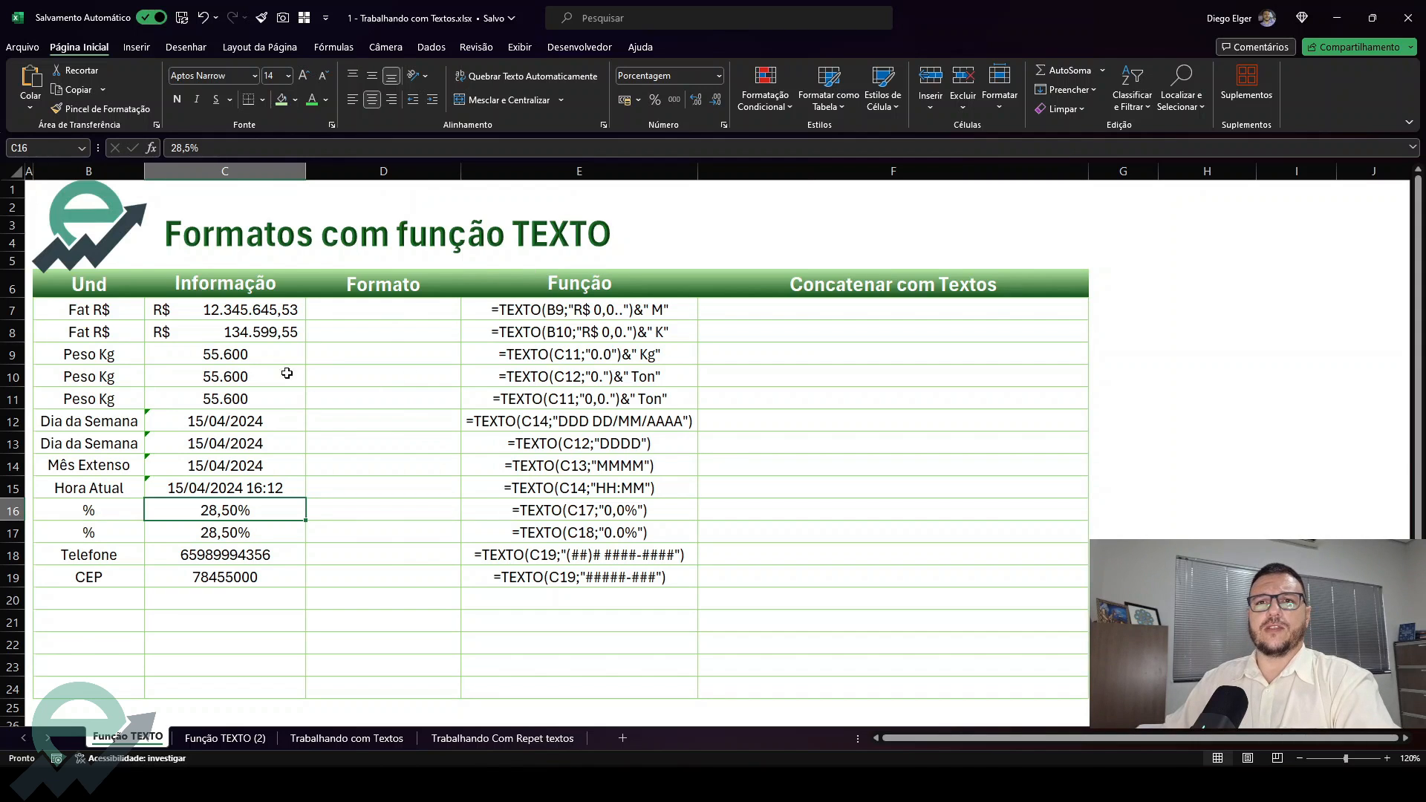
Review the unit labels in the Und column and the source values in the Informação column
left_click_drag(81, 292, 80, 579)
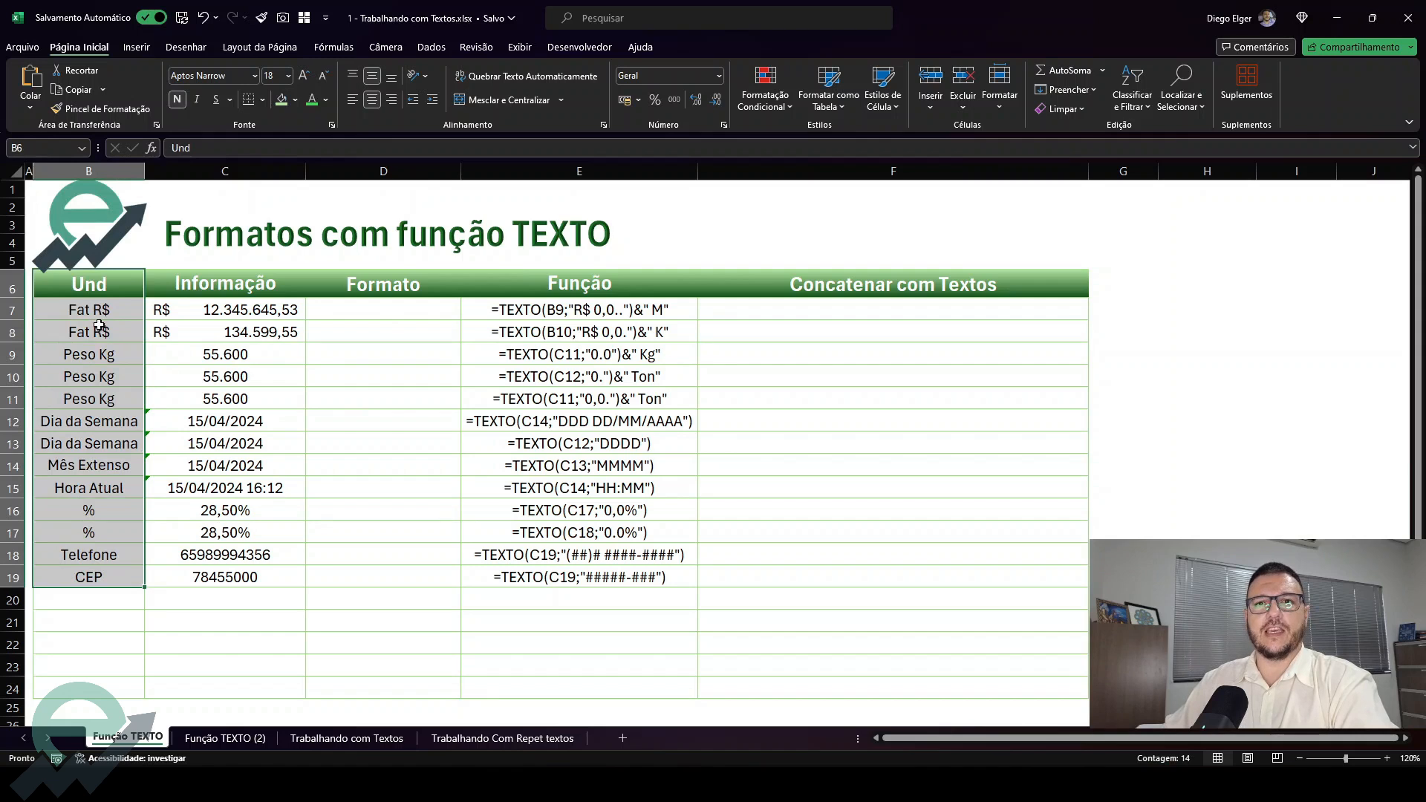
left_click_drag(210, 308, 204, 330)
left_click_drag(88, 318, 89, 333)
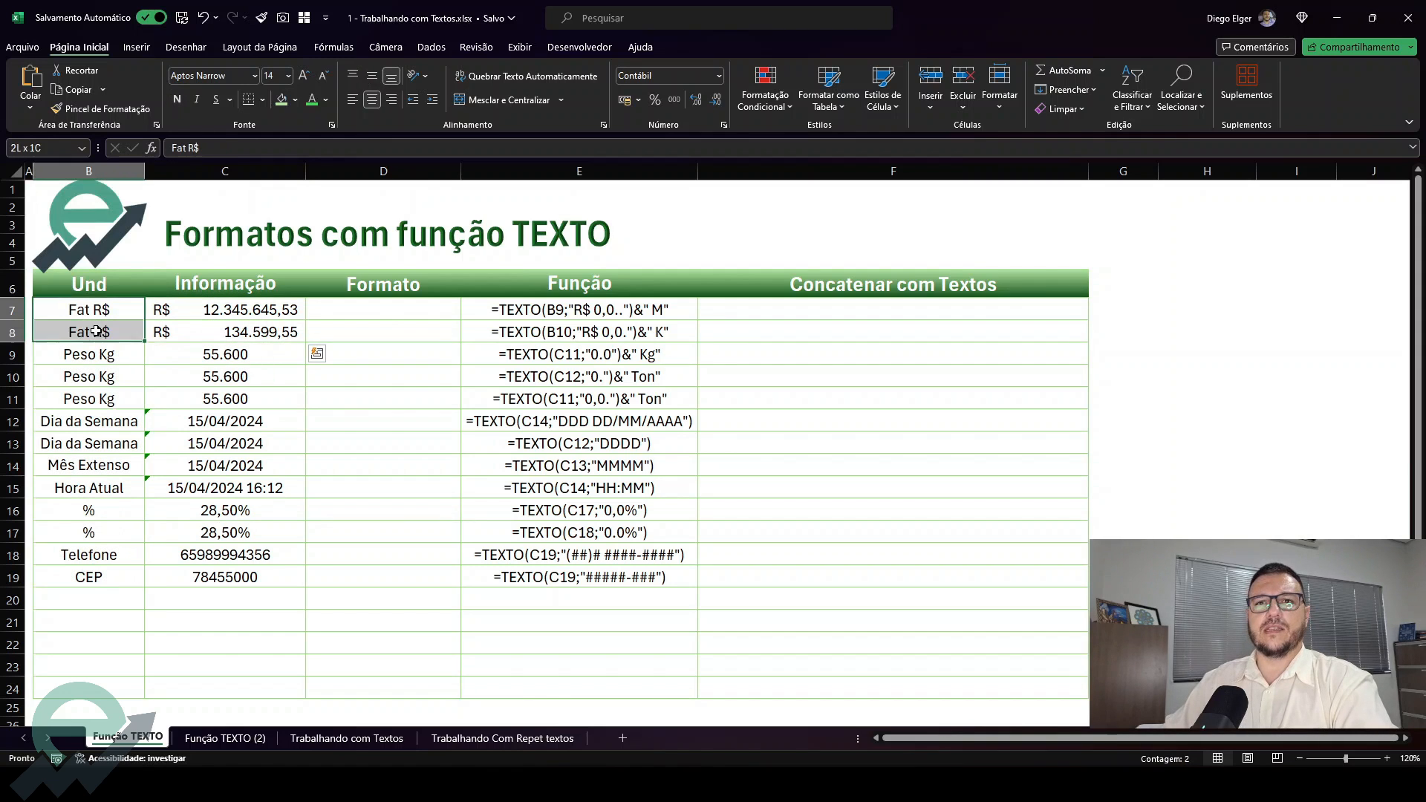
left_click_drag(193, 354, 211, 400)
left_click(115, 425)
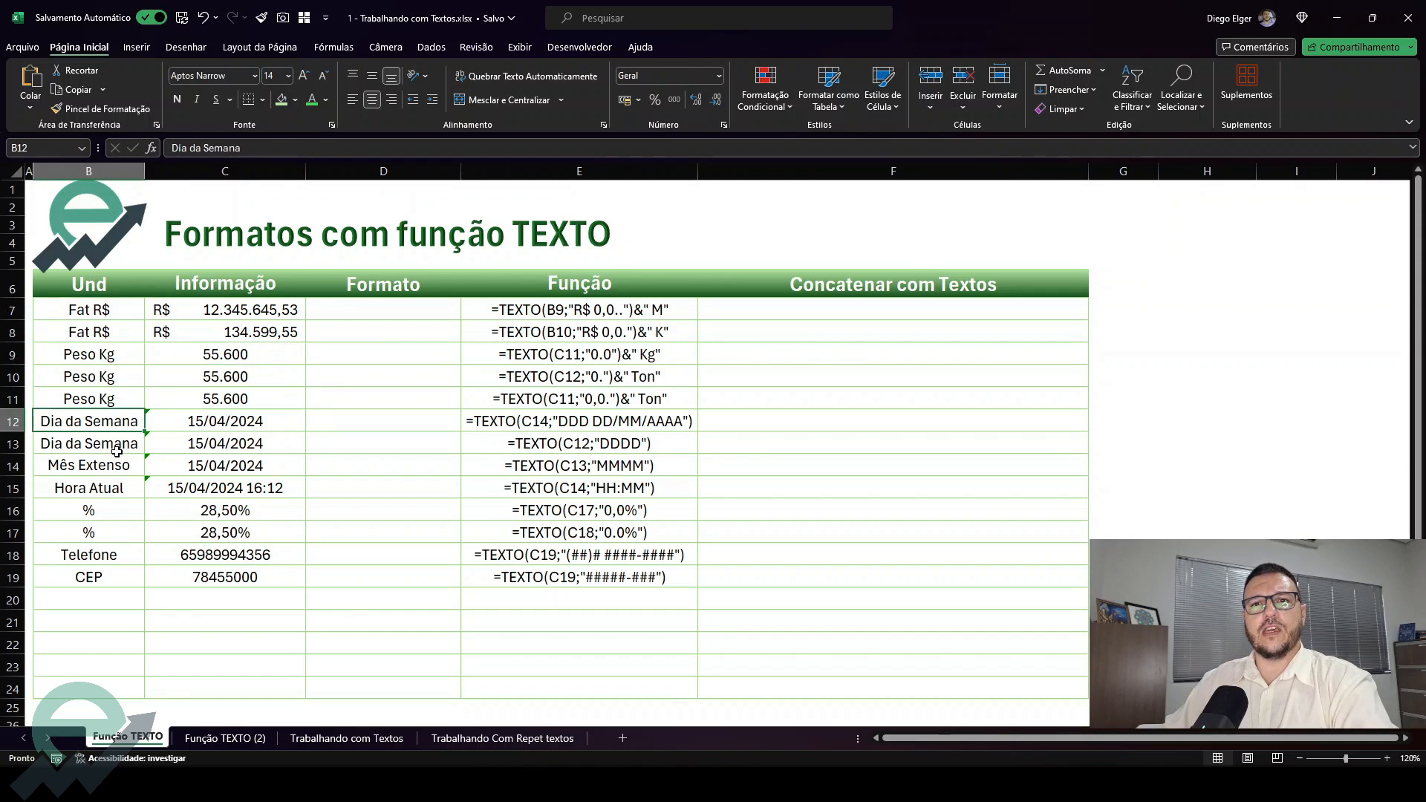
left_click(115, 451)
left_click(117, 469)
left_click_drag(115, 496, 212, 493)
left_click(79, 514)
left_click(95, 555)
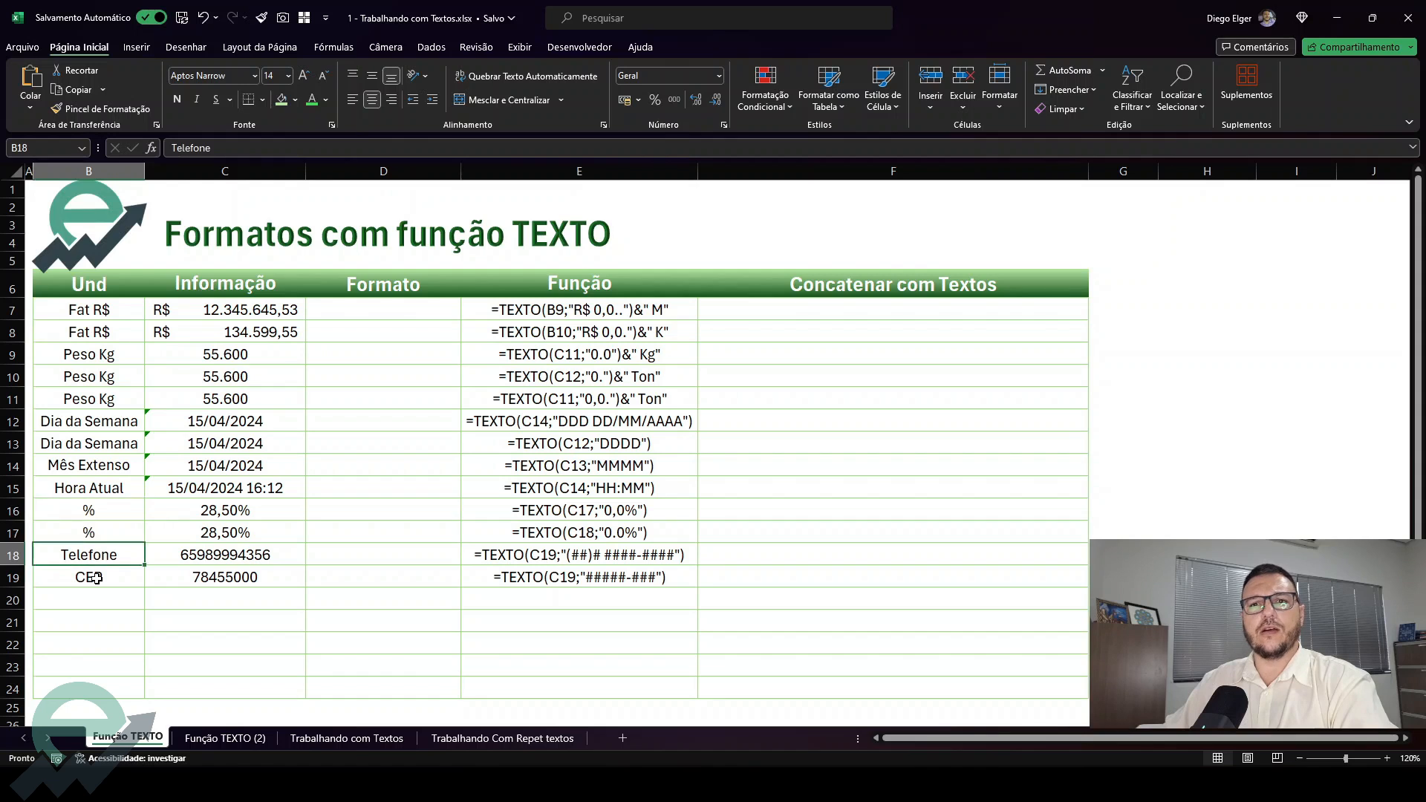
left_click(95, 577)
left_click_drag(231, 311, 205, 567)
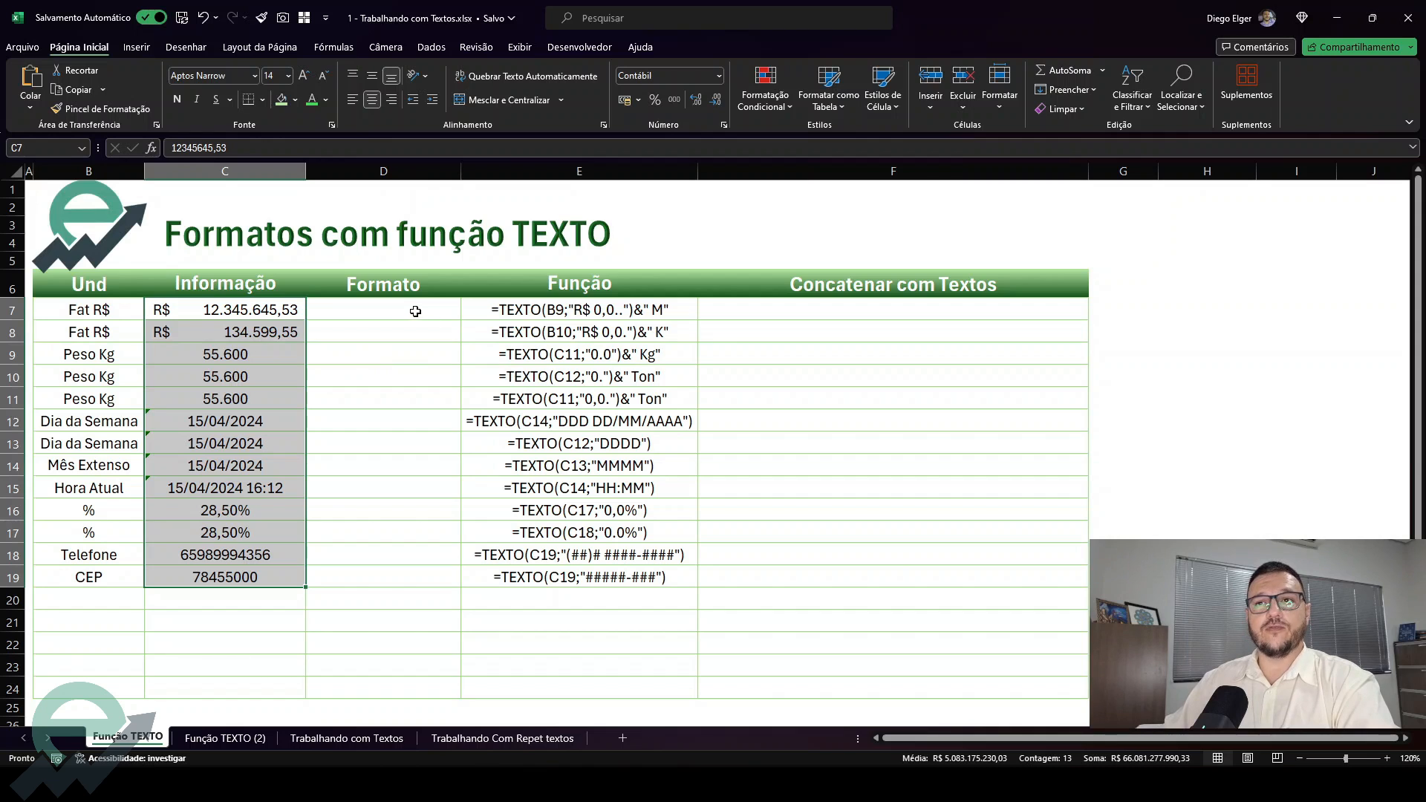
Examine the sample TEXTO formulas listed in the Função column
left_click(632, 310)
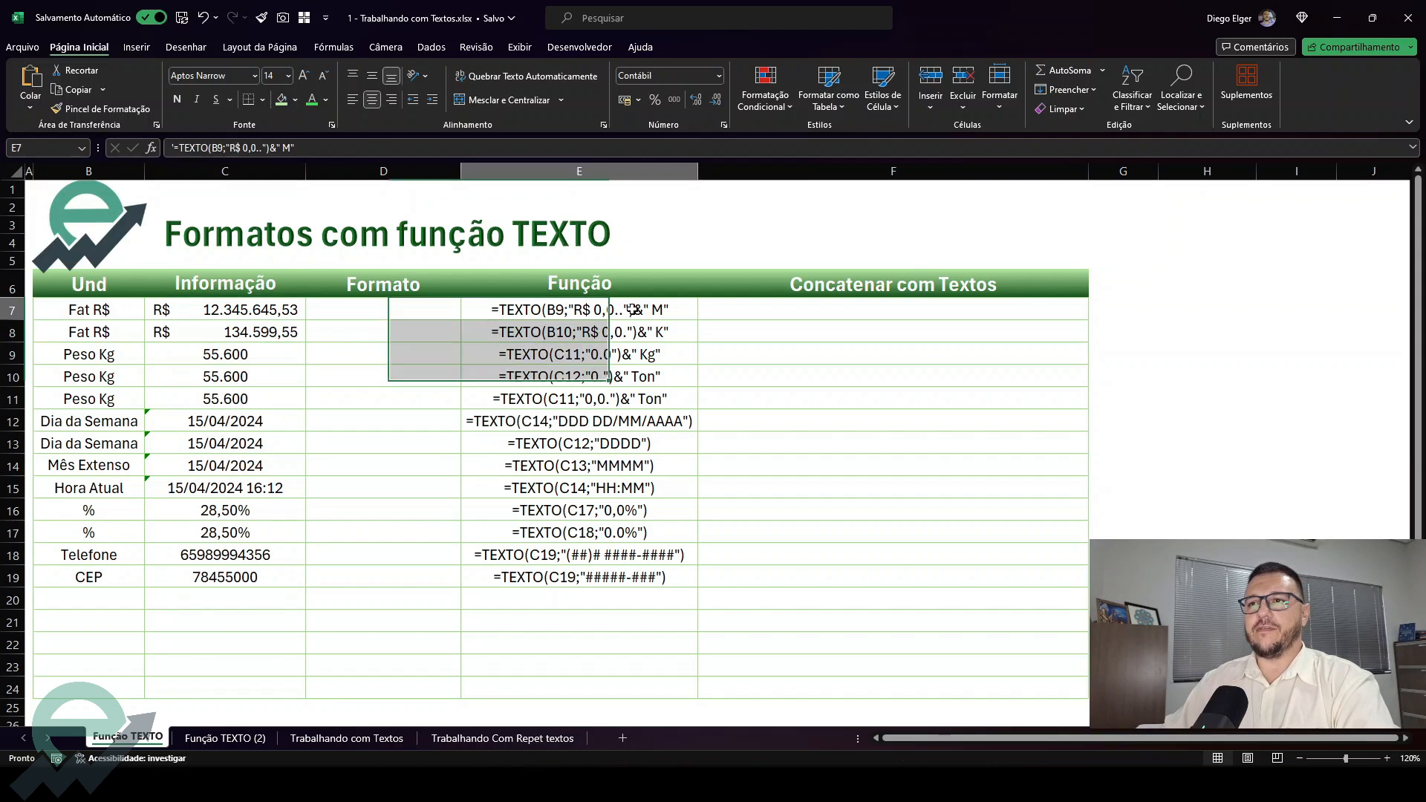
left_click(629, 331)
left_click(620, 356)
left_click(611, 376)
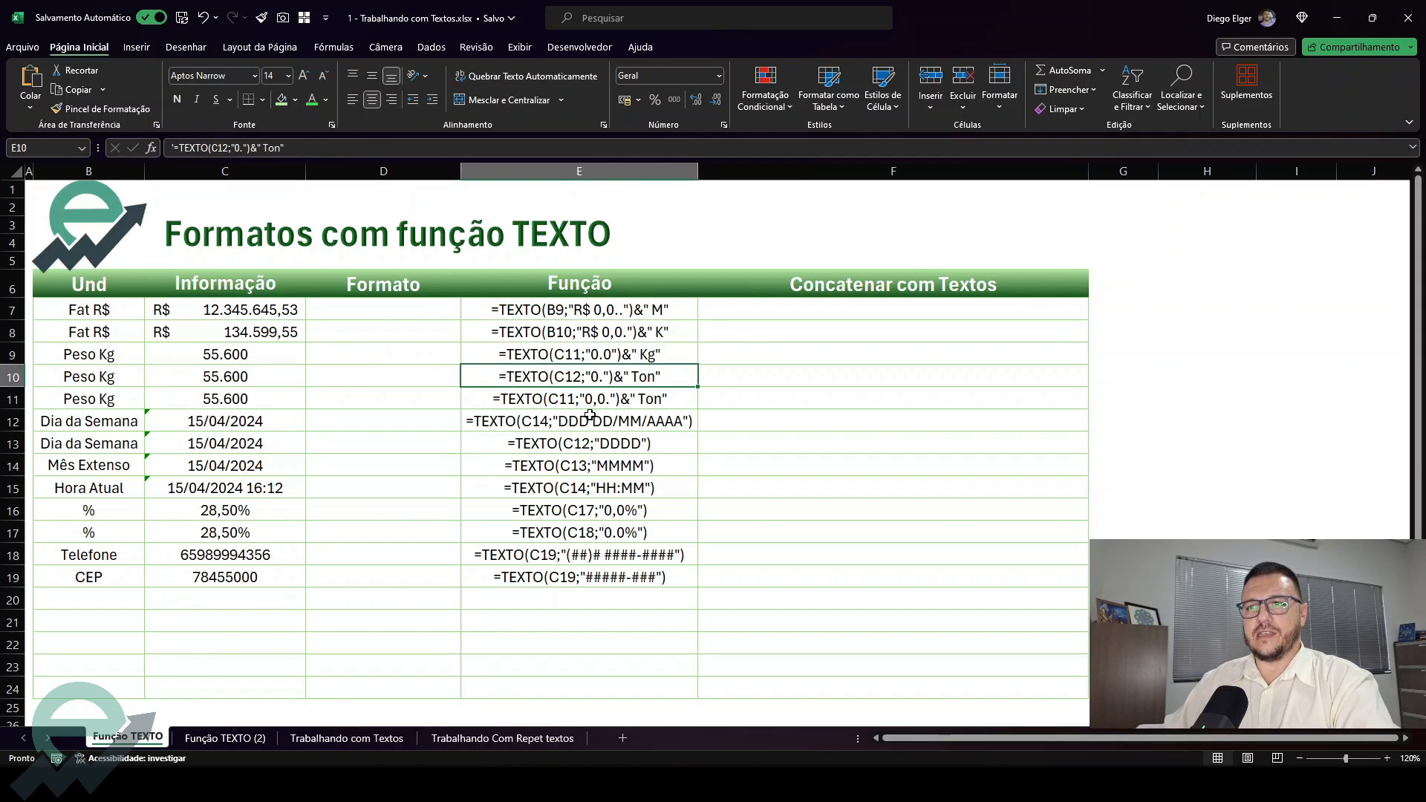
left_click(591, 416)
left_click_drag(524, 311, 513, 560)
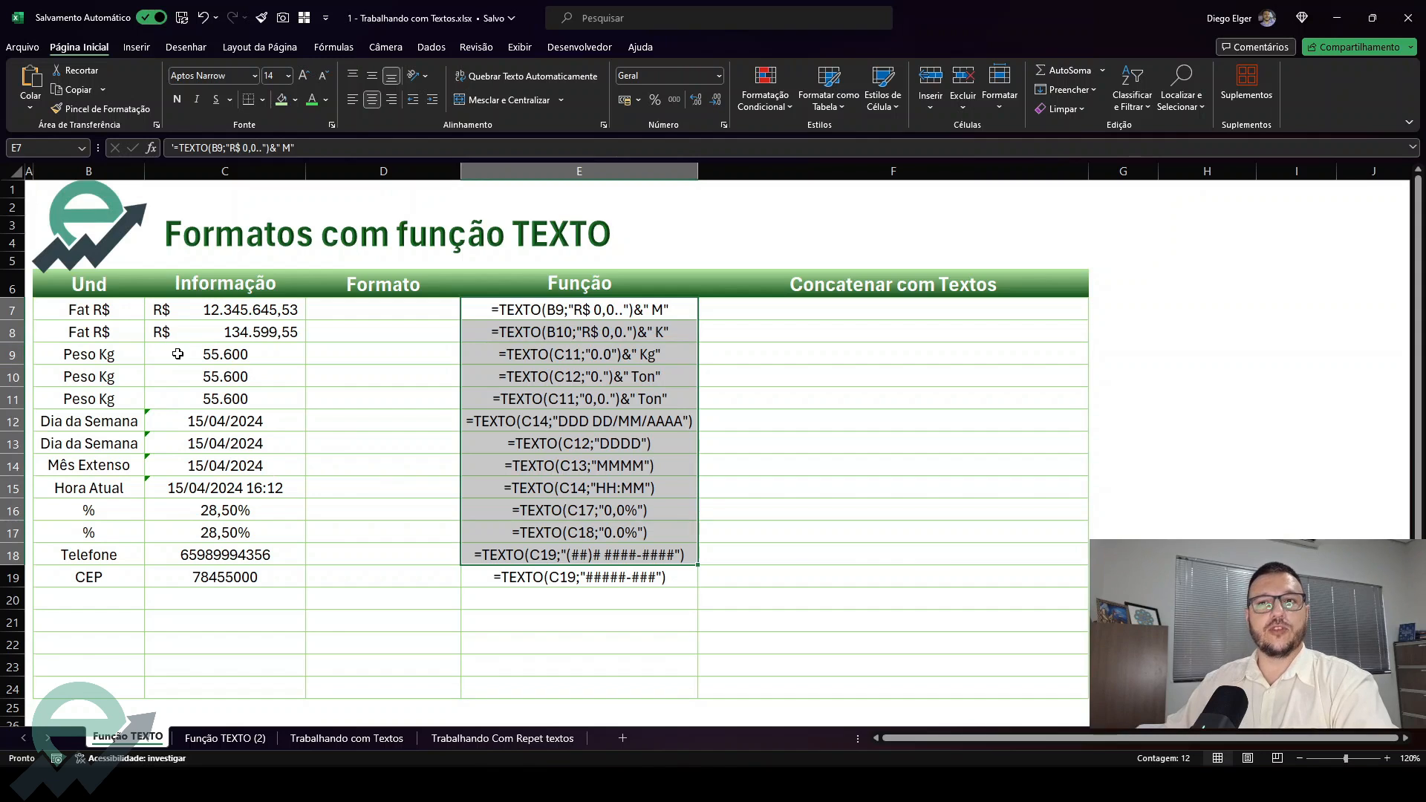
Enter a TEXTO formula in D7 that references C7 and leaves the format argument empty
left_click(238, 316)
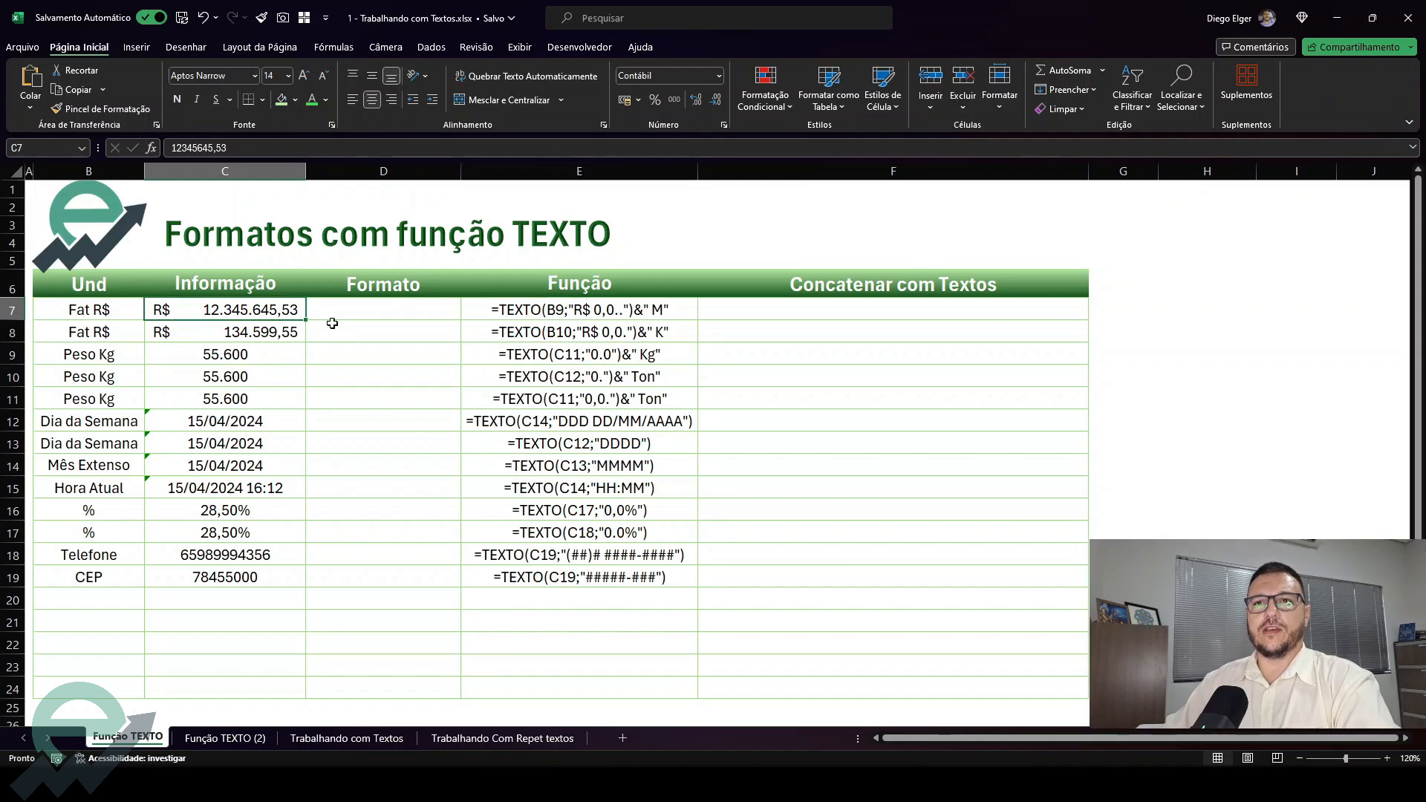
left_click(413, 314)
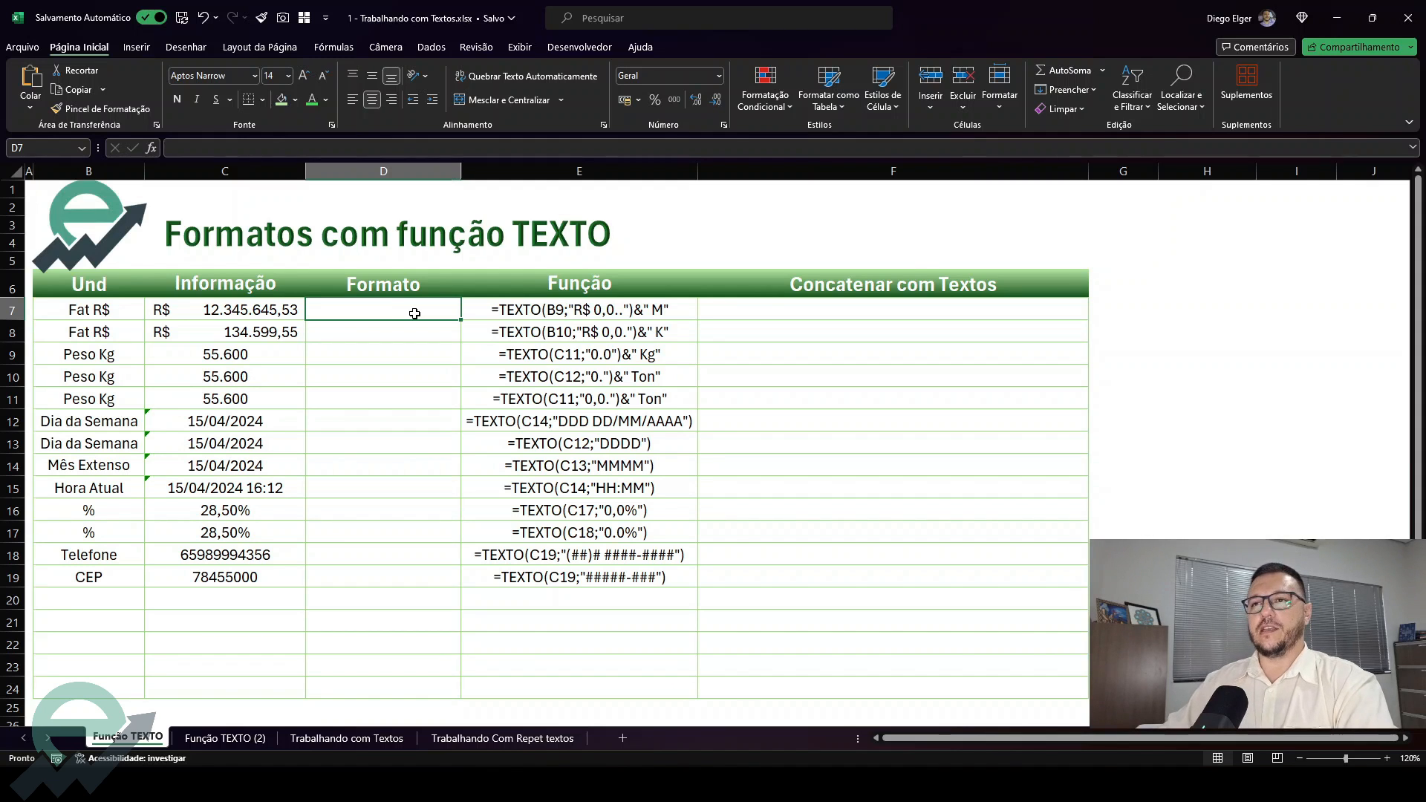
type("=text")
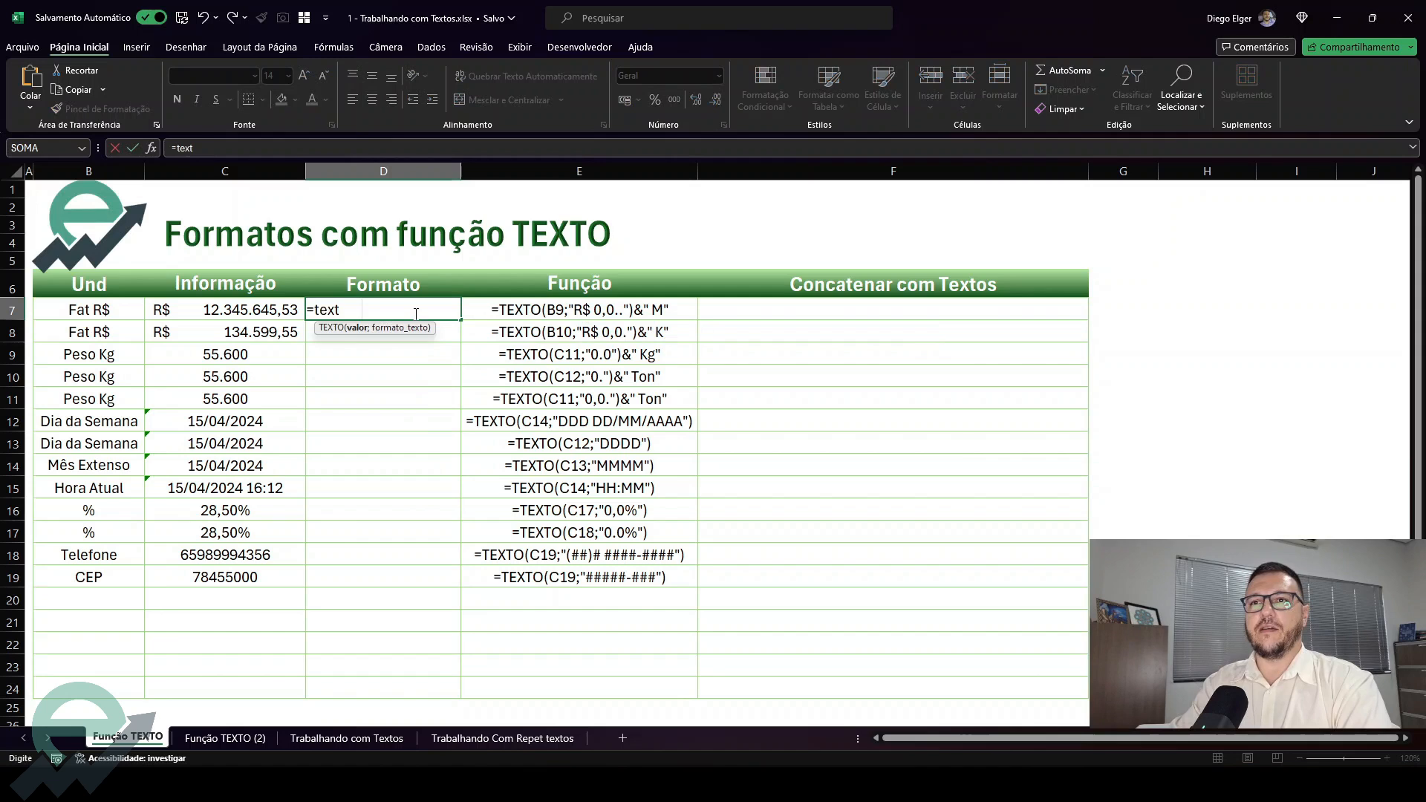
key("Tab")
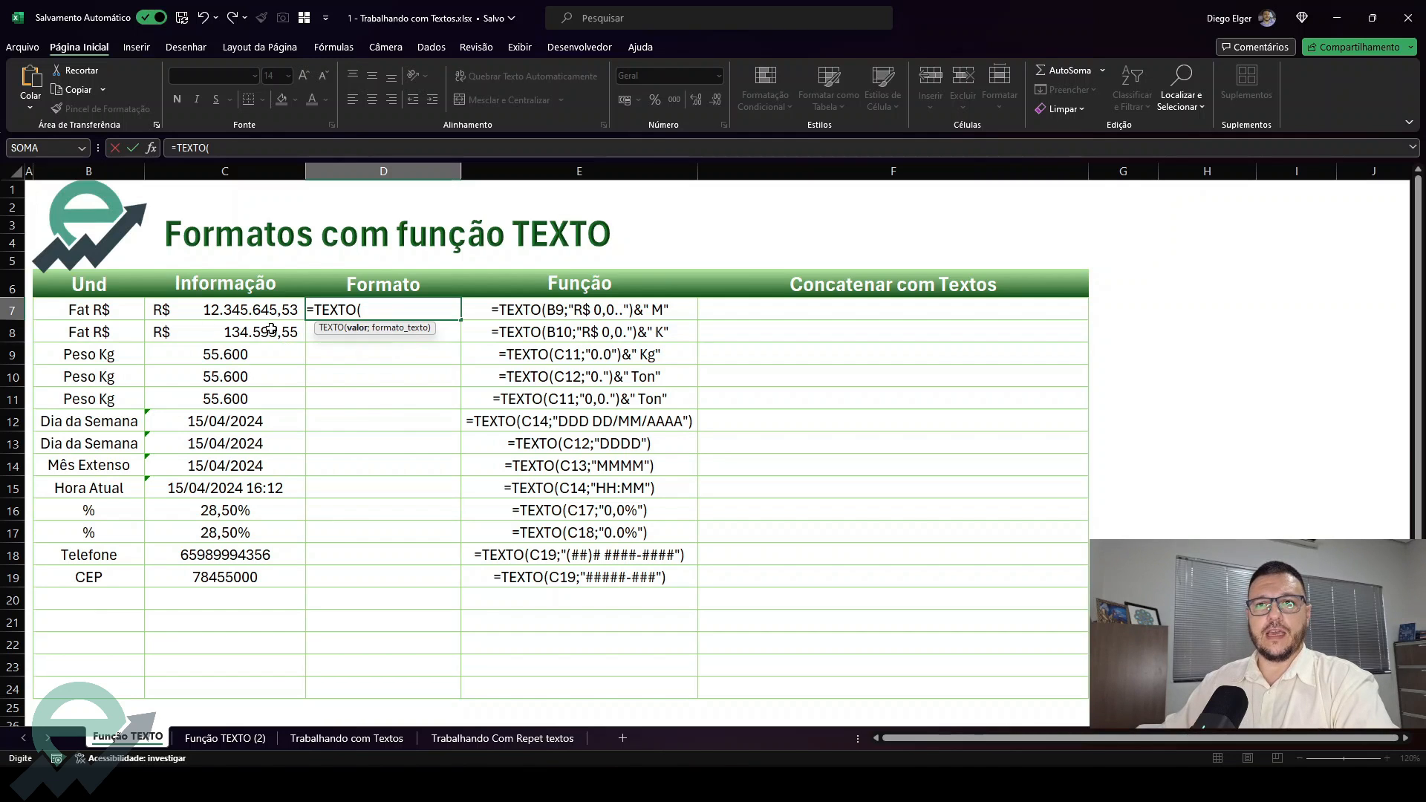
left_click(253, 309)
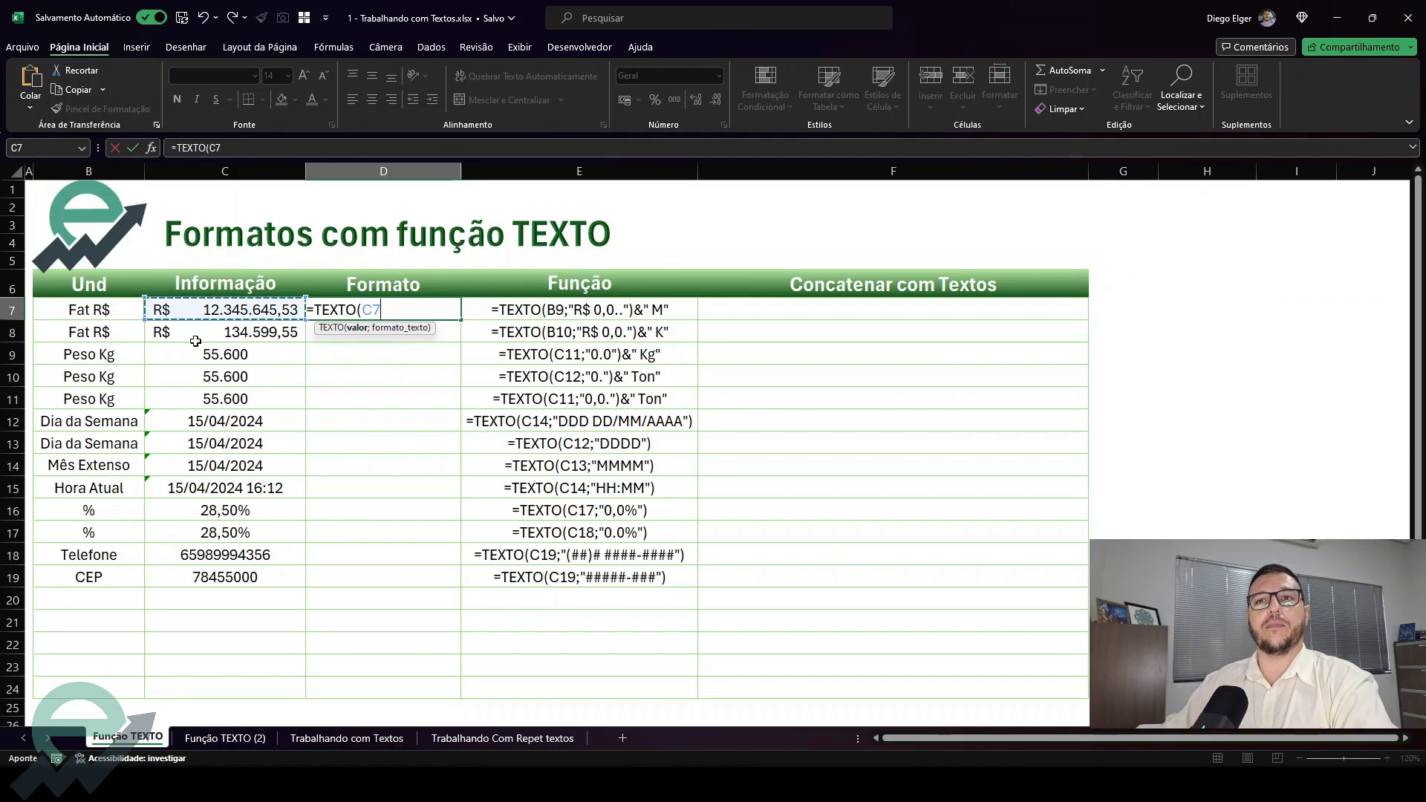
type(";")
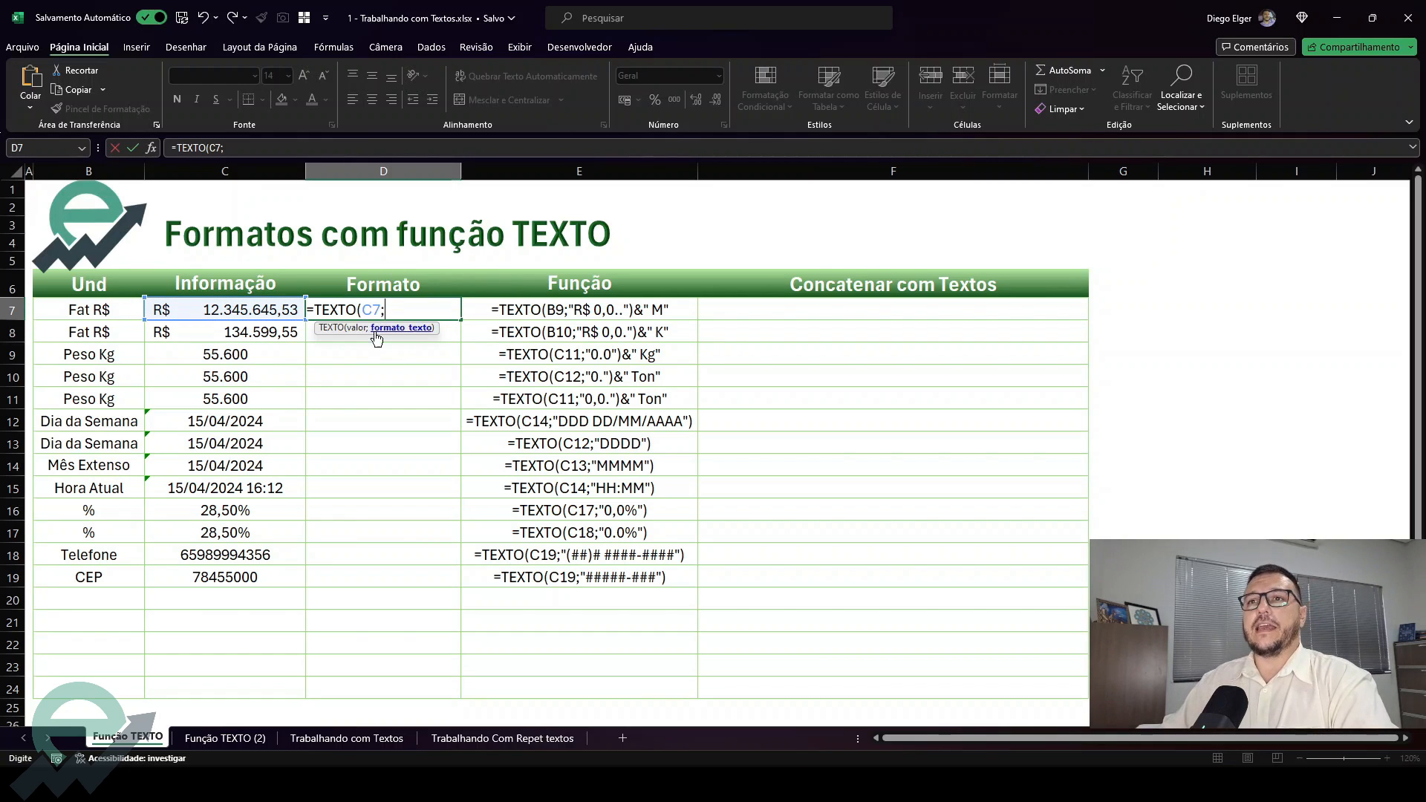
key("Tab")
left_click(376, 309)
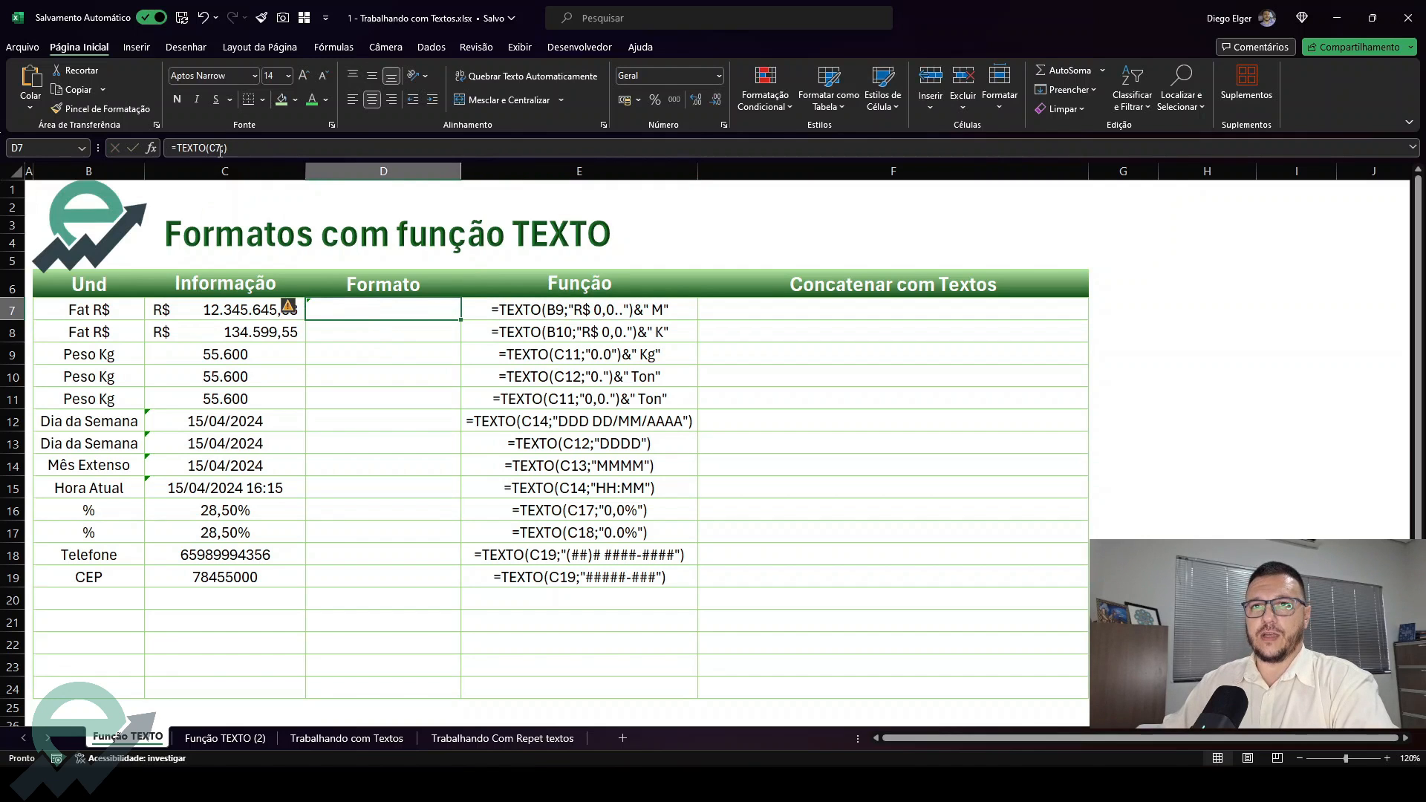
Complete D7's formula with the format text "R$ 0,0..", giving =TEXTO(C7;"R$ 0,0..")
double_click(389, 310)
left_click(389, 311)
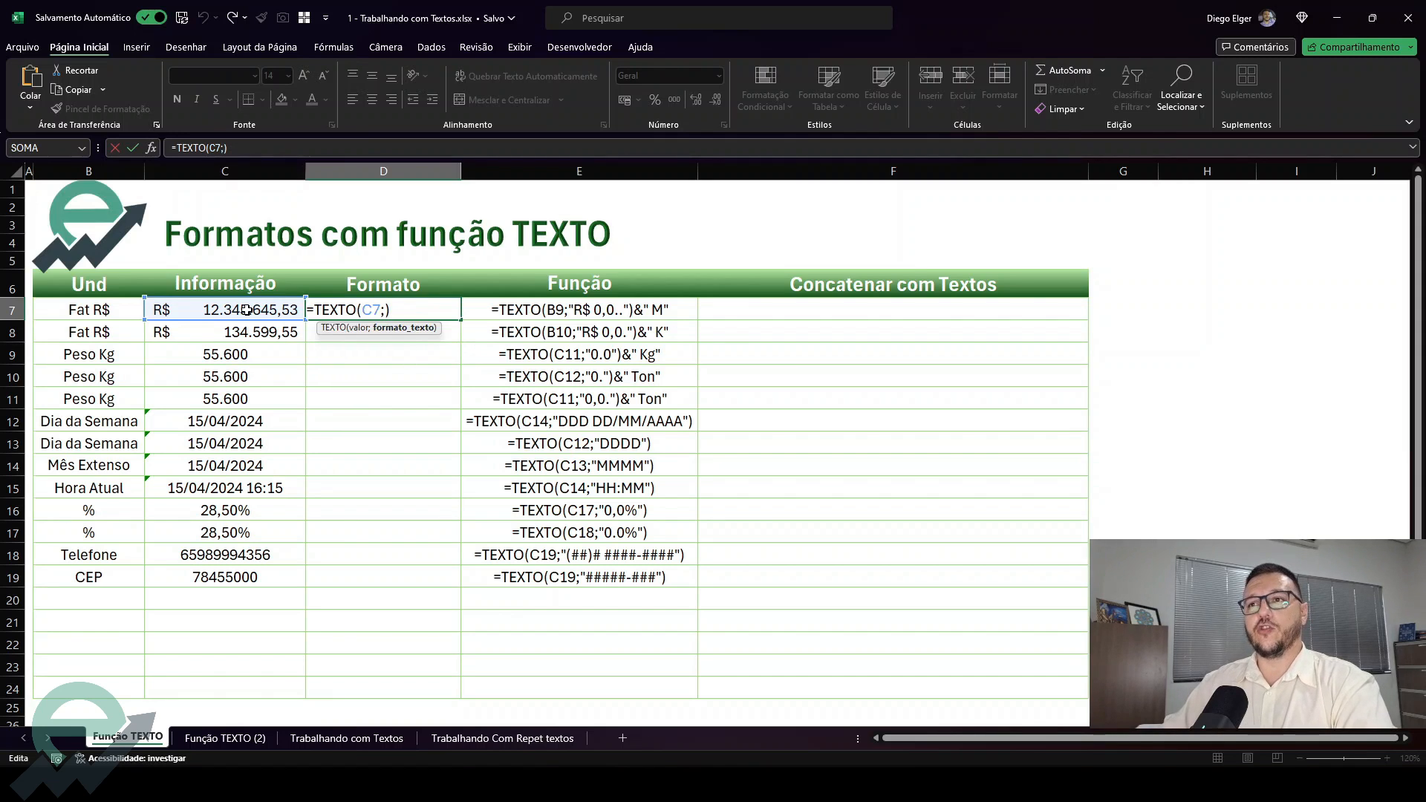
type("\"")
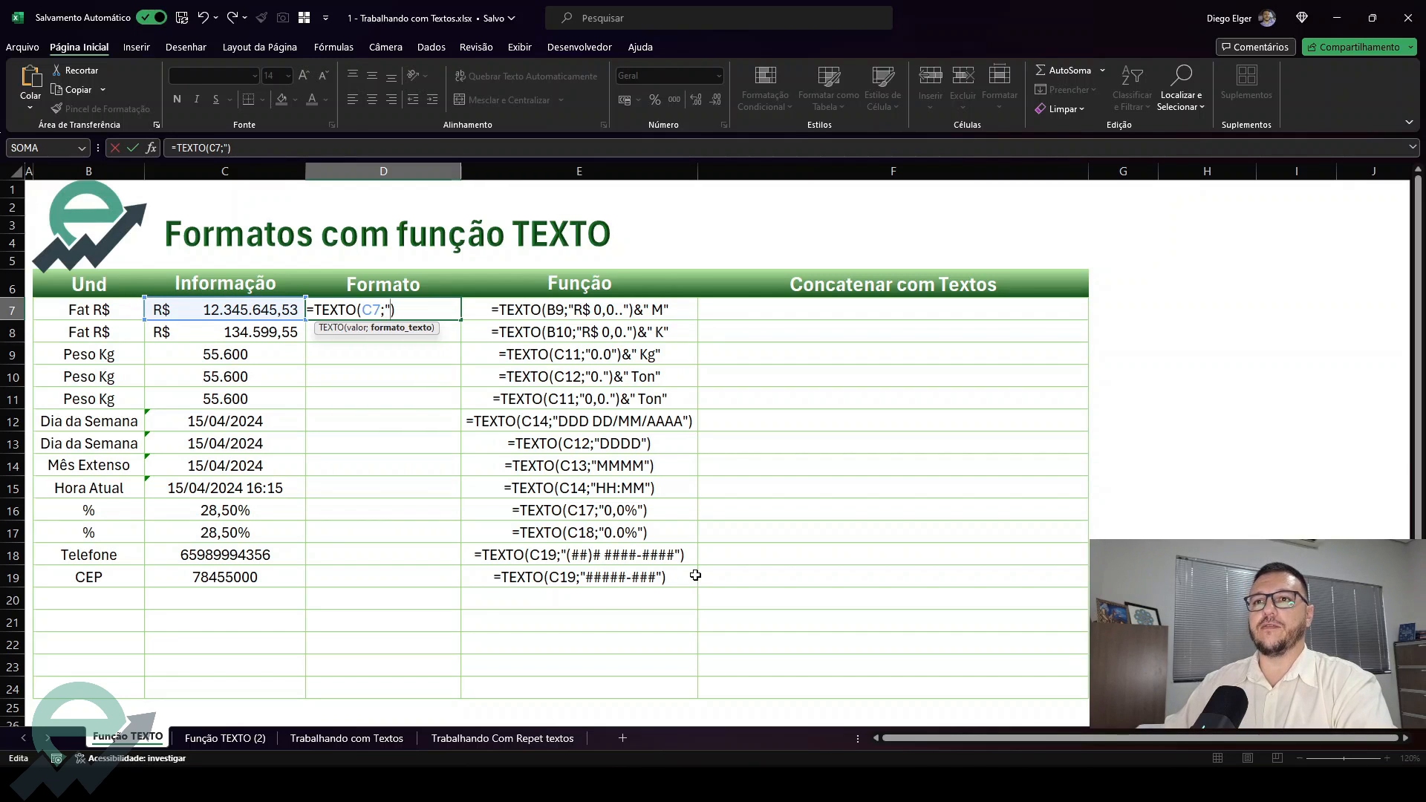
type("R$")
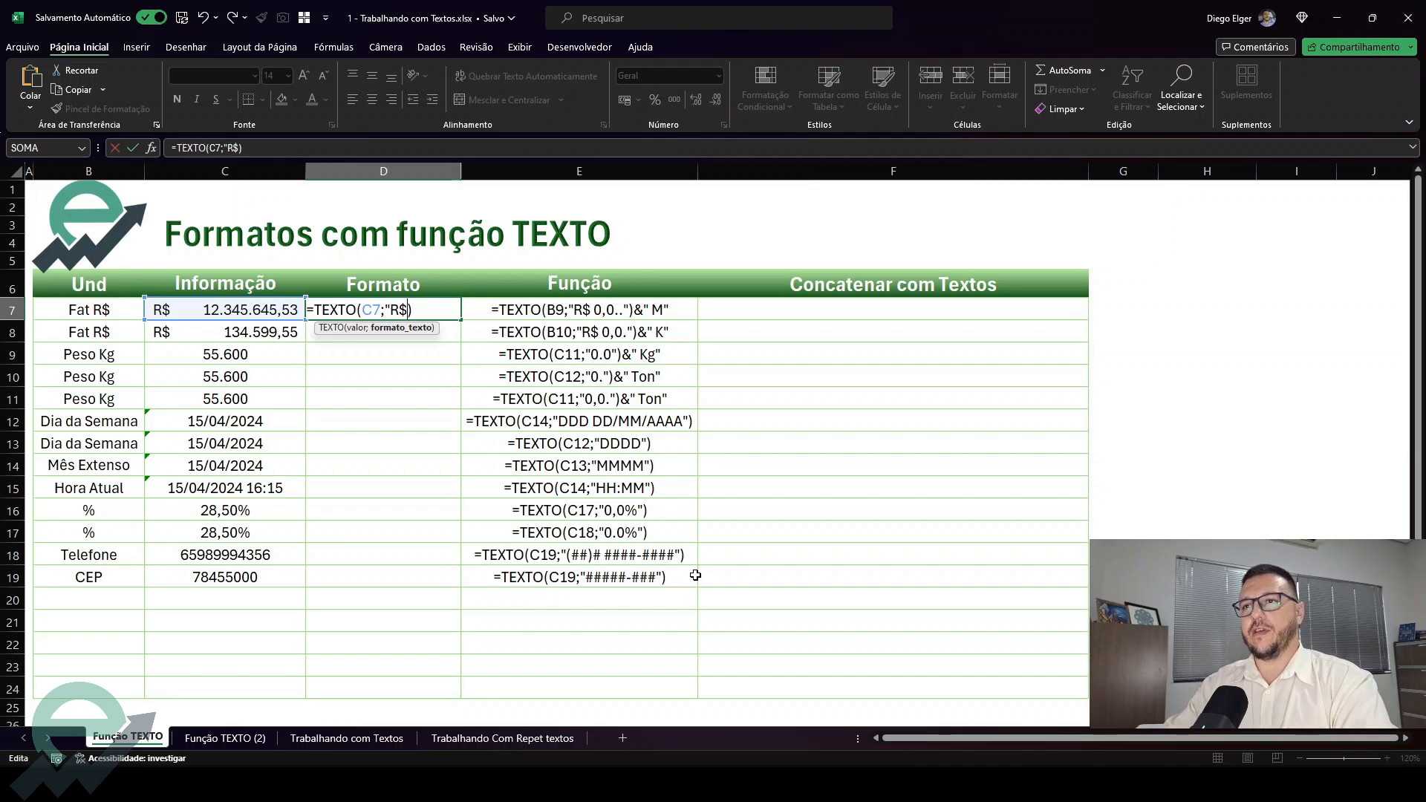
type(" 0,0")
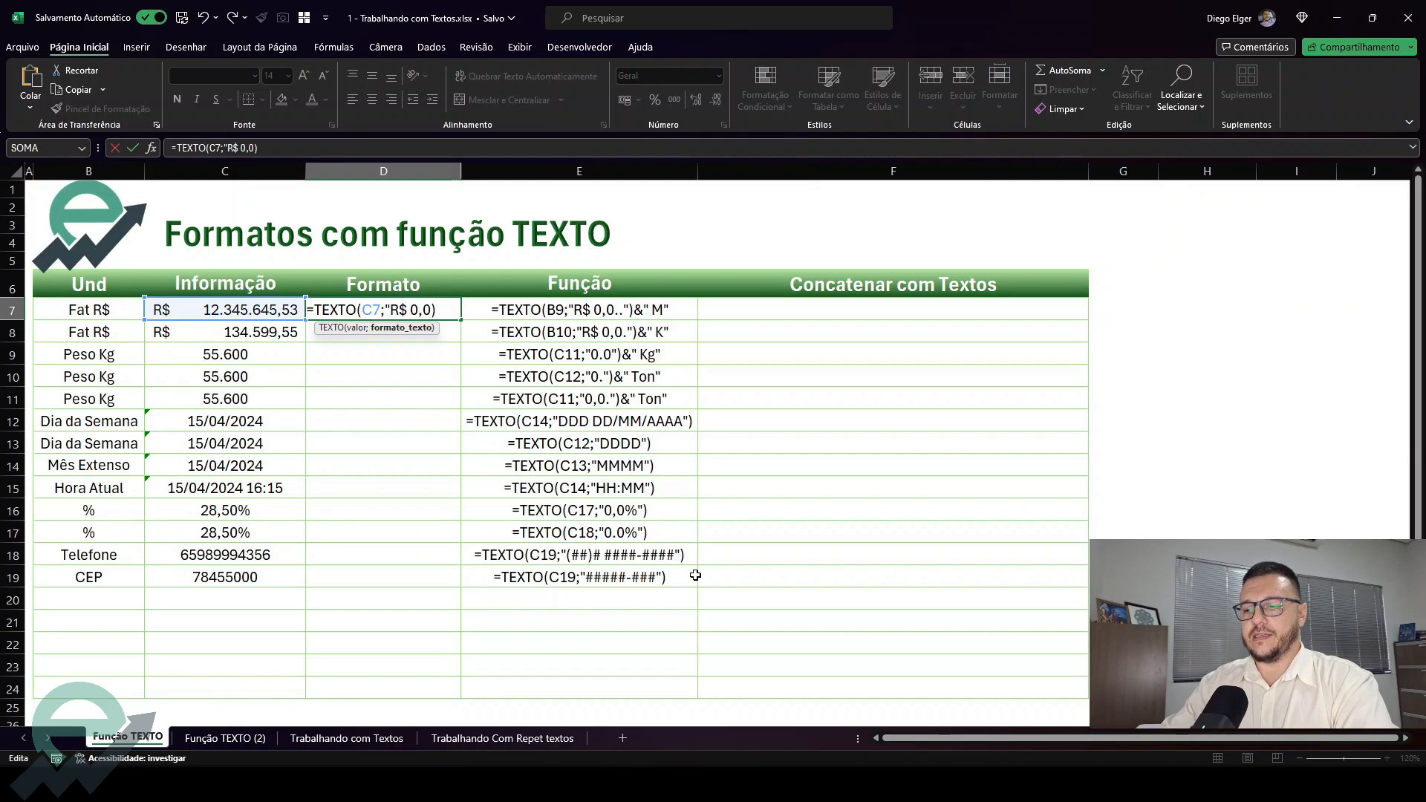
type("..\")")
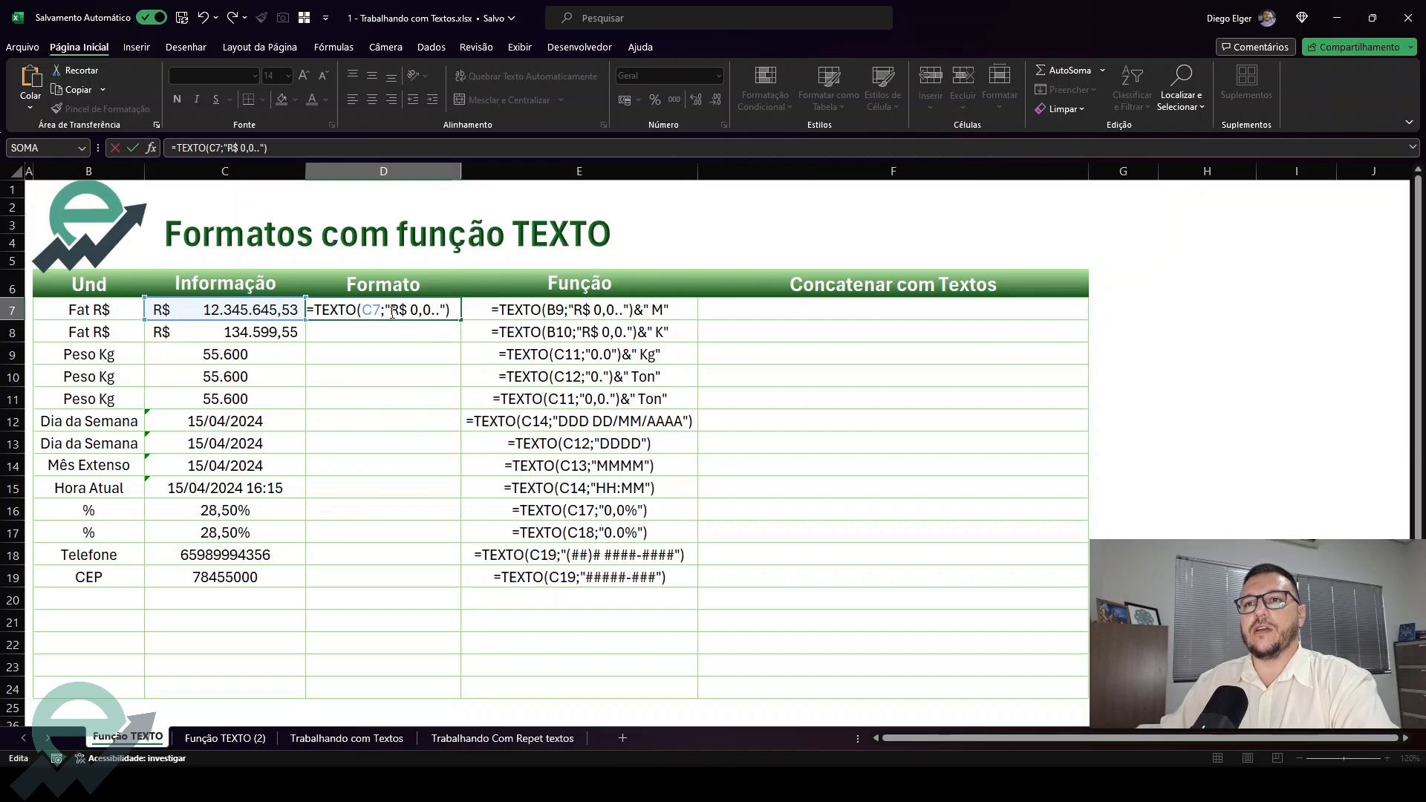
left_click(407, 309)
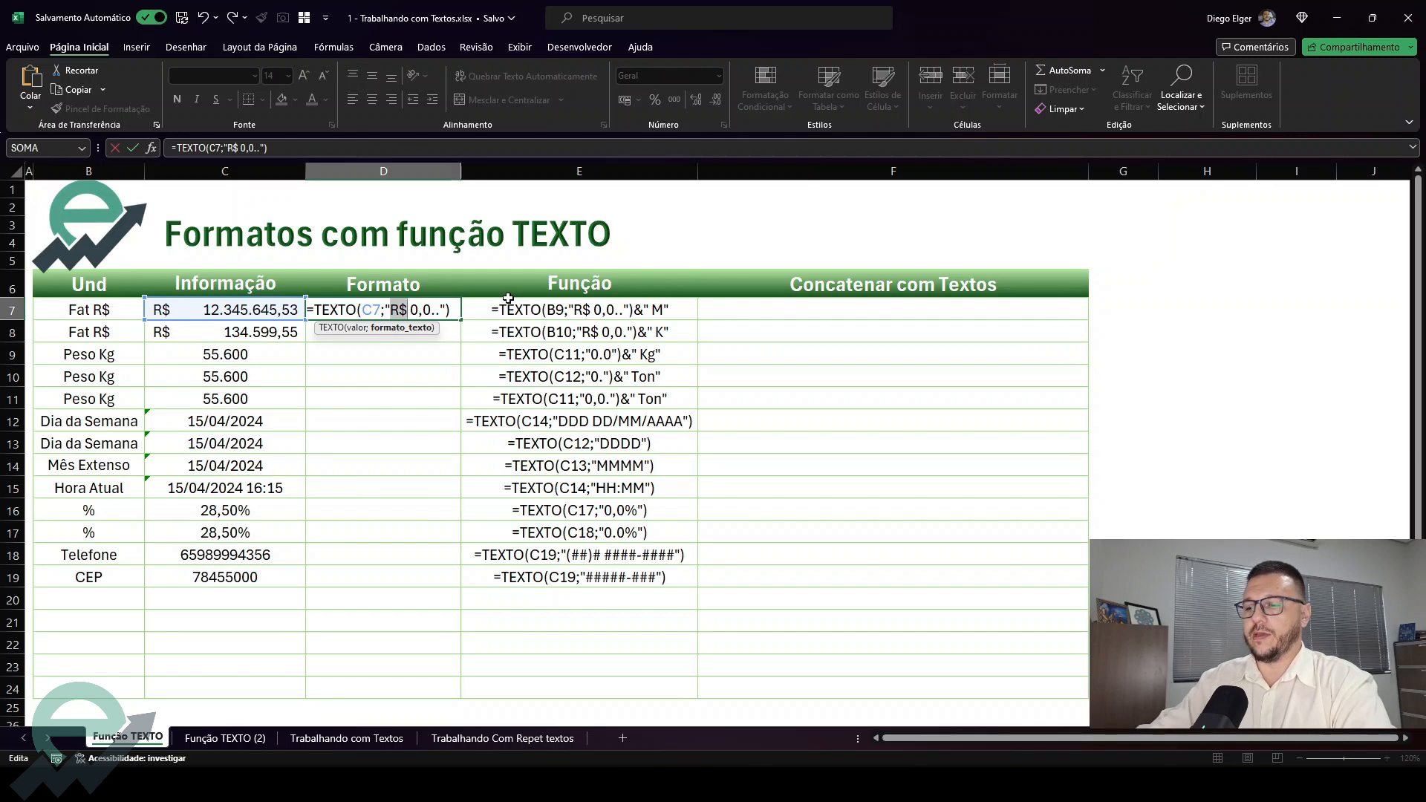
key("Return")
Append the suffix &"M" to the TEXTO formula in D7
left_click(238, 317)
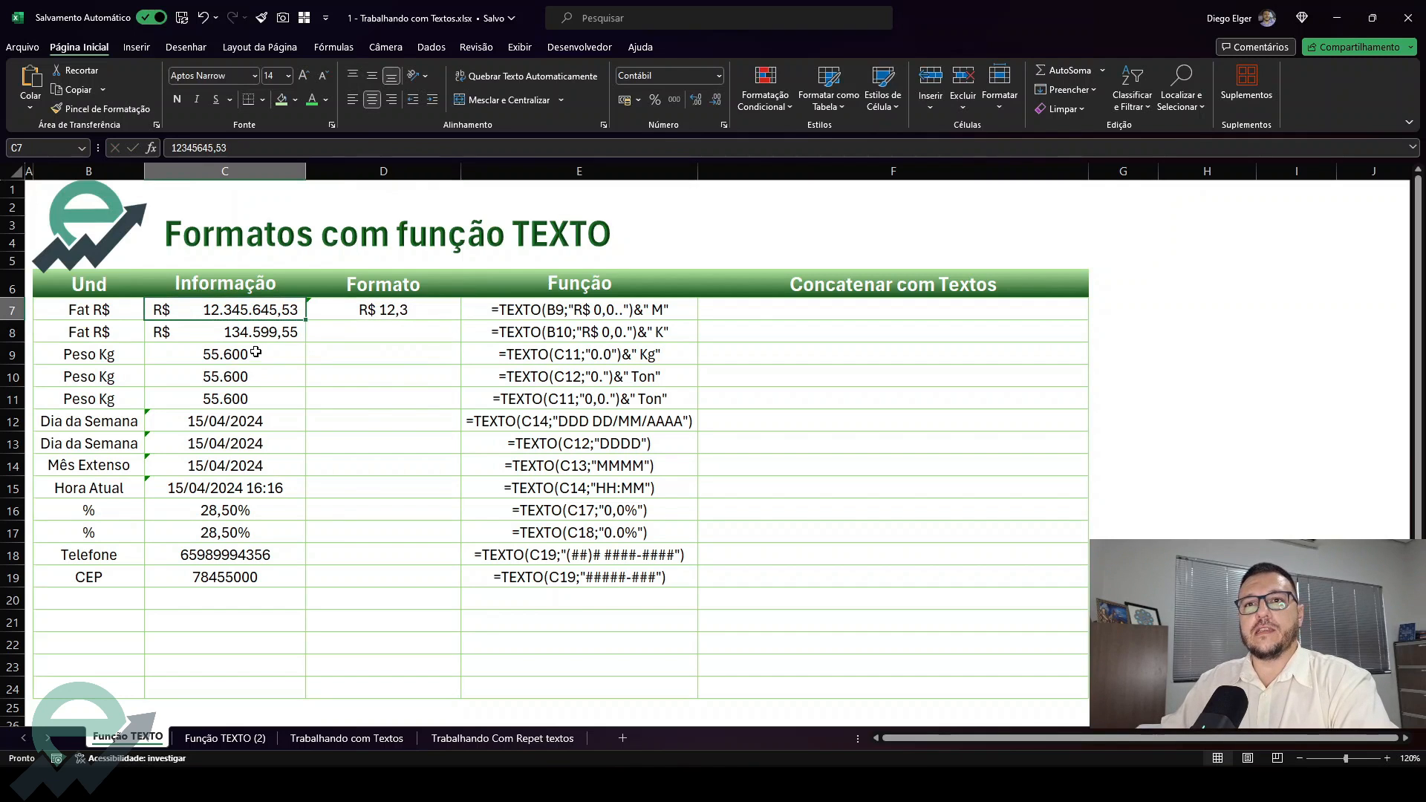
key("Right")
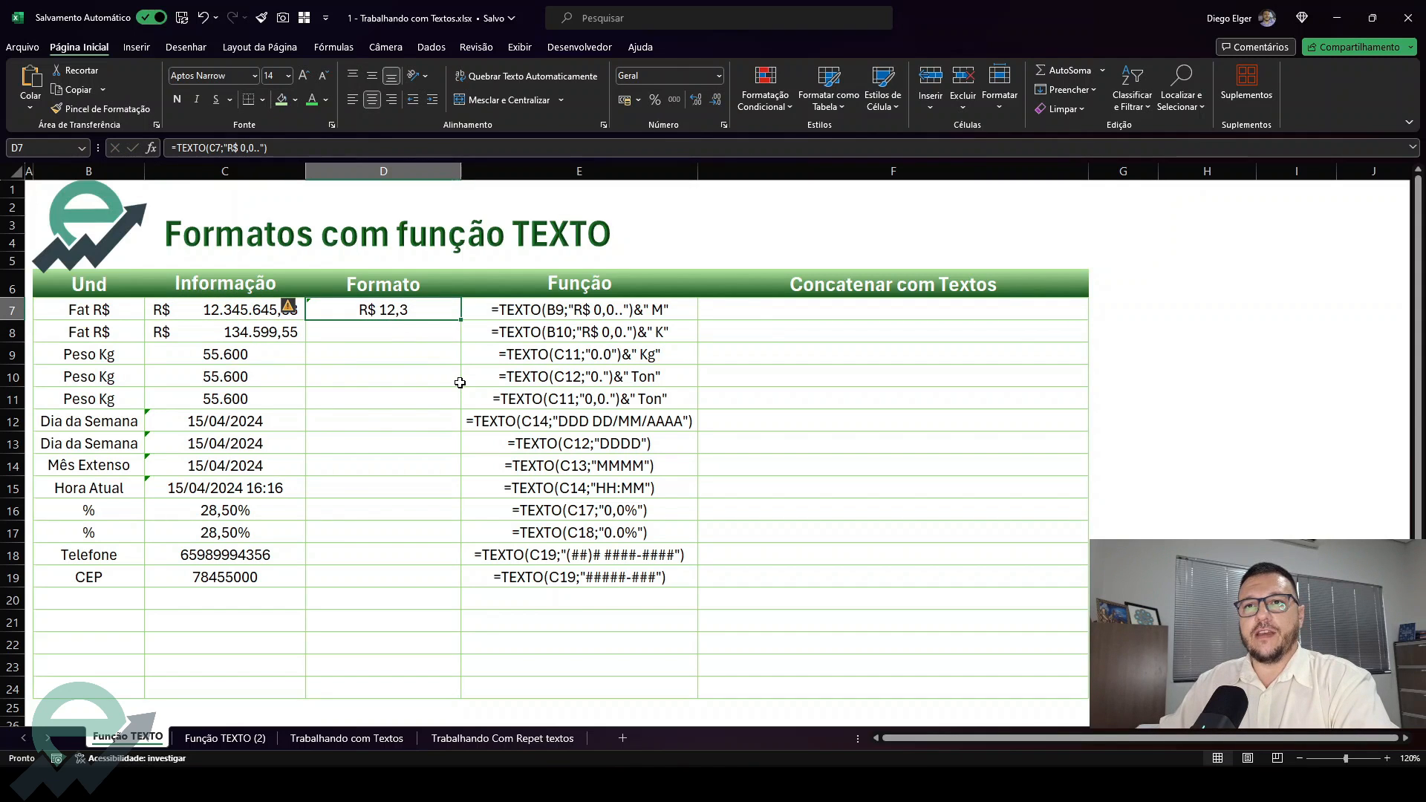
double_click(438, 310)
left_click(456, 308)
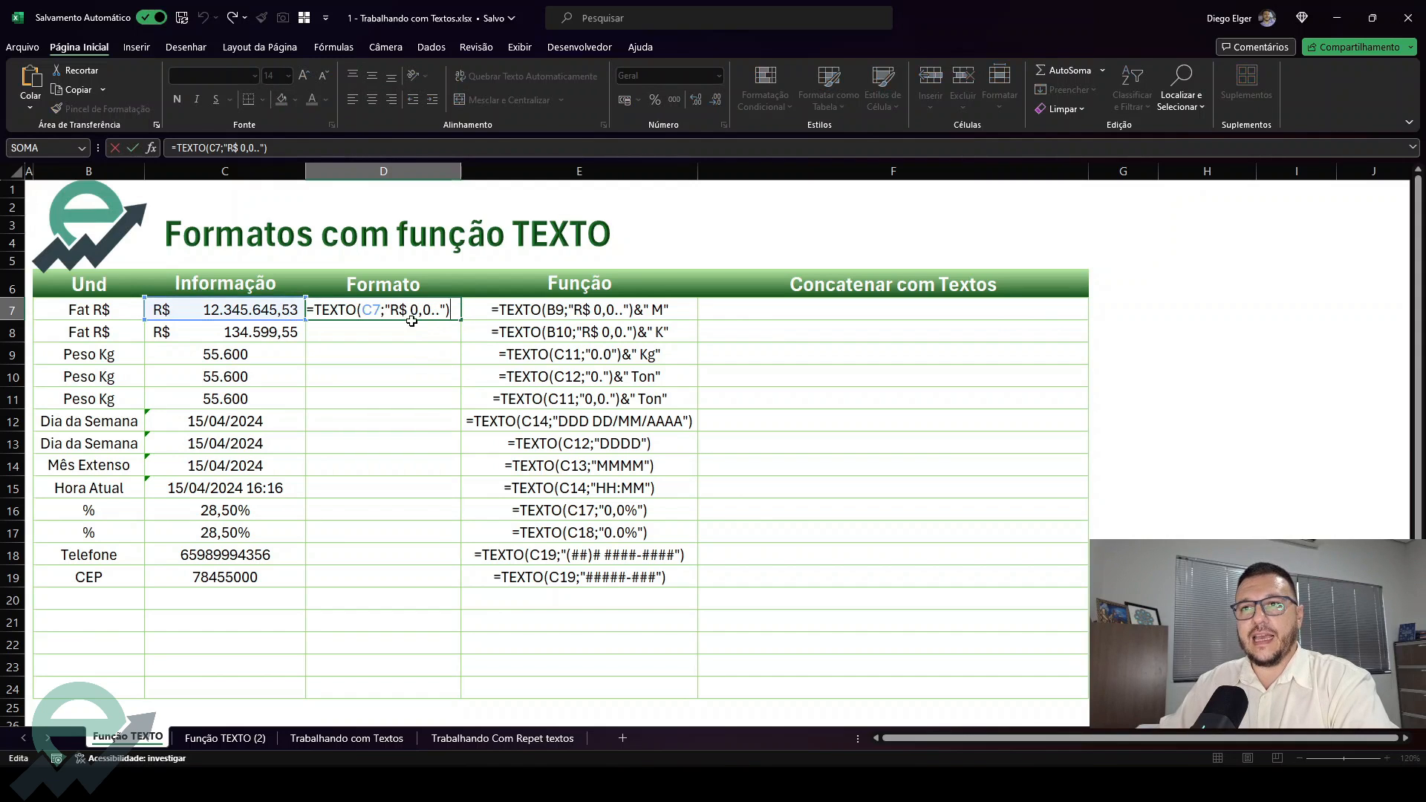
key("ctrl+Return")
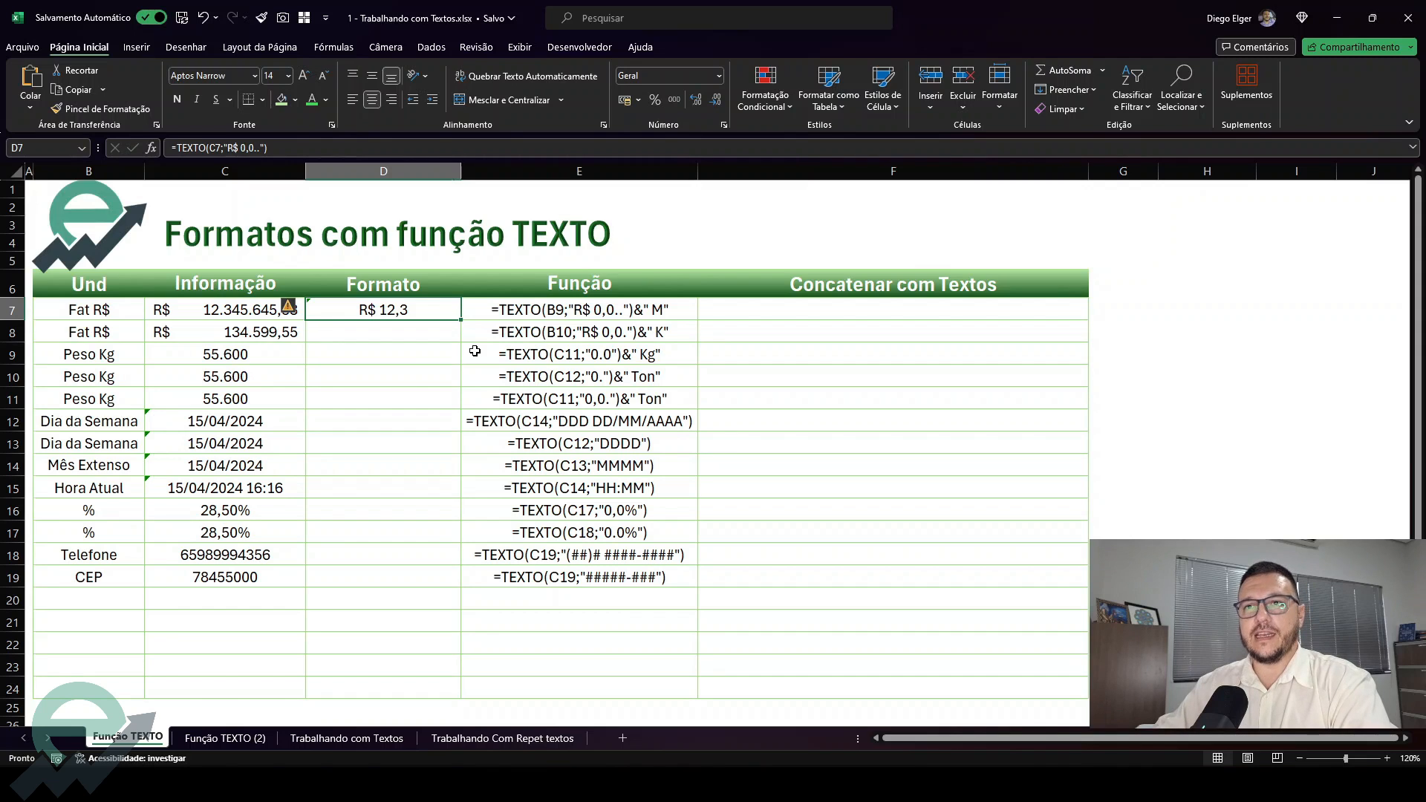
key("F2")
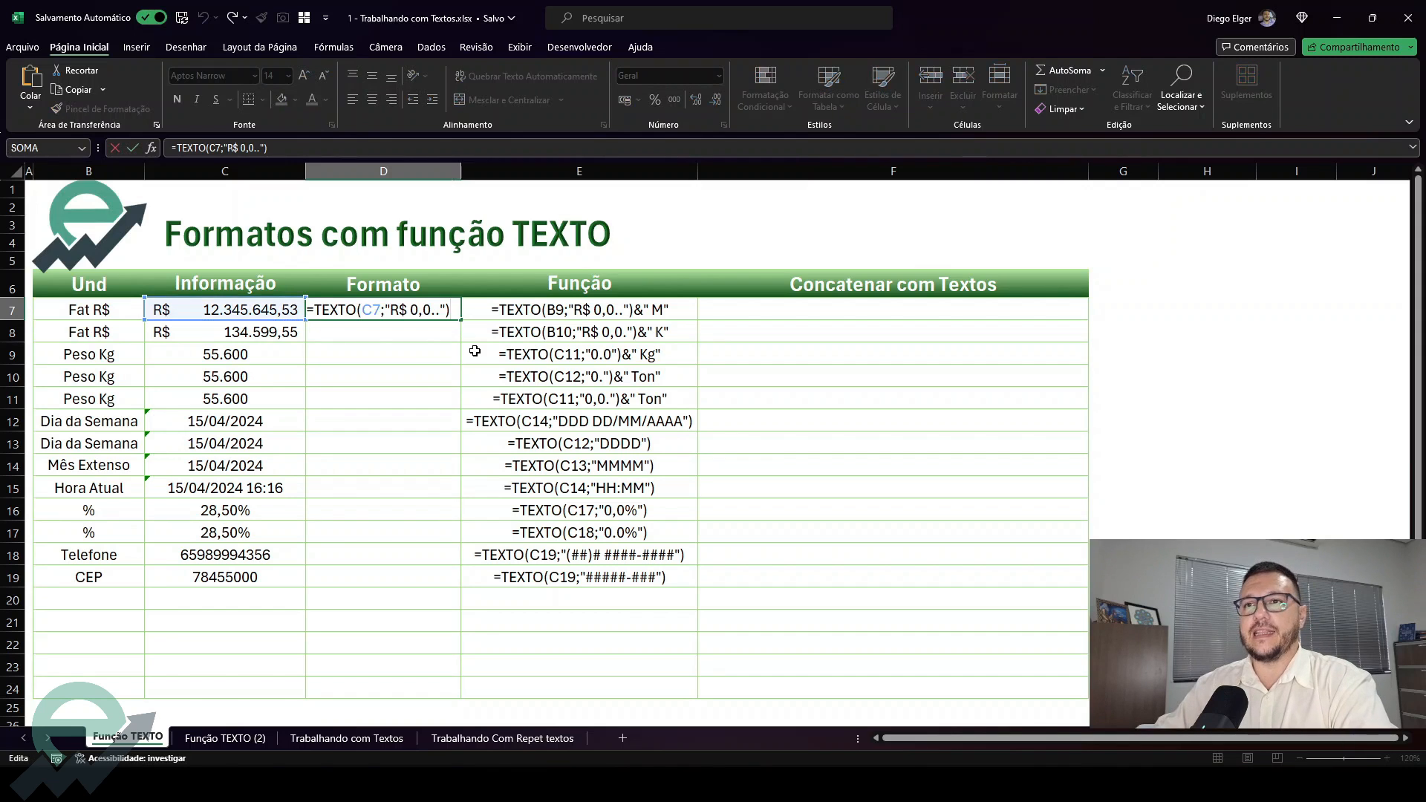
type("&")
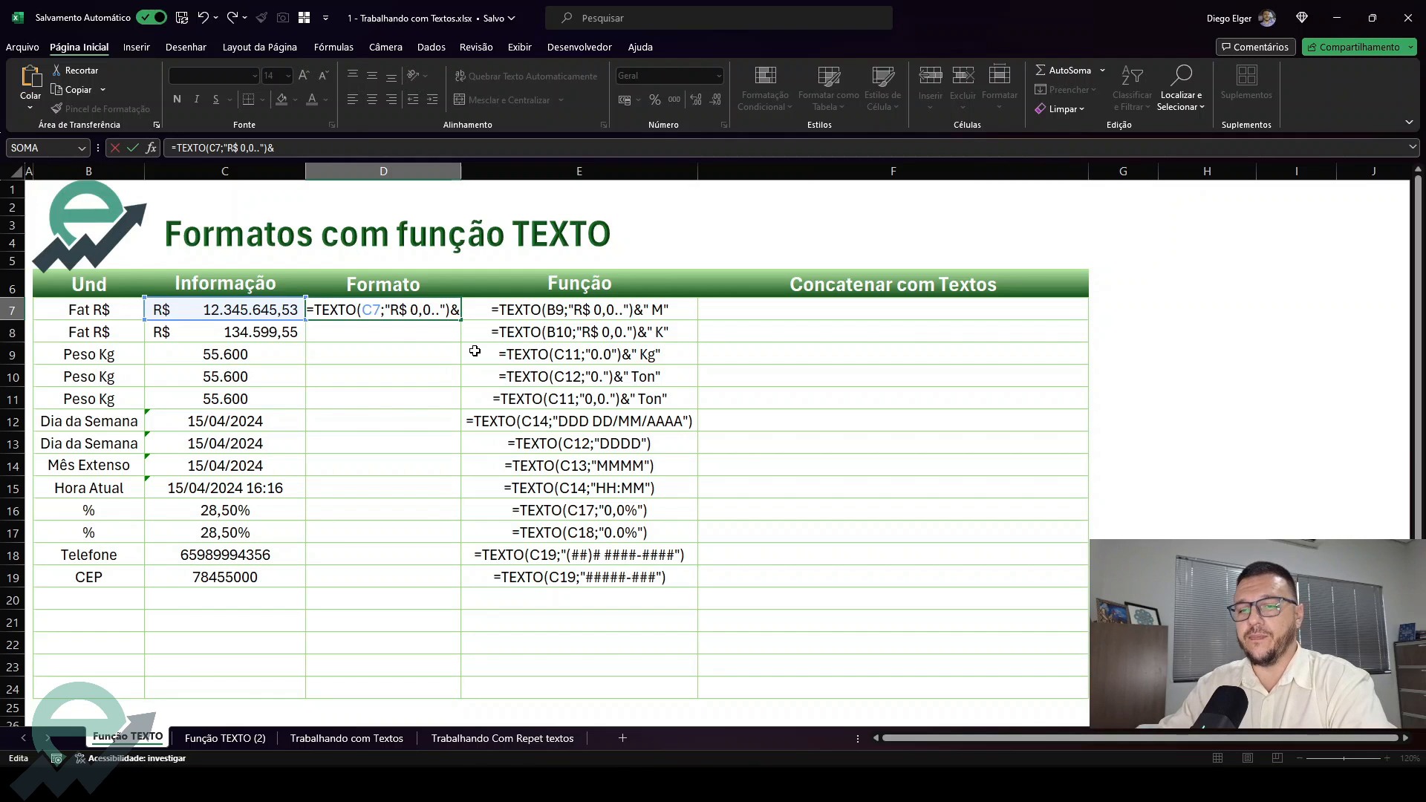
type("\"")
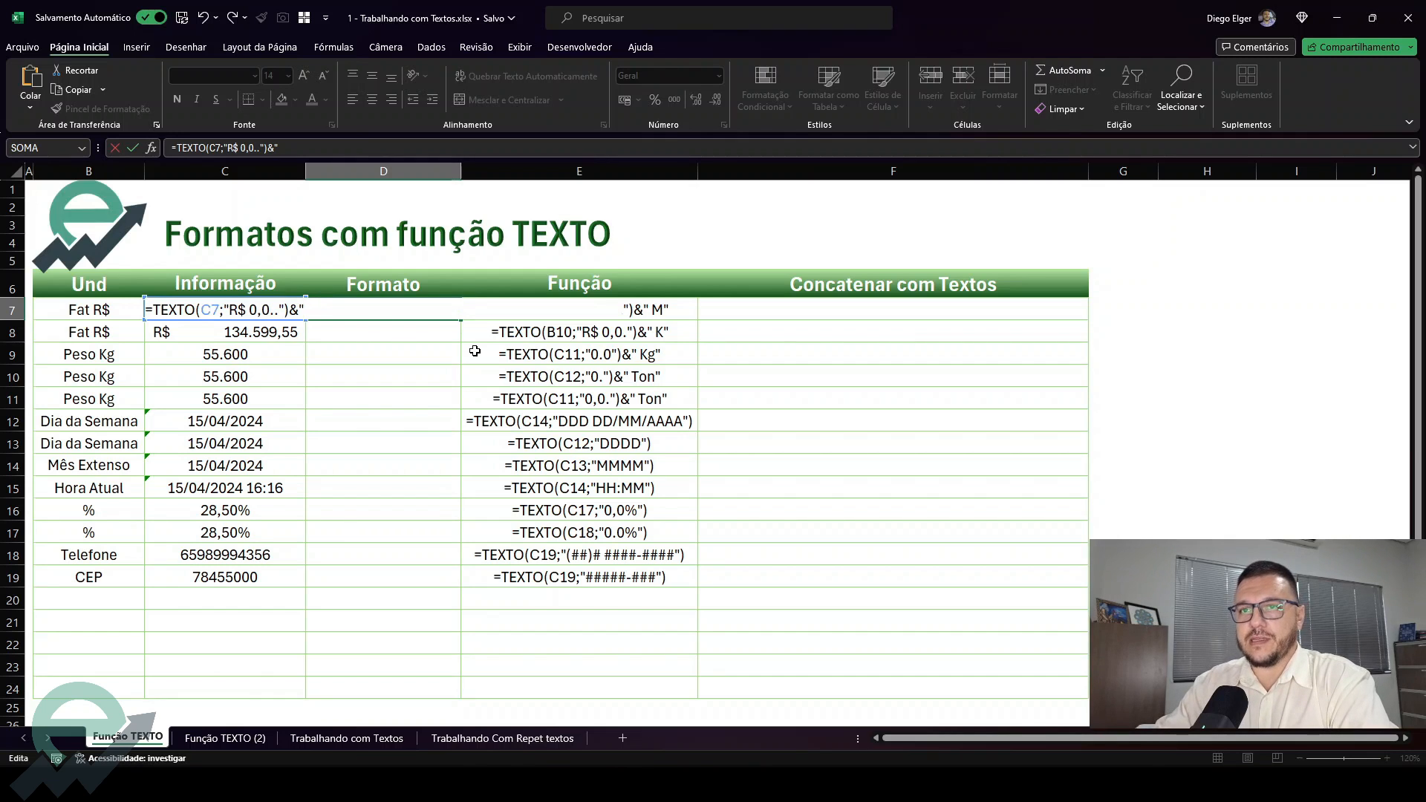
type("M")
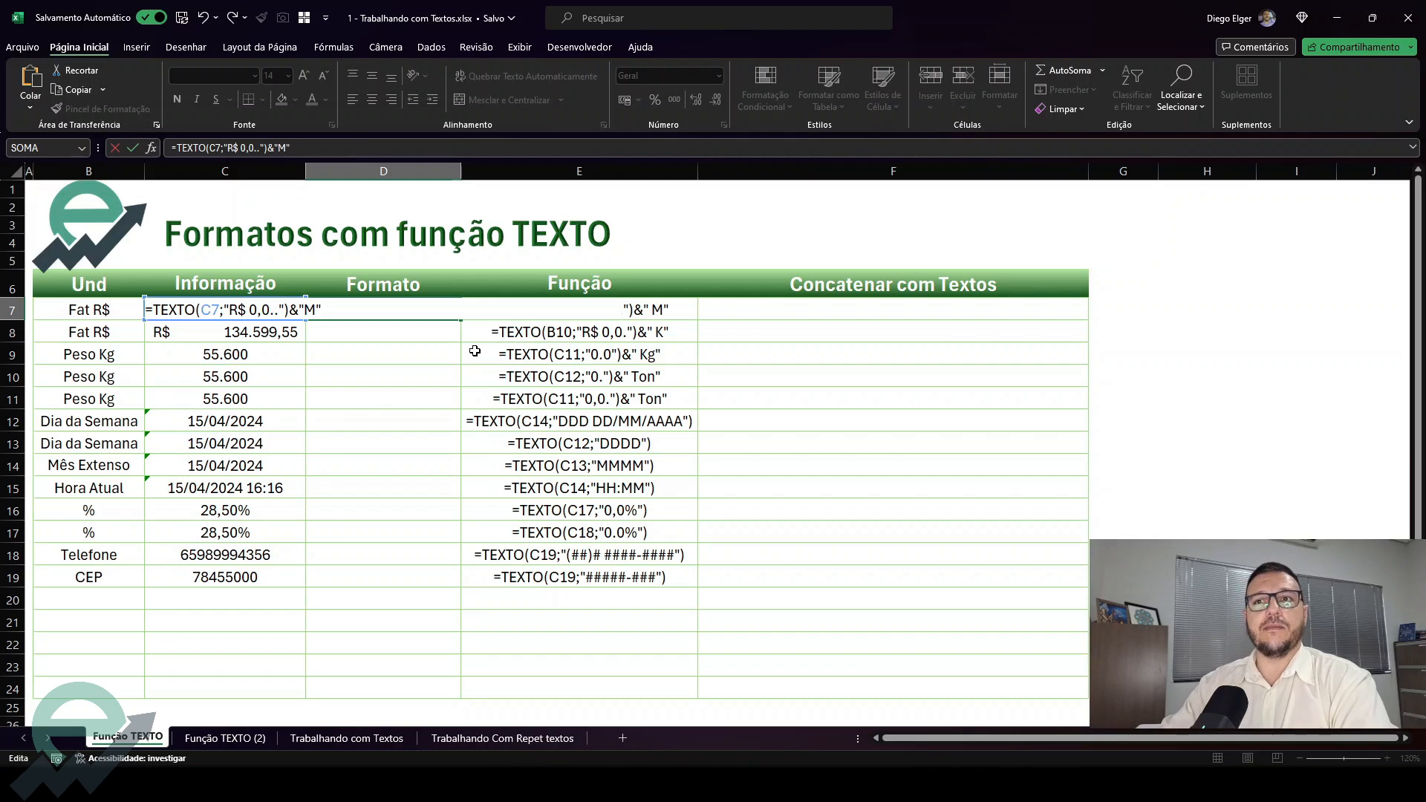
key("Return")
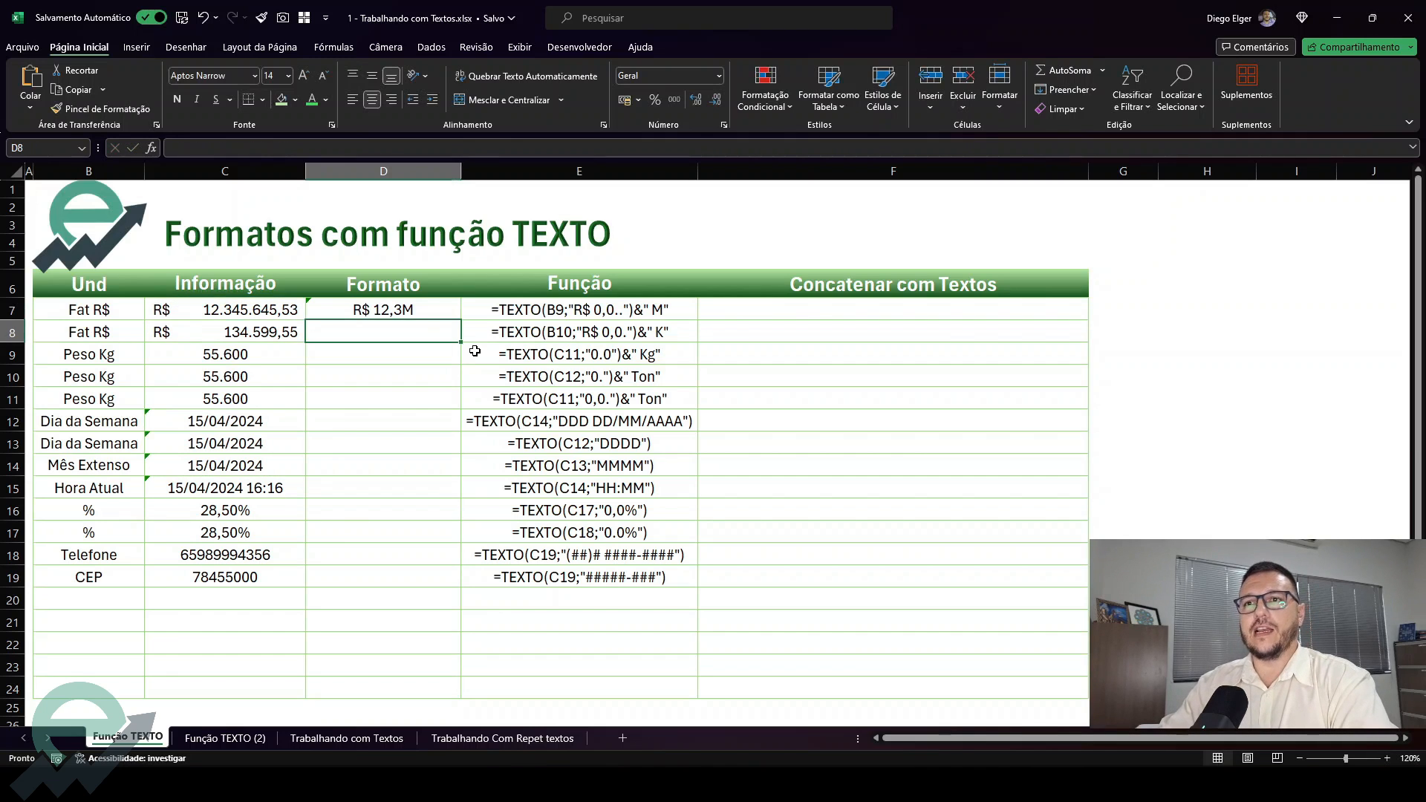
Insert a space before the M in D7's formula so that it ends with &" M"
key("Up")
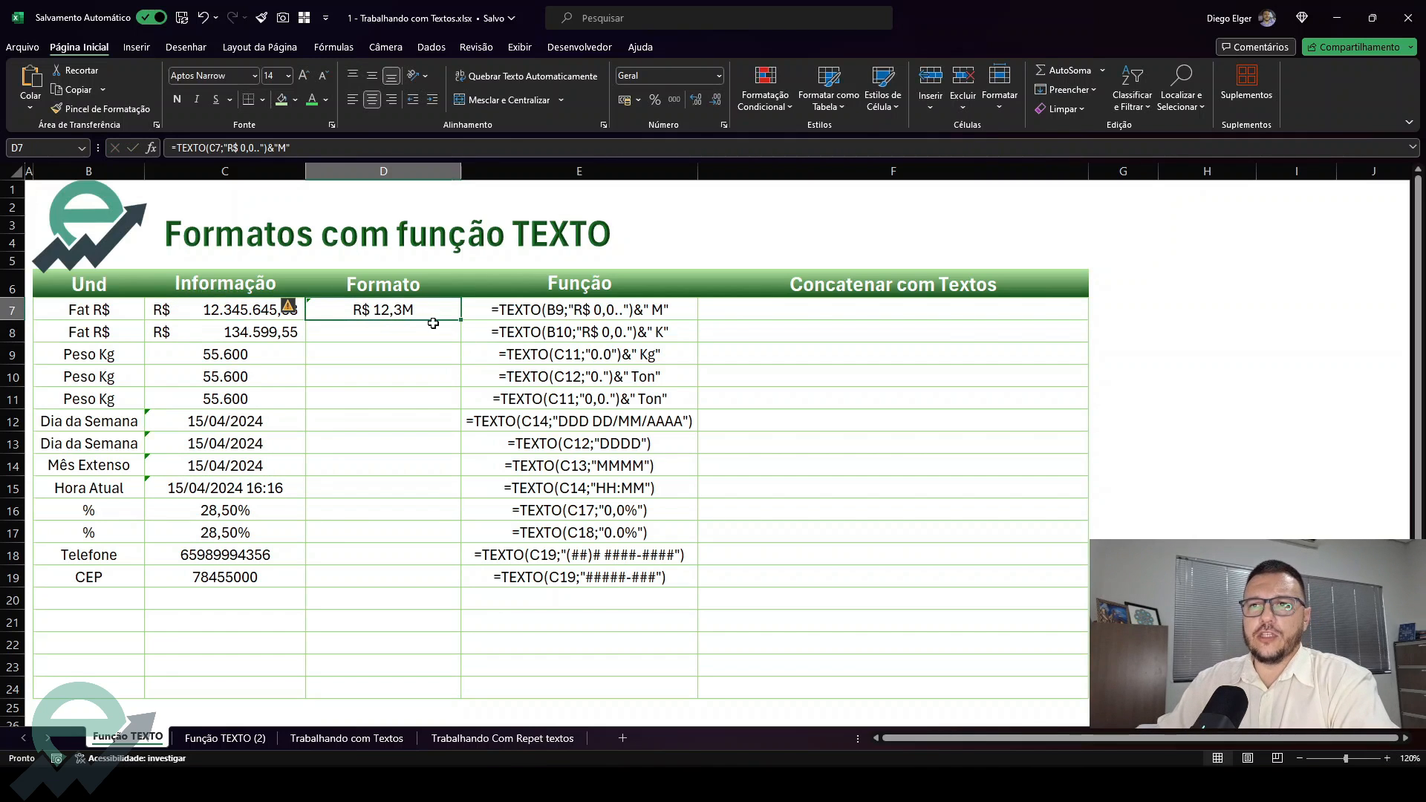
double_click(408, 310)
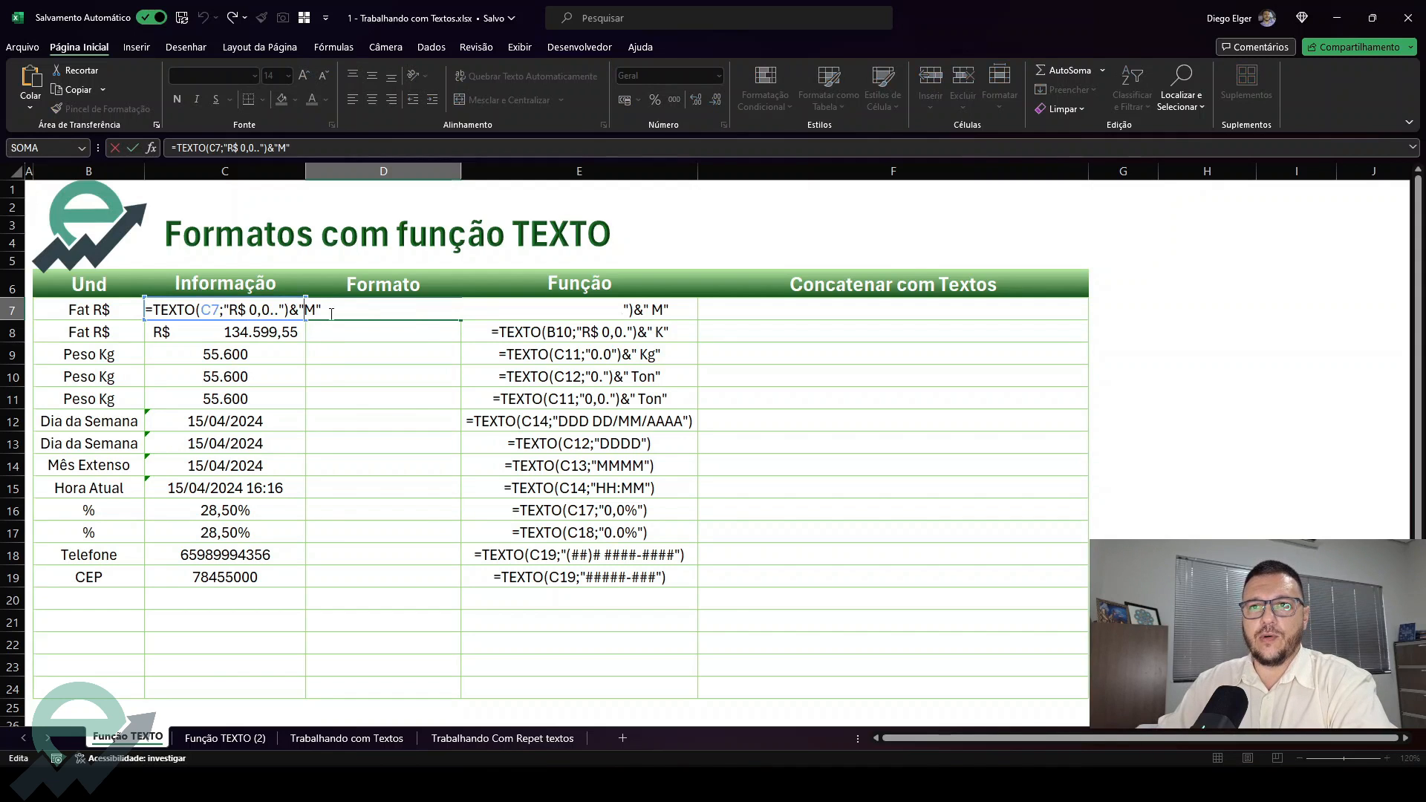
left_click(308, 311)
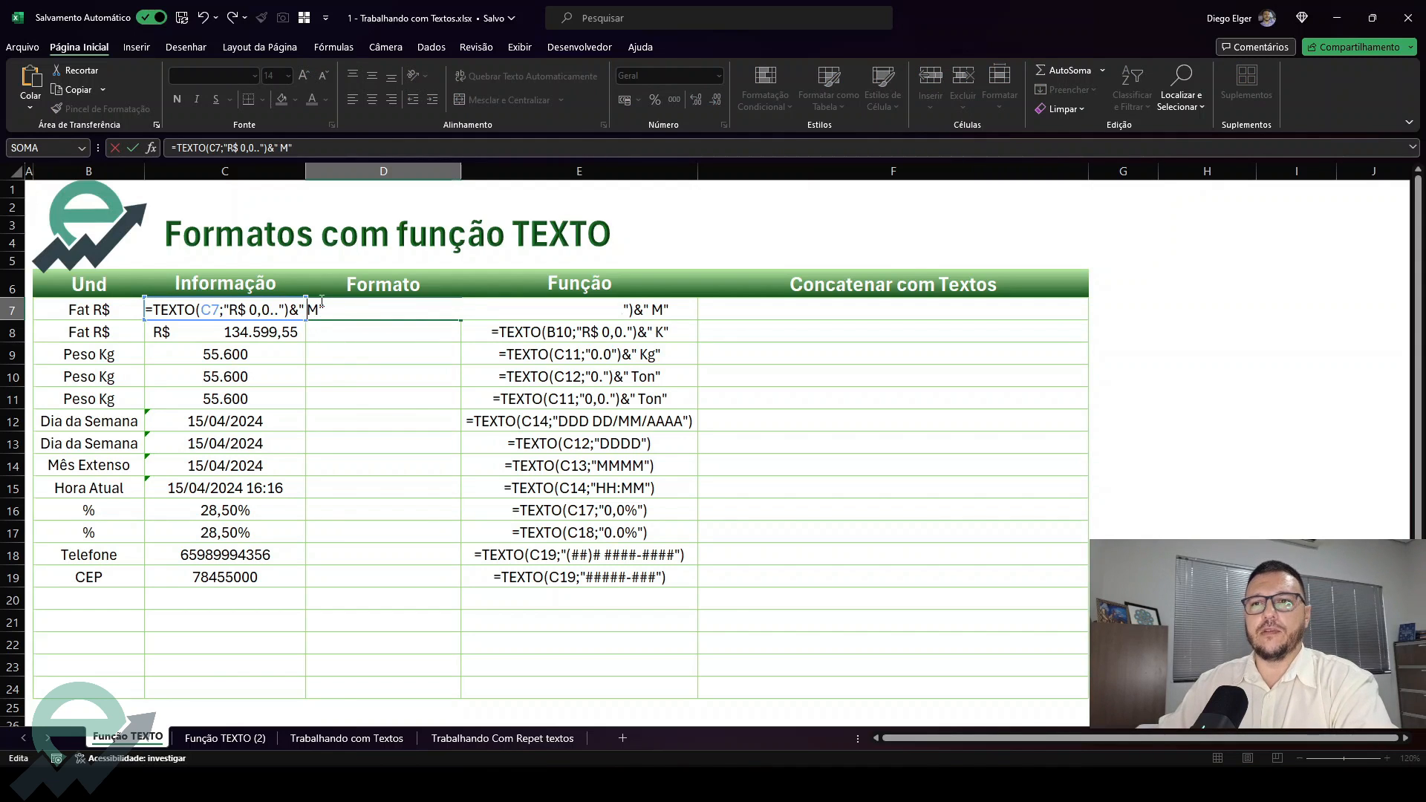
key("ctrl+Return")
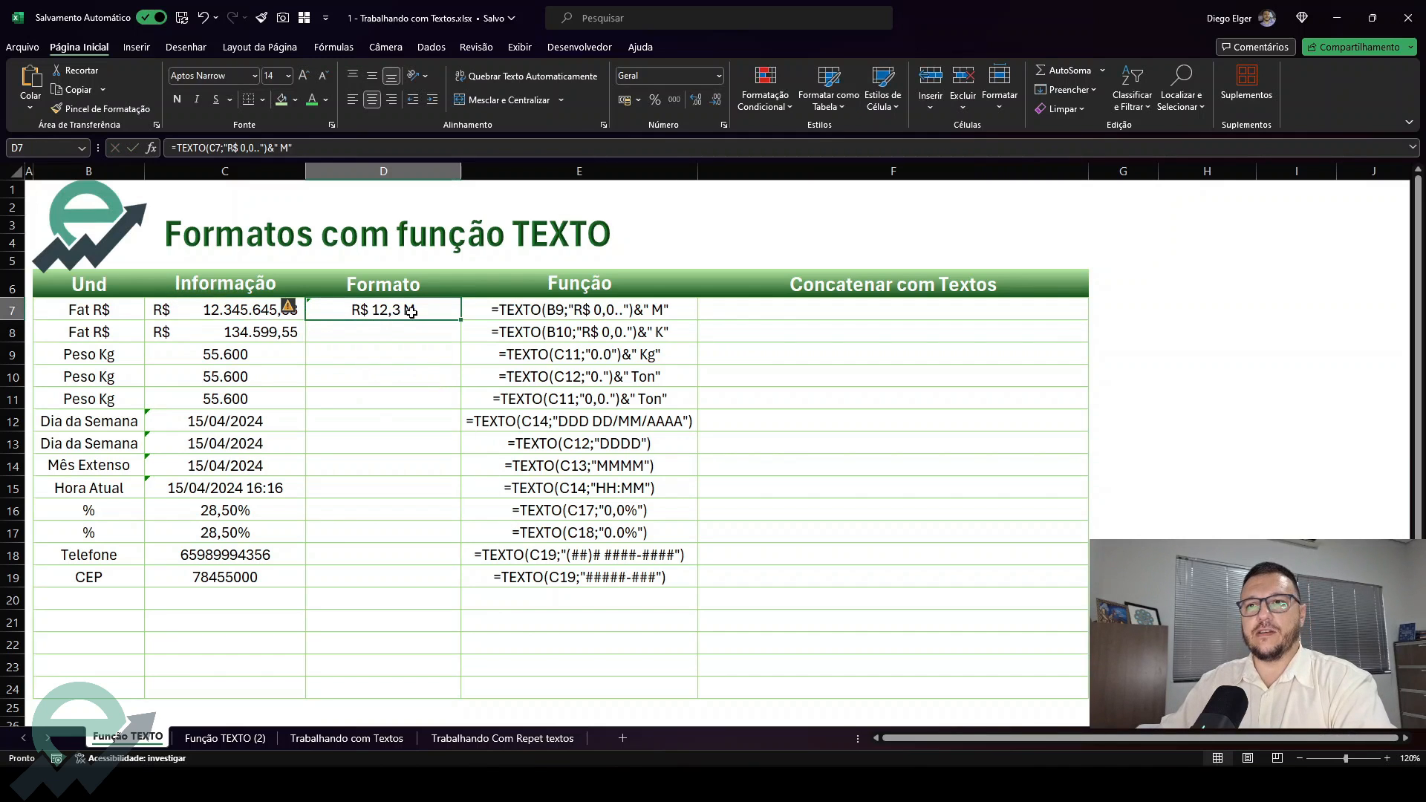
left_click(245, 334)
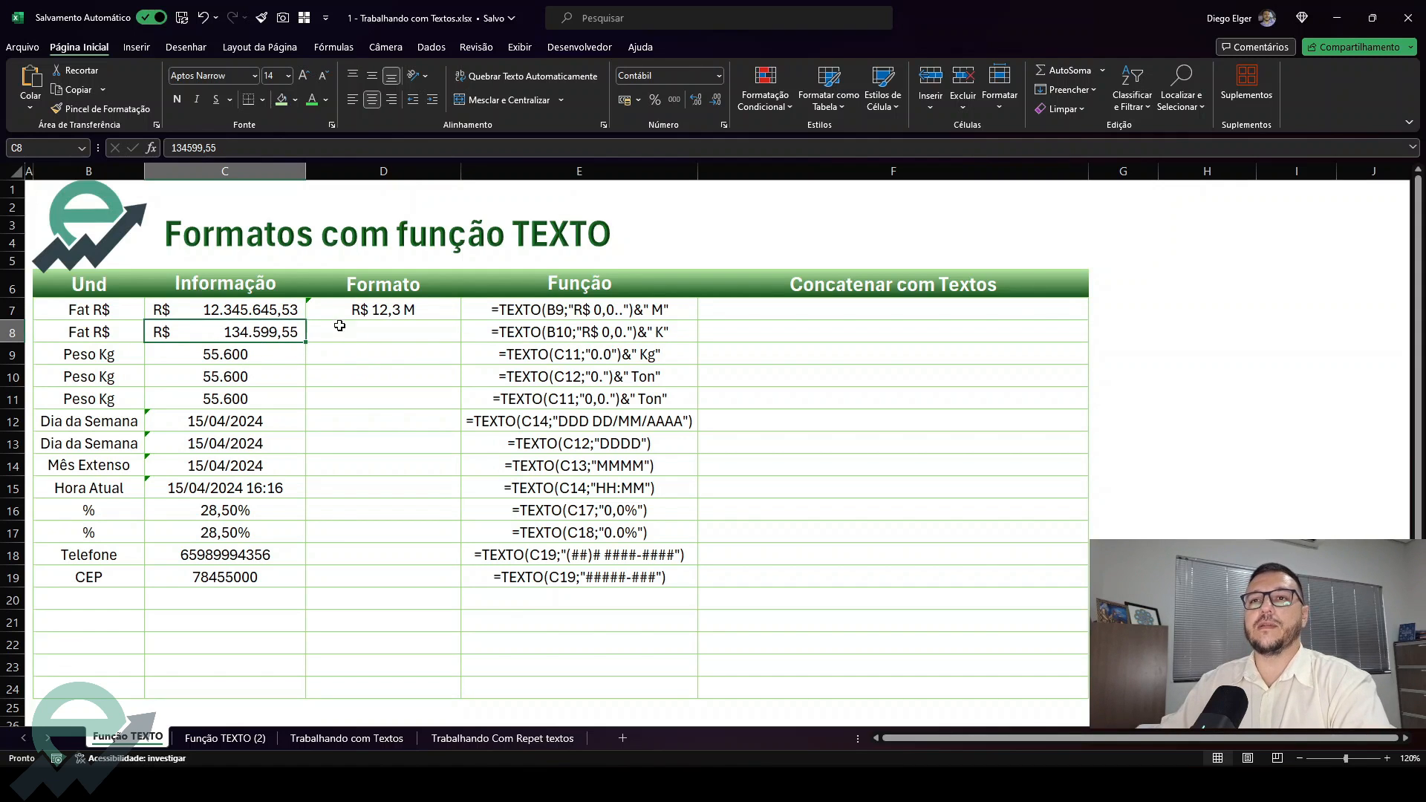
Fill D7's TEXTO formula down into D8
left_click(381, 309)
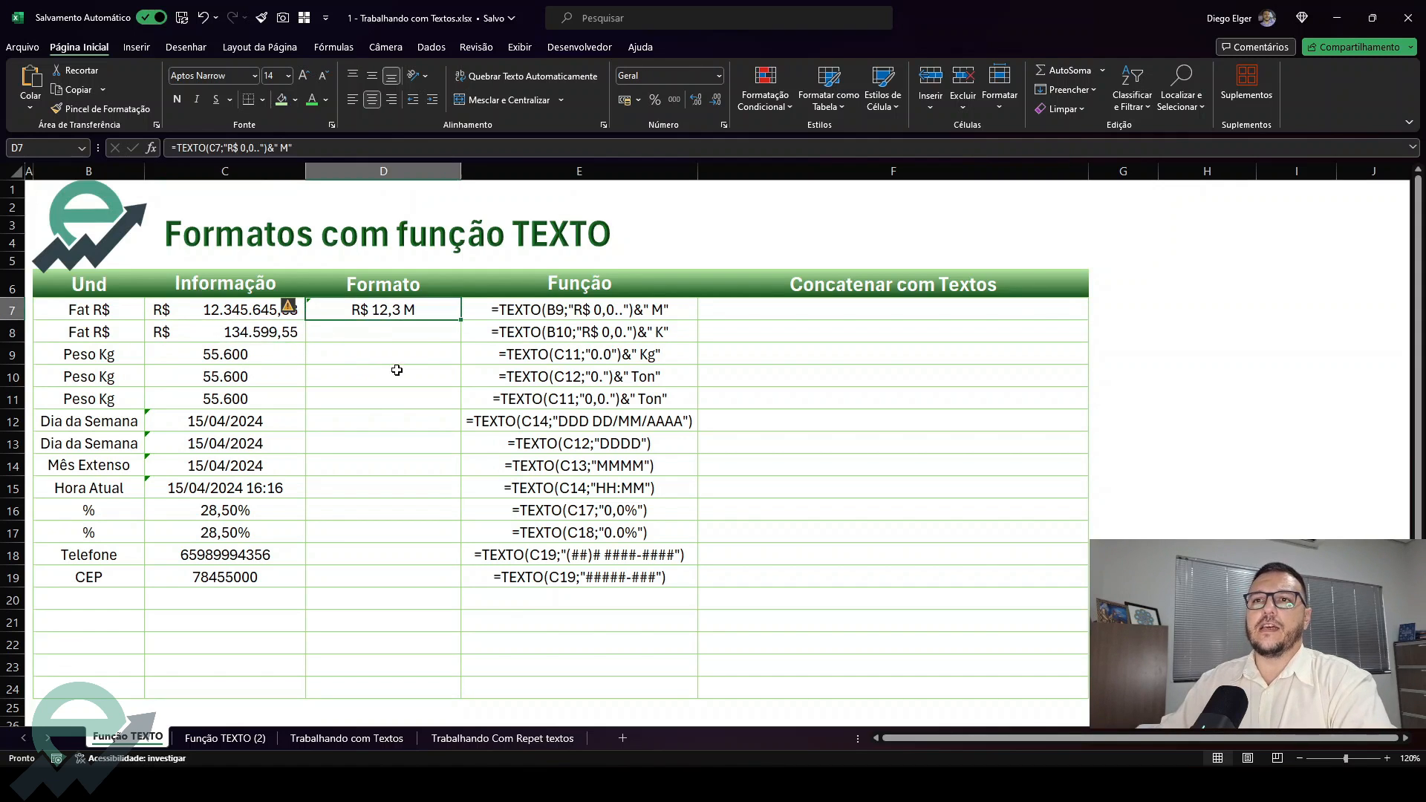
left_click(394, 326)
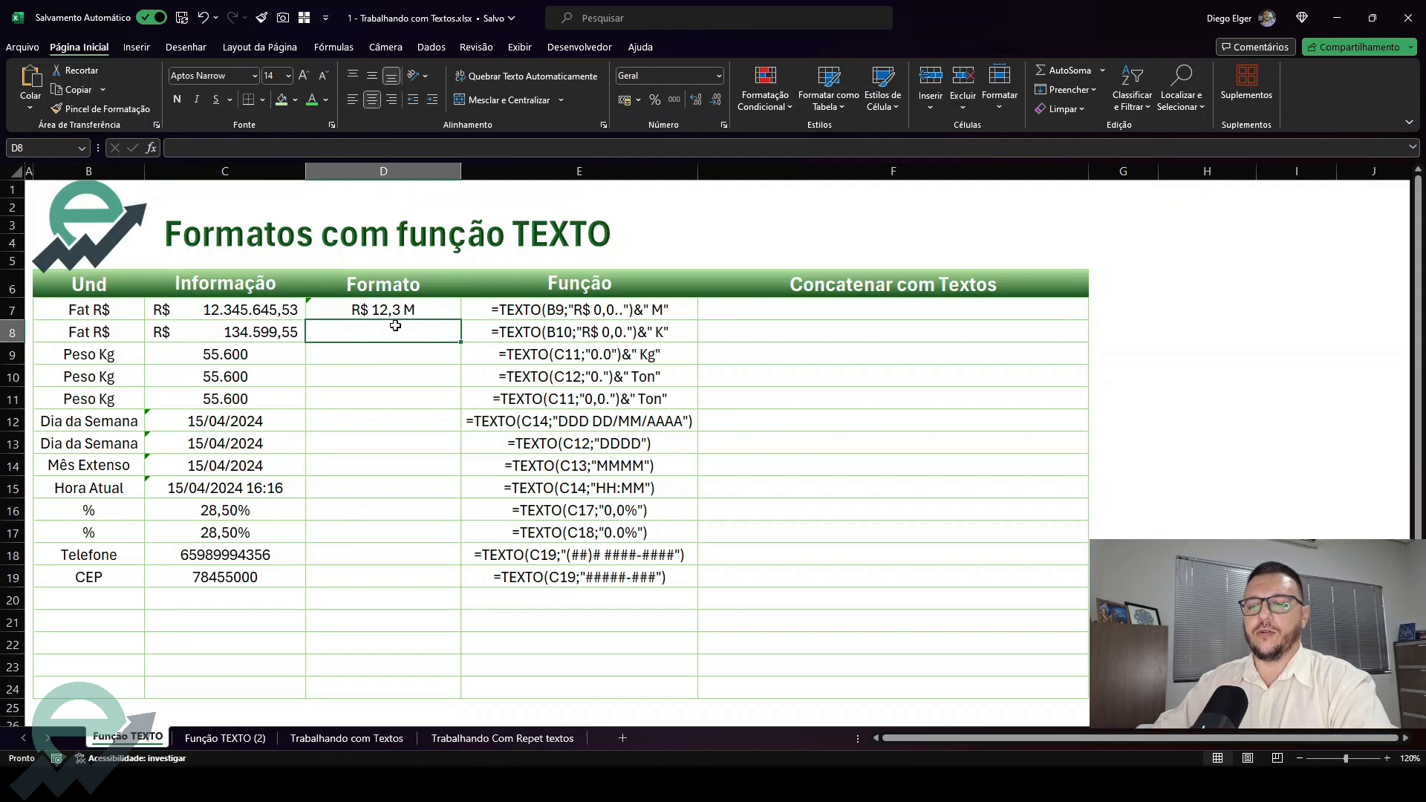
key("ctrl+d")
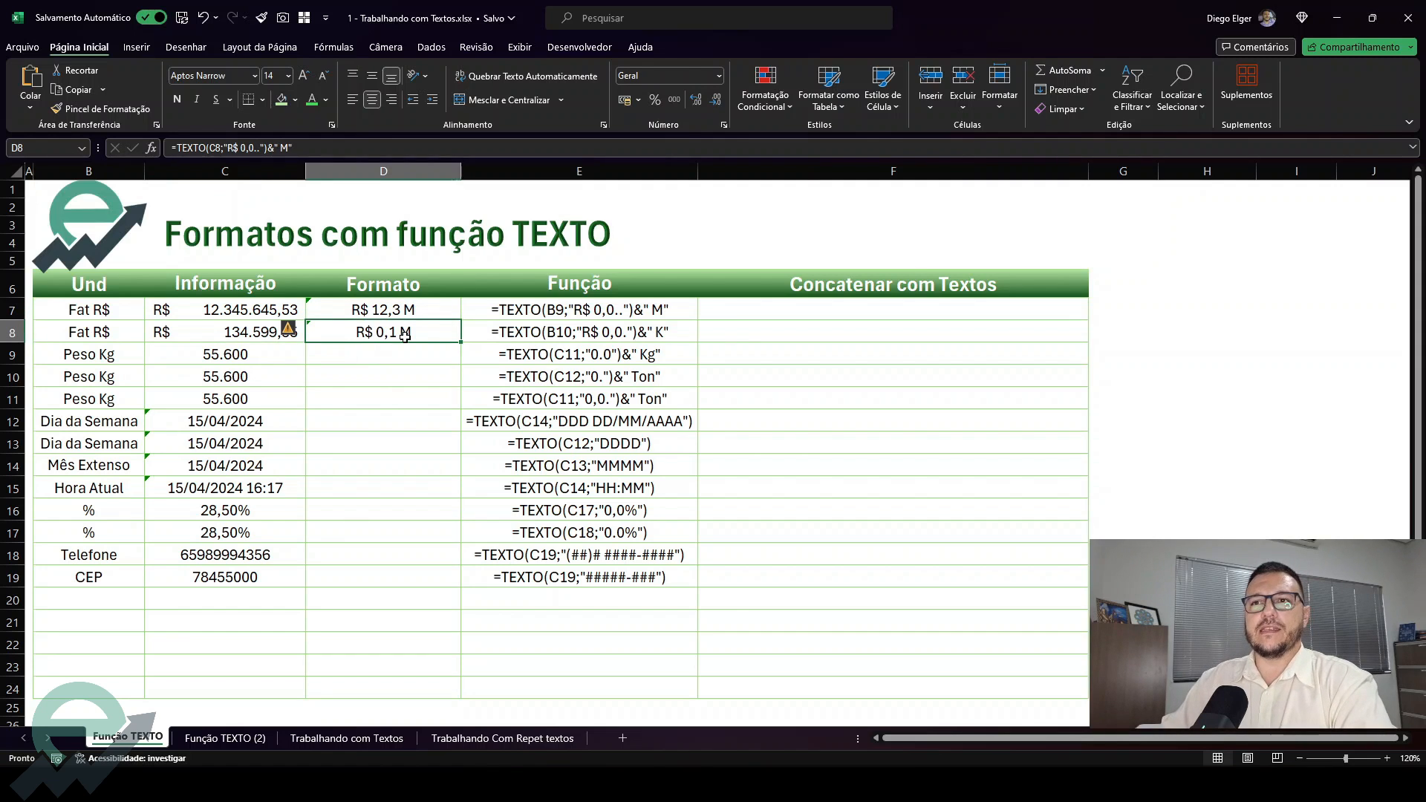
left_click(234, 332)
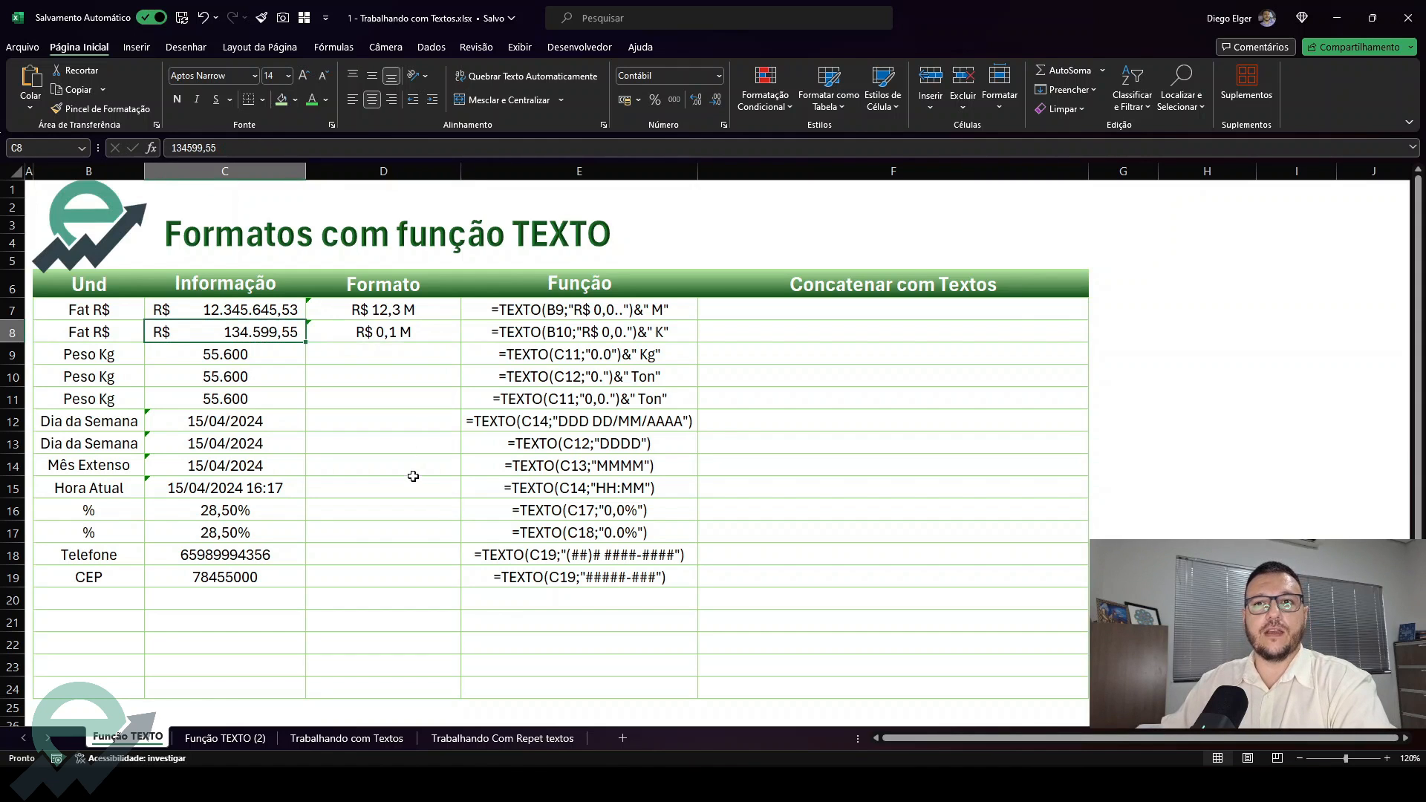
left_click(399, 326)
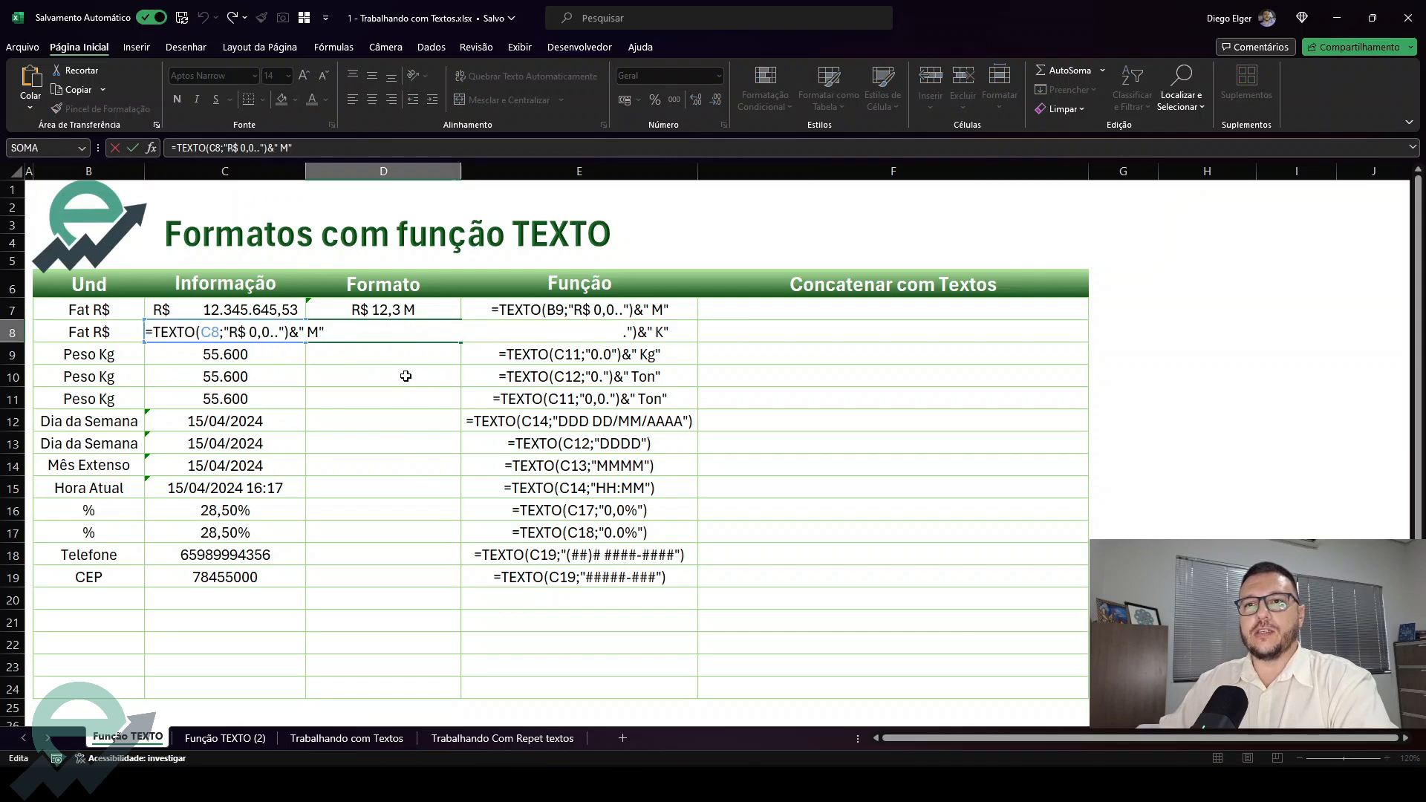
left_click(279, 331)
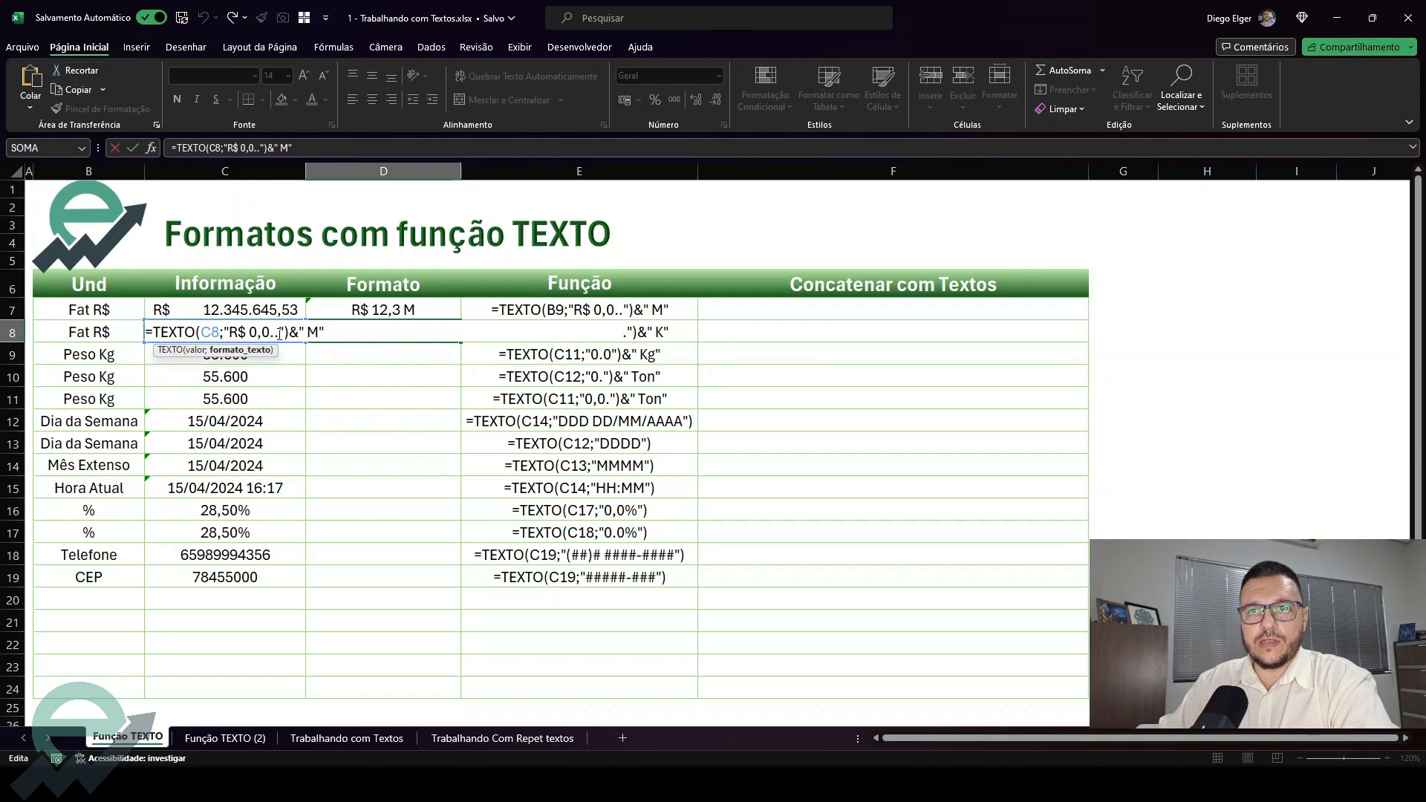
key("Escape")
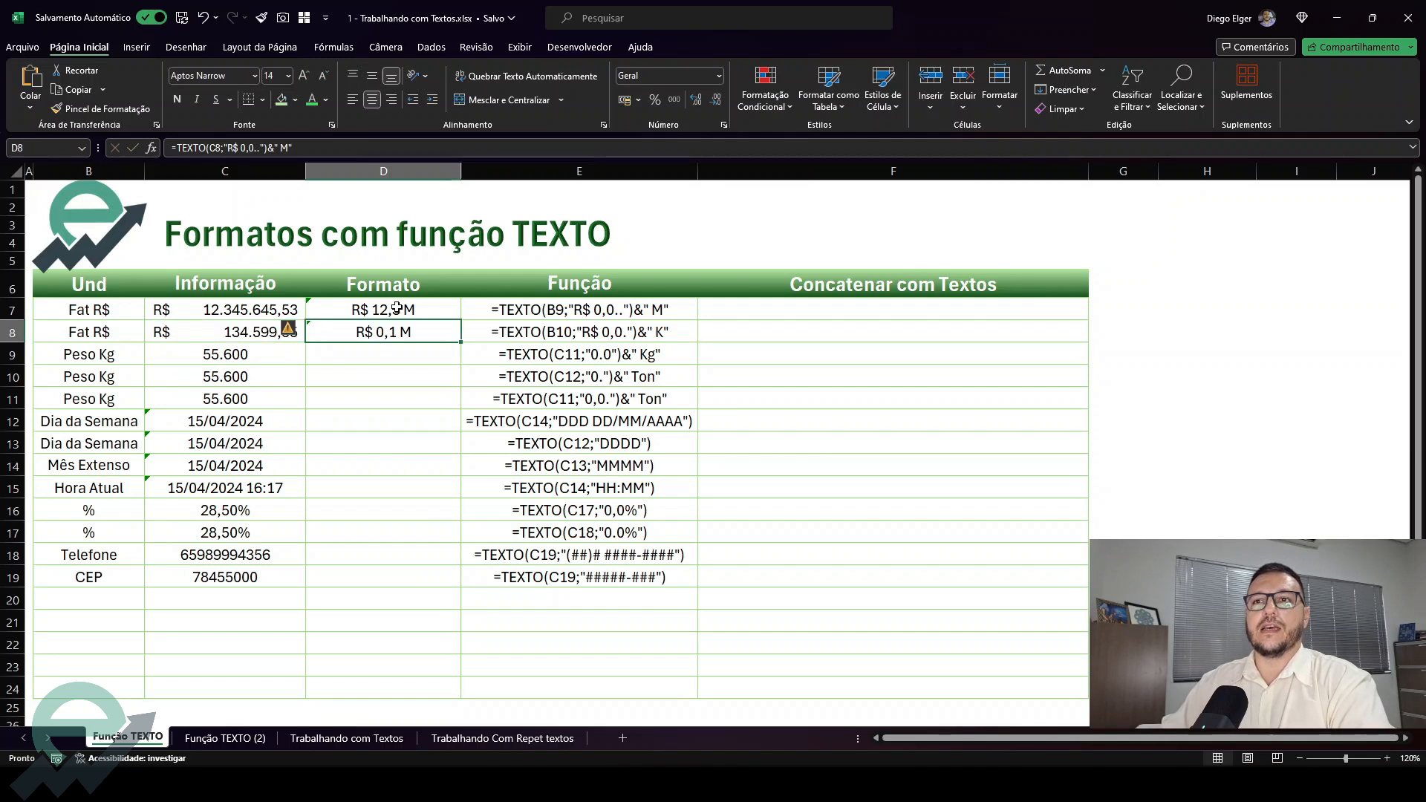
double_click(399, 306)
key("Return")
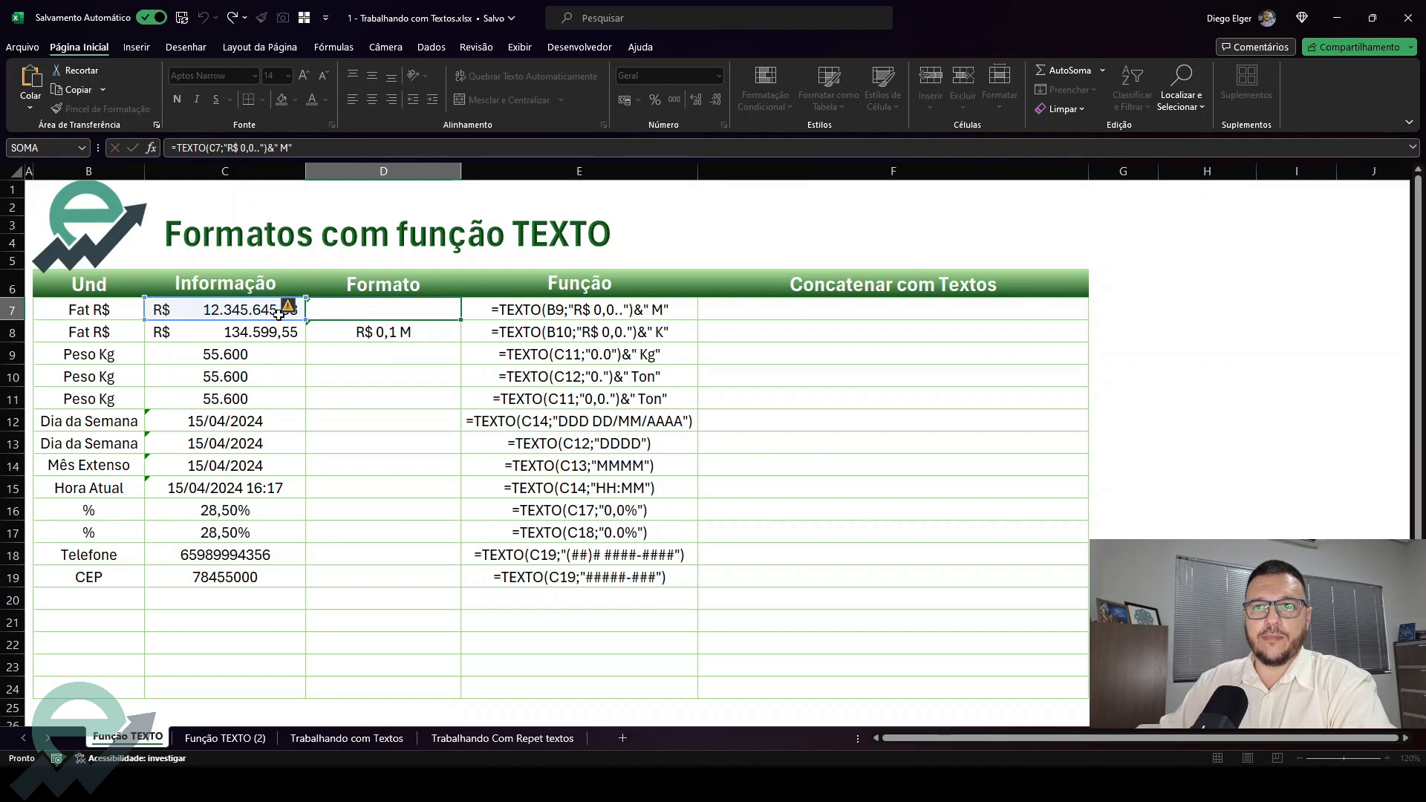
Edit D8's formula to use the format "R$ 0,0." and the suffix " K", giving =TEXTO(C8;"R$ 0,0.")&" K"
double_click(355, 332)
left_click(279, 332)
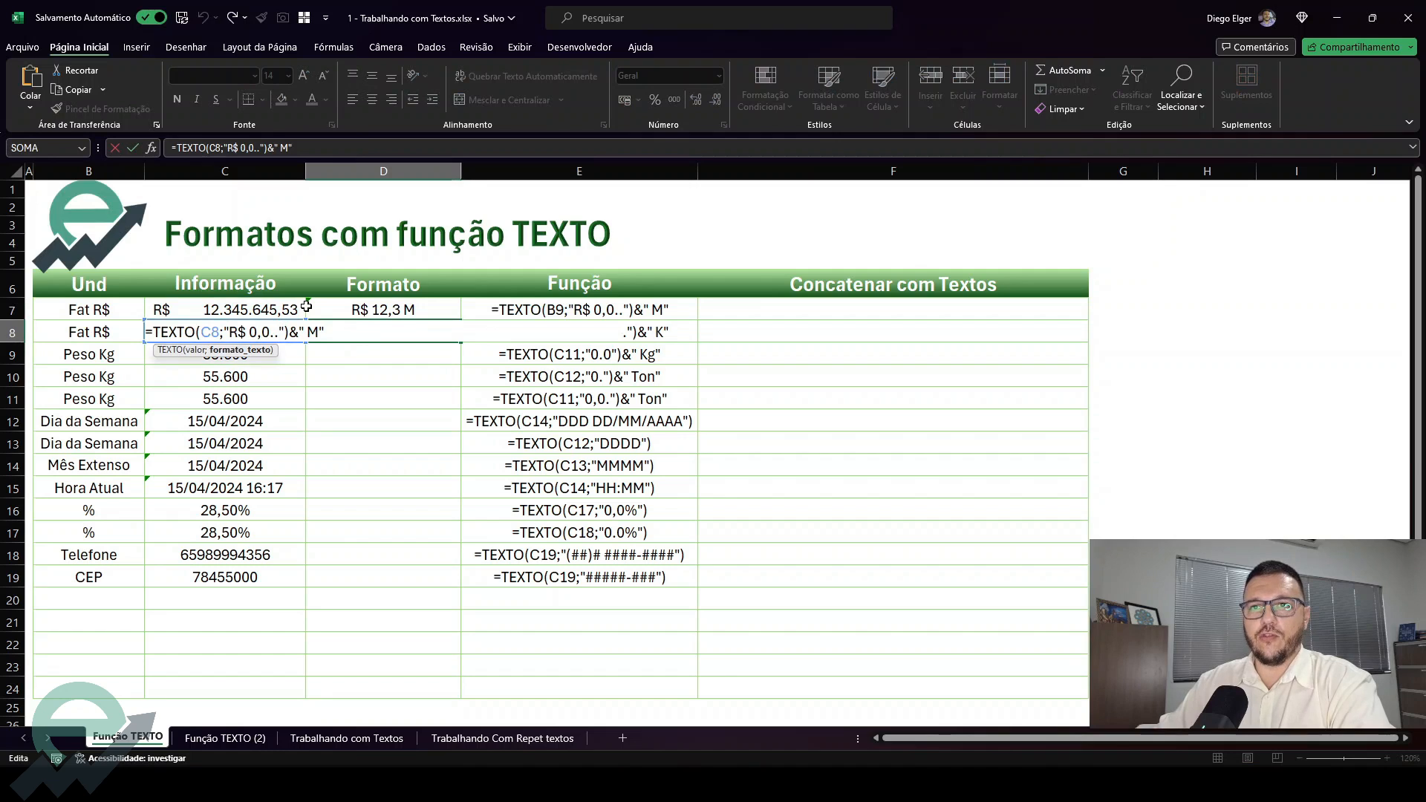
key("BackSpace")
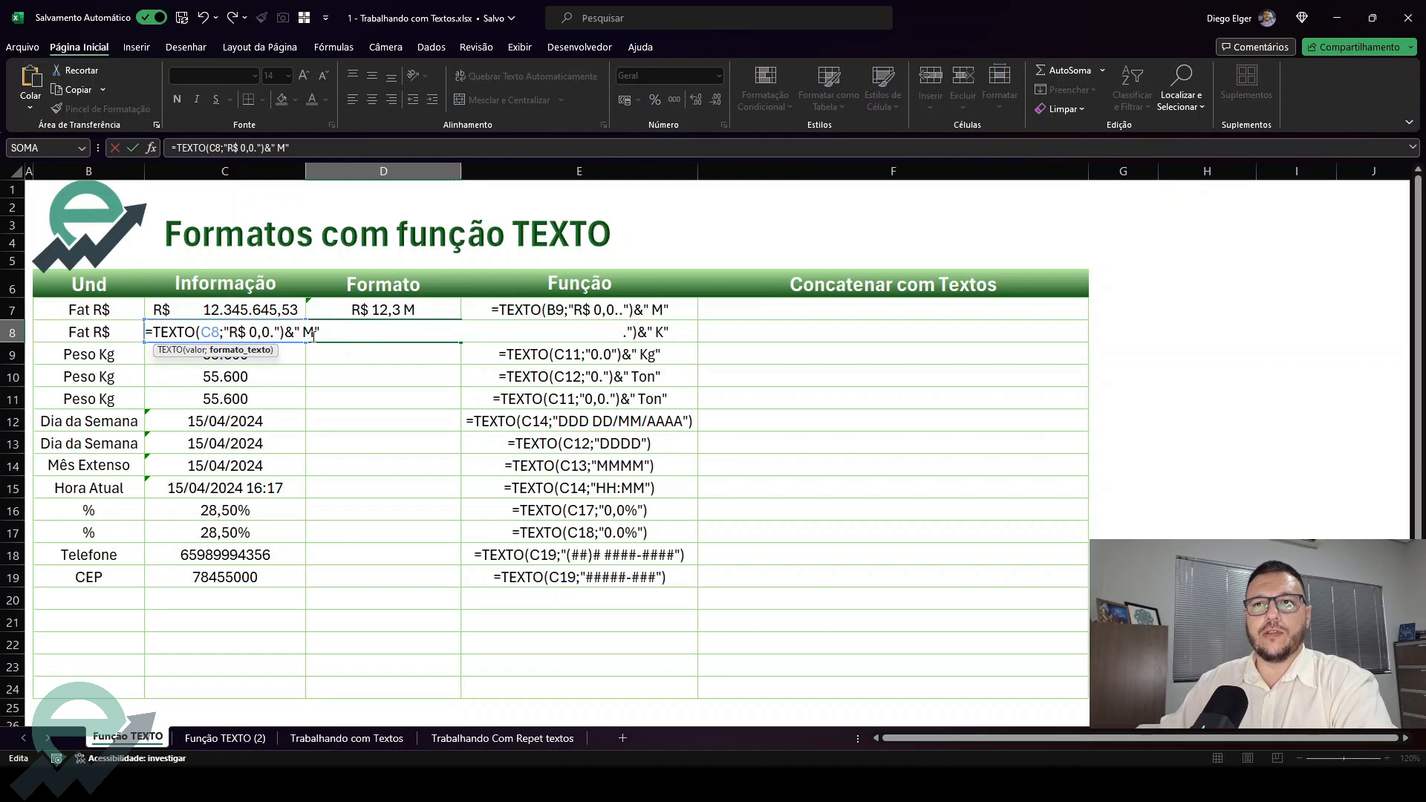
double_click(308, 333)
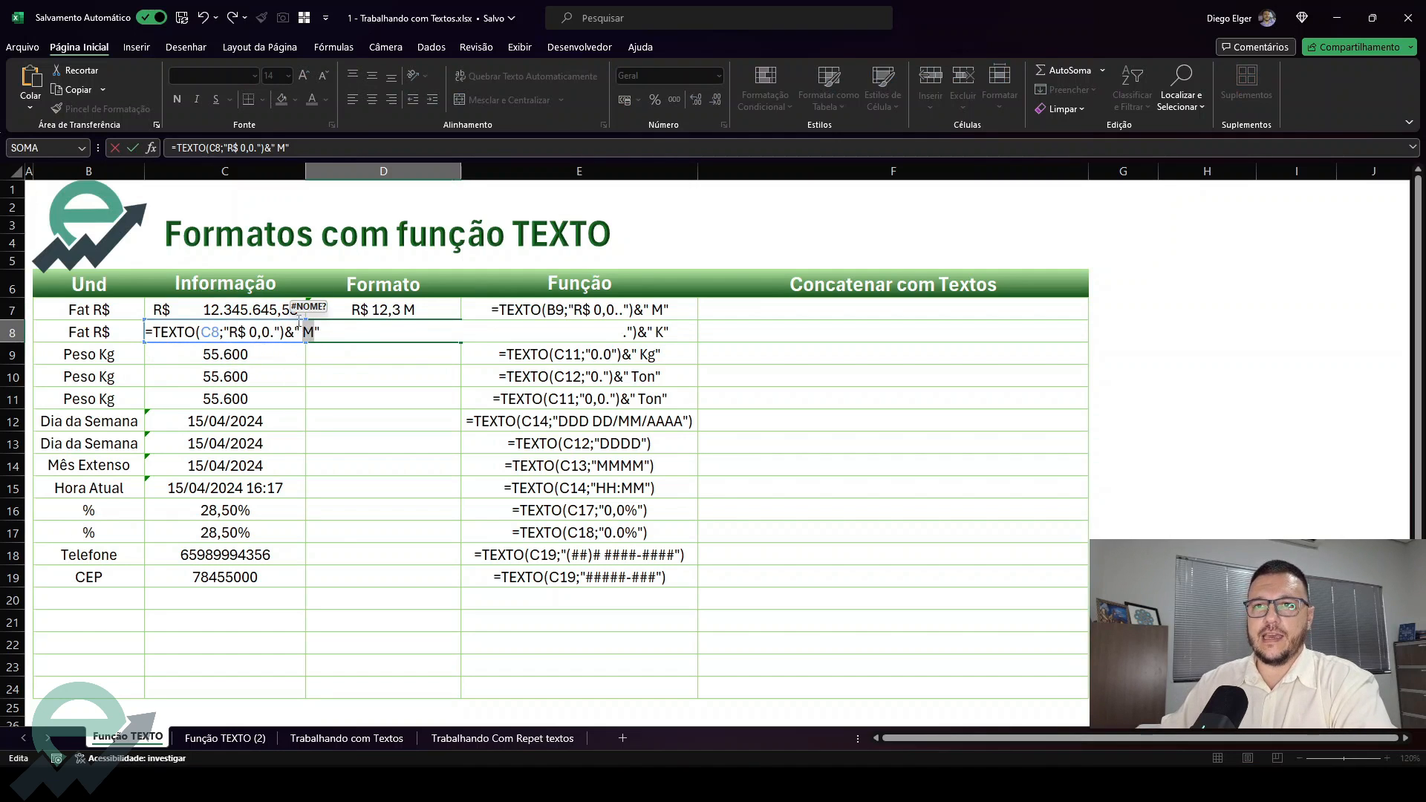
type("K")
key("Return")
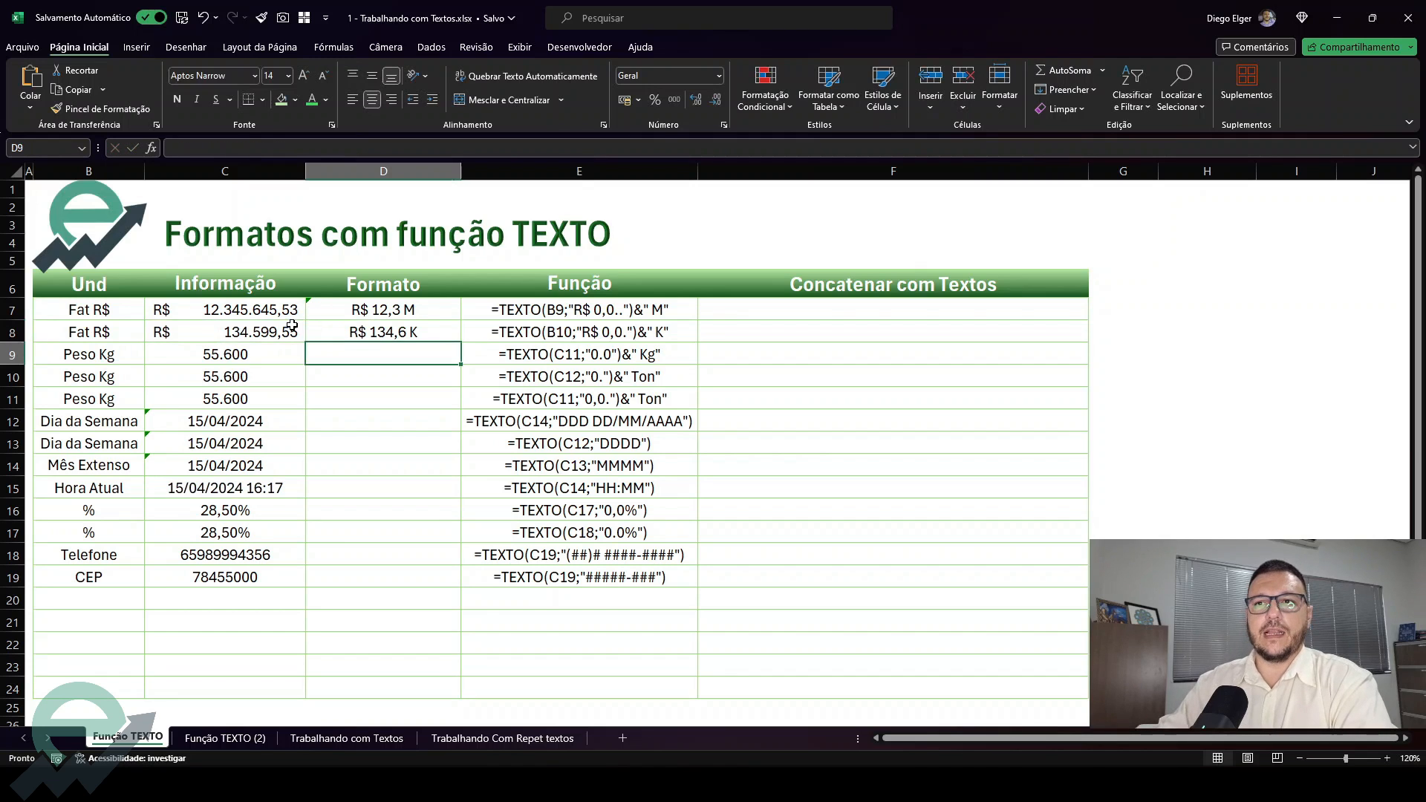
key("Up")
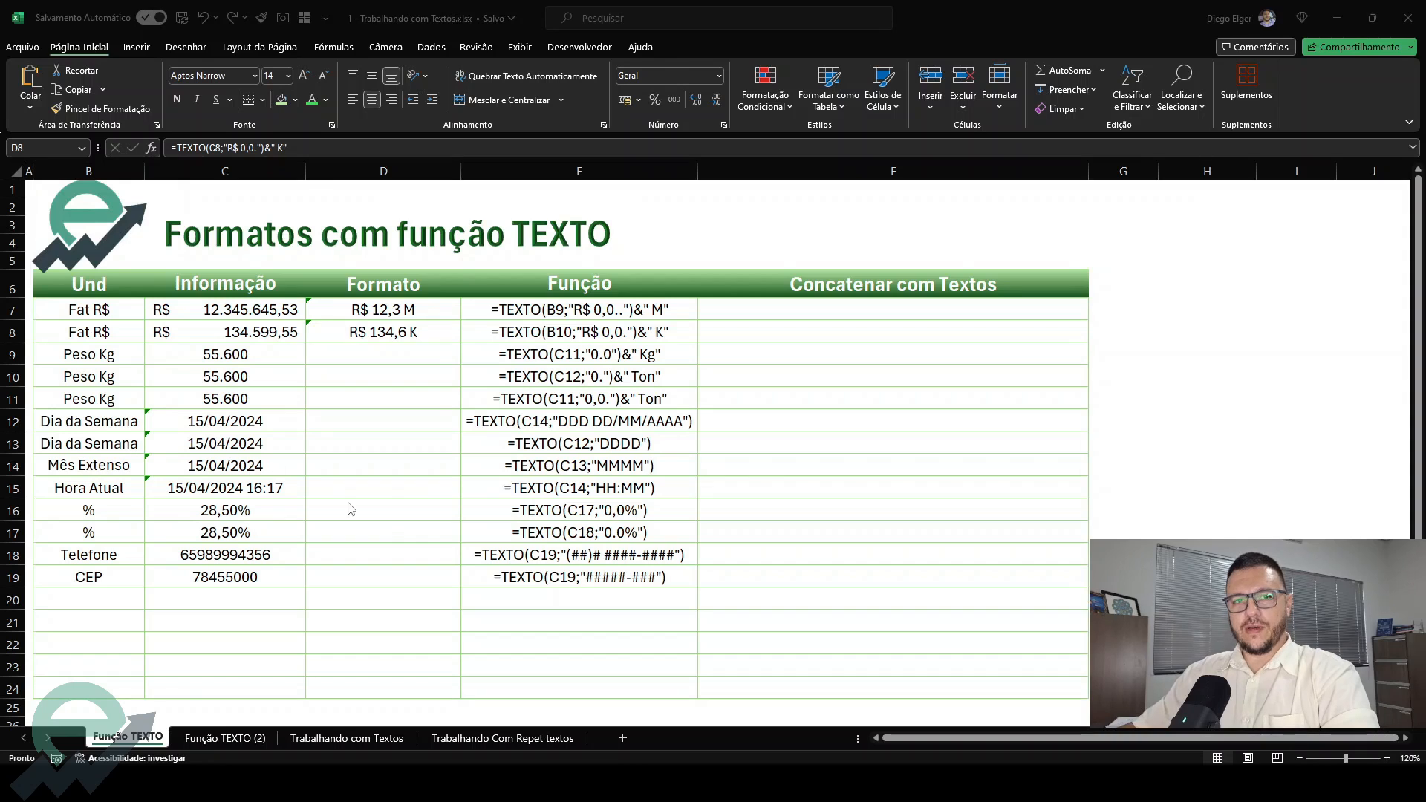
Check the number format settings of the weight values in C9:C11 without changing them
left_click(210, 381)
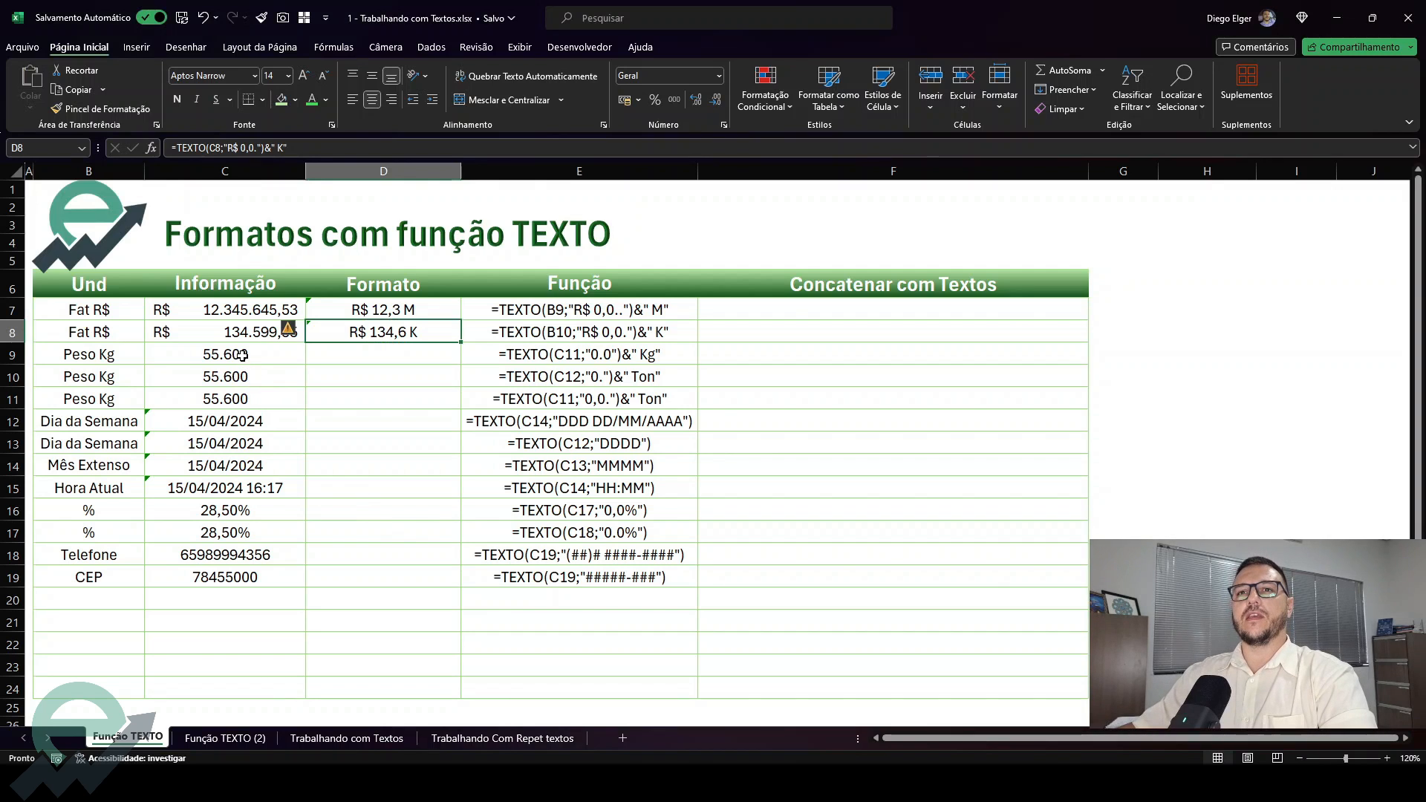
left_click_drag(241, 358, 247, 399)
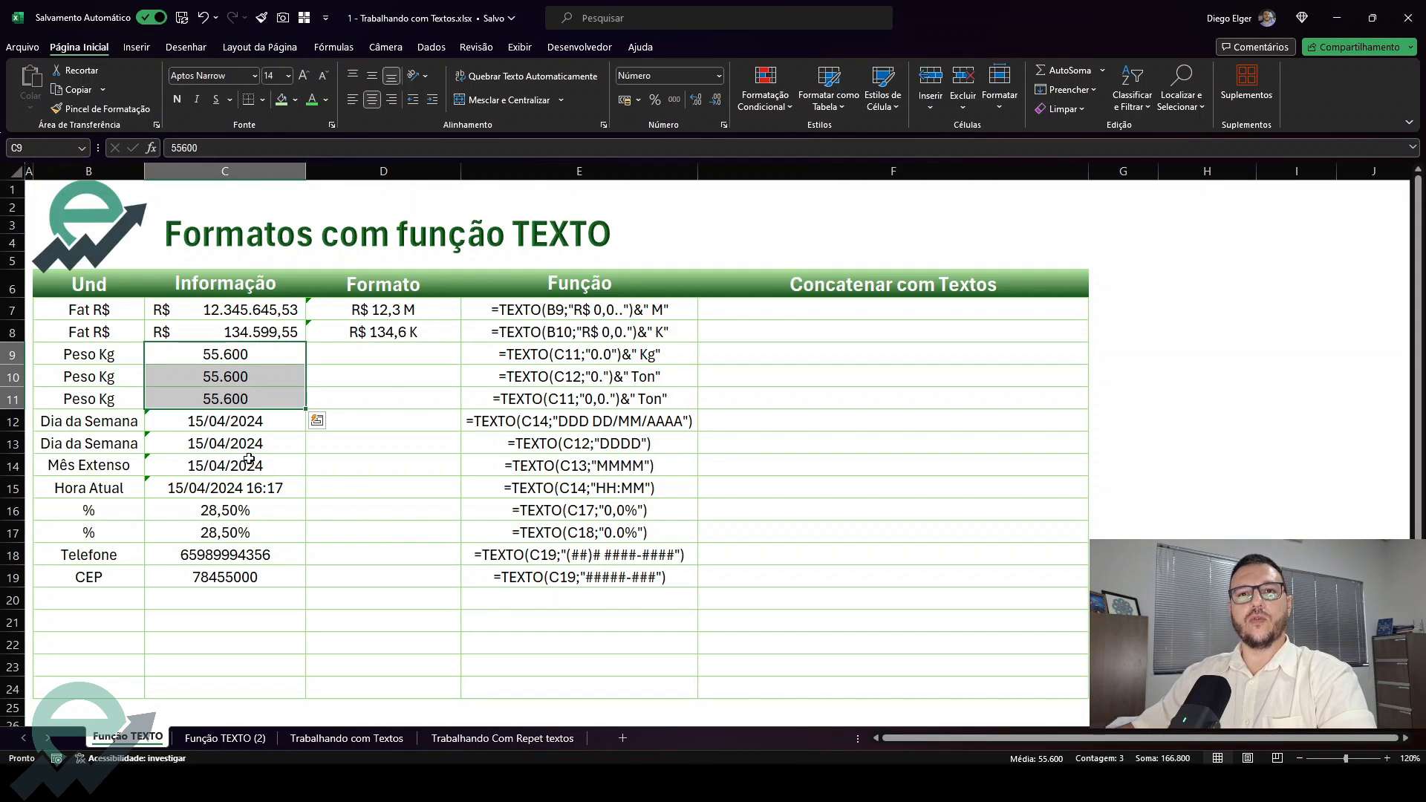
left_click(241, 358)
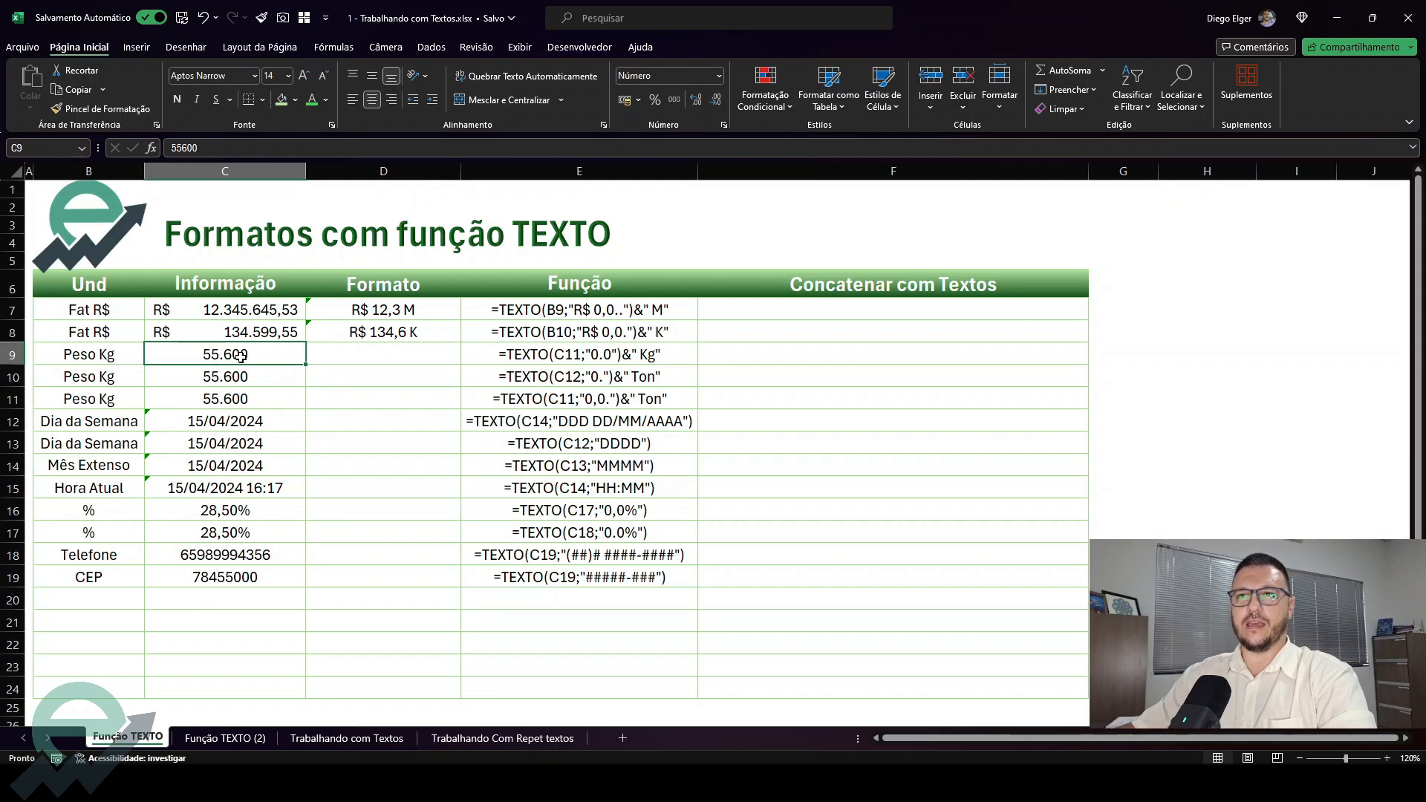
left_click_drag(241, 364, 247, 401)
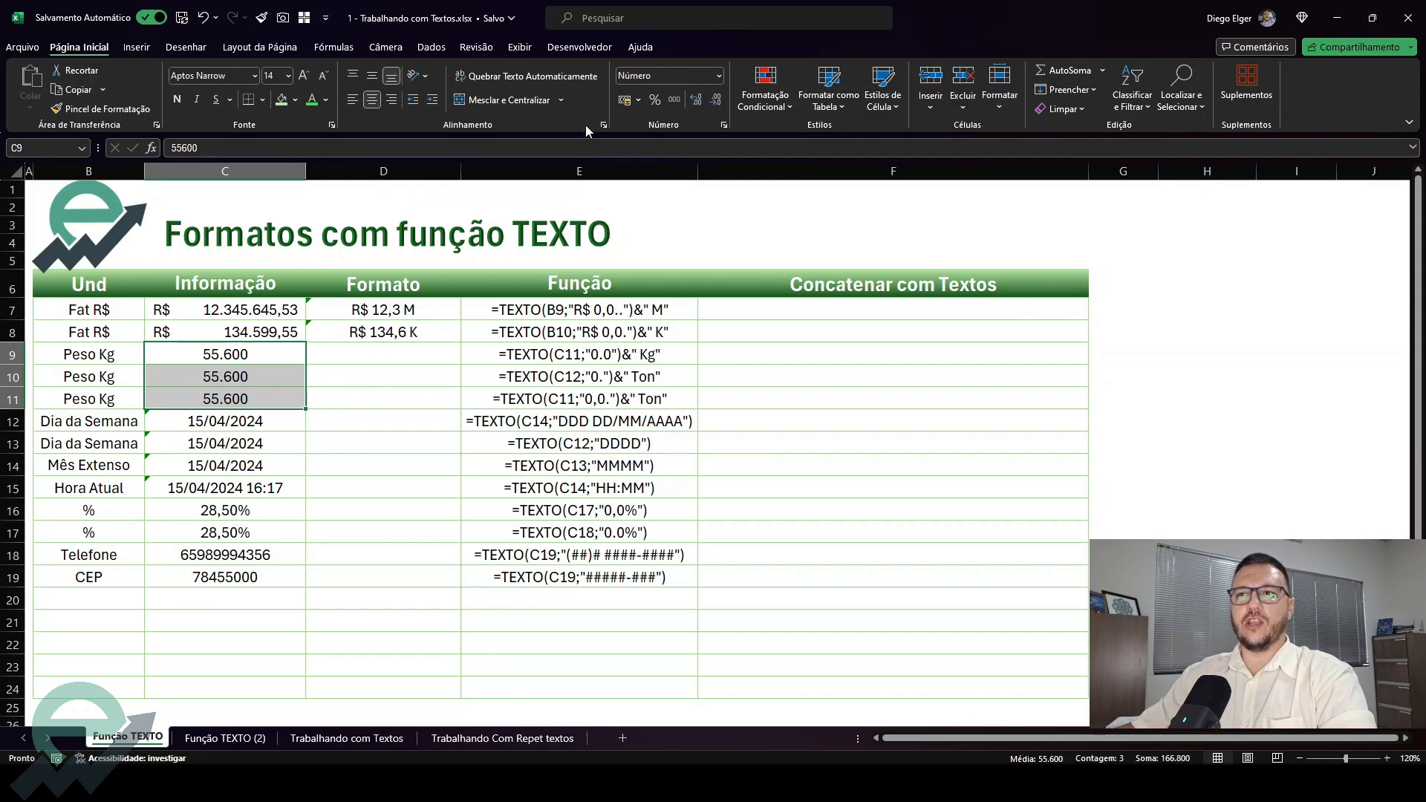
right_click(241, 358)
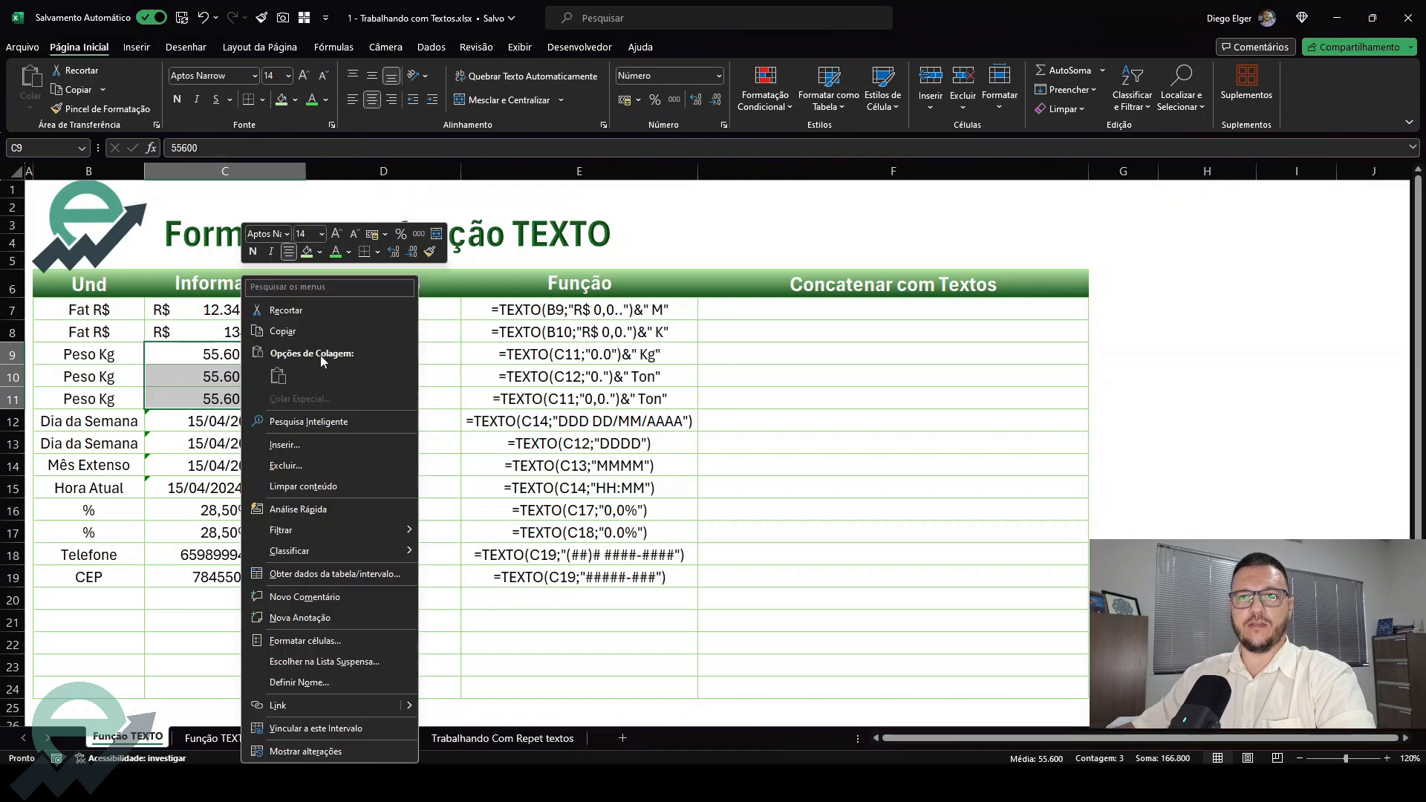
left_click(299, 641)
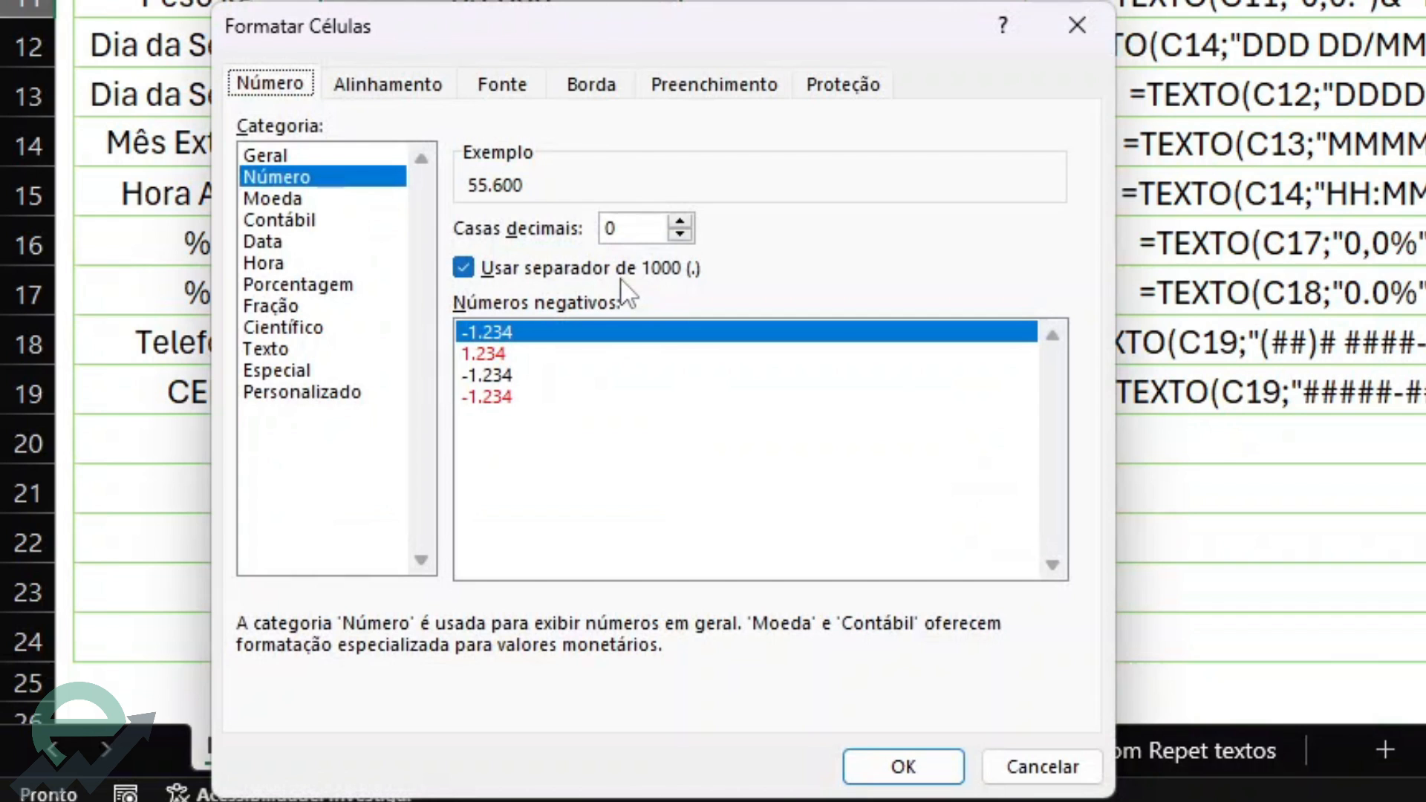
left_click(1011, 773)
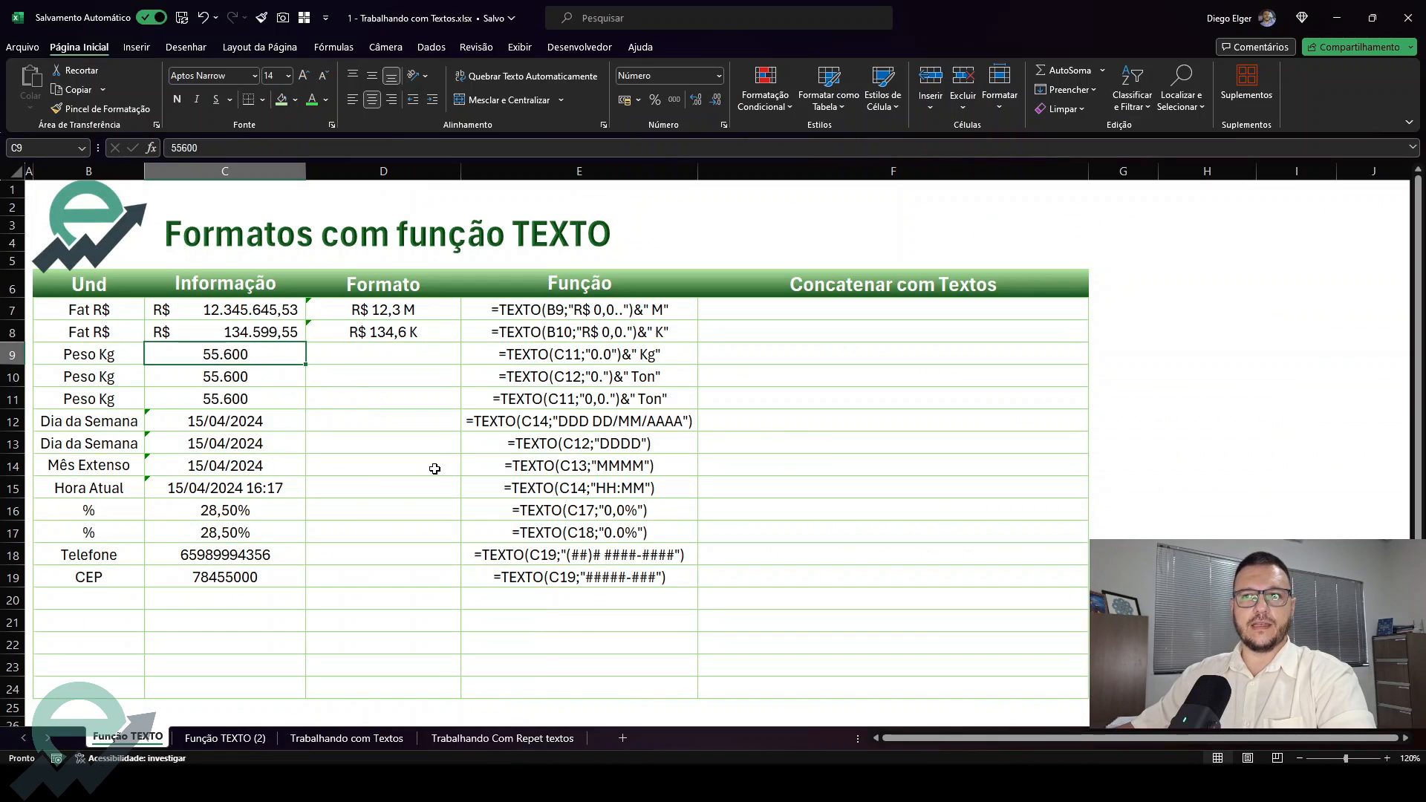
Enter =TEXTO(C9;"0.0") in D9 to format the first weight
left_click(399, 350)
type("=text")
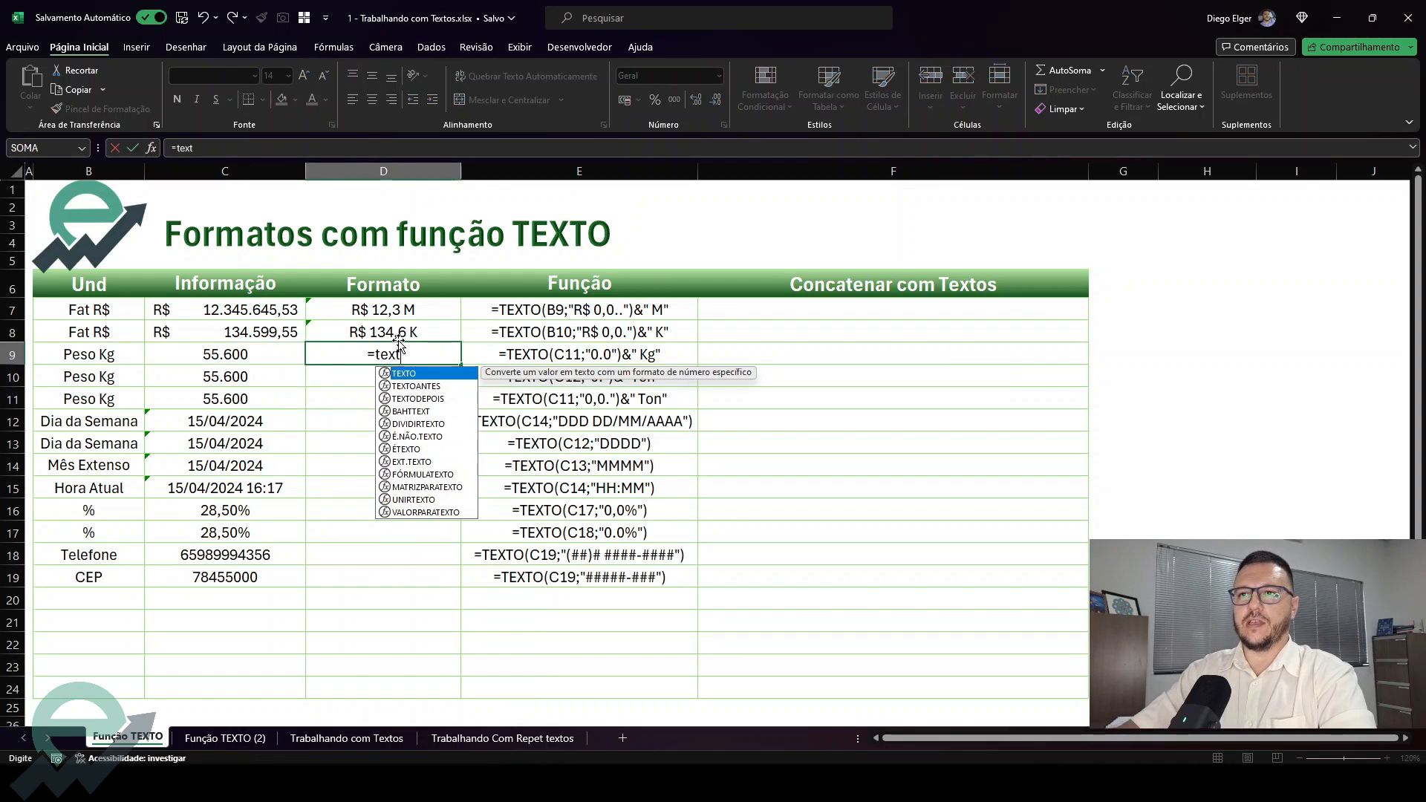
key("Tab")
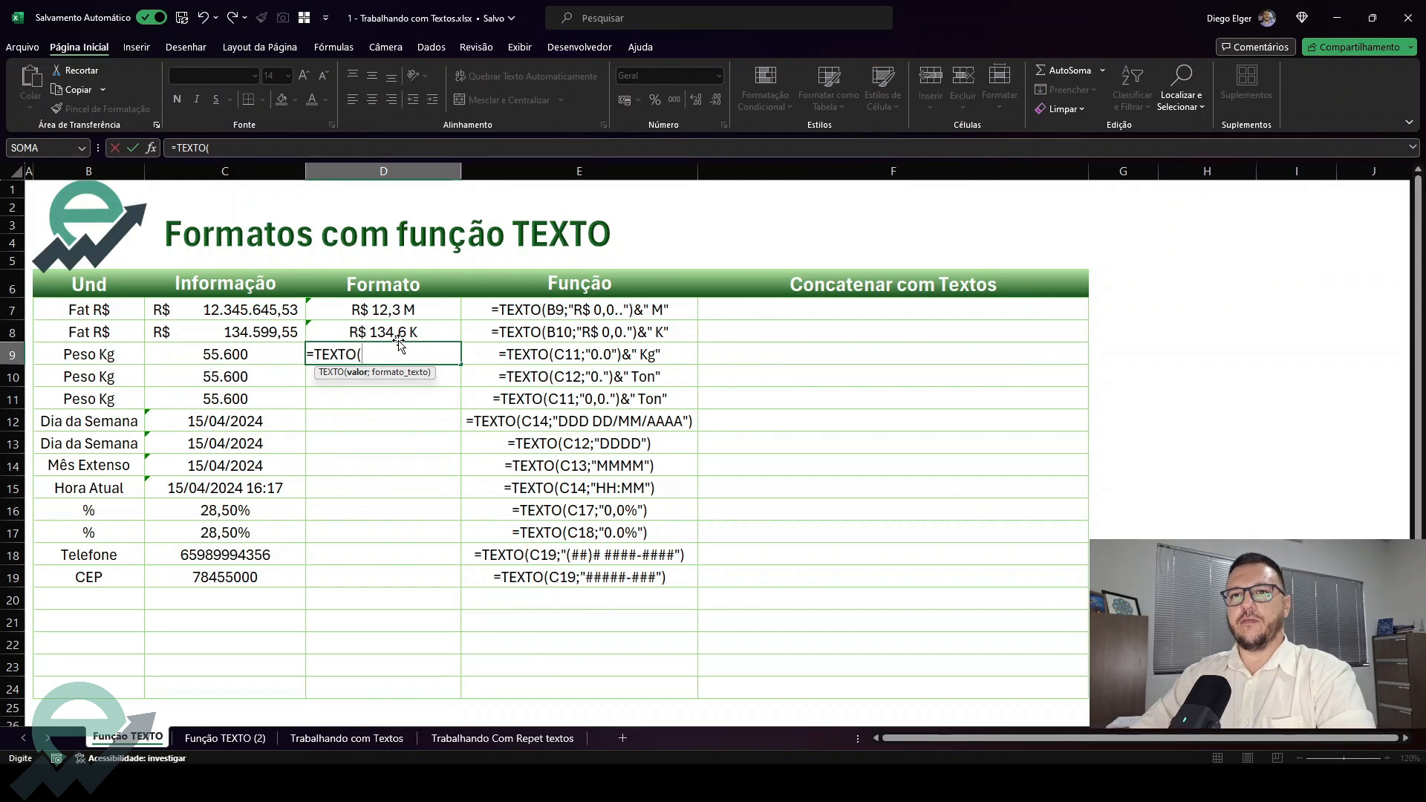
key("Left")
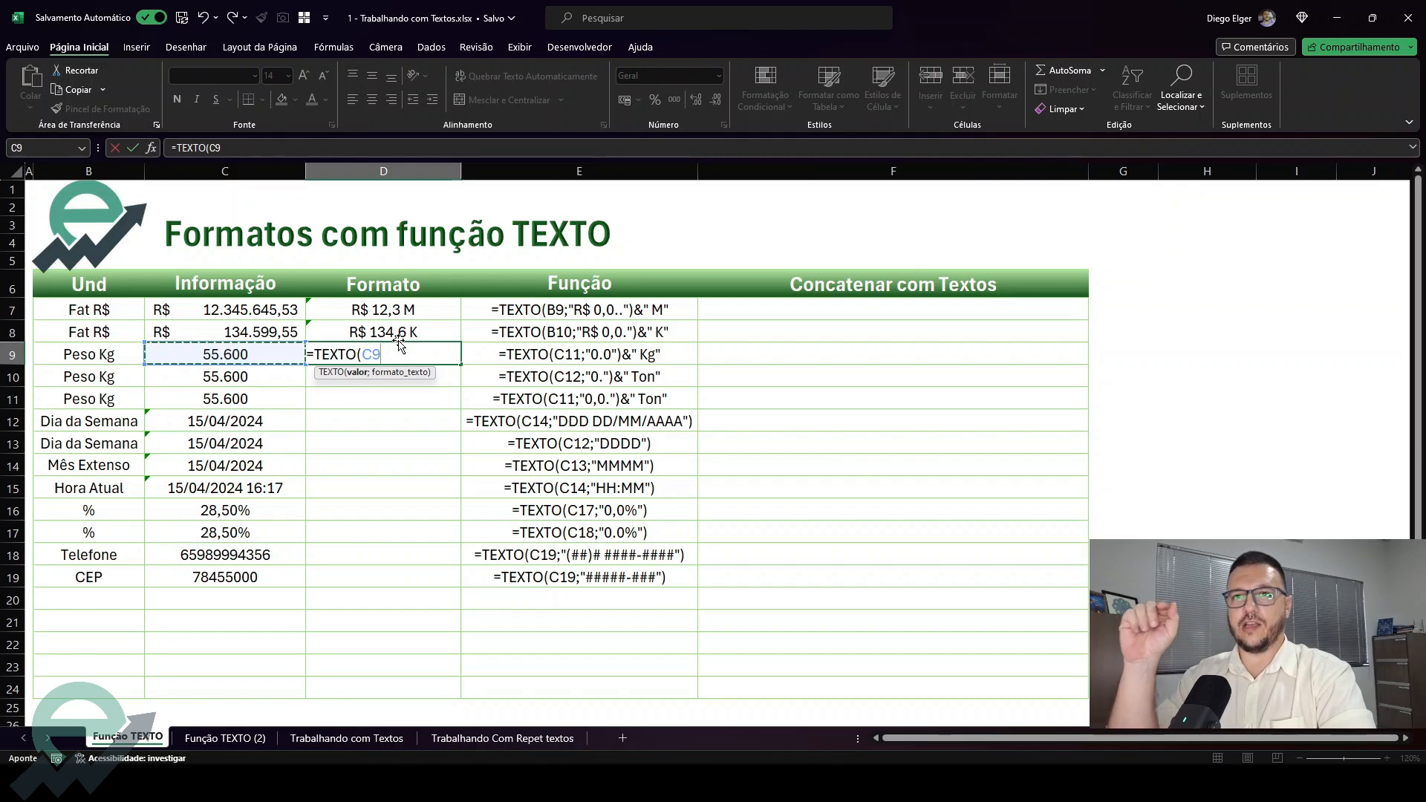
type(";\"0.0")
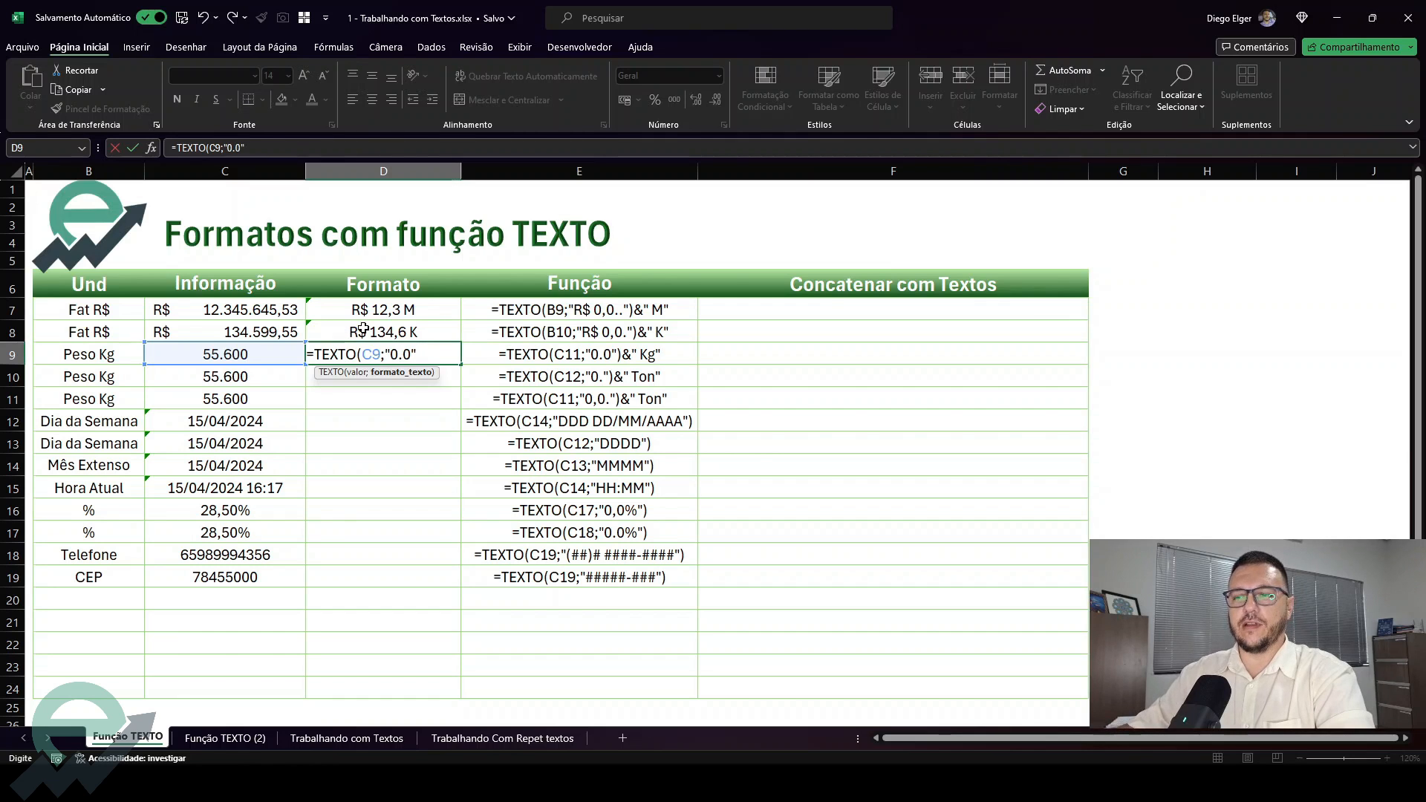
key("ctrl+Return")
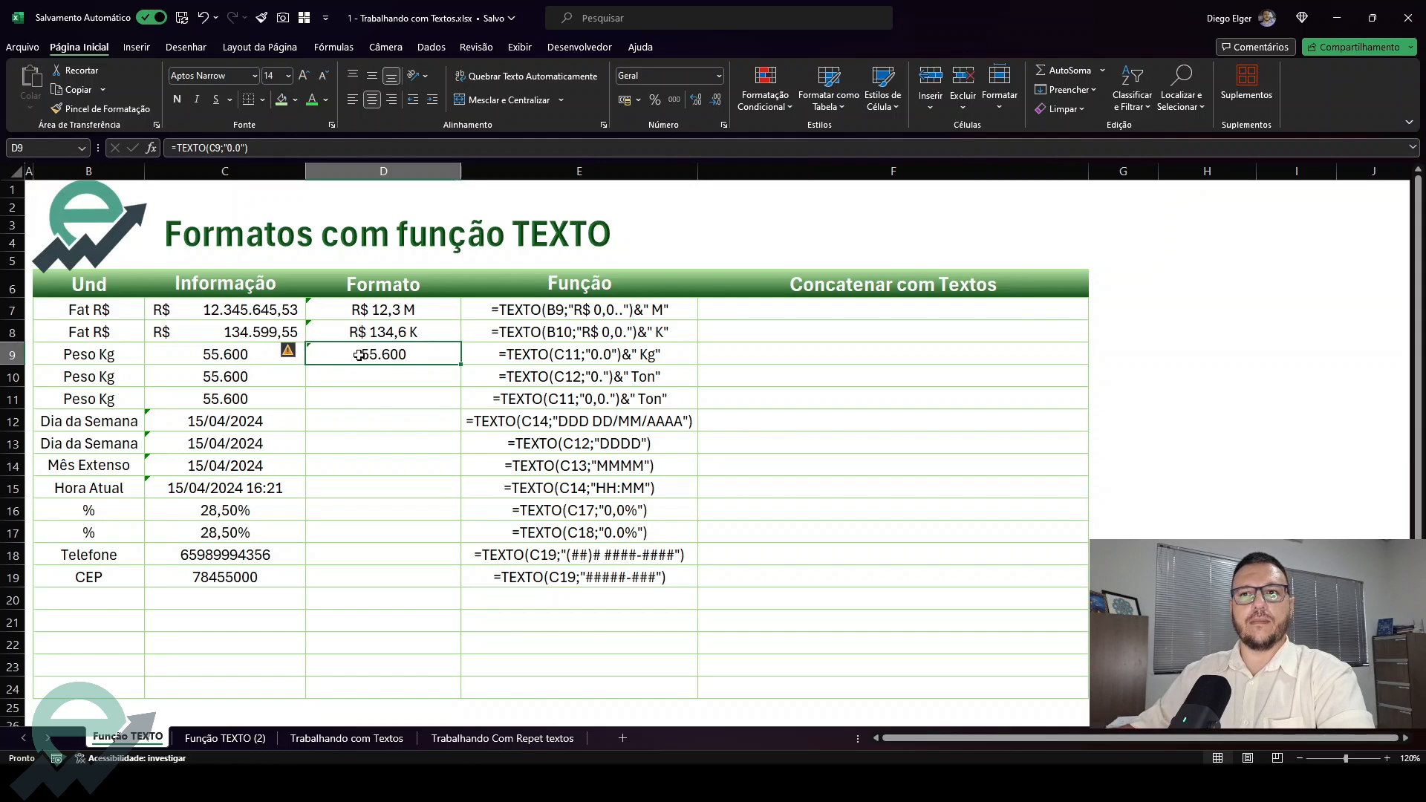
Change the number format of the weight values in C9:C11 to Geral
left_click_drag(249, 358, 256, 401)
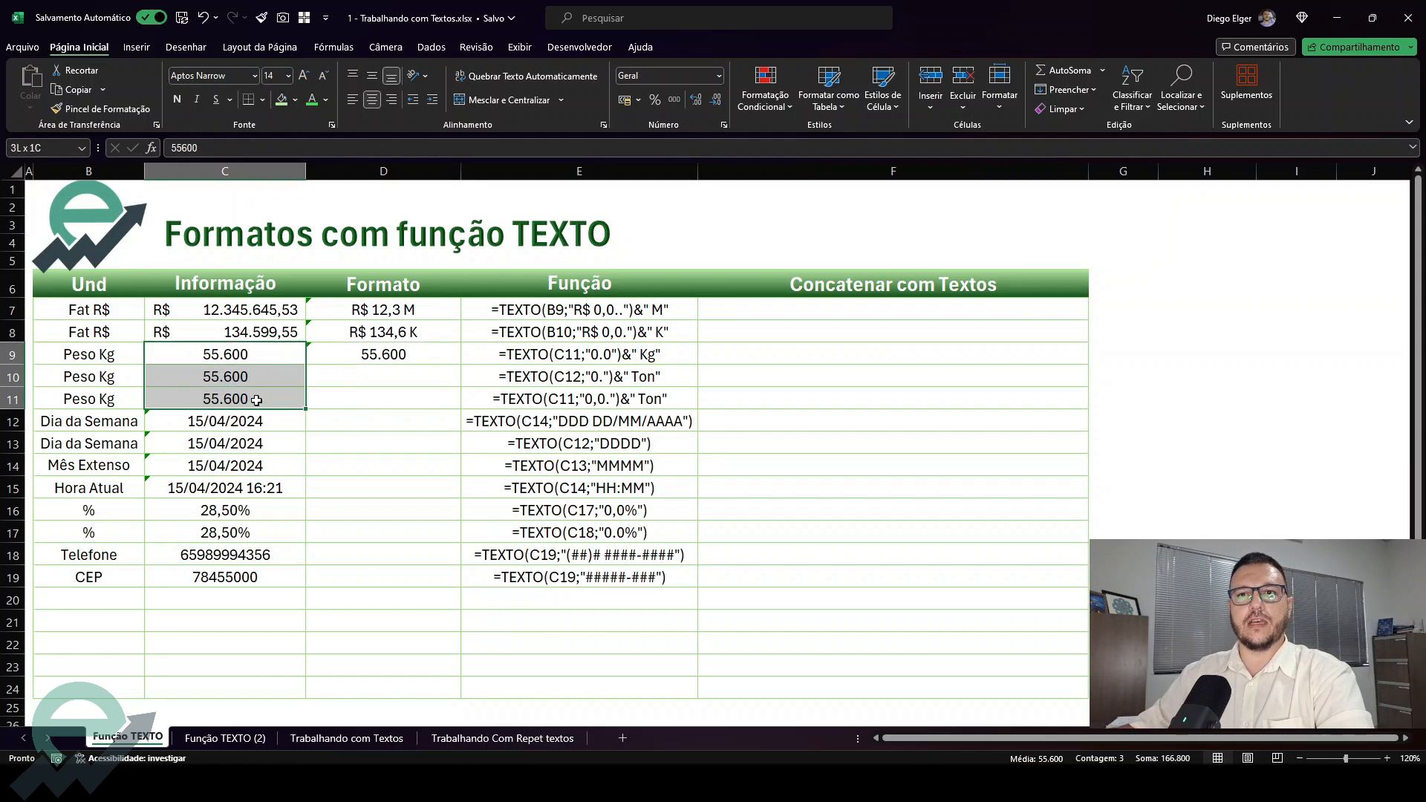
left_click(657, 76)
type("Geral")
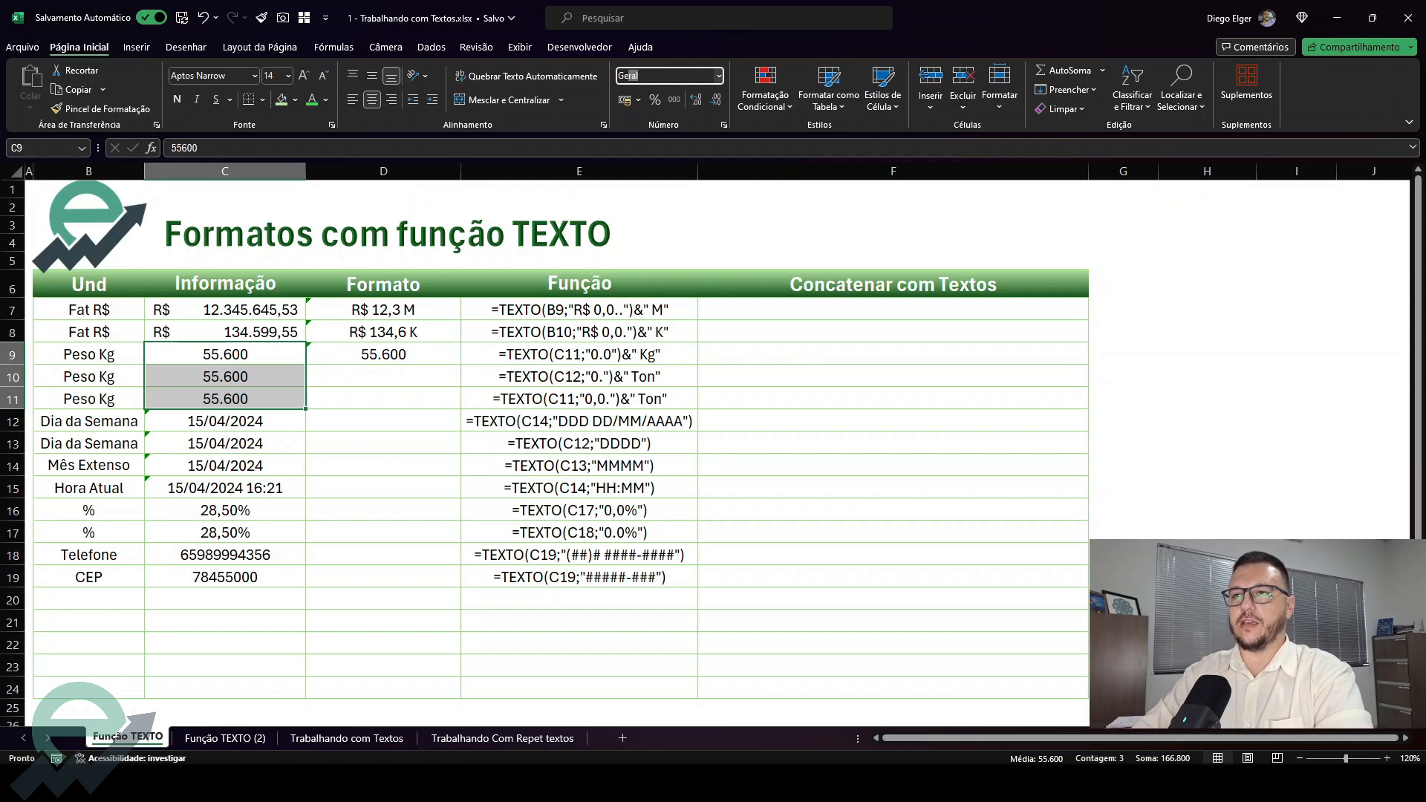
key("Return")
Append the suffix &" Kg" to D9's formula, giving =TEXTO(C9;"0.0")&" Kg"
left_click(429, 360)
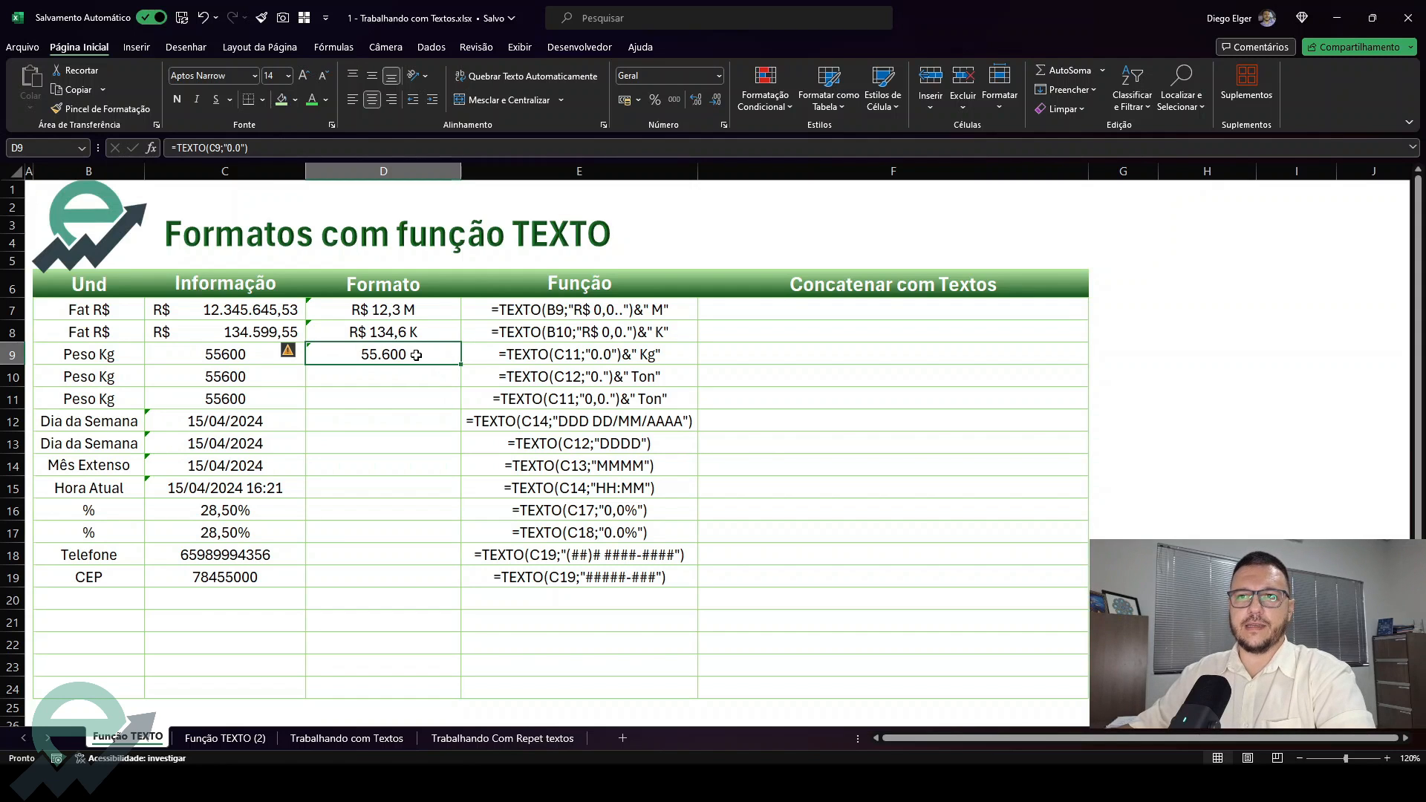
double_click(416, 355)
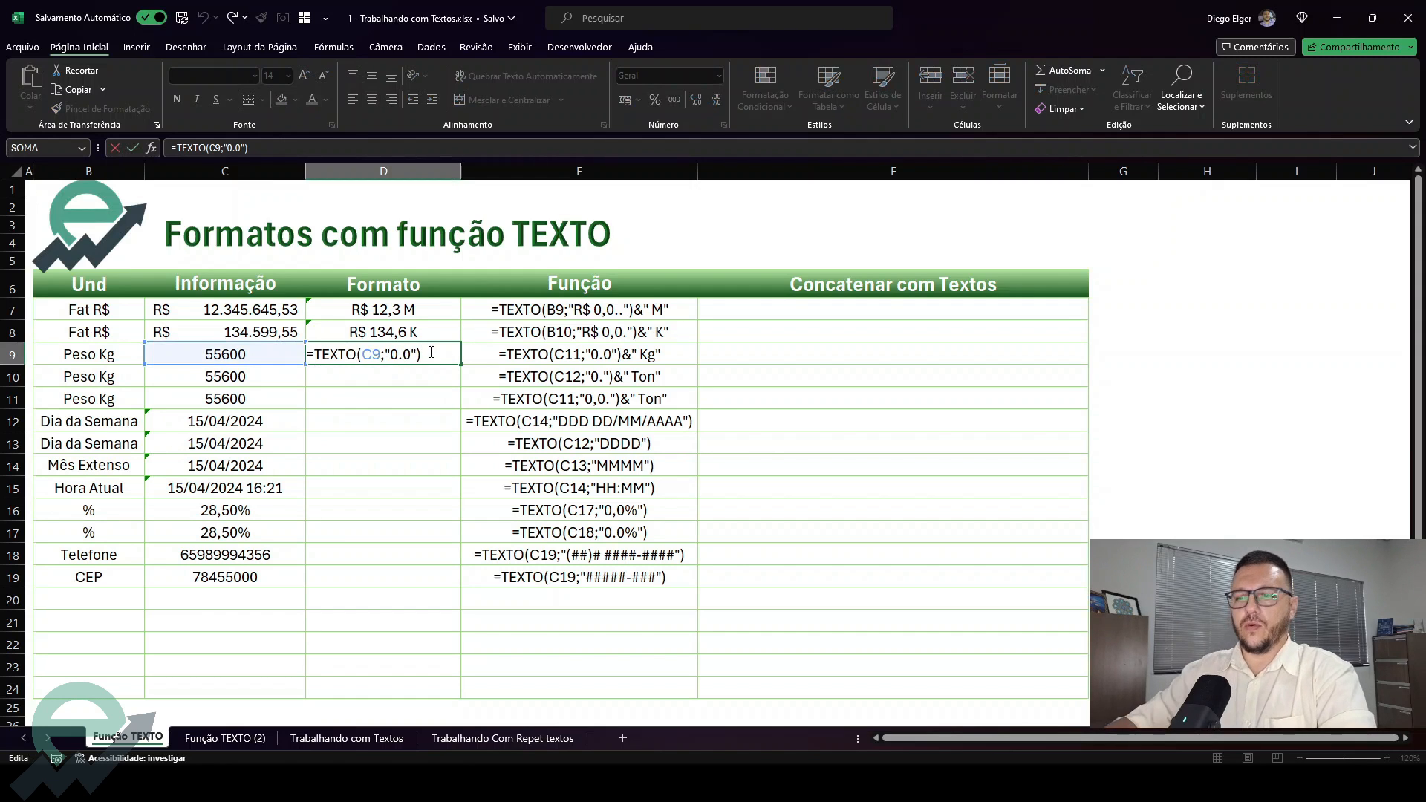
type("&\" Kg")
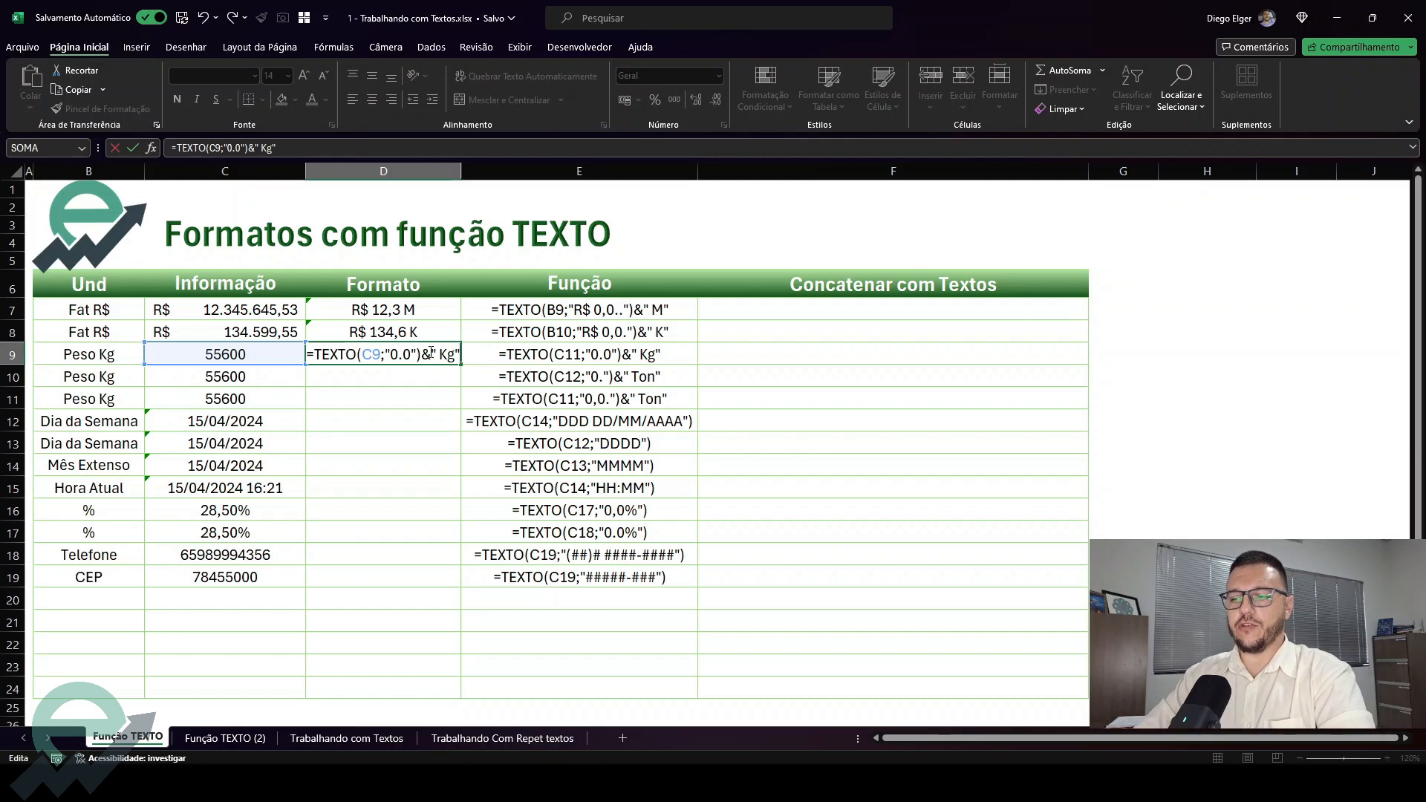
key("Return")
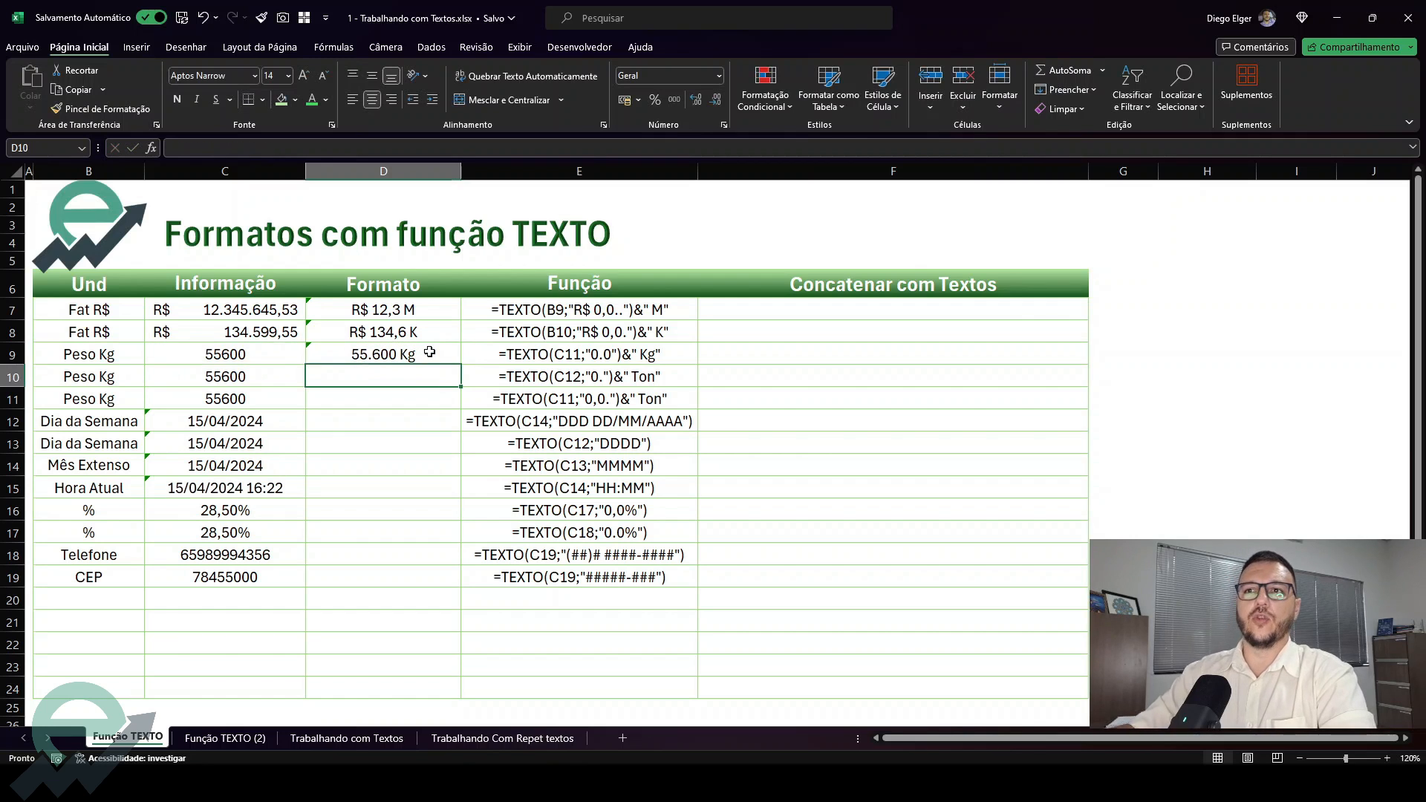
left_click(671, 309)
left_click(420, 356)
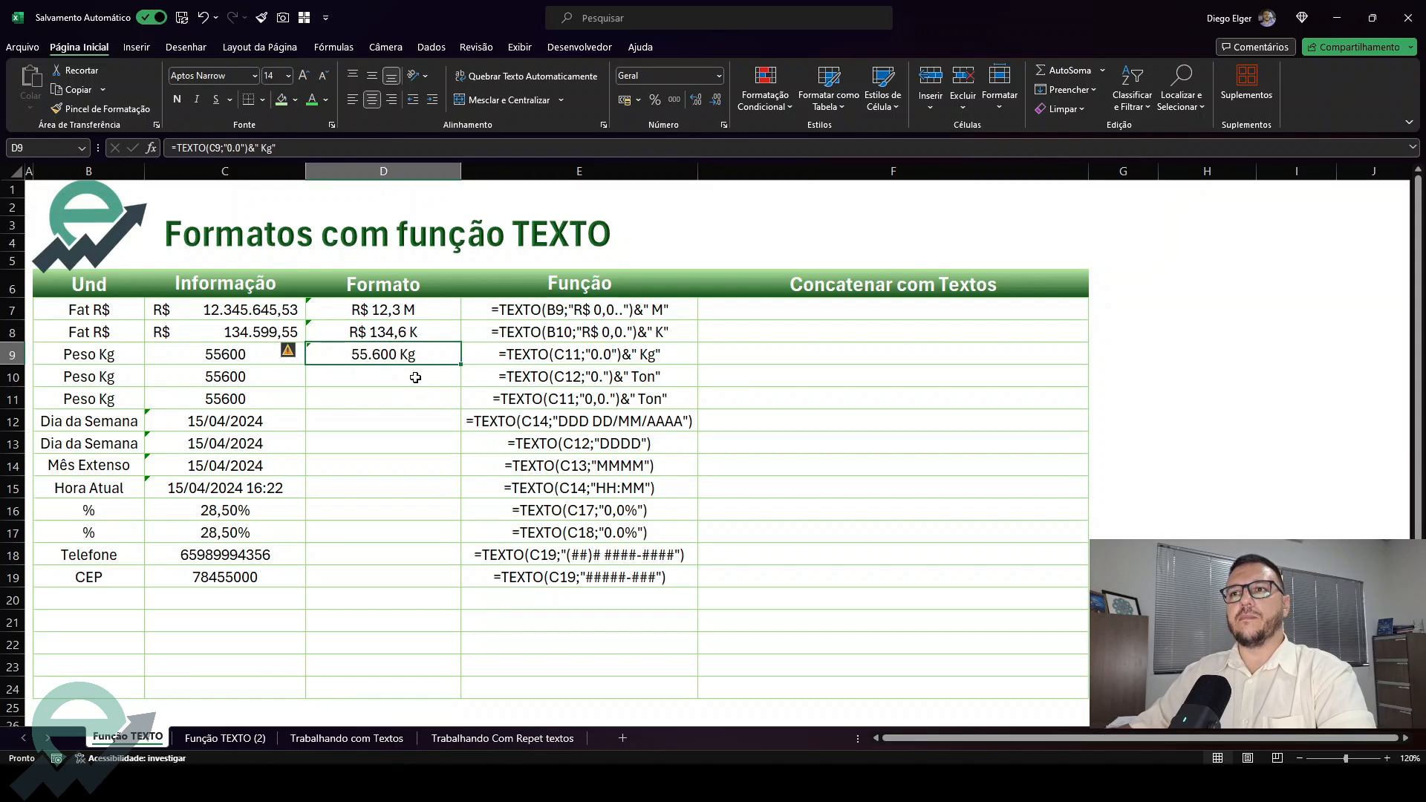
left_click(273, 374)
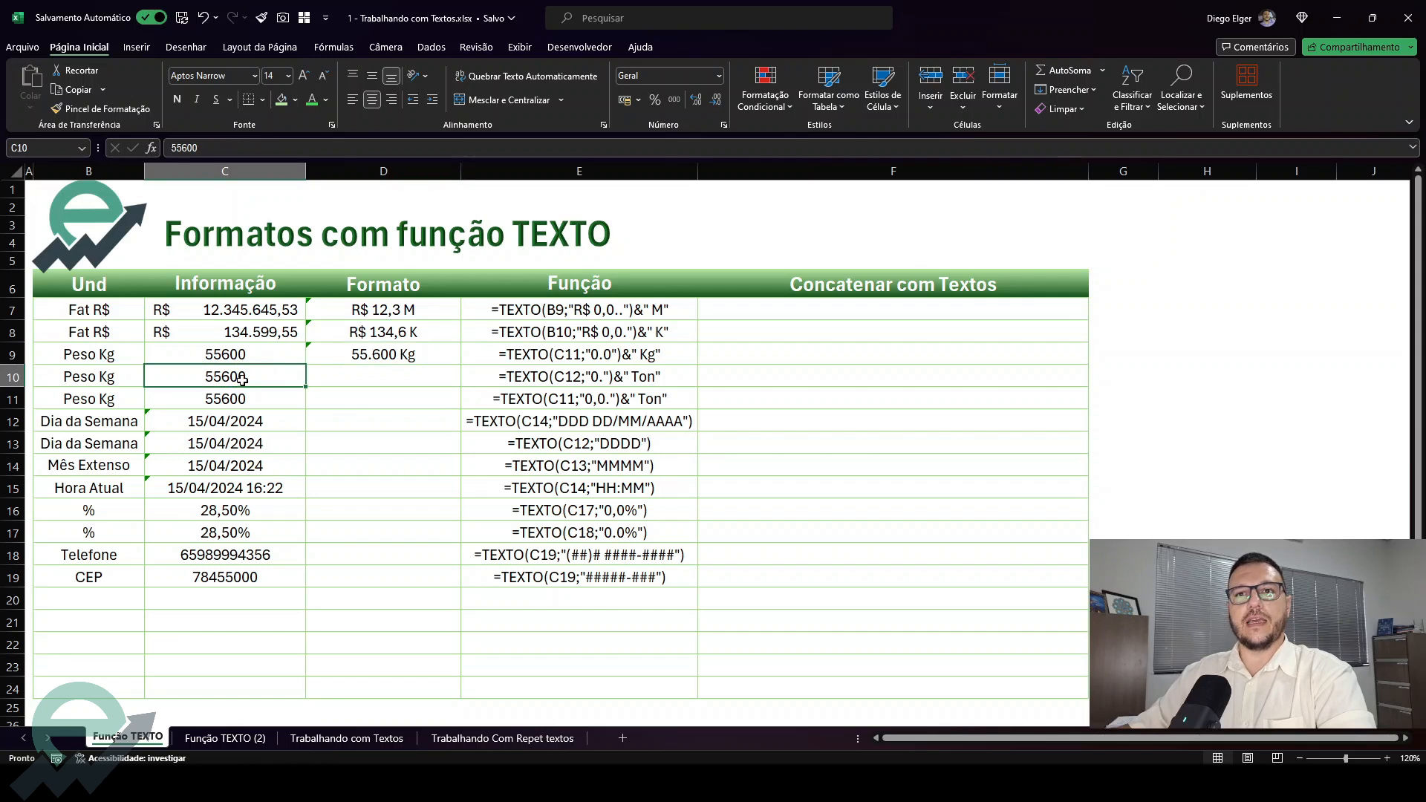
left_click(369, 372)
type("=TEXTO(")
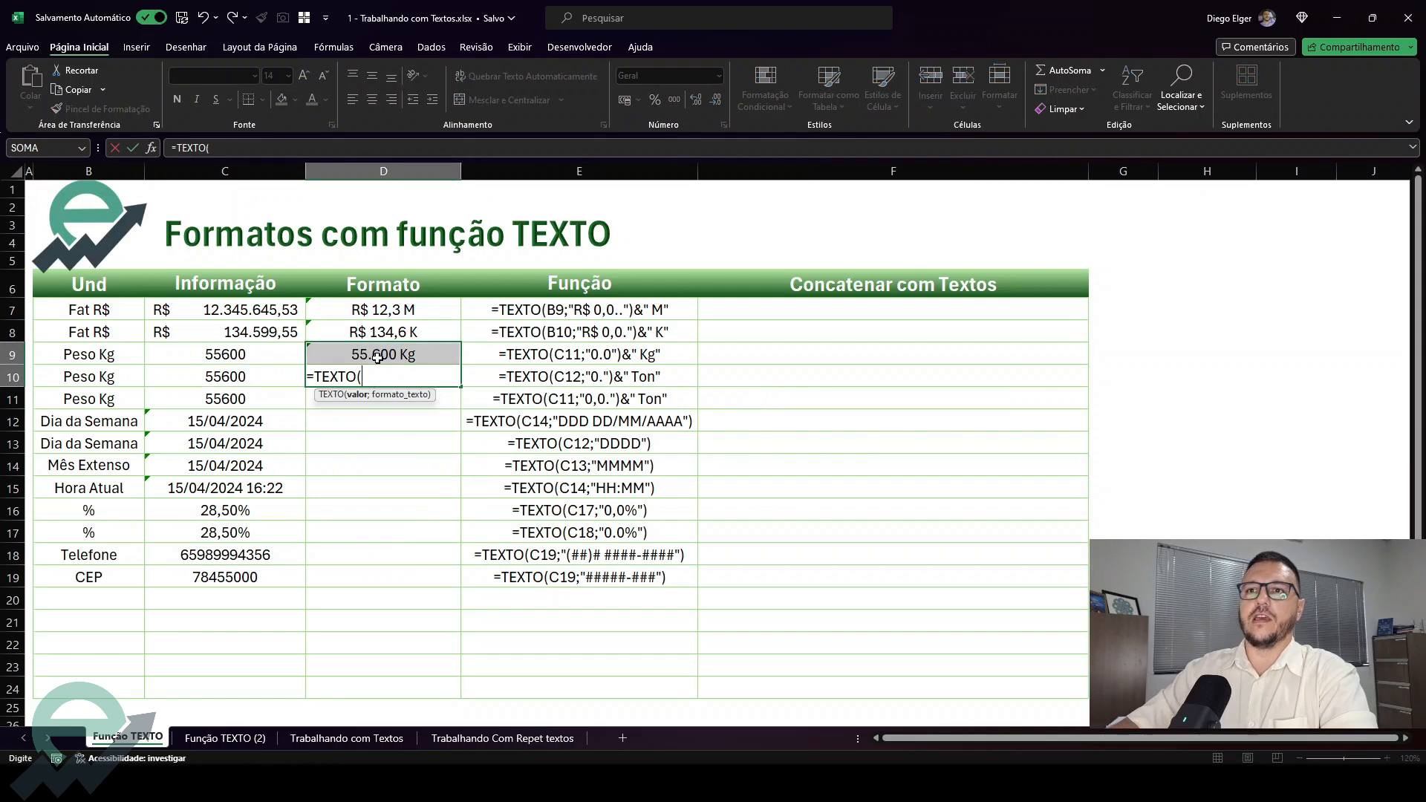
key("Escape")
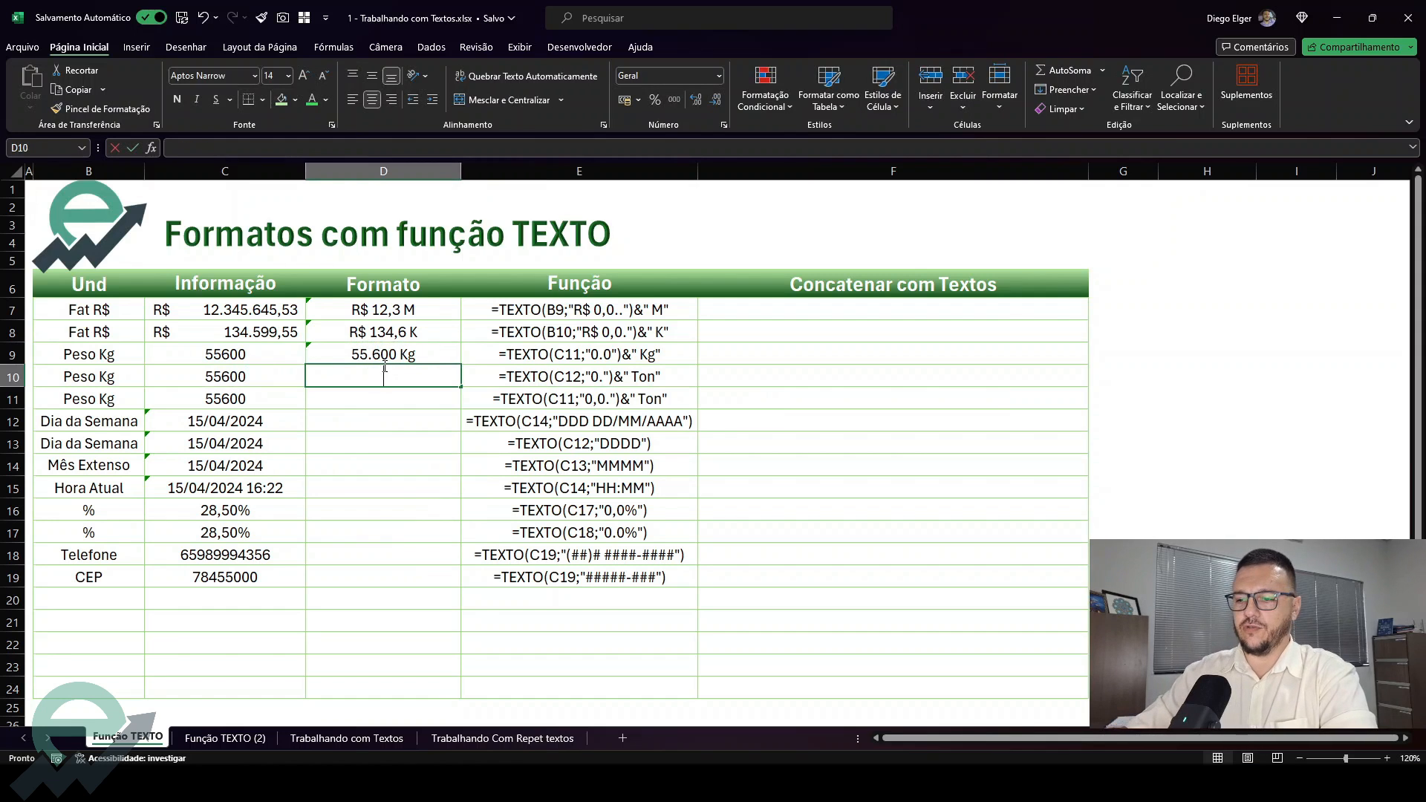
Enter =TEXTO(C10;"0.") in D10 to format the second weight in thousands
type("=tex")
key("Tab")
left_click(254, 376)
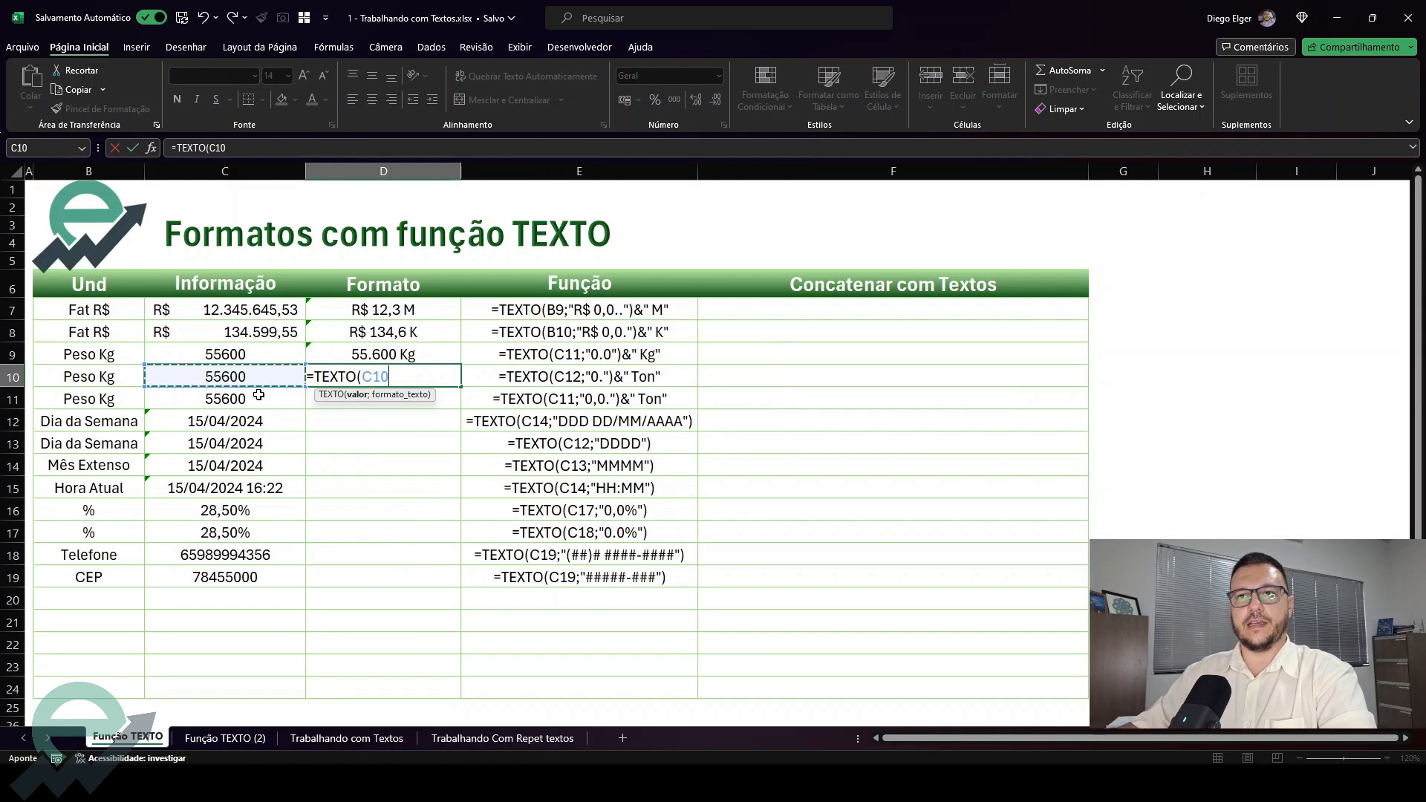
type(";\"0.")
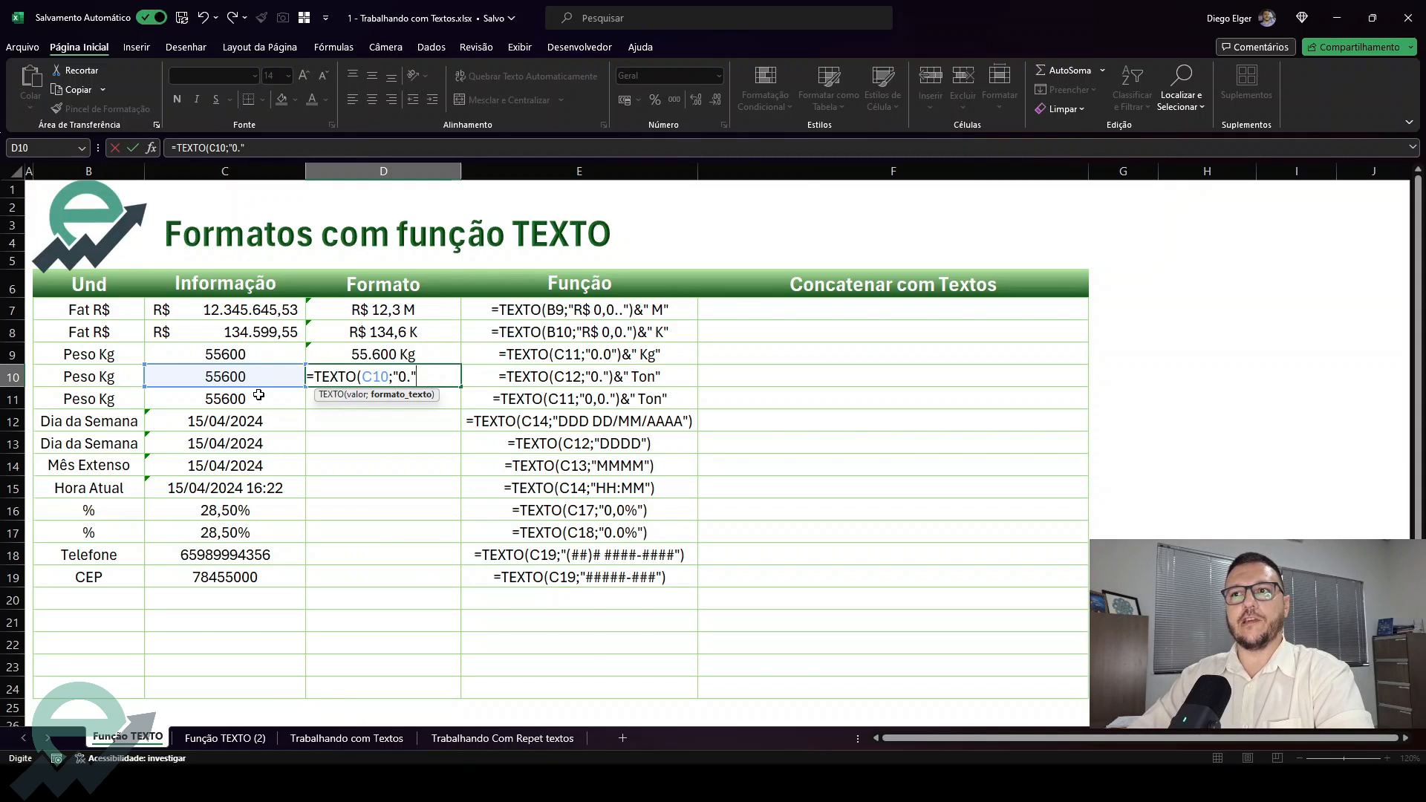
type("\")")
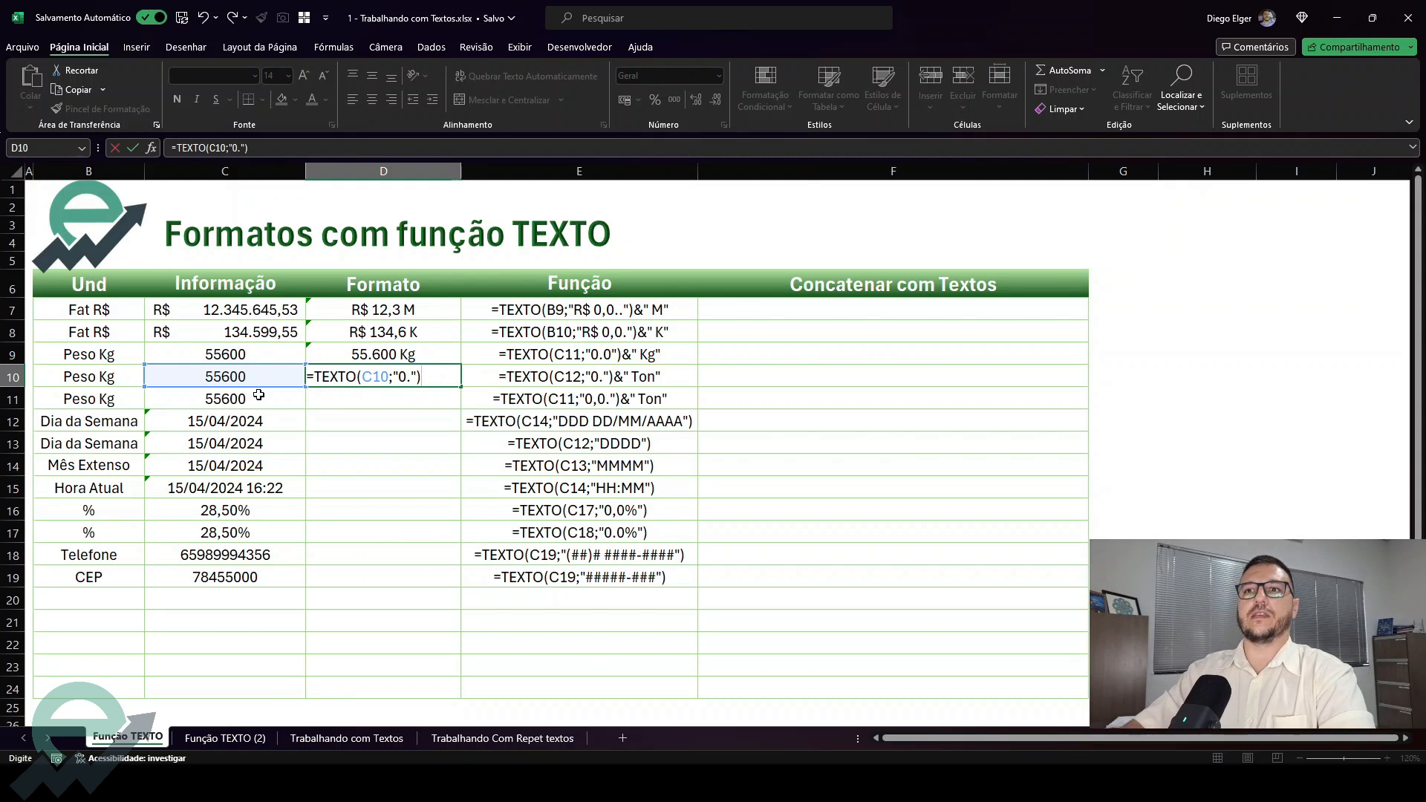
key("Return")
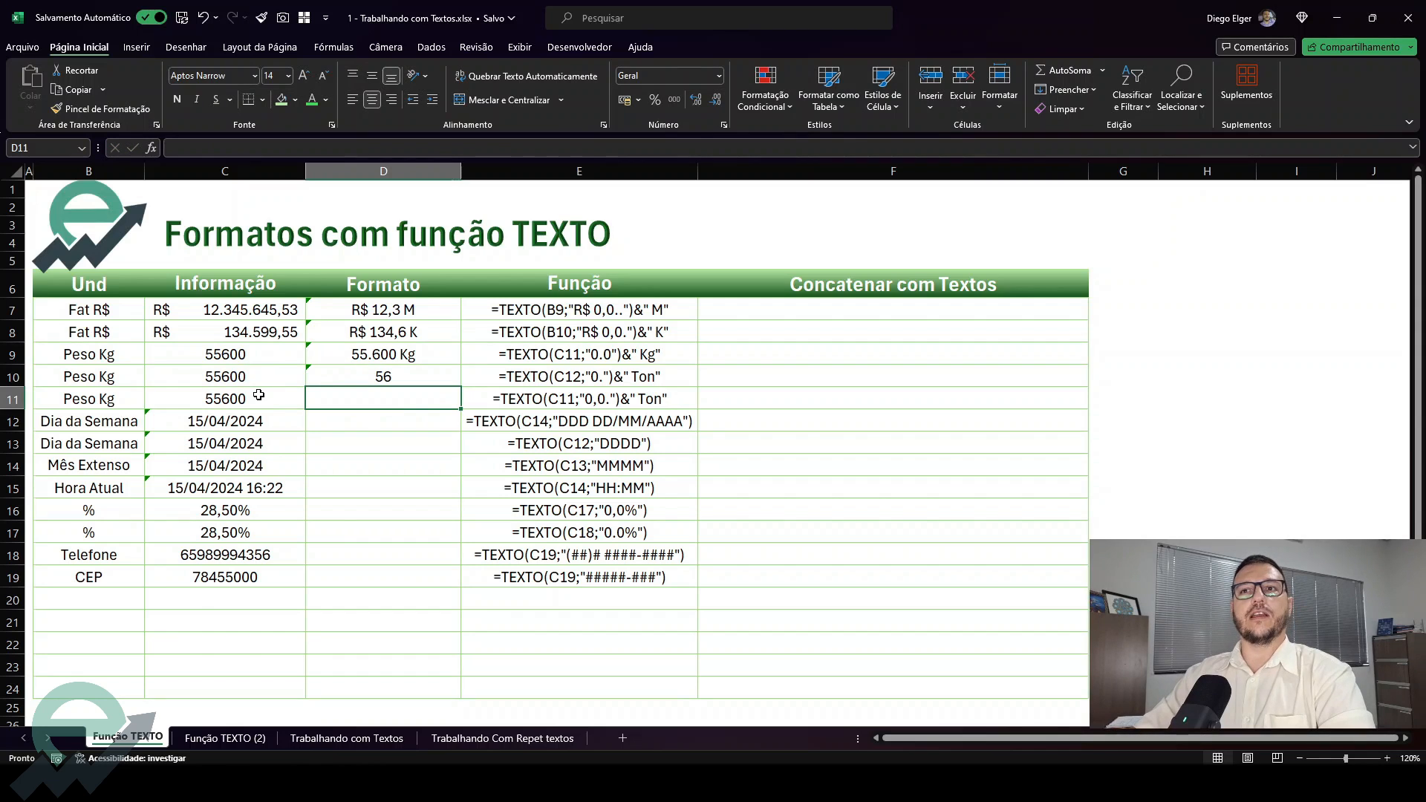
Append the suffix &" Ton" to D10's formula, giving =TEXTO(C10;"0.")&" Ton"
left_click(252, 376)
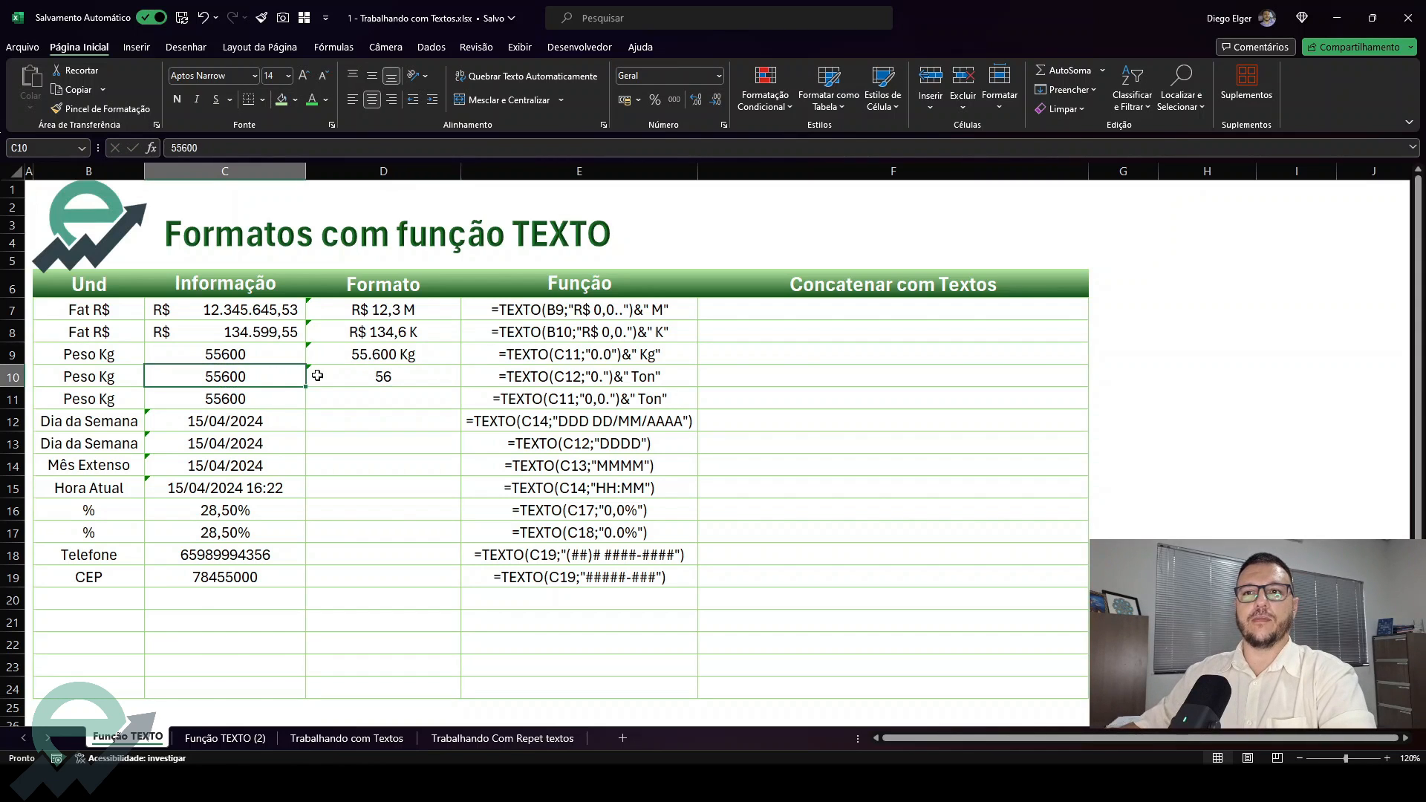
left_click(355, 377)
key("F2")
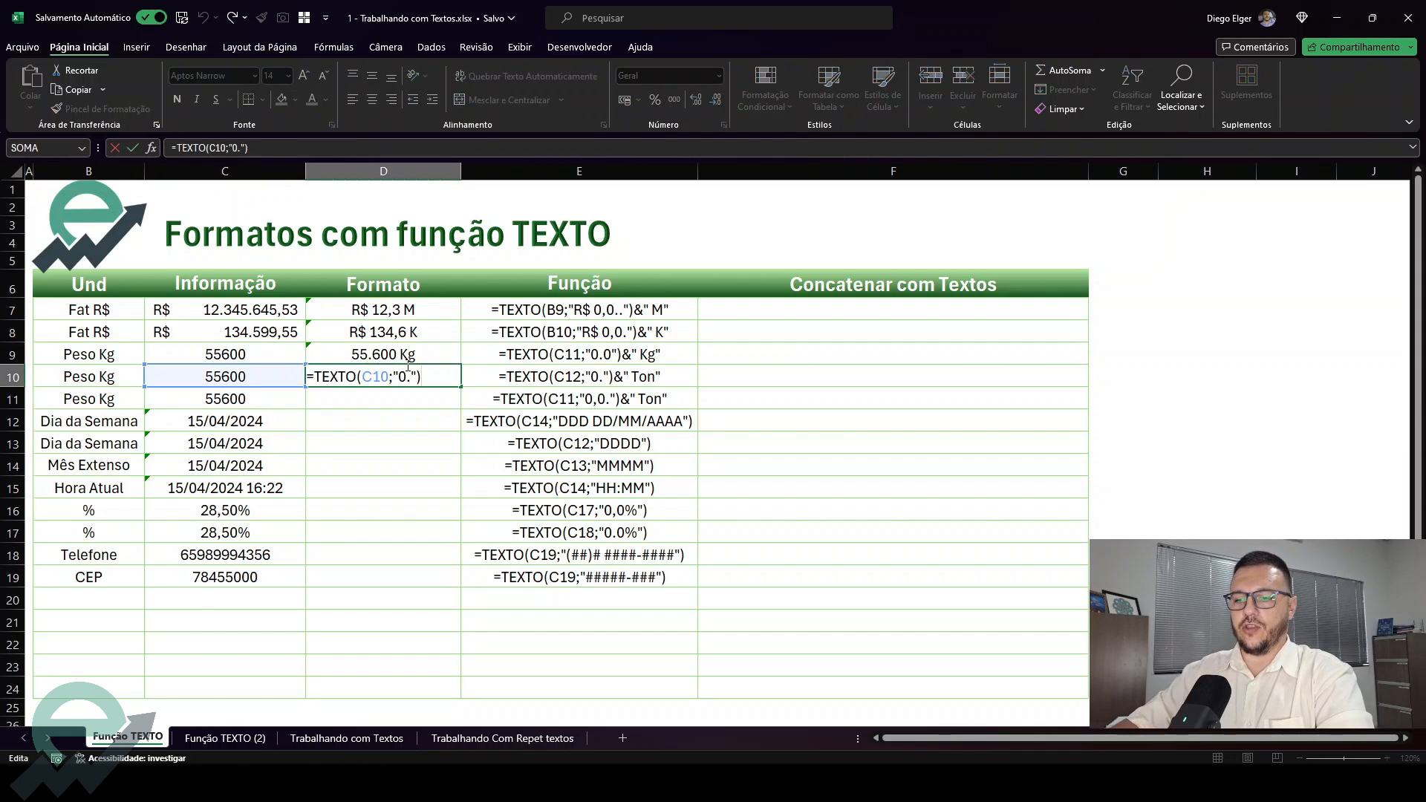
type("&")
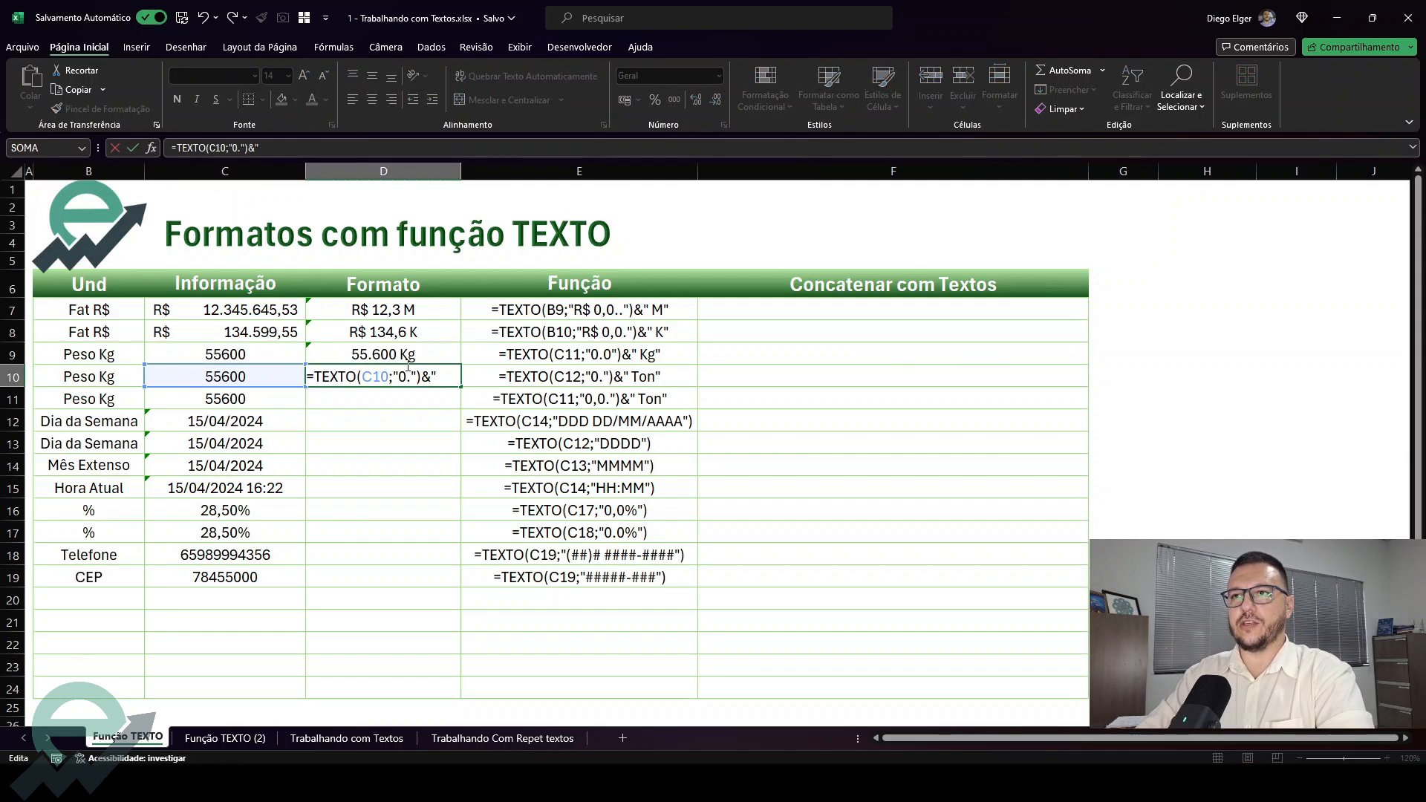
type("\" Ton\"")
key("Return")
left_click(440, 382)
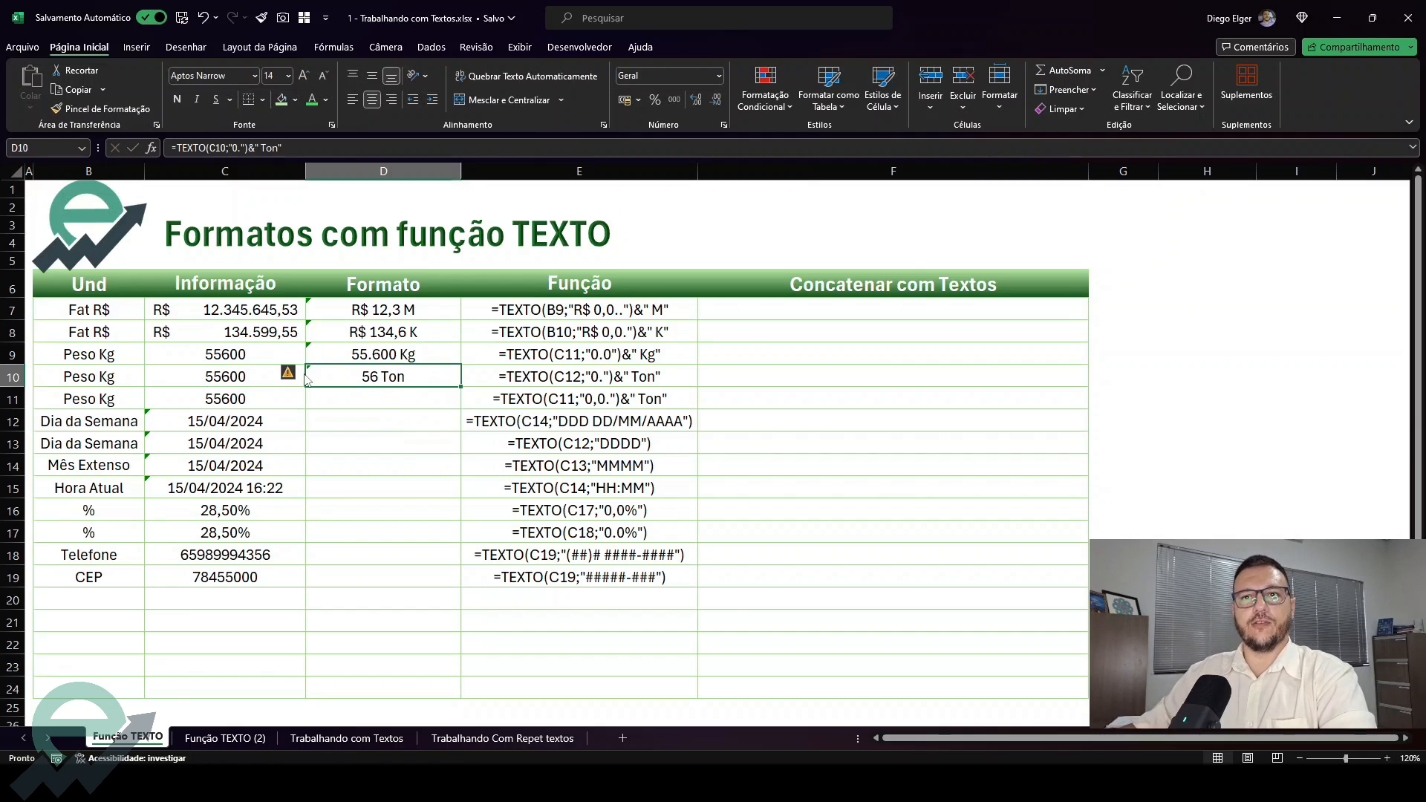
left_click(441, 406)
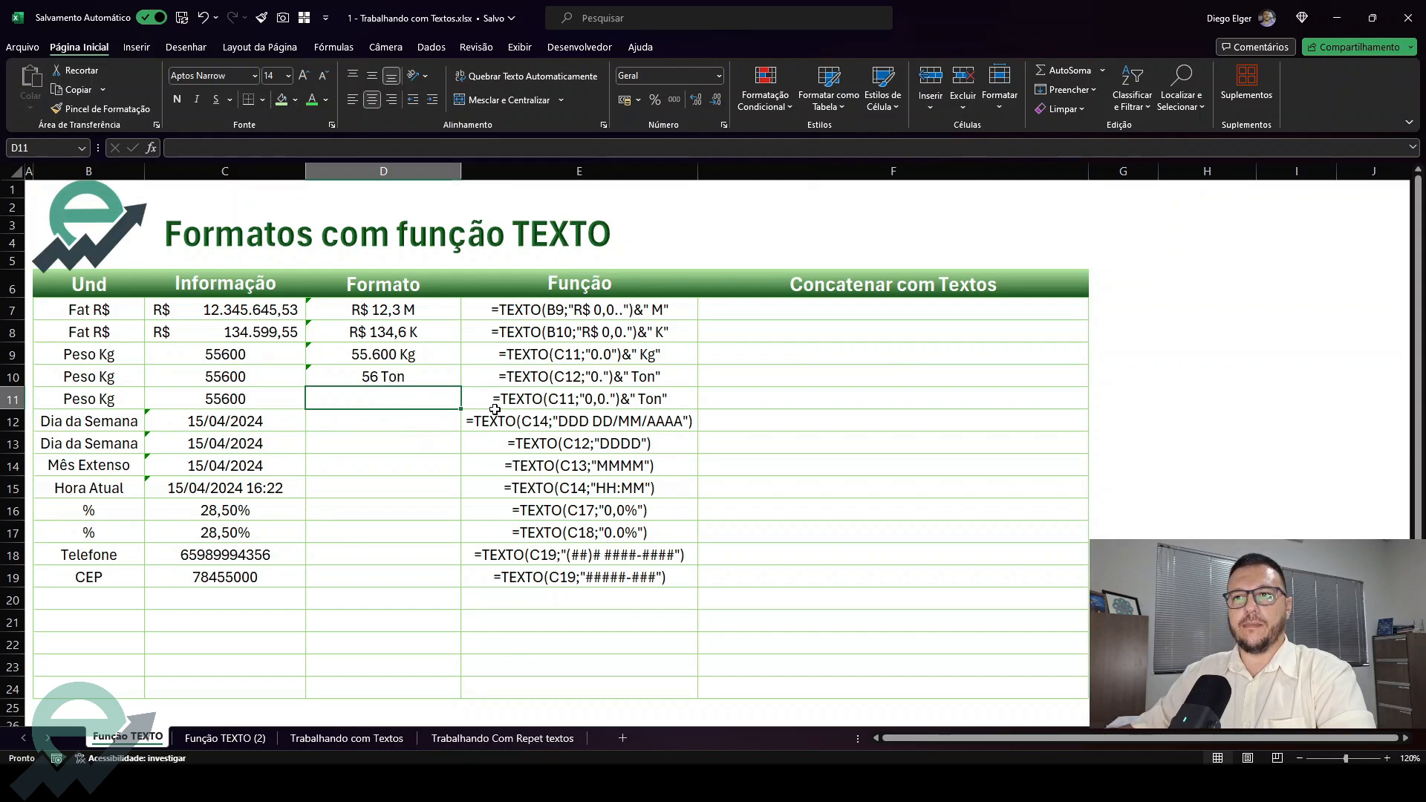
left_click(408, 379)
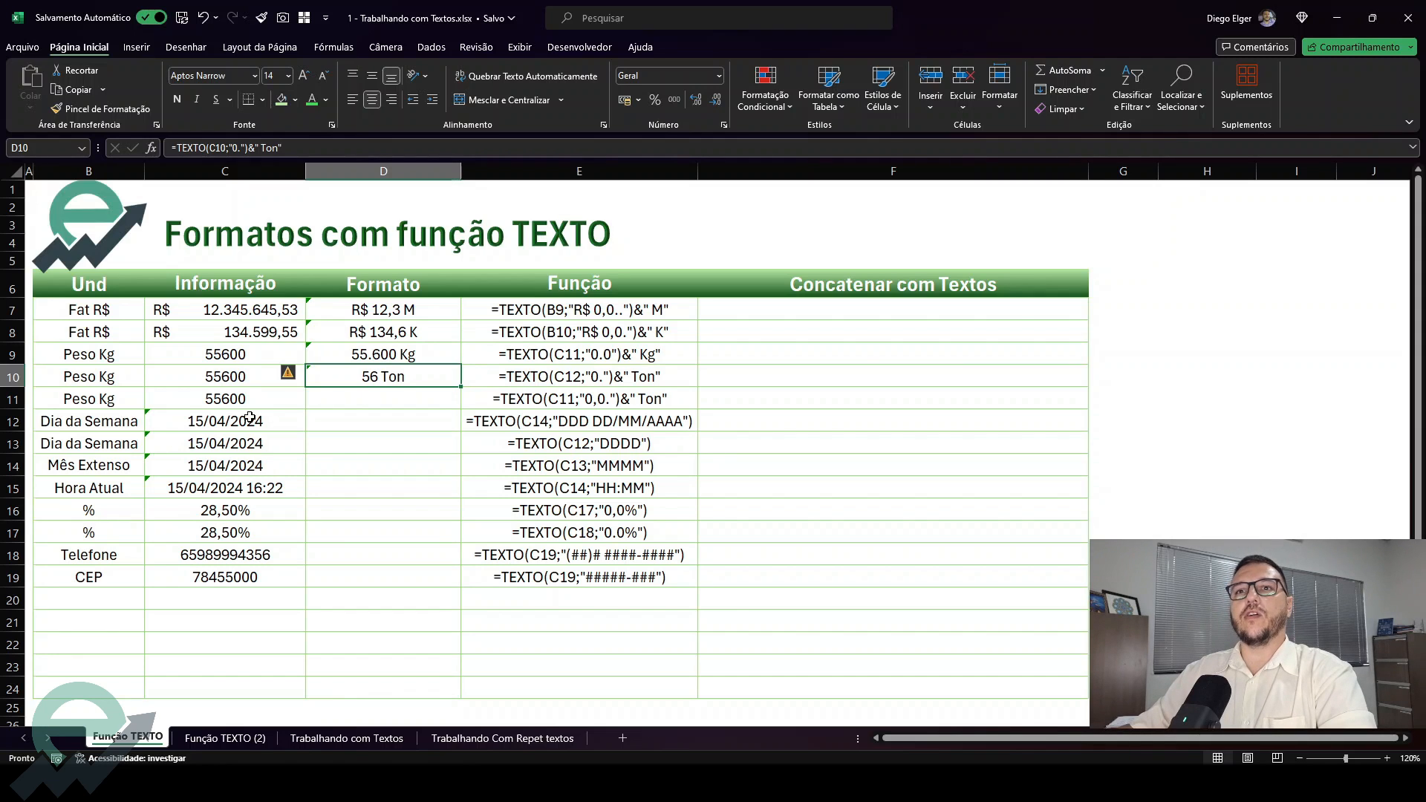
Enter =TEXTO(C11;"0,0.") in D11 to format the third weight in thousands with one decimal
left_click(344, 404)
type("=texto(")
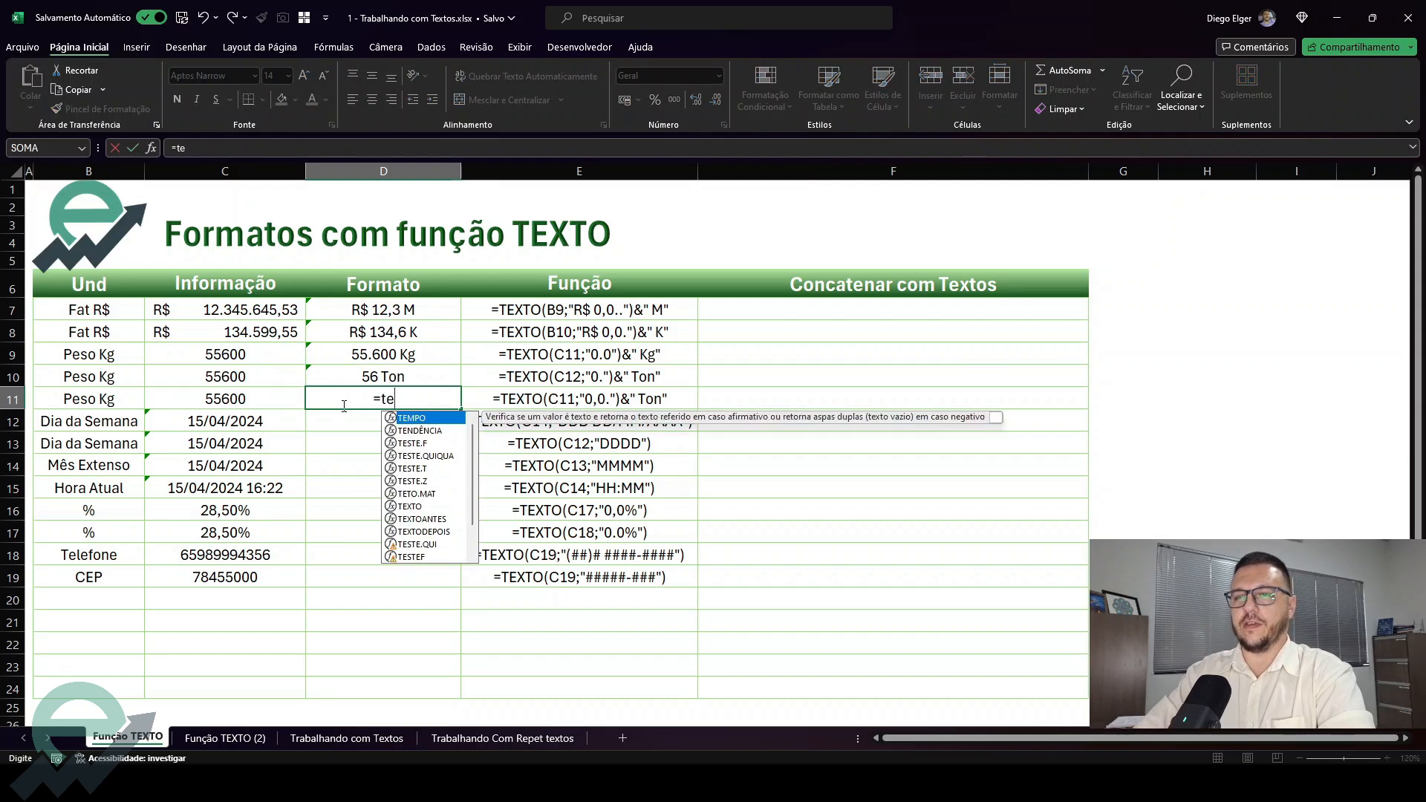
key("Left")
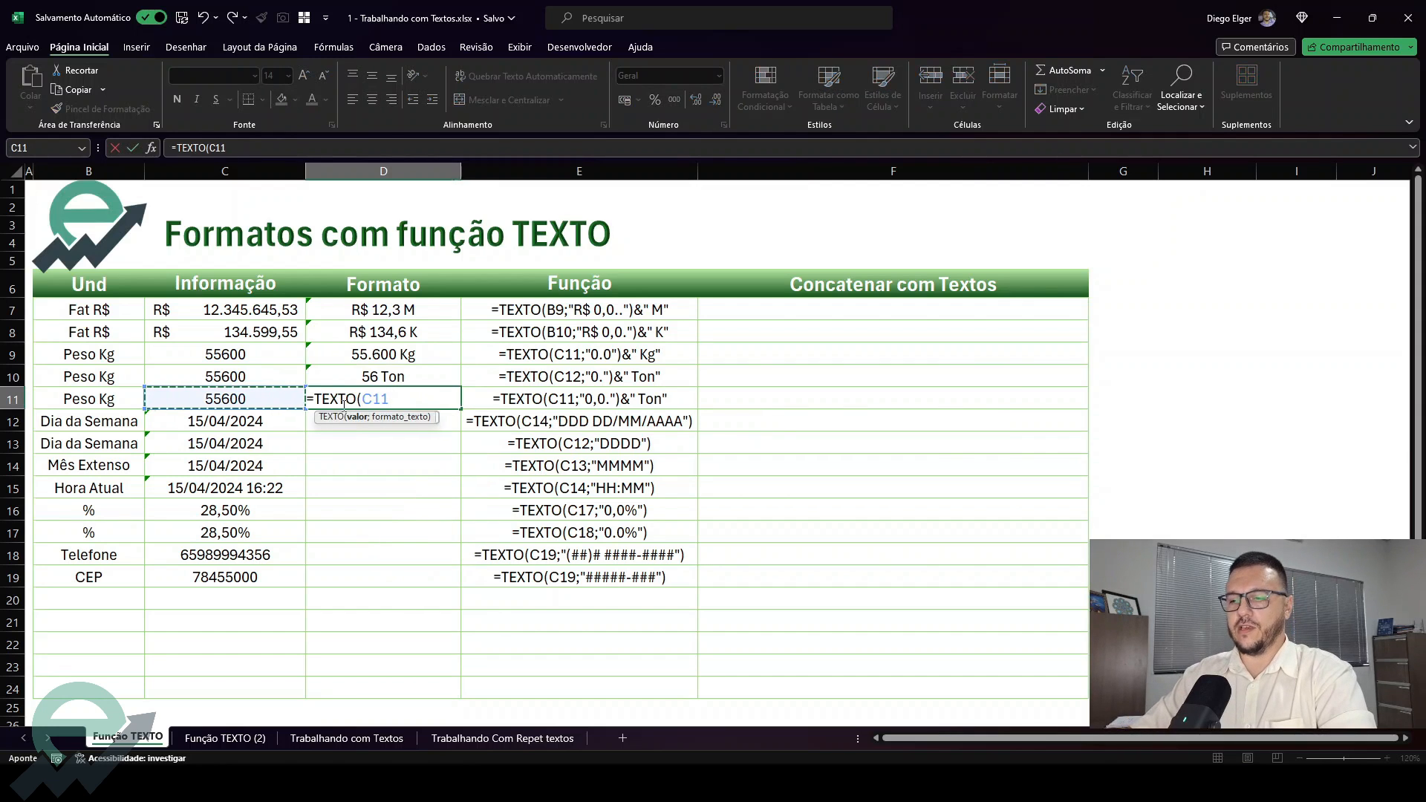
type(";\"")
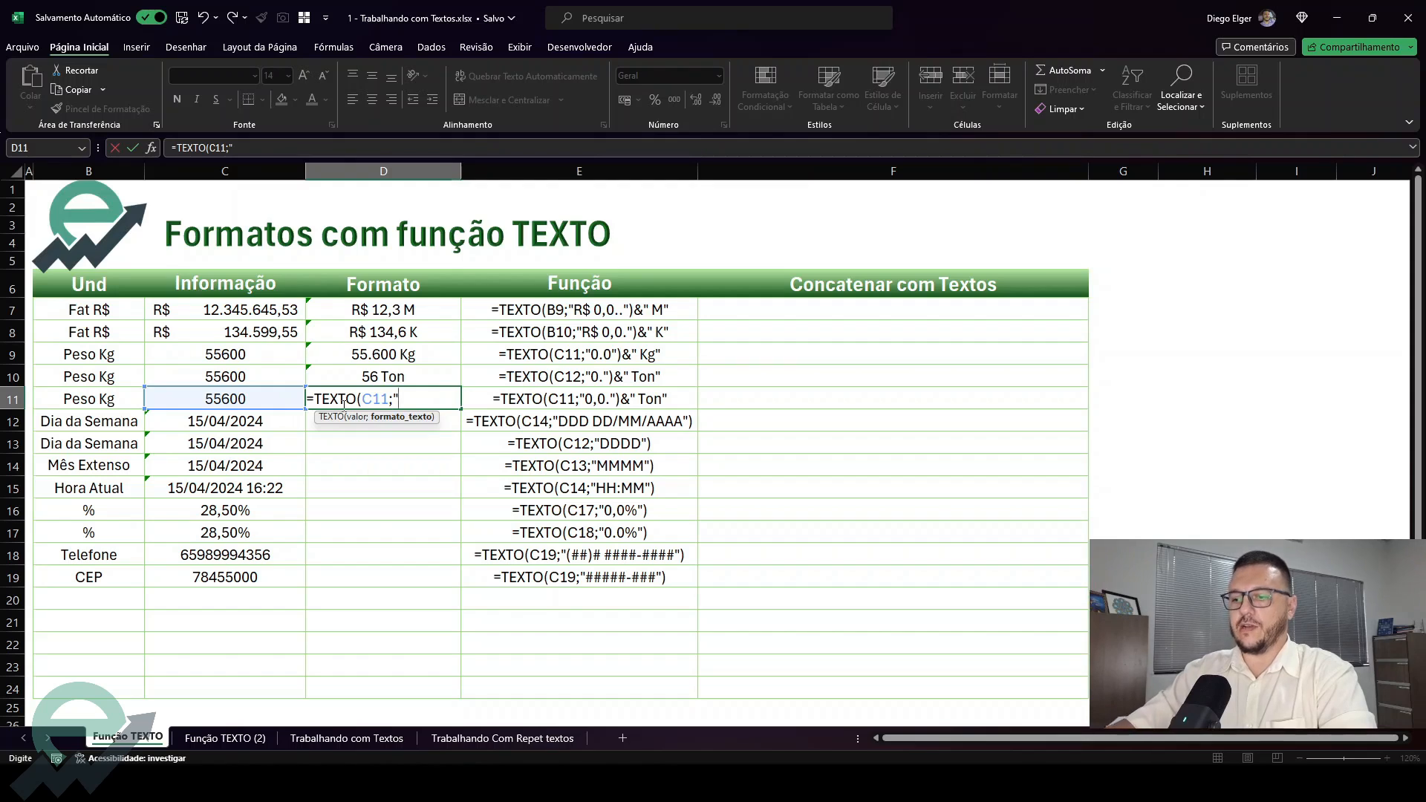
type("0,")
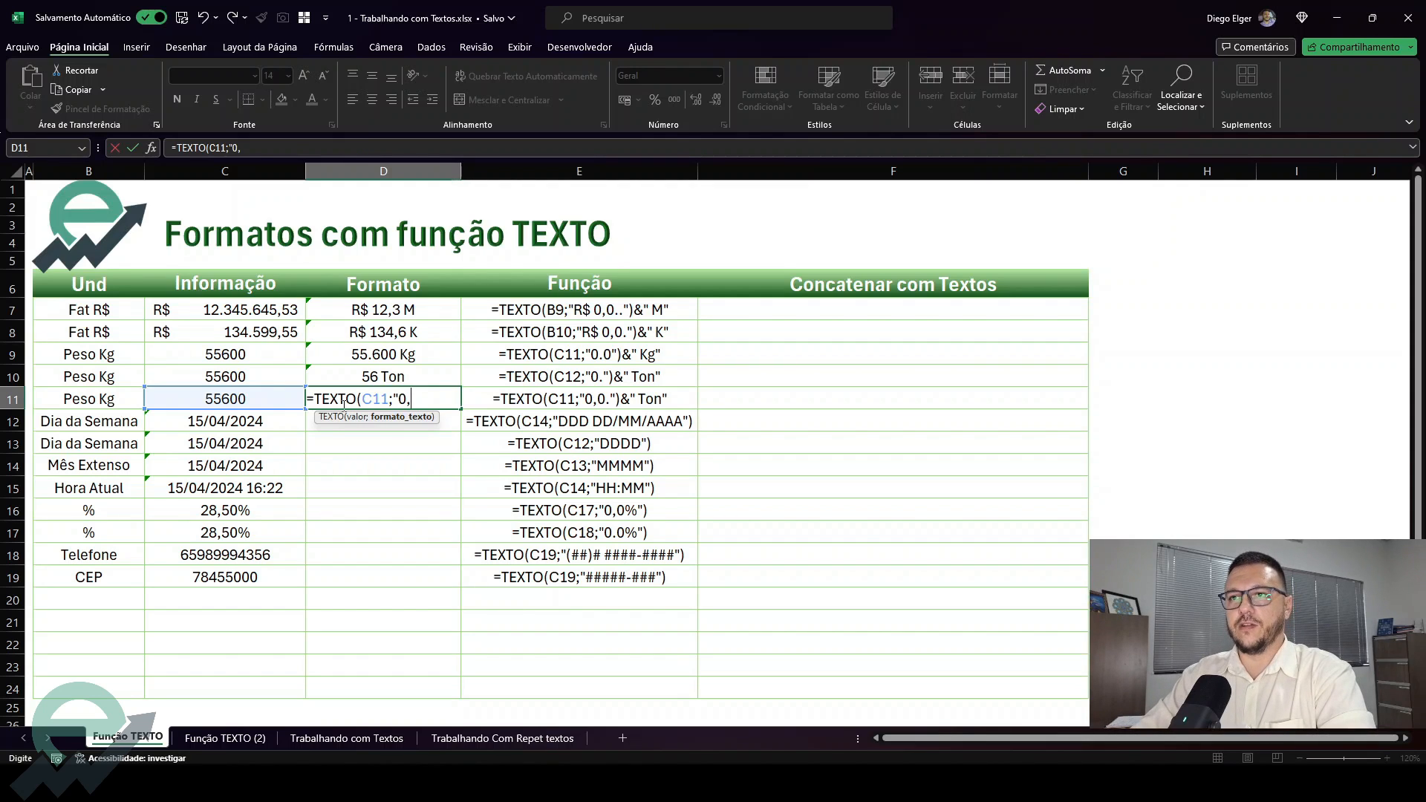
type("0.\"")
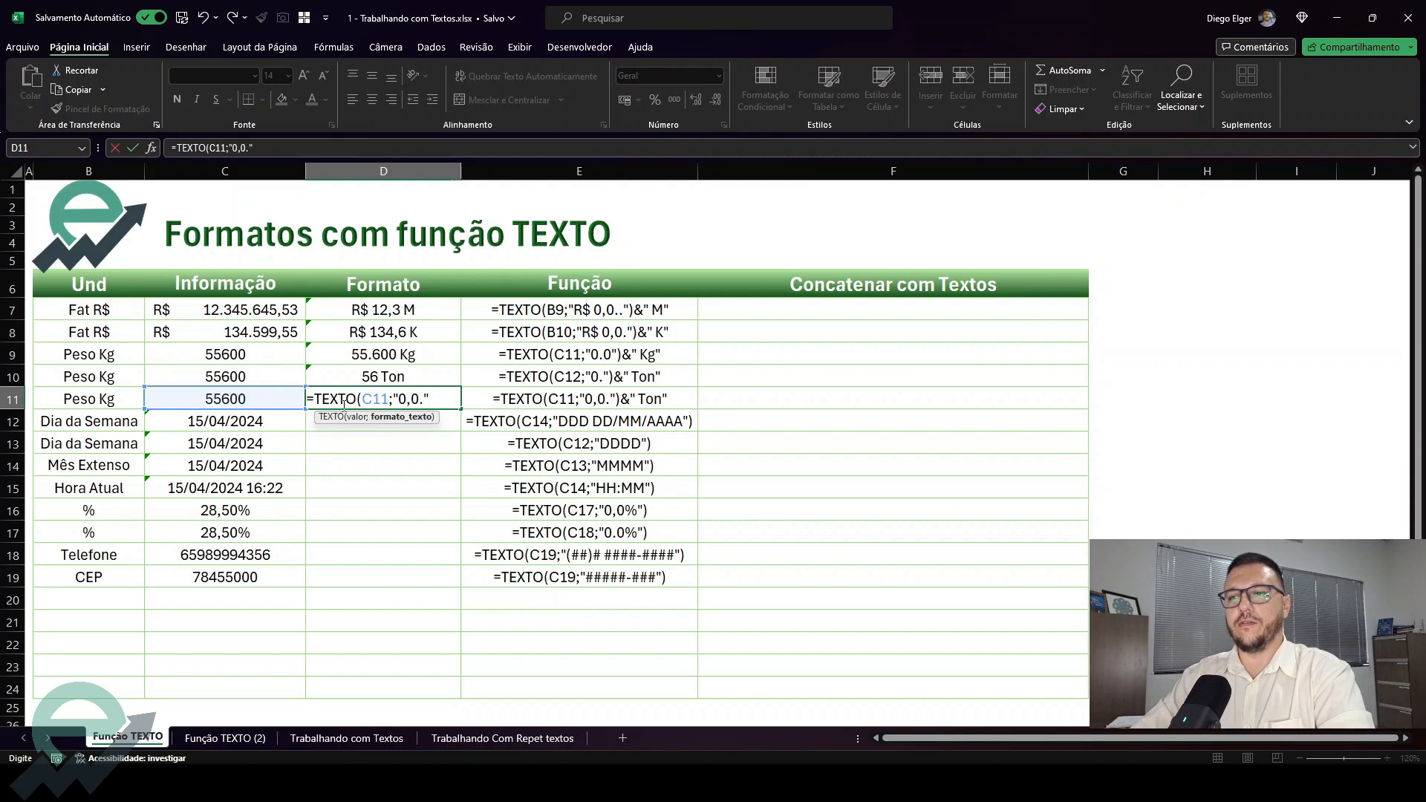
type(")")
key("Return")
Append the suffix &" Ton" to D11's formula, giving =TEXTO(C11;"0,0.")&" Ton"
left_click(342, 405)
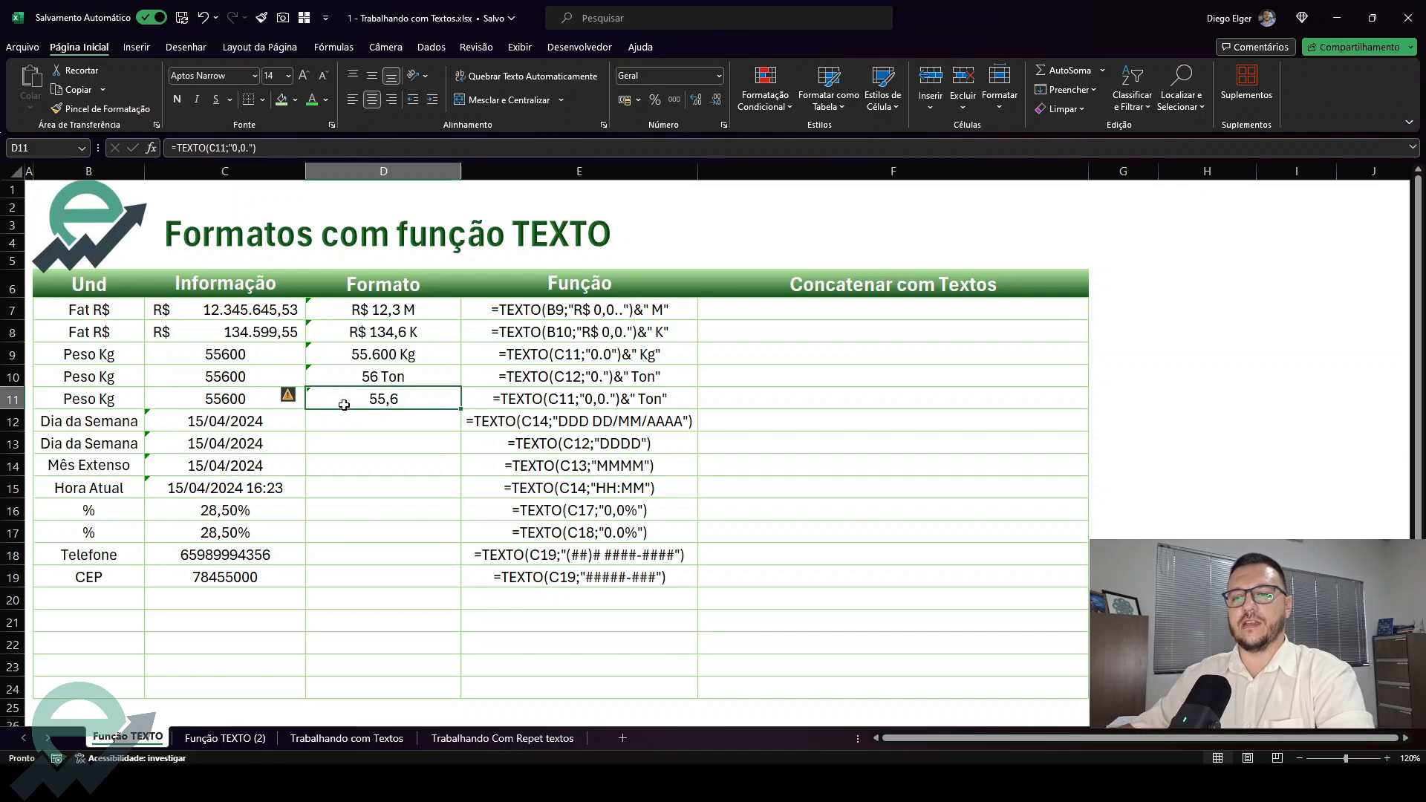
key("F2")
type("&")
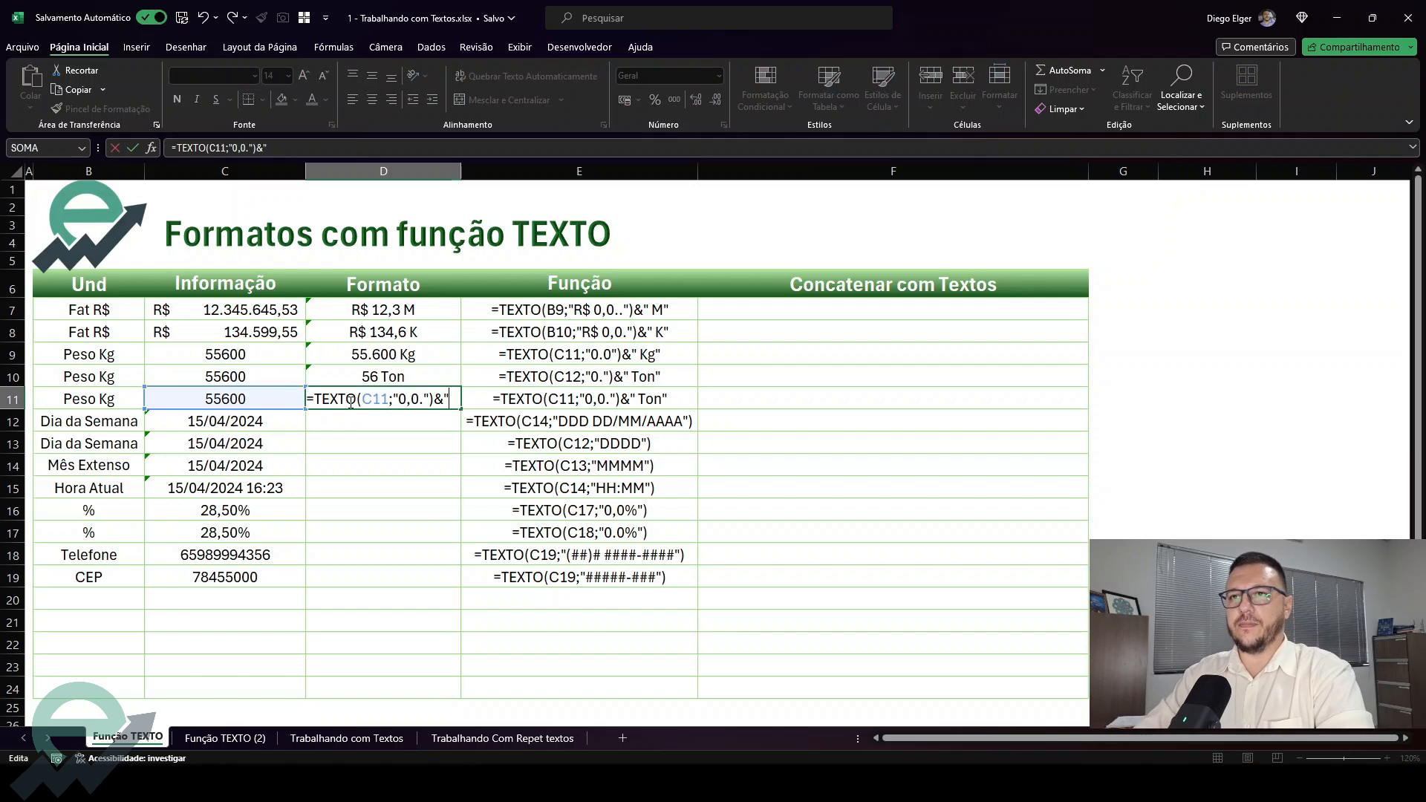
type("\" Ton\"")
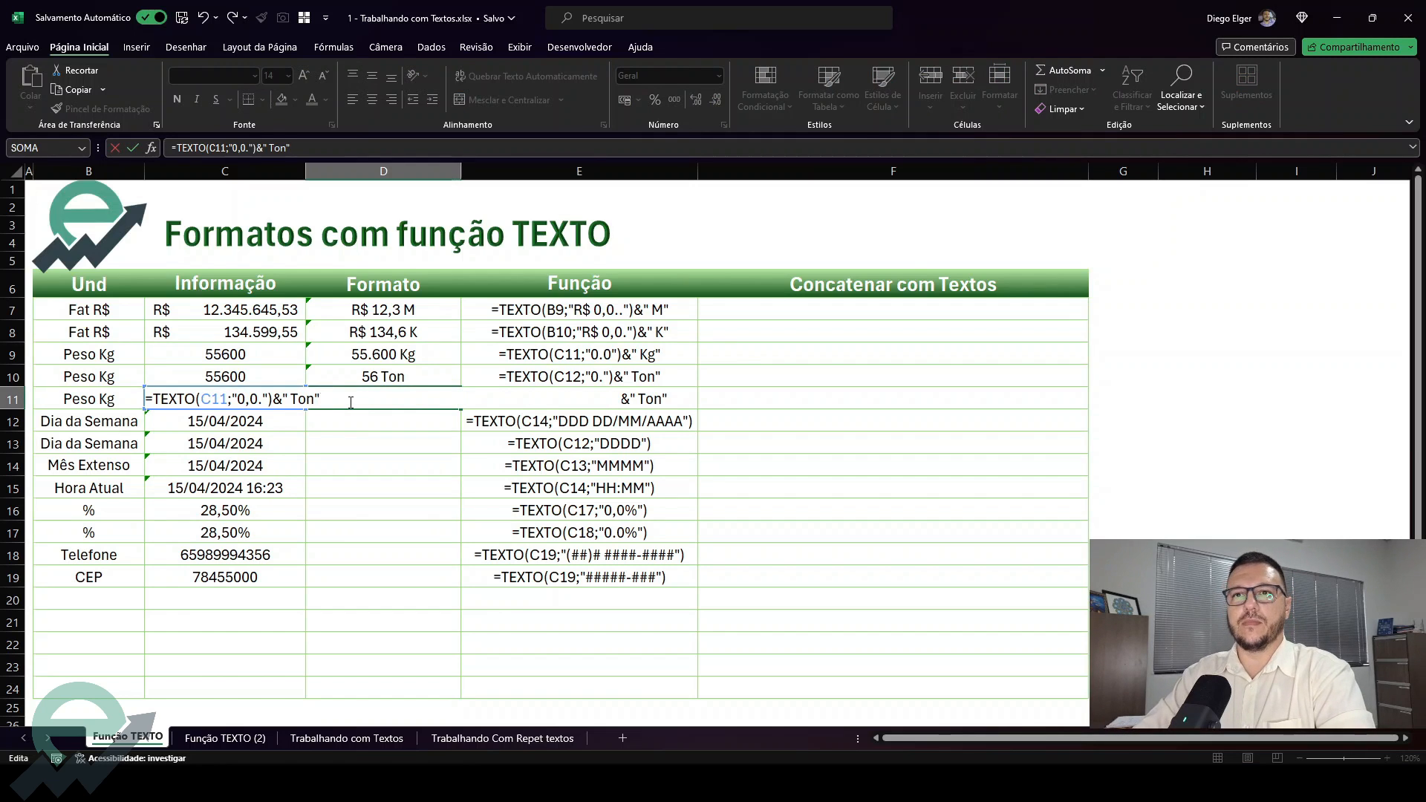
key("Return")
left_click(383, 398)
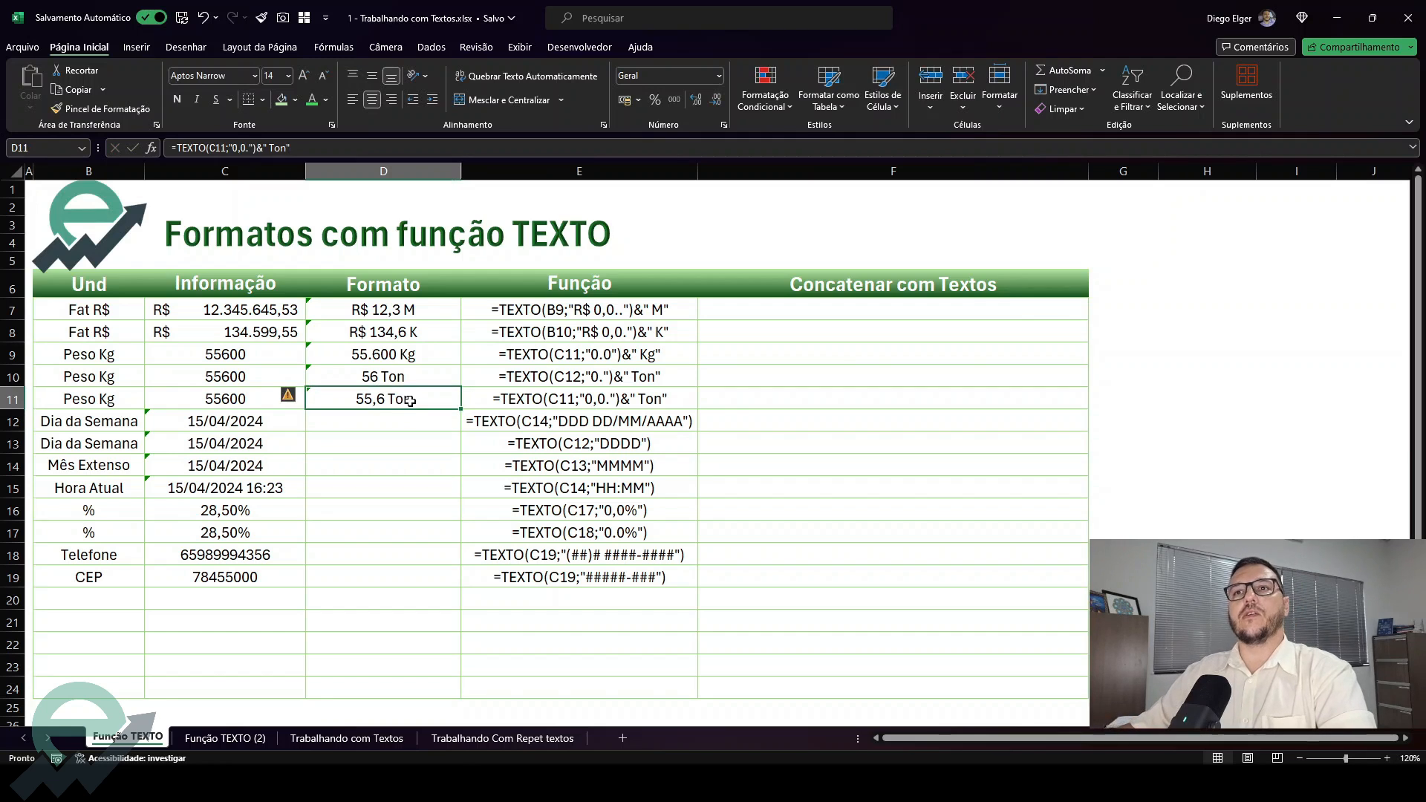
Compare the formatted weights in D9:D11 with the source weight in C9
left_click(410, 356)
left_click(409, 376)
left_click(405, 399)
left_click(410, 355)
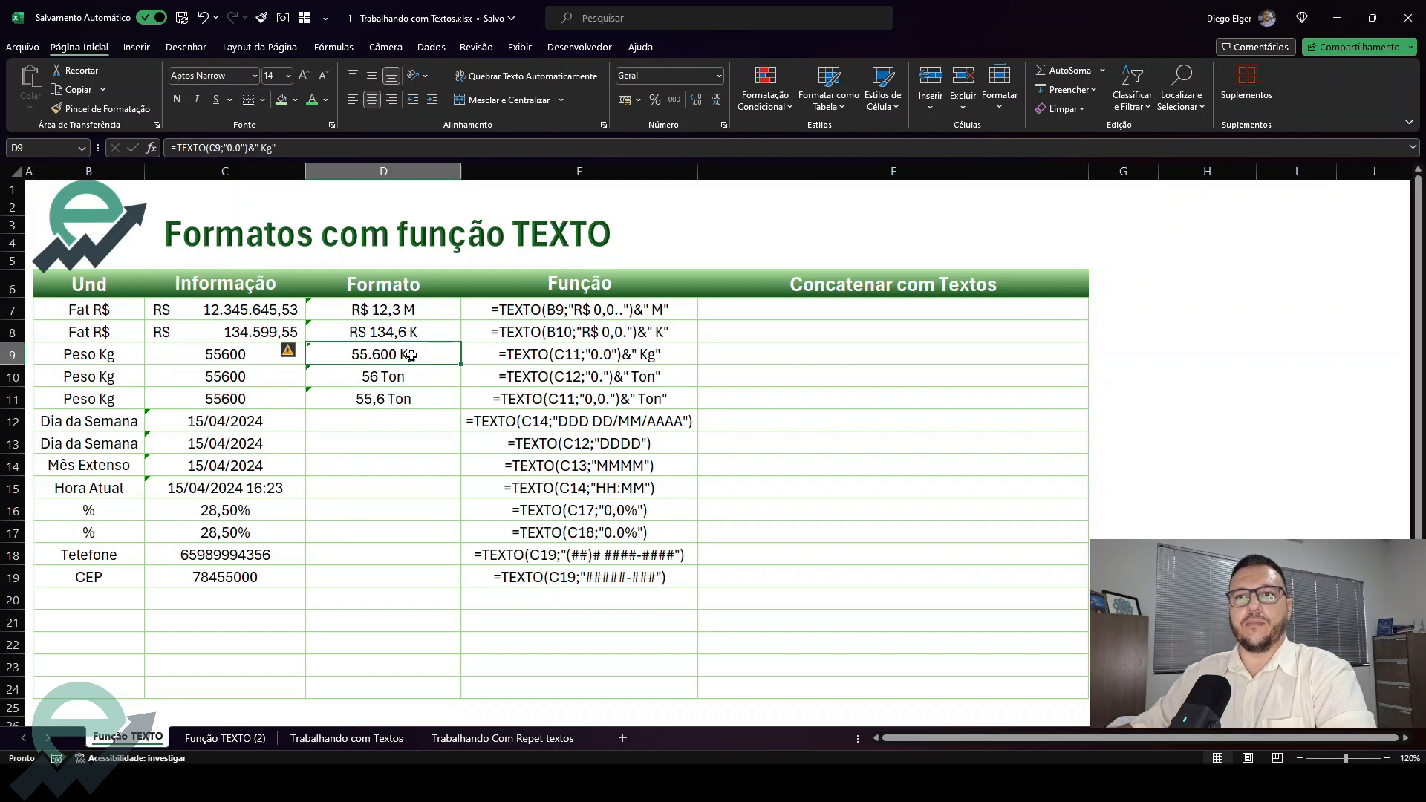
left_click(242, 356)
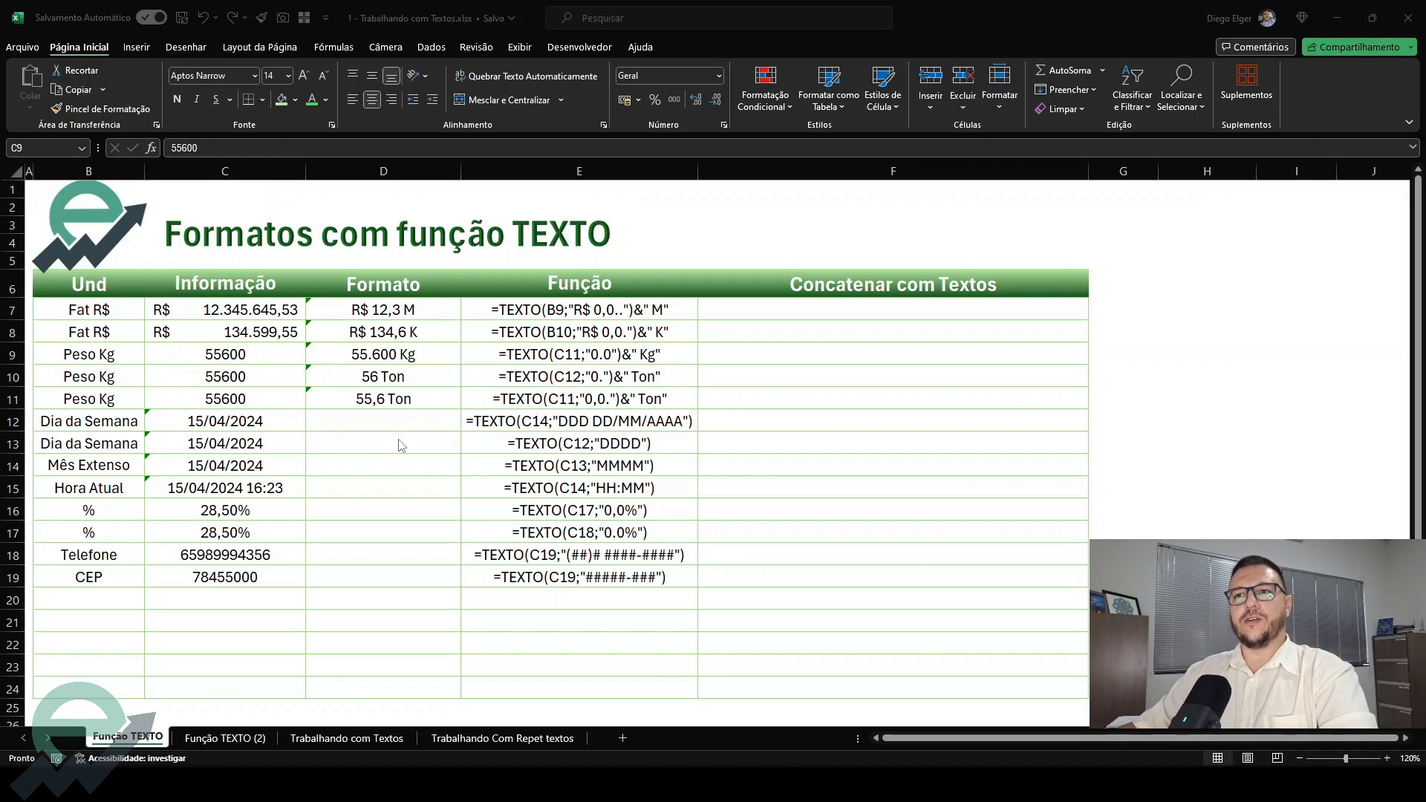
left_click(396, 437)
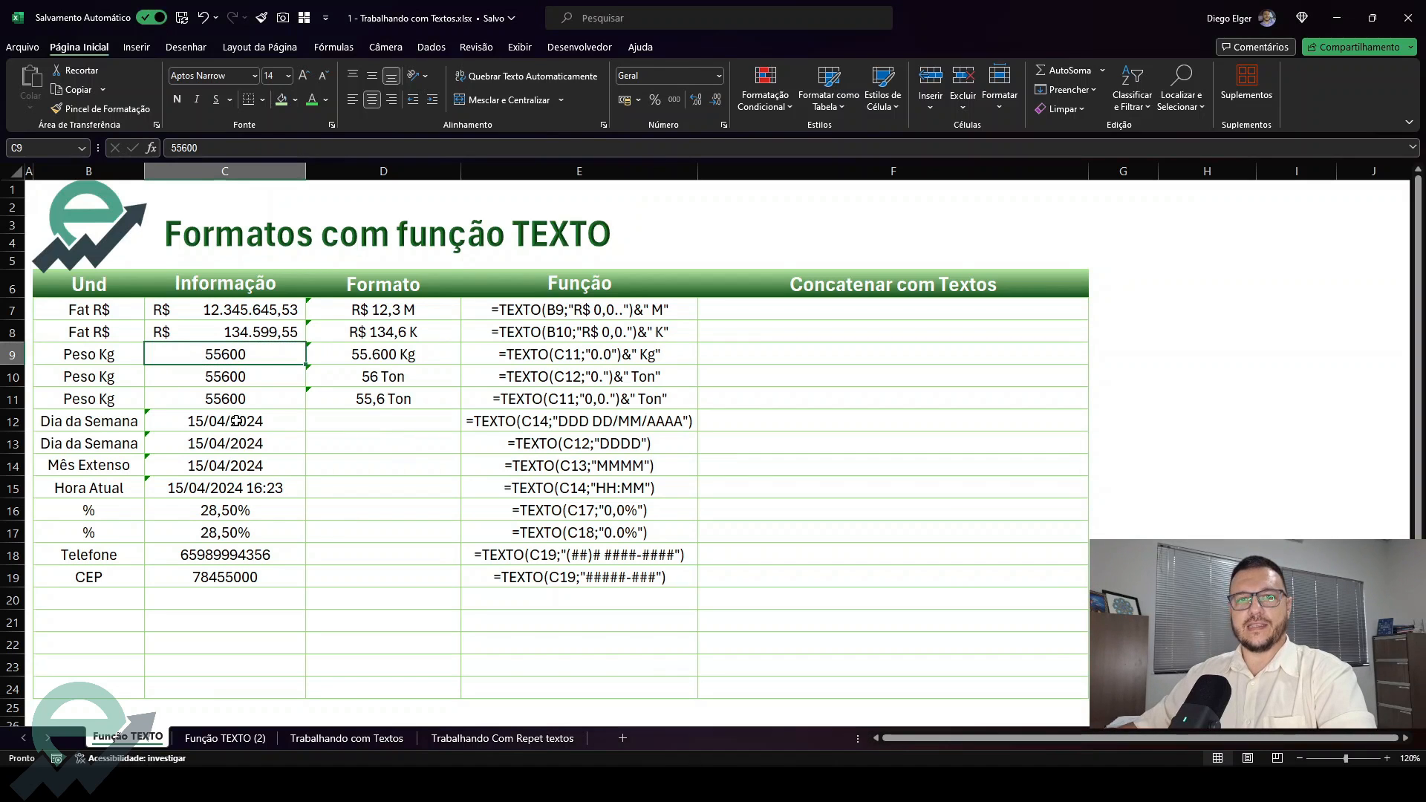
Inspect the formula behind the dates in C12:C14 without changing it
left_click(394, 421)
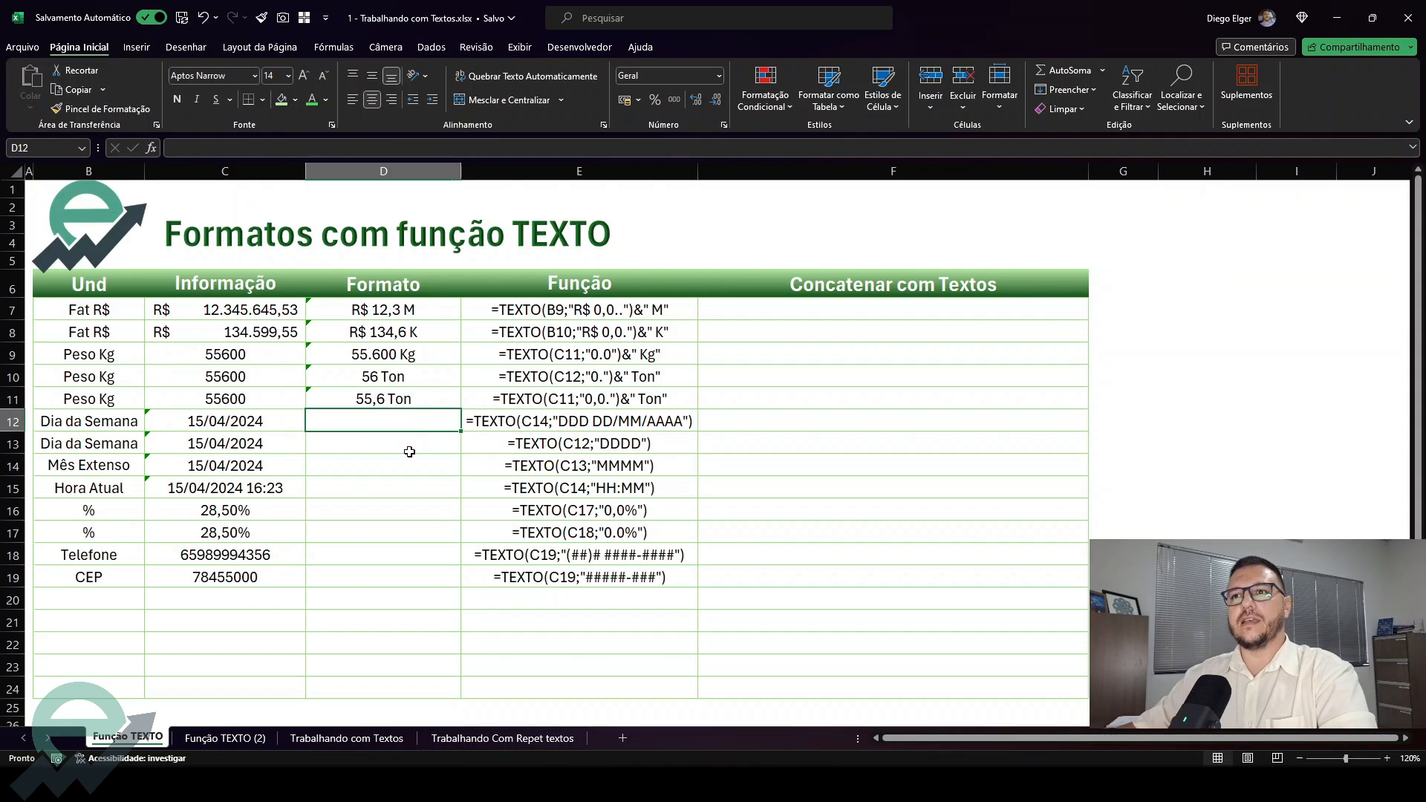
left_click(216, 424)
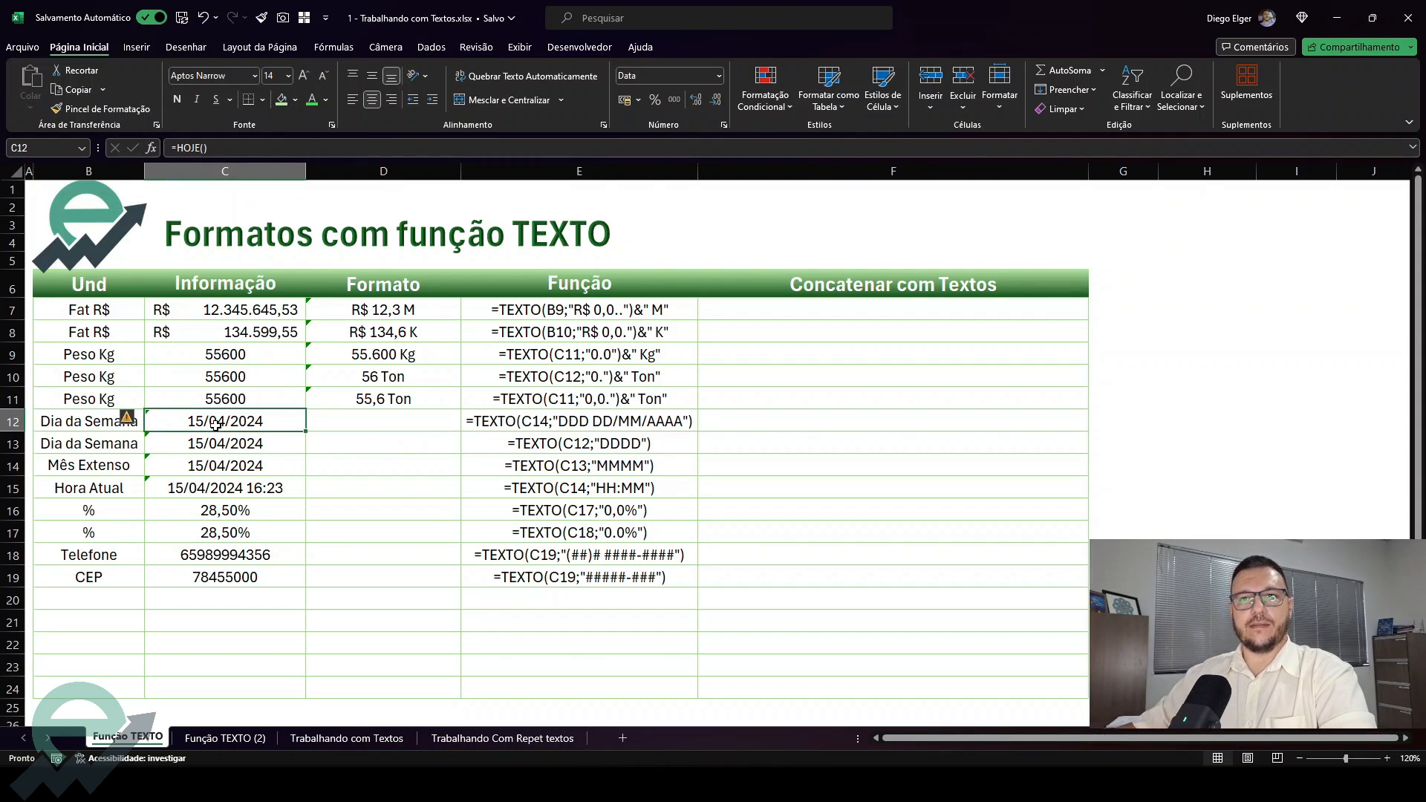
double_click(266, 419)
left_click_drag(211, 420, 147, 420)
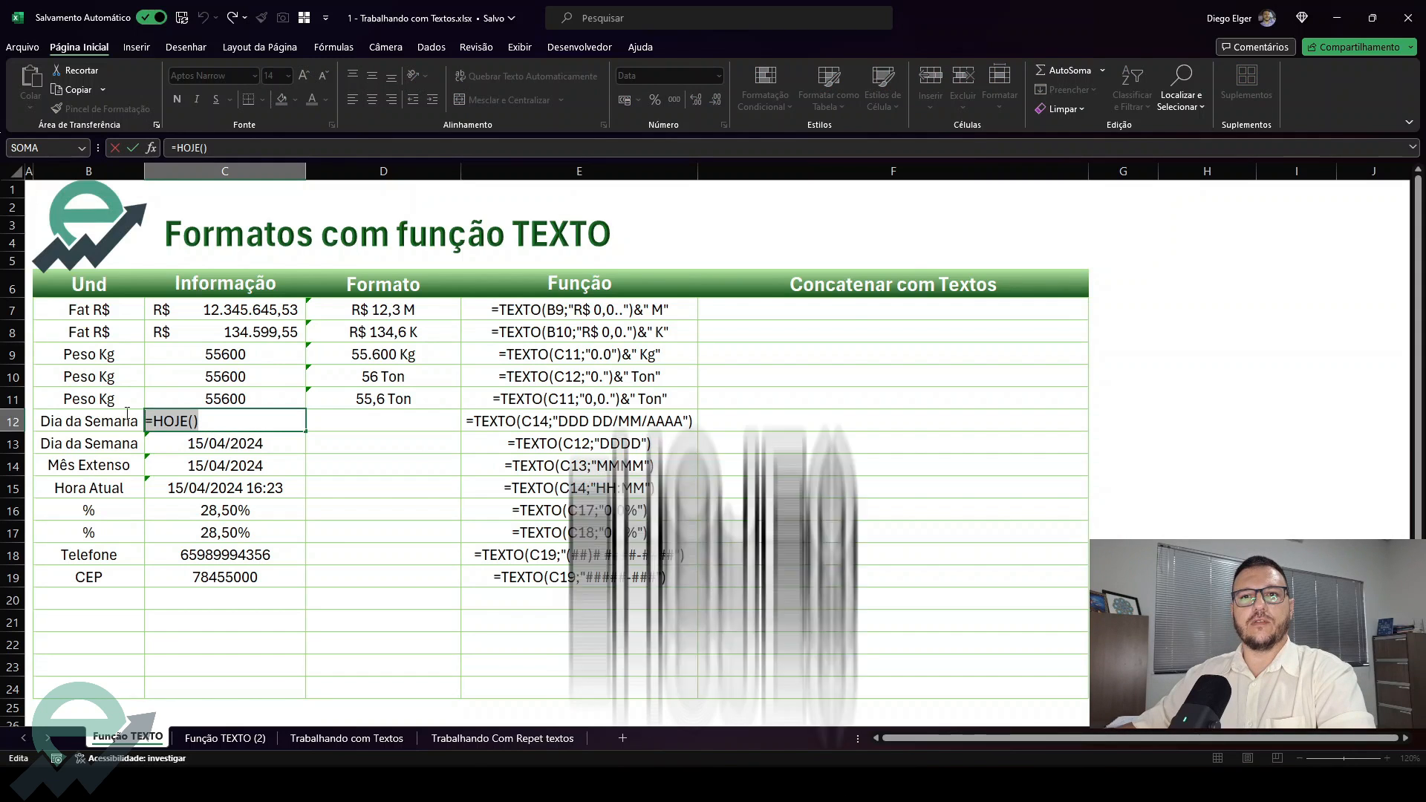
left_click(230, 427)
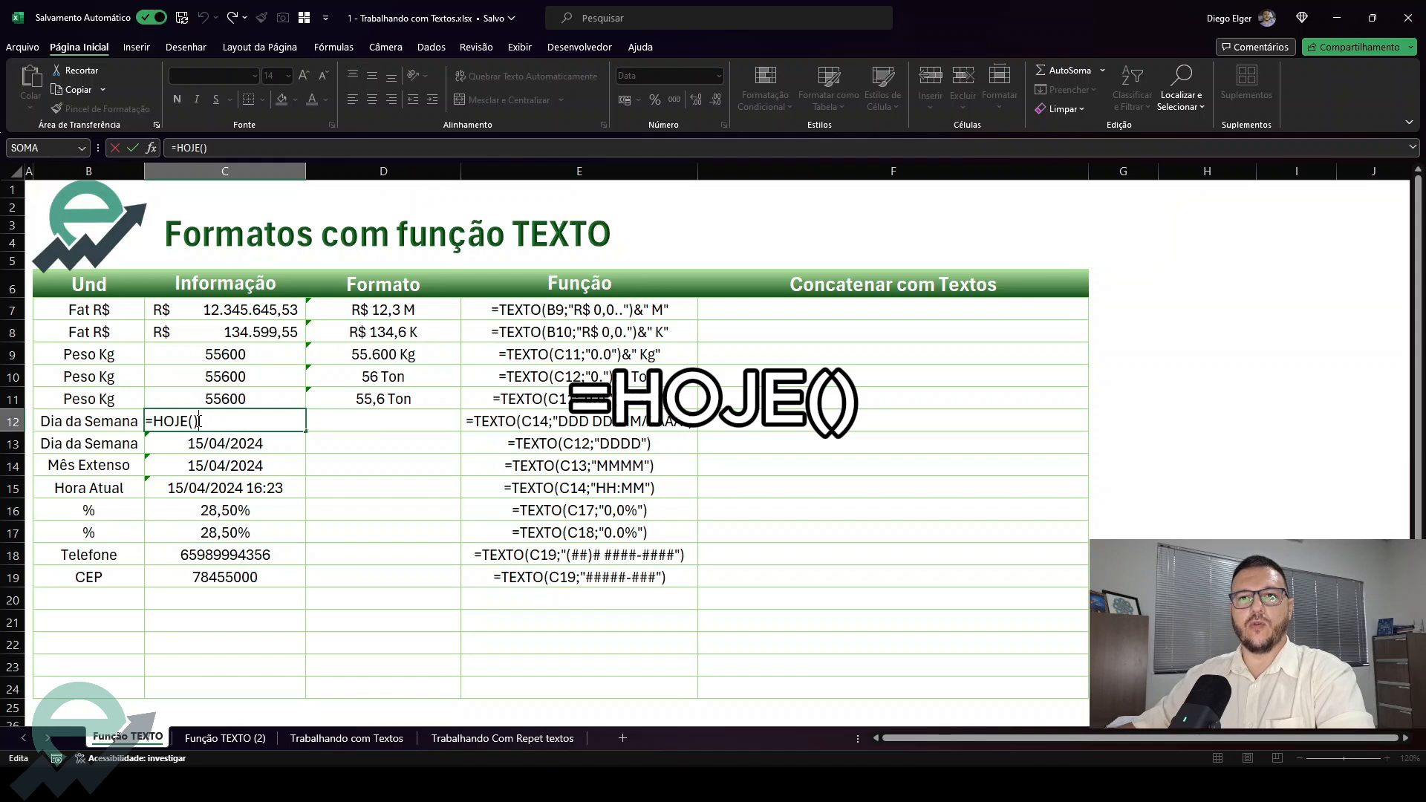
key("Return")
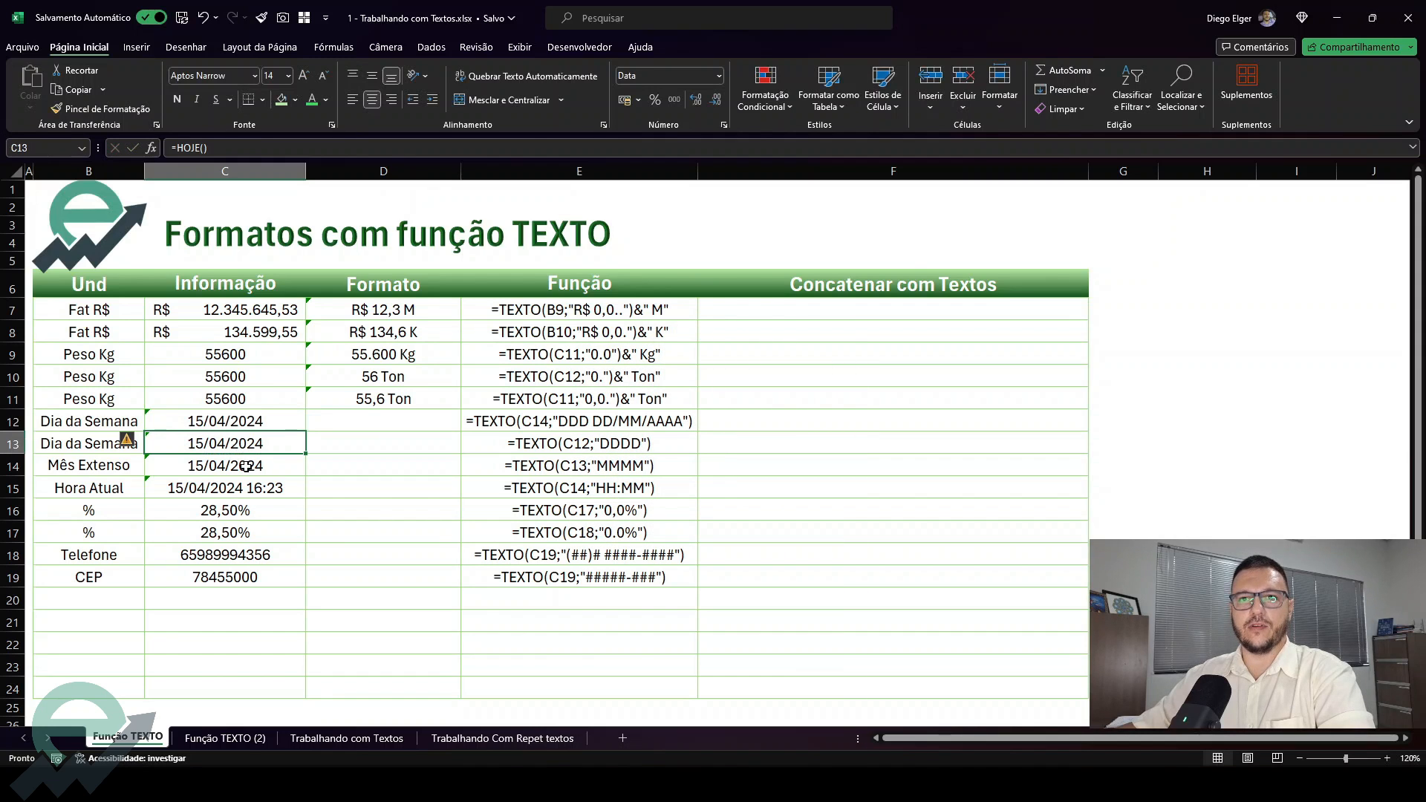
left_click_drag(222, 421, 245, 466)
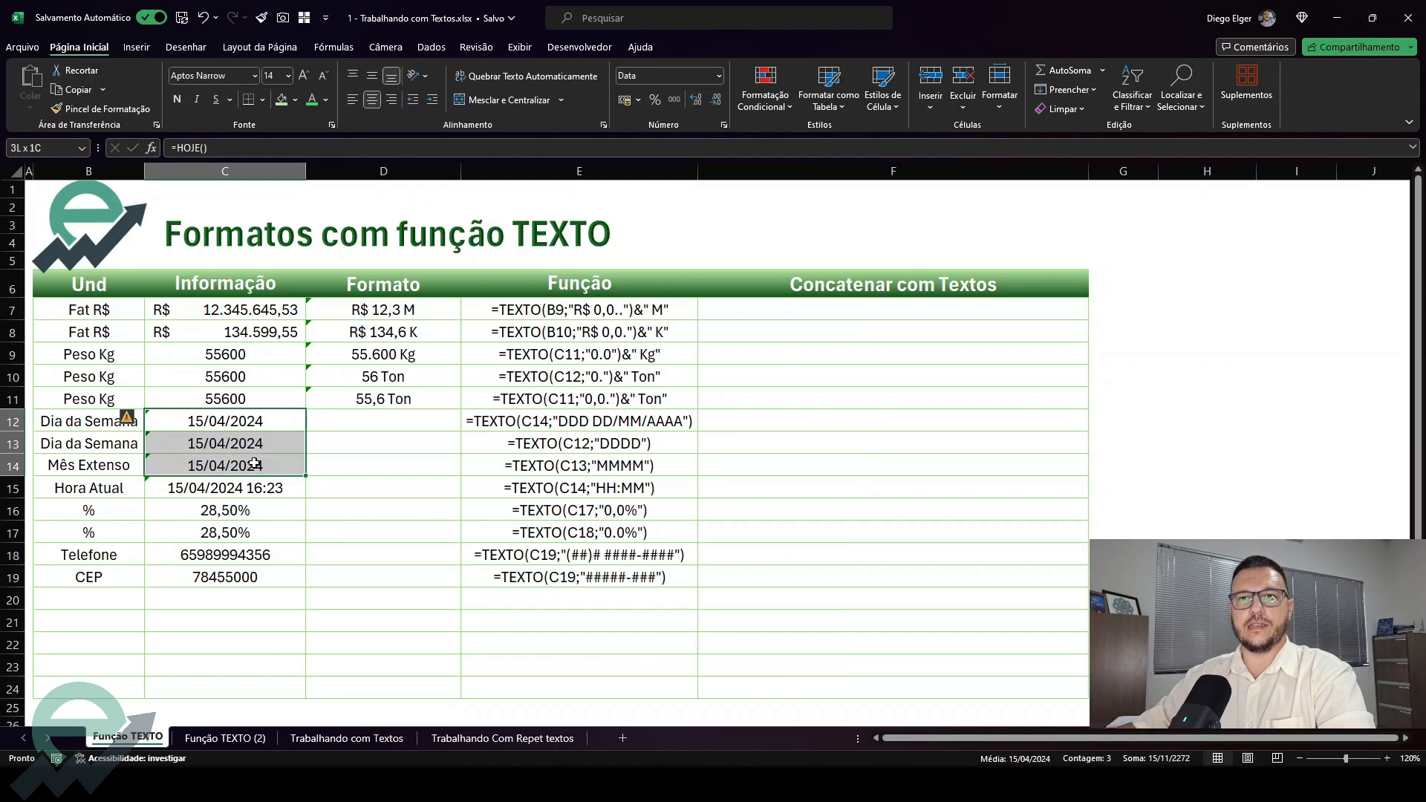
Inspect the formula behind the Hora Atual value in C15 and compare it with the date formula in C14
left_click(289, 493)
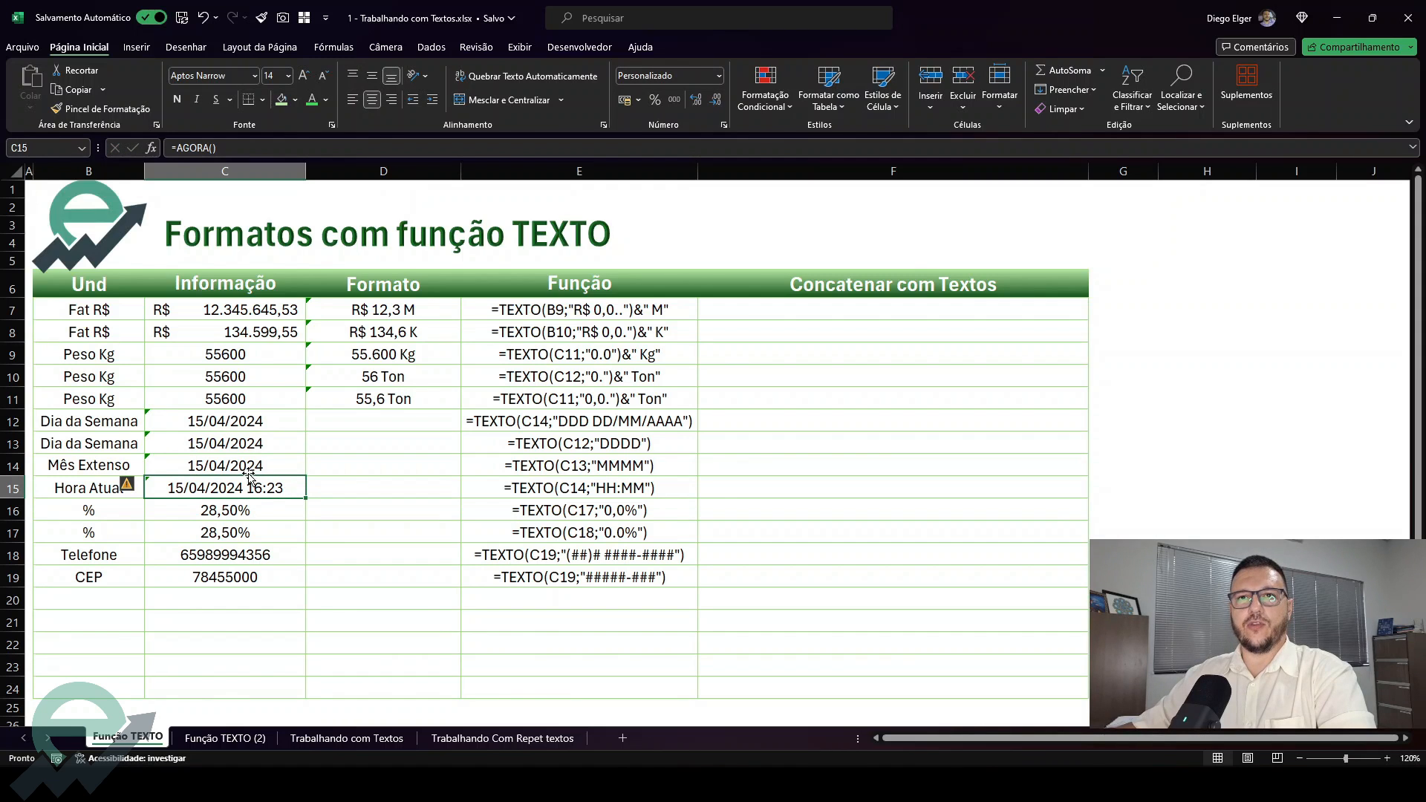
double_click(245, 488)
key("Escape")
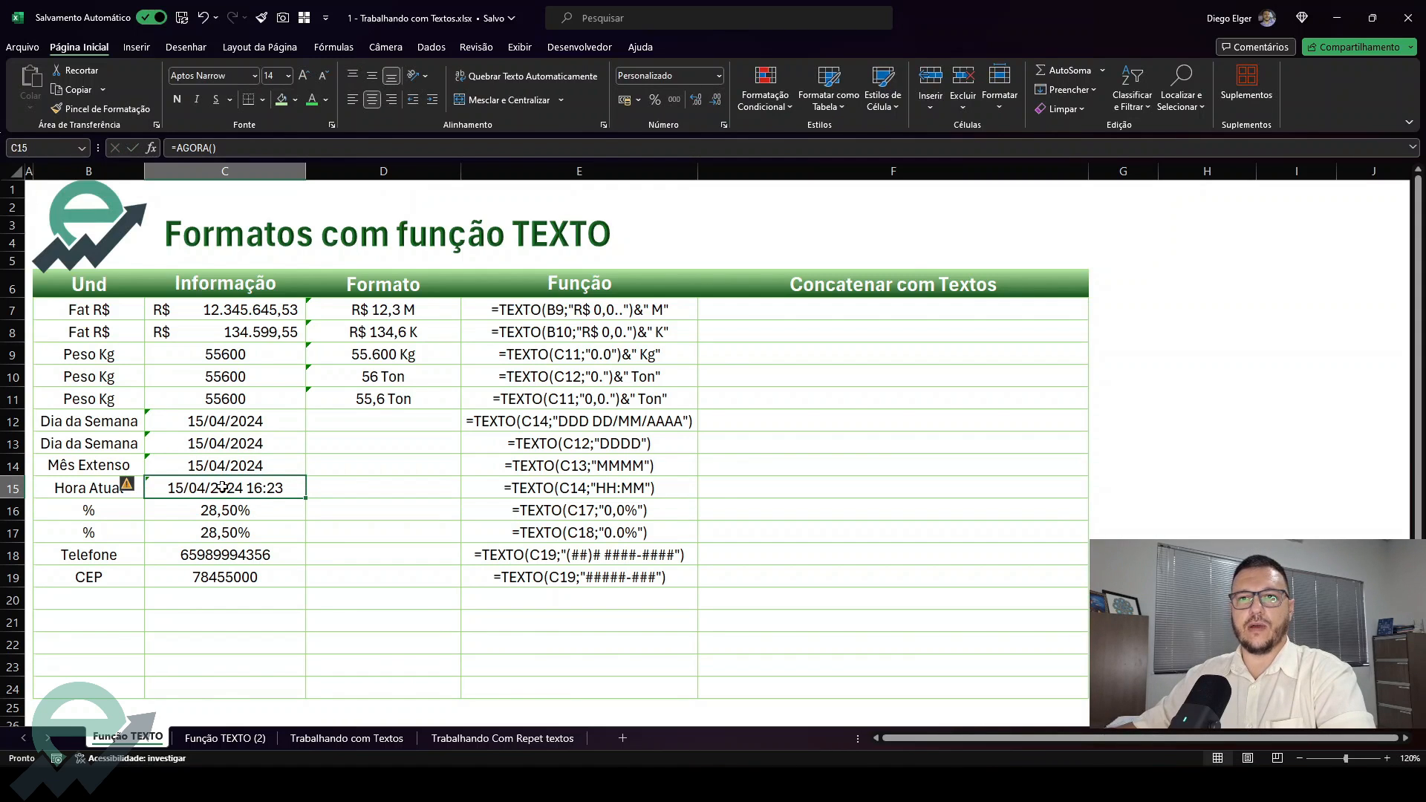
double_click(281, 488)
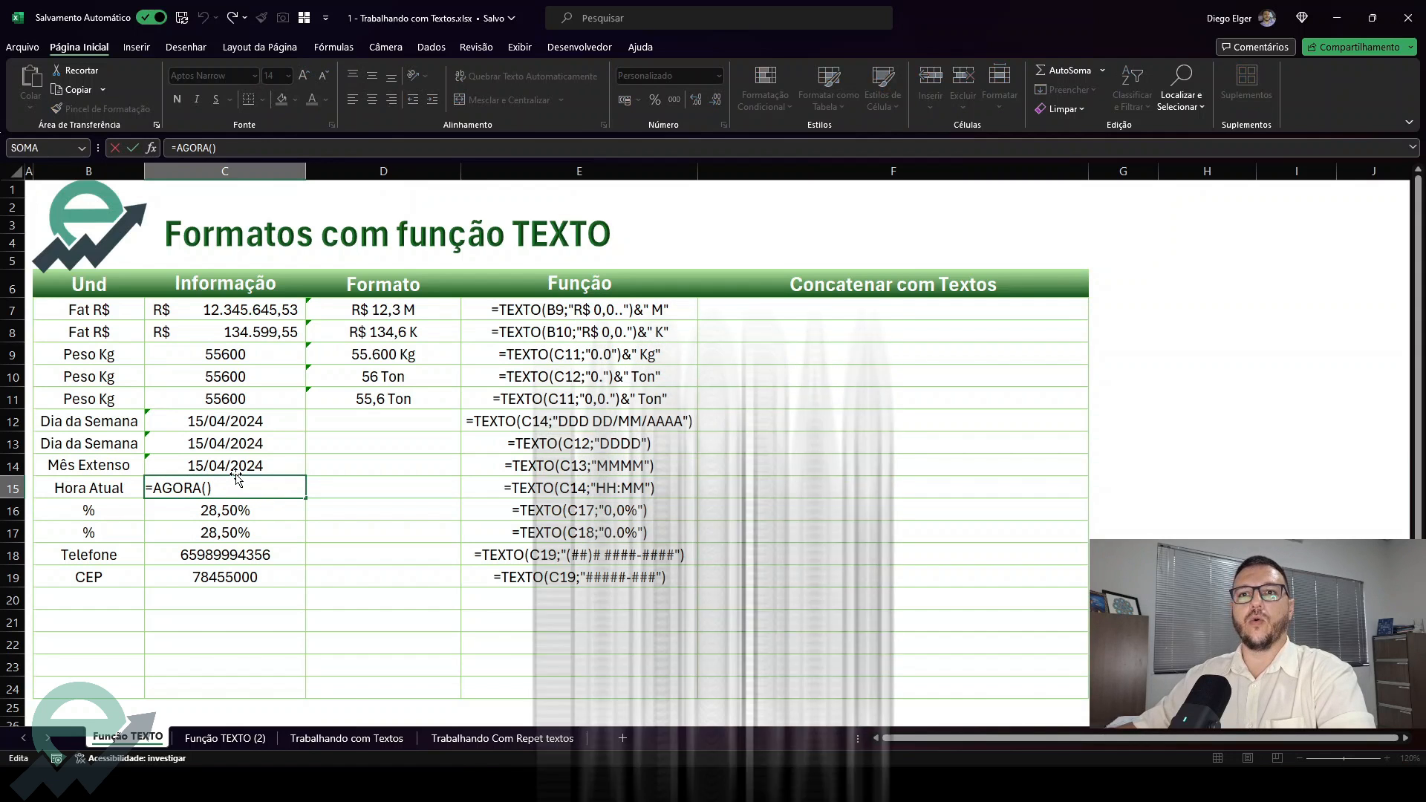
key("ctrl+Return")
left_click(238, 466)
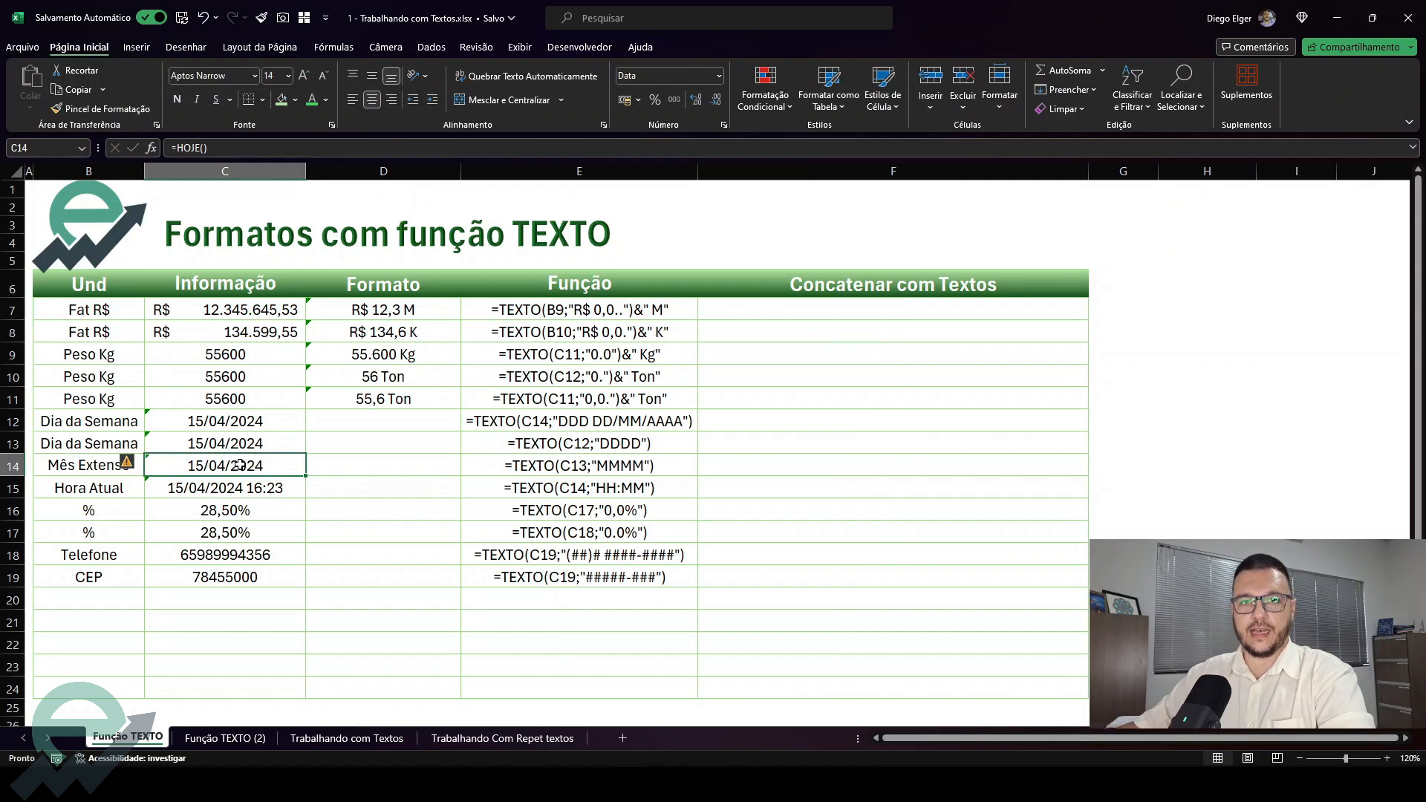
left_click(235, 493)
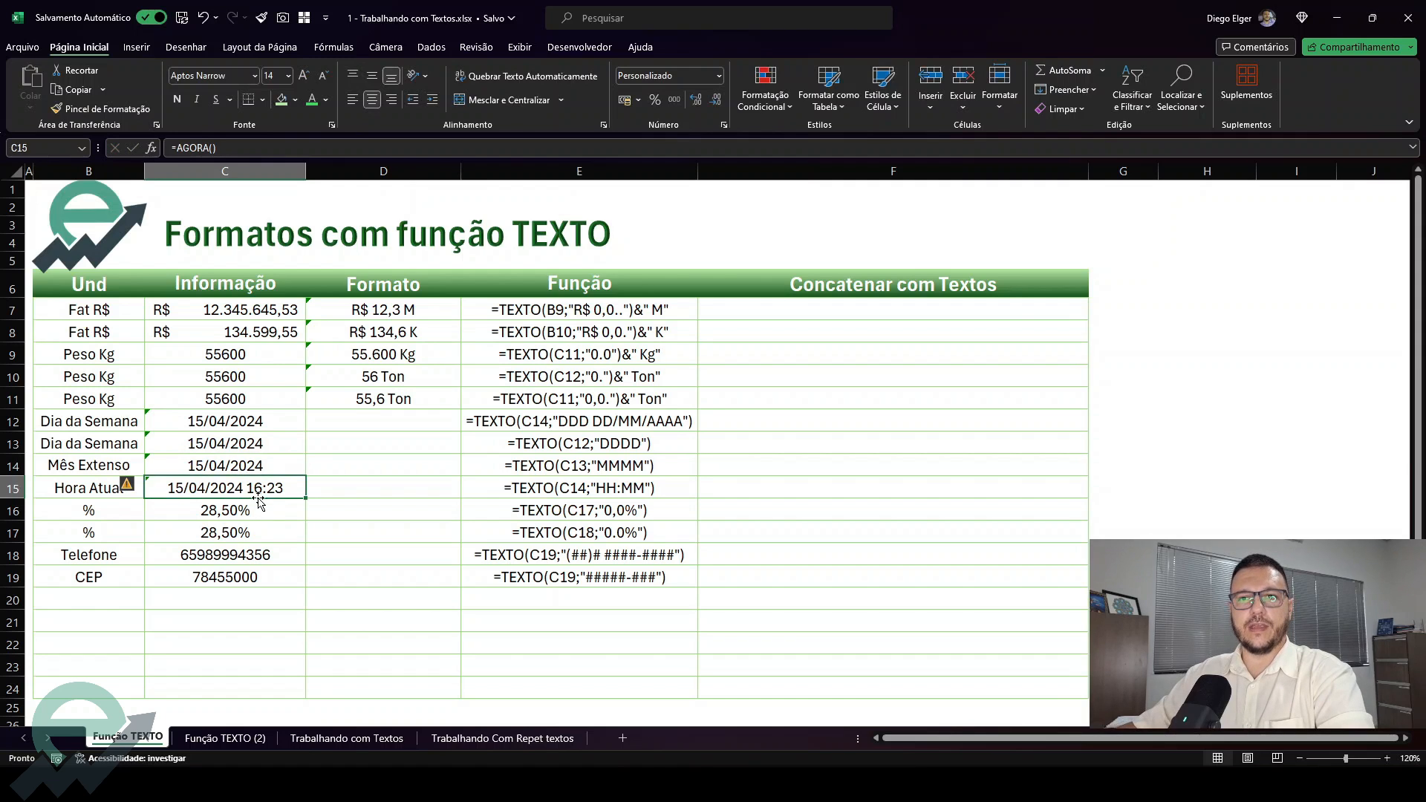
double_click(260, 496)
key("Escape")
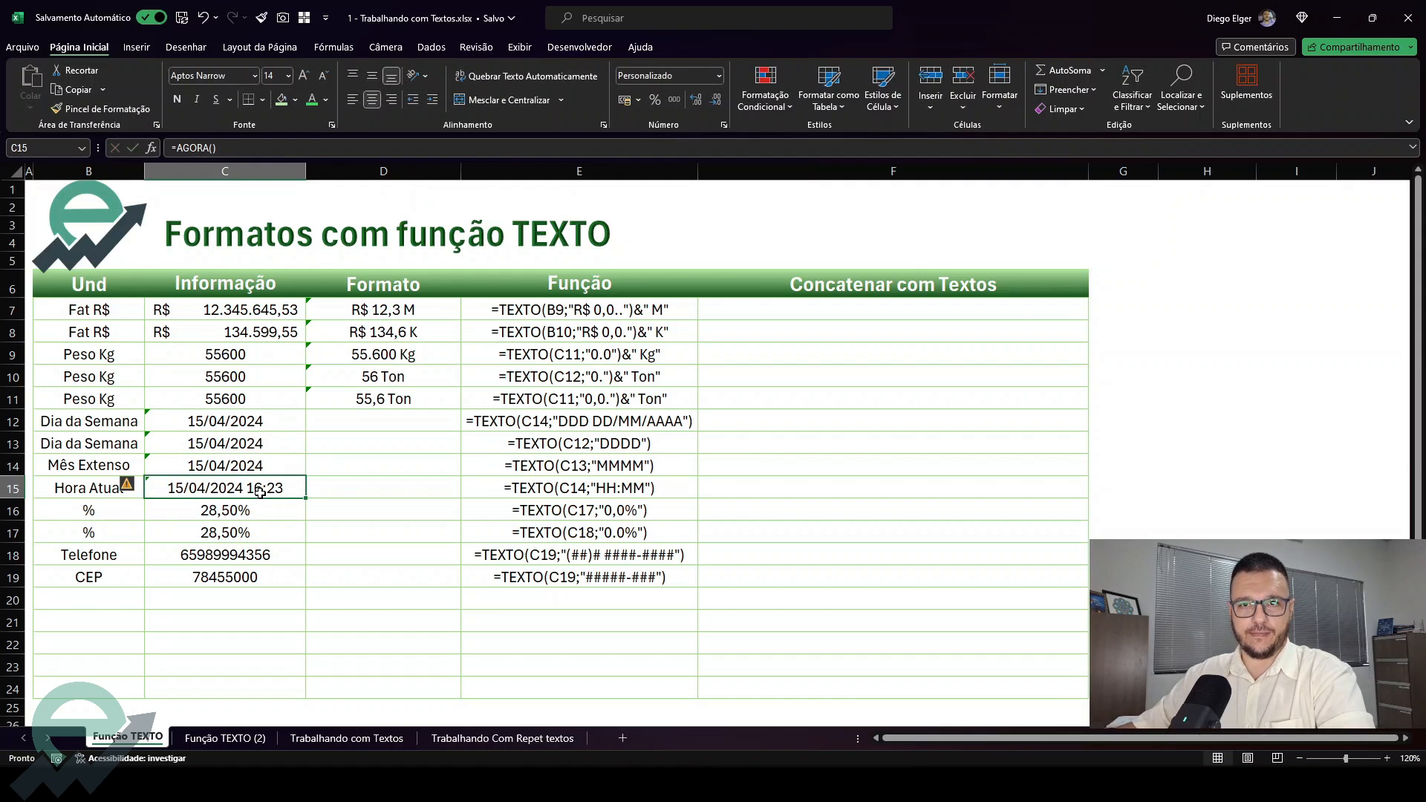
left_click(329, 426)
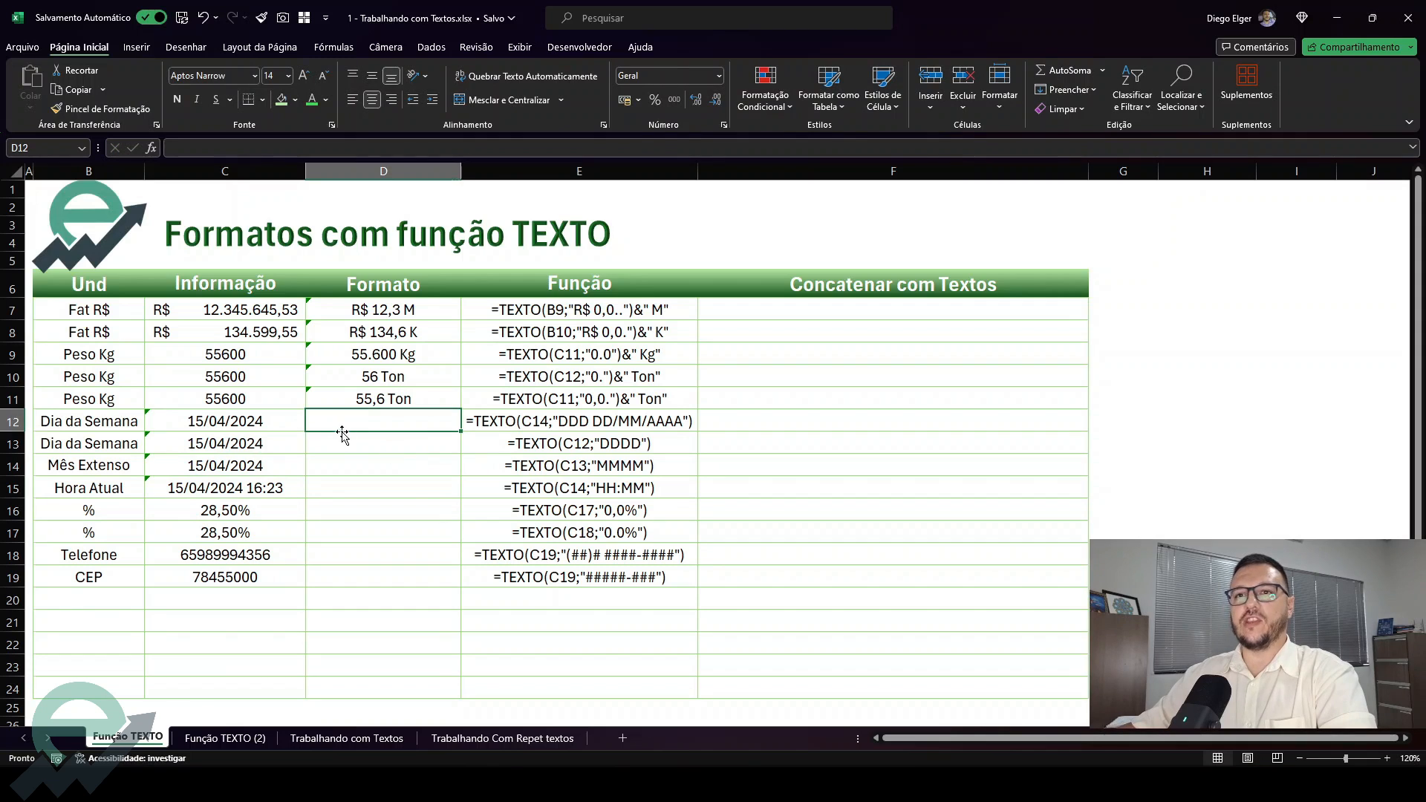
Enter =TEXTO(C12;"ddd dd/mm/aaaa") in D12 to show the abbreviated weekday together with the date
type("=te")
key("Tab")
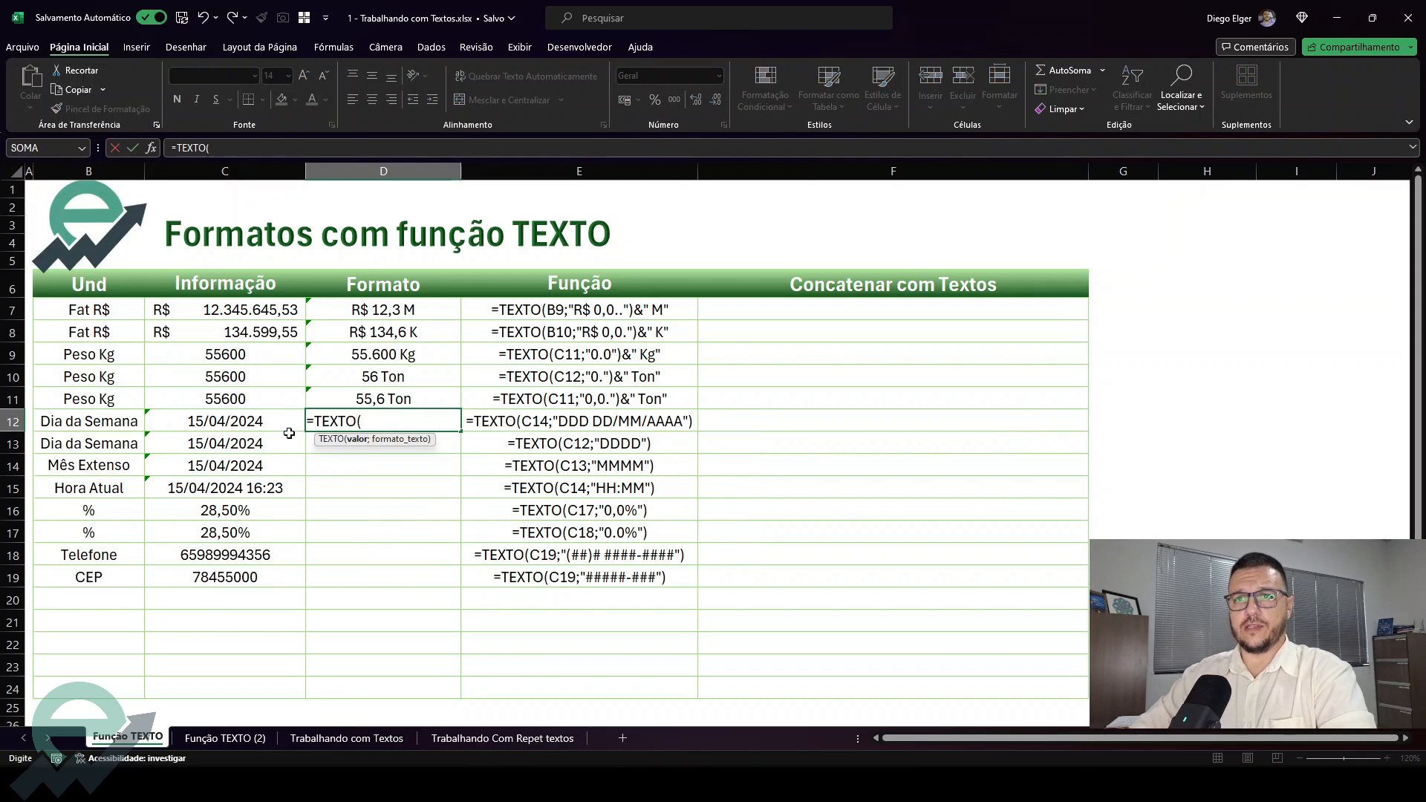
left_click(266, 421)
type(";")
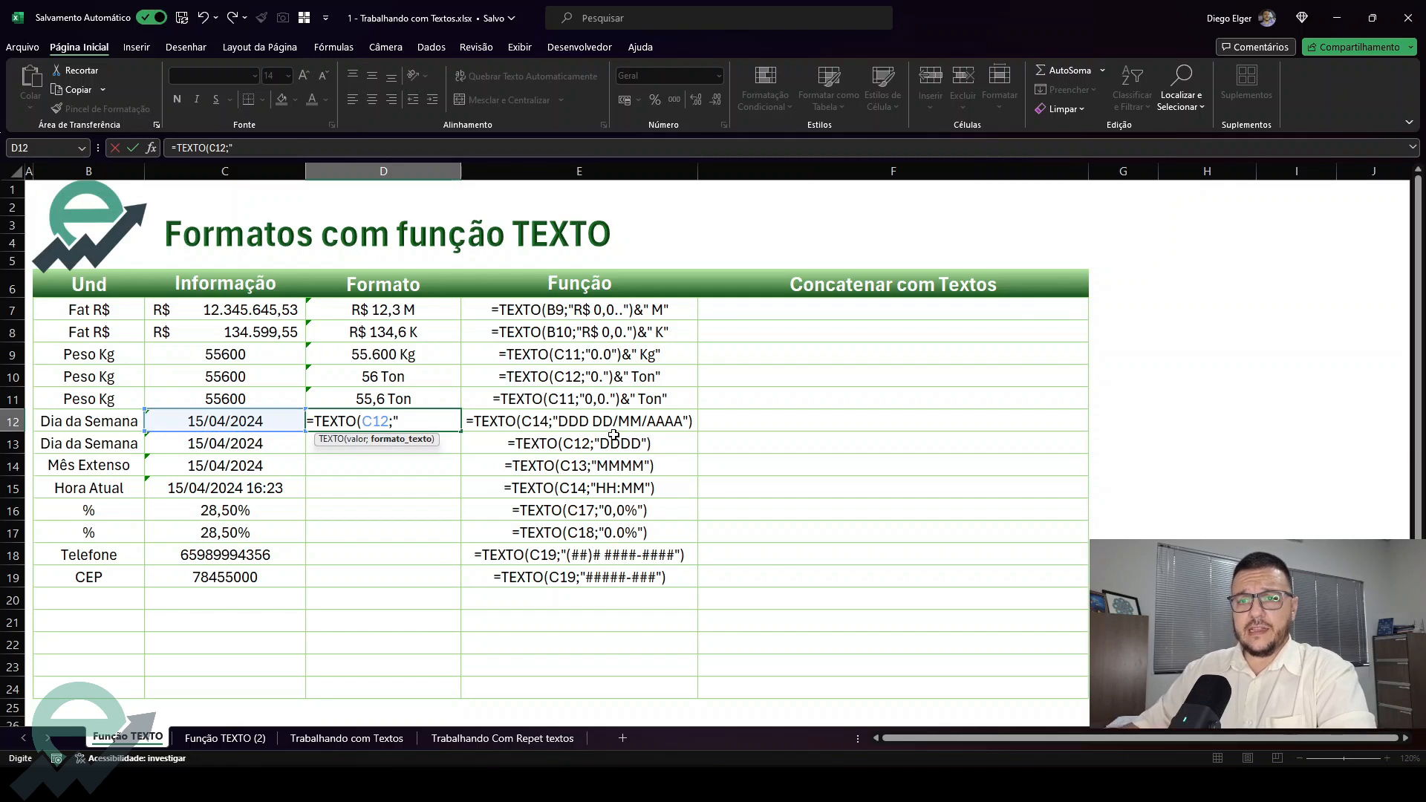
type("\"")
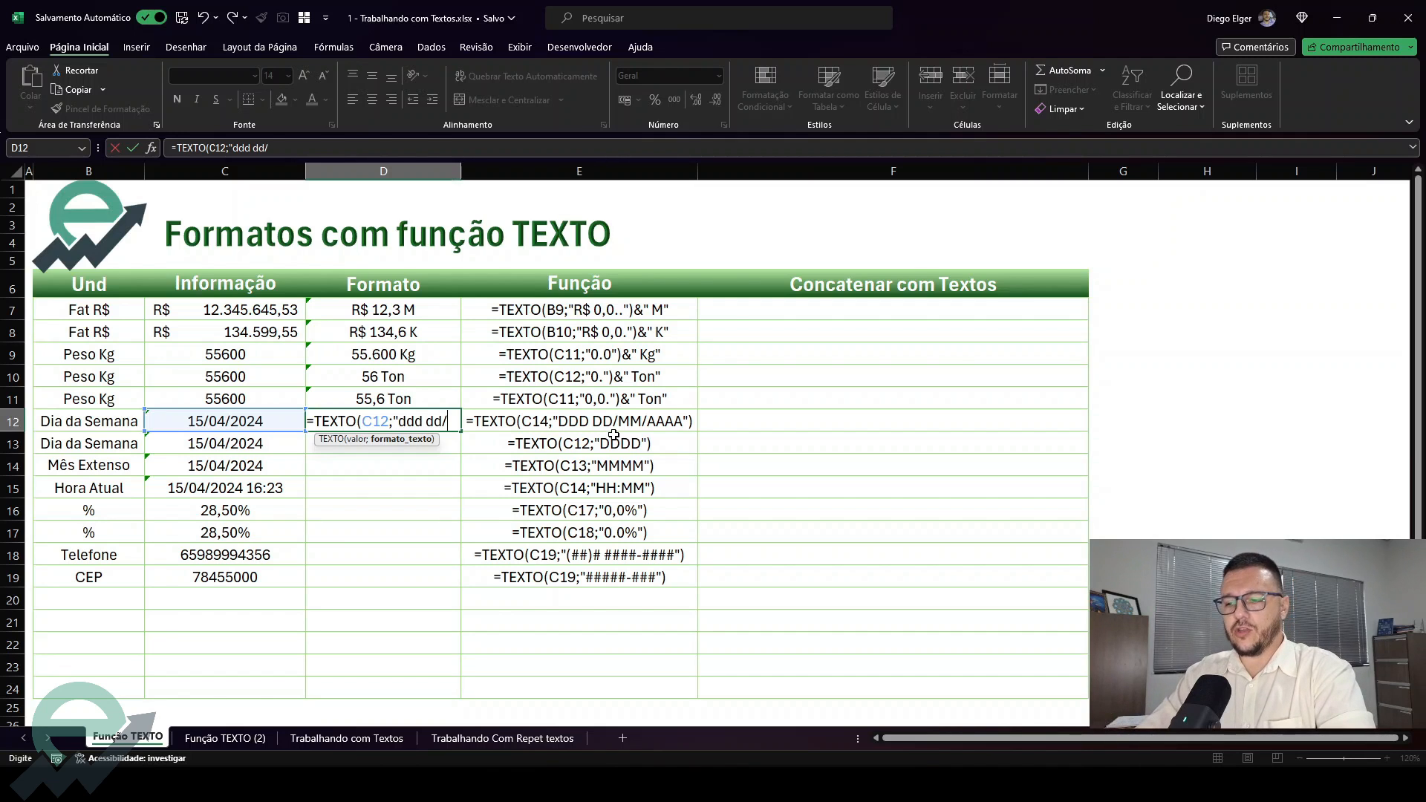
type("mm/aaaa")
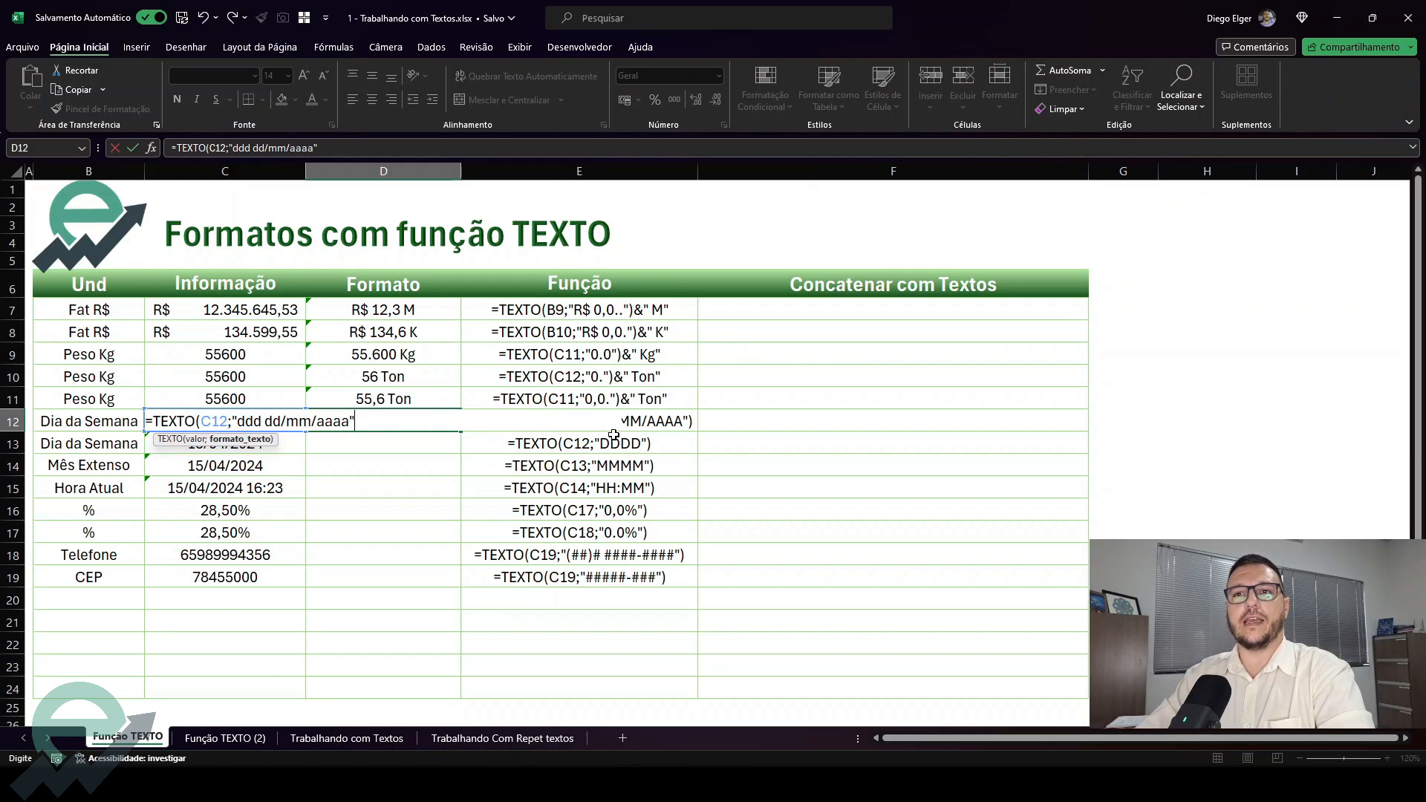
type(")")
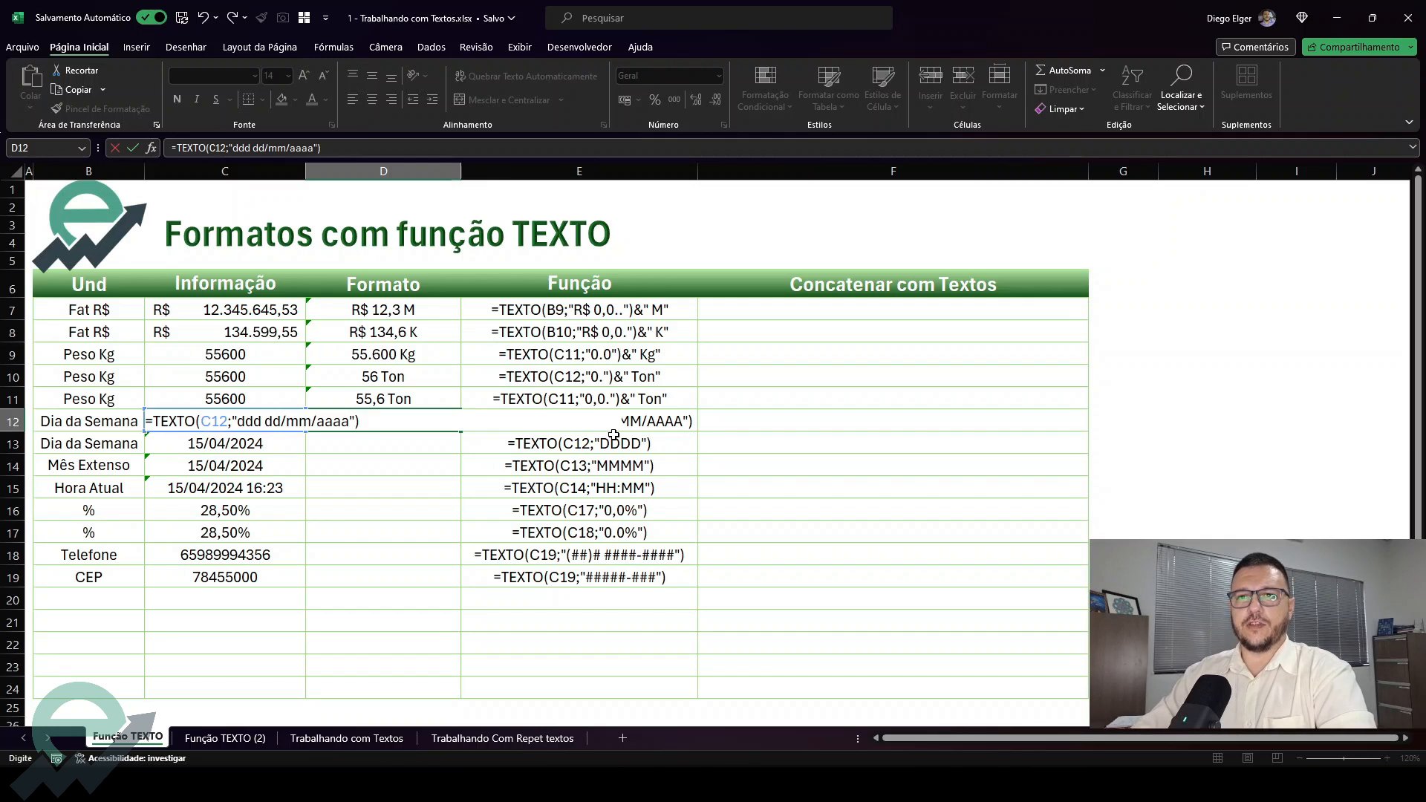
key("Return")
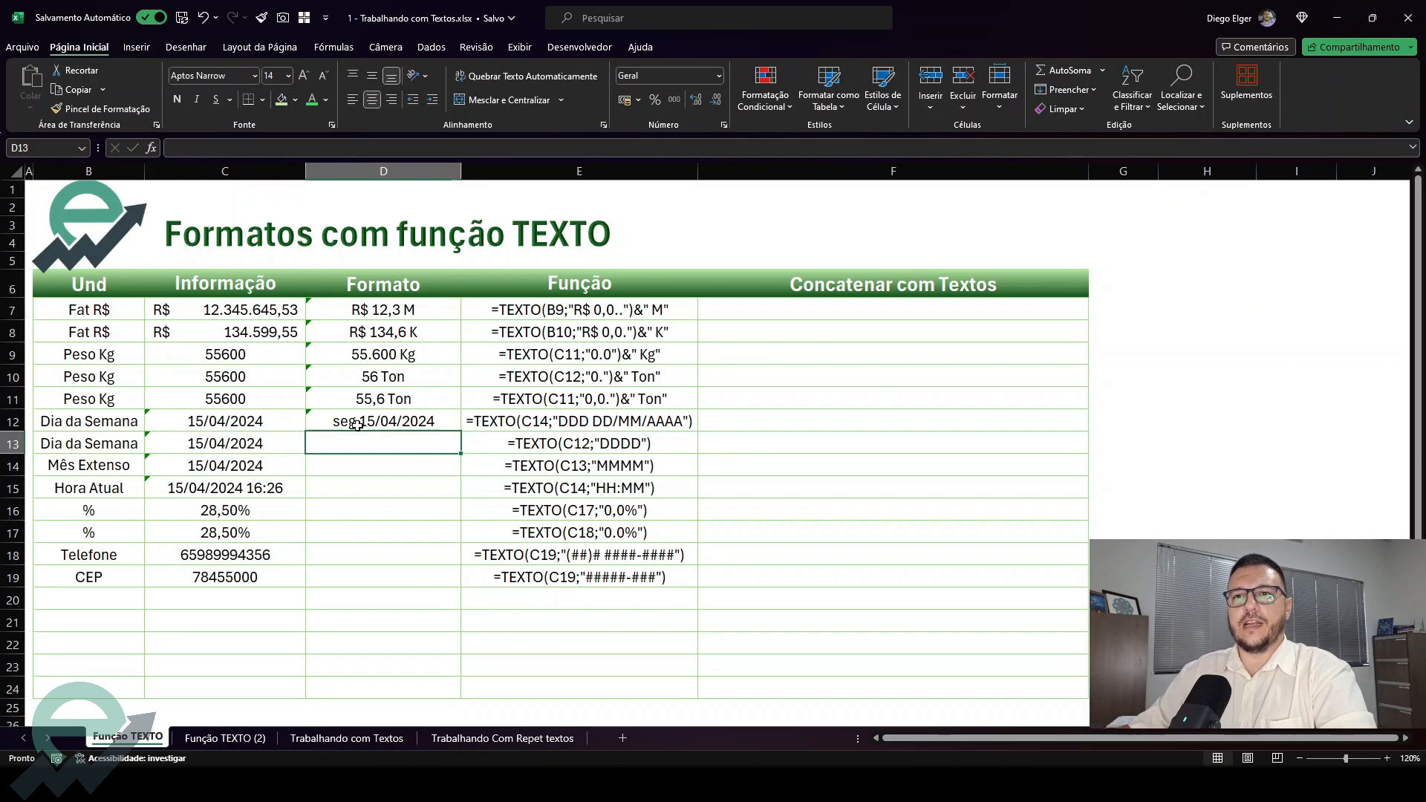
Try the full weekday format "dddd dd/mm/aaaa" in D12's formula and fit column D to its contents
left_click(345, 424)
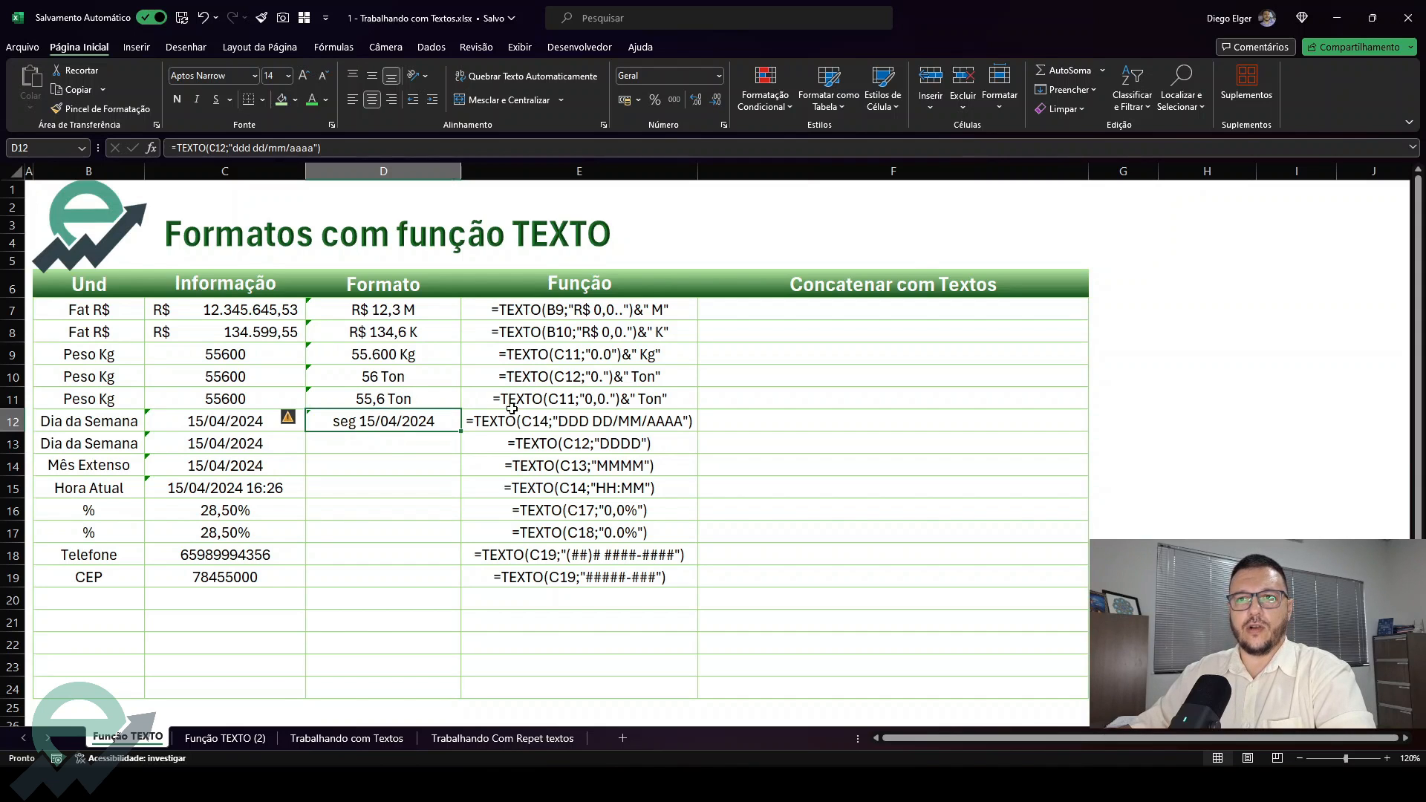
double_click(394, 422)
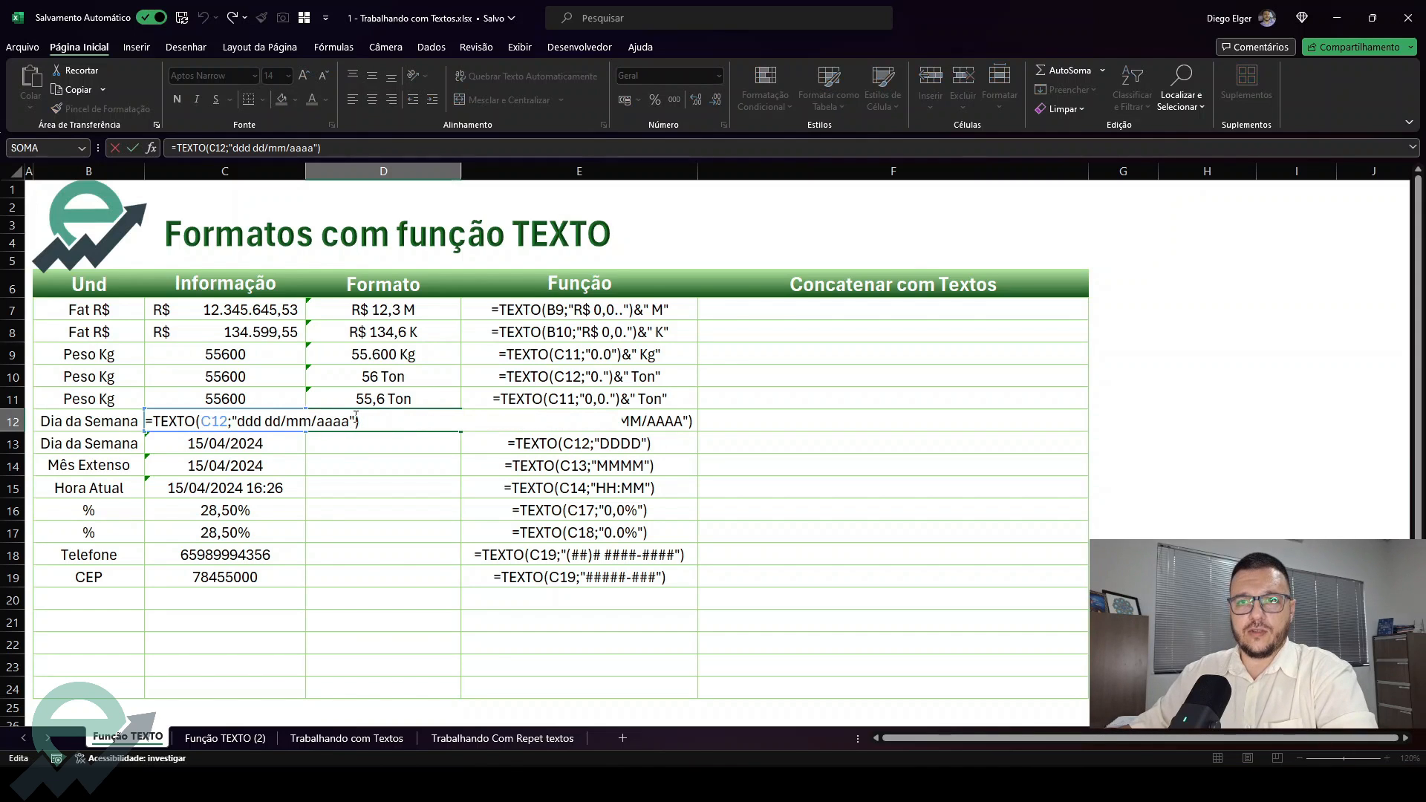
left_click_drag(346, 420, 237, 422)
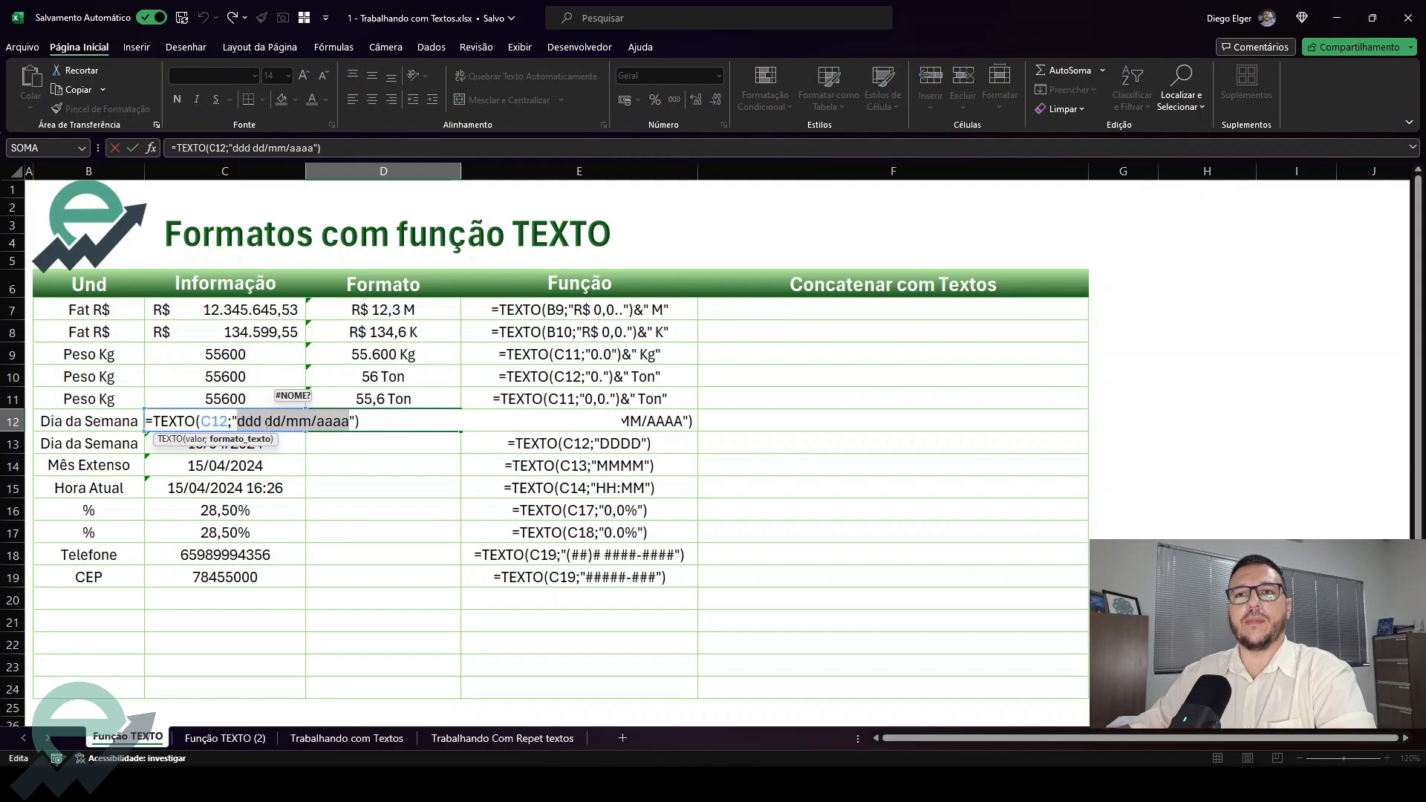
left_click(260, 420)
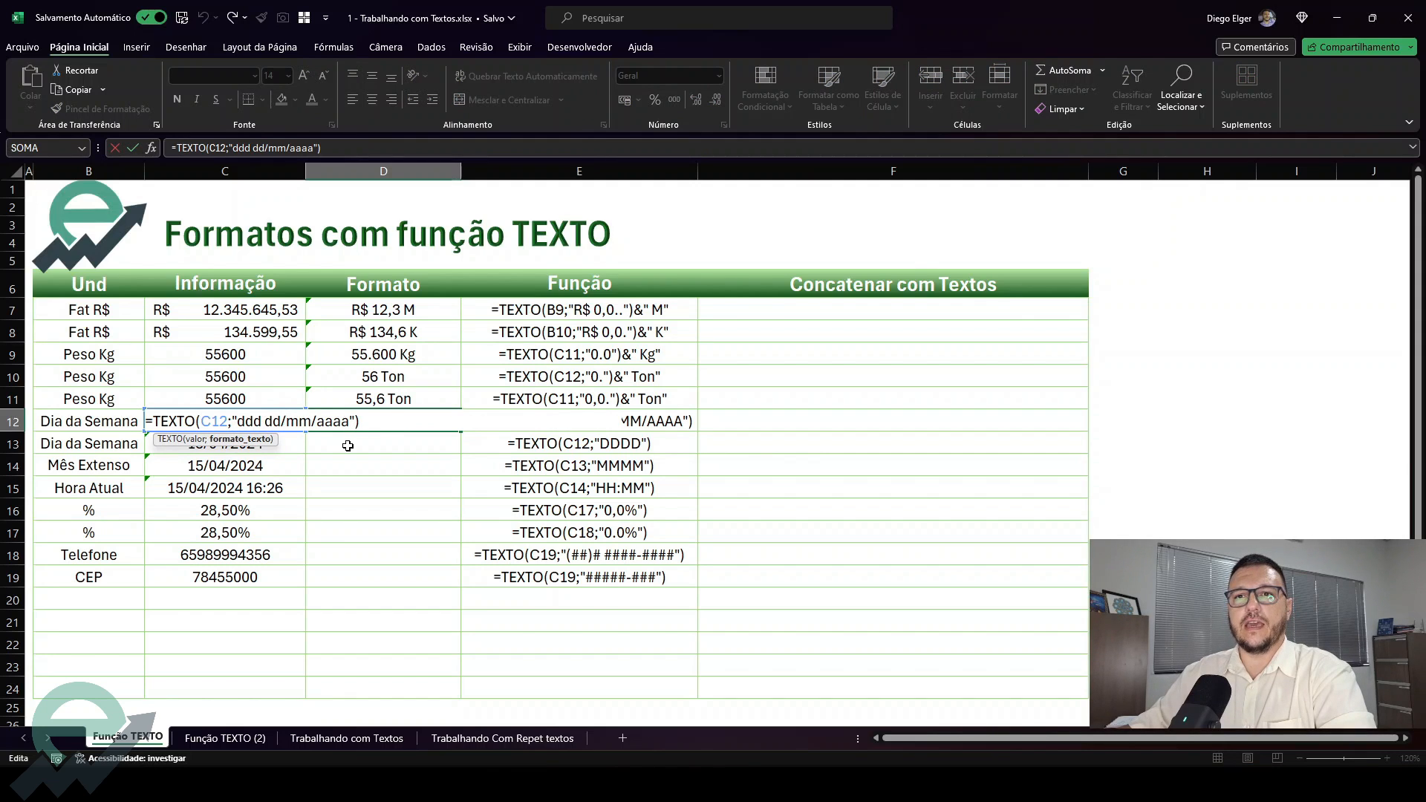
type("d")
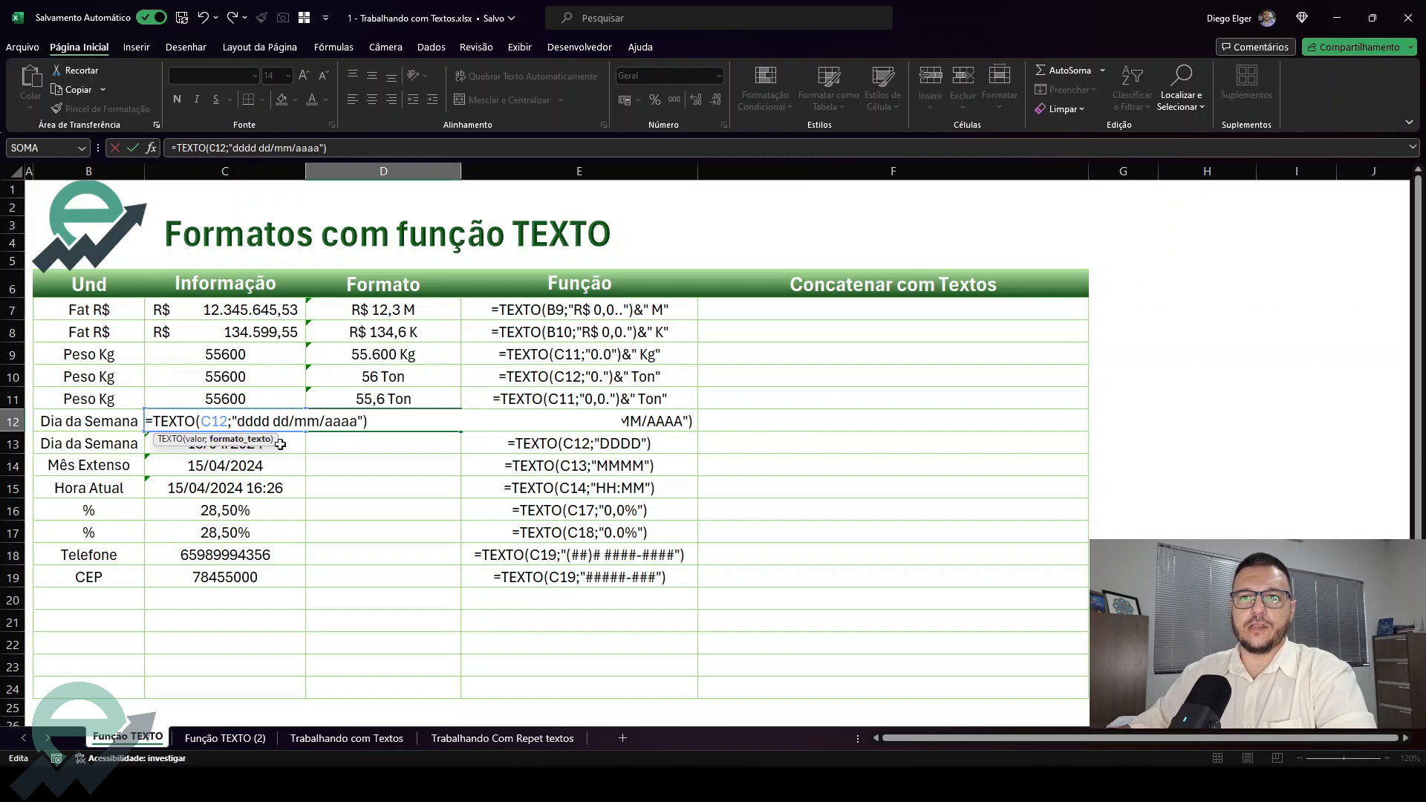
key("Return")
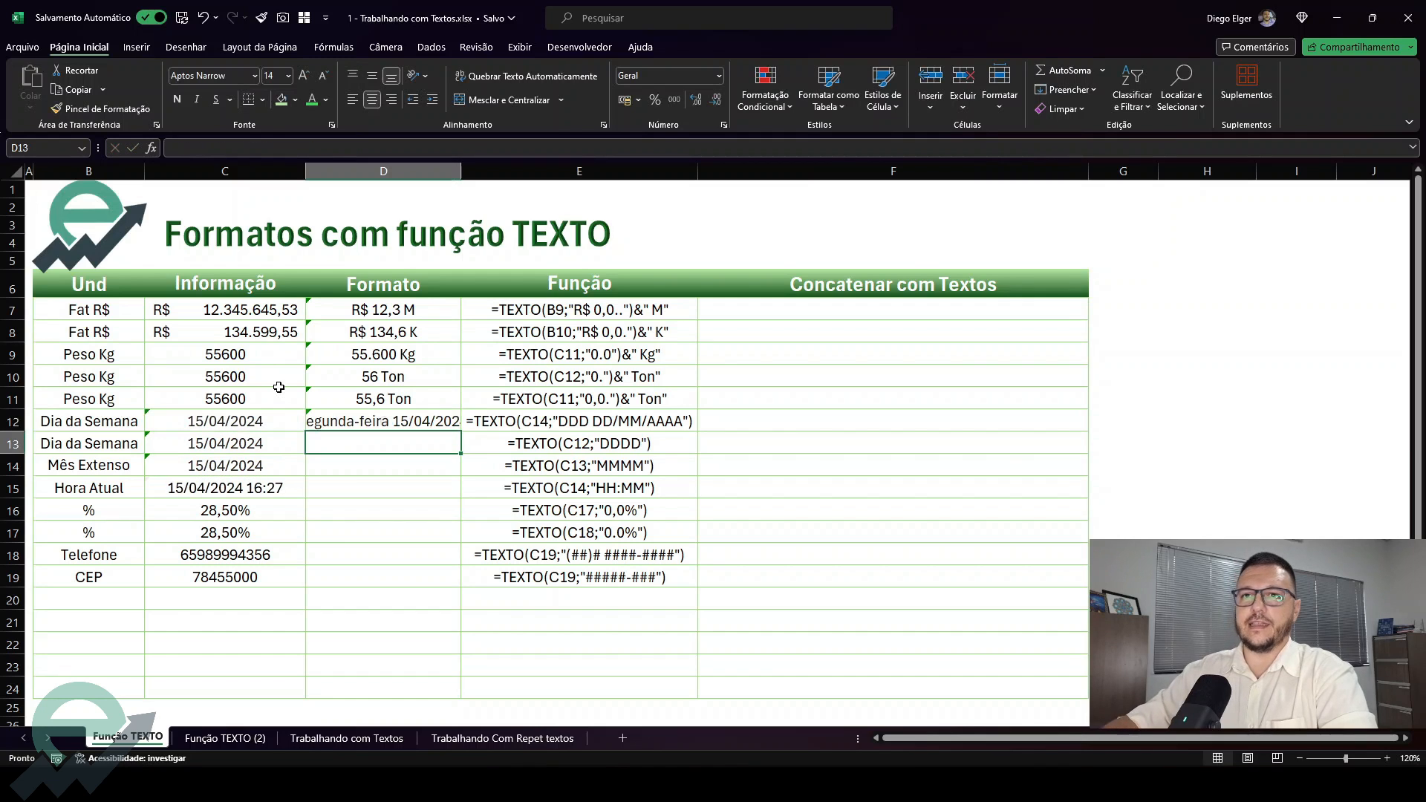
double_click(456, 175)
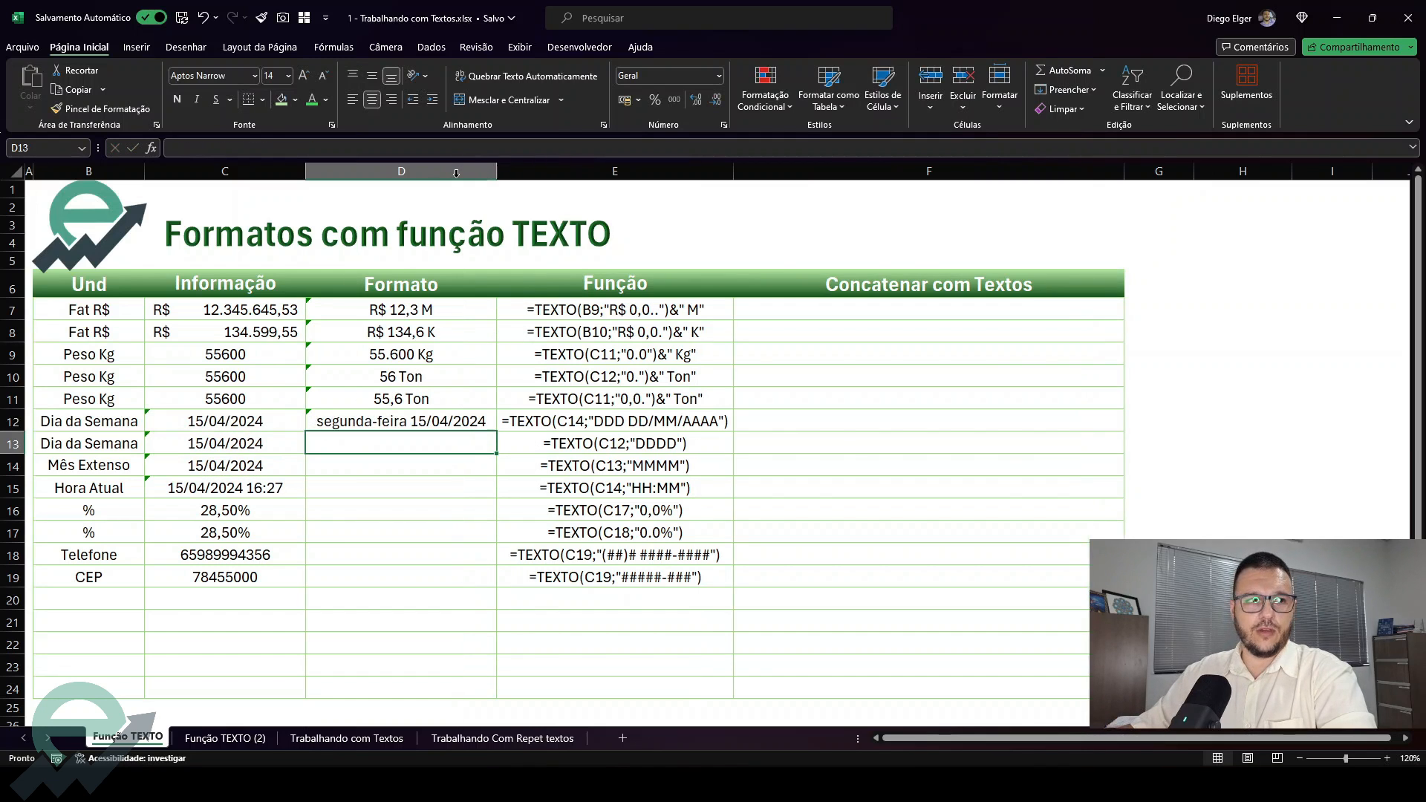
key("Up")
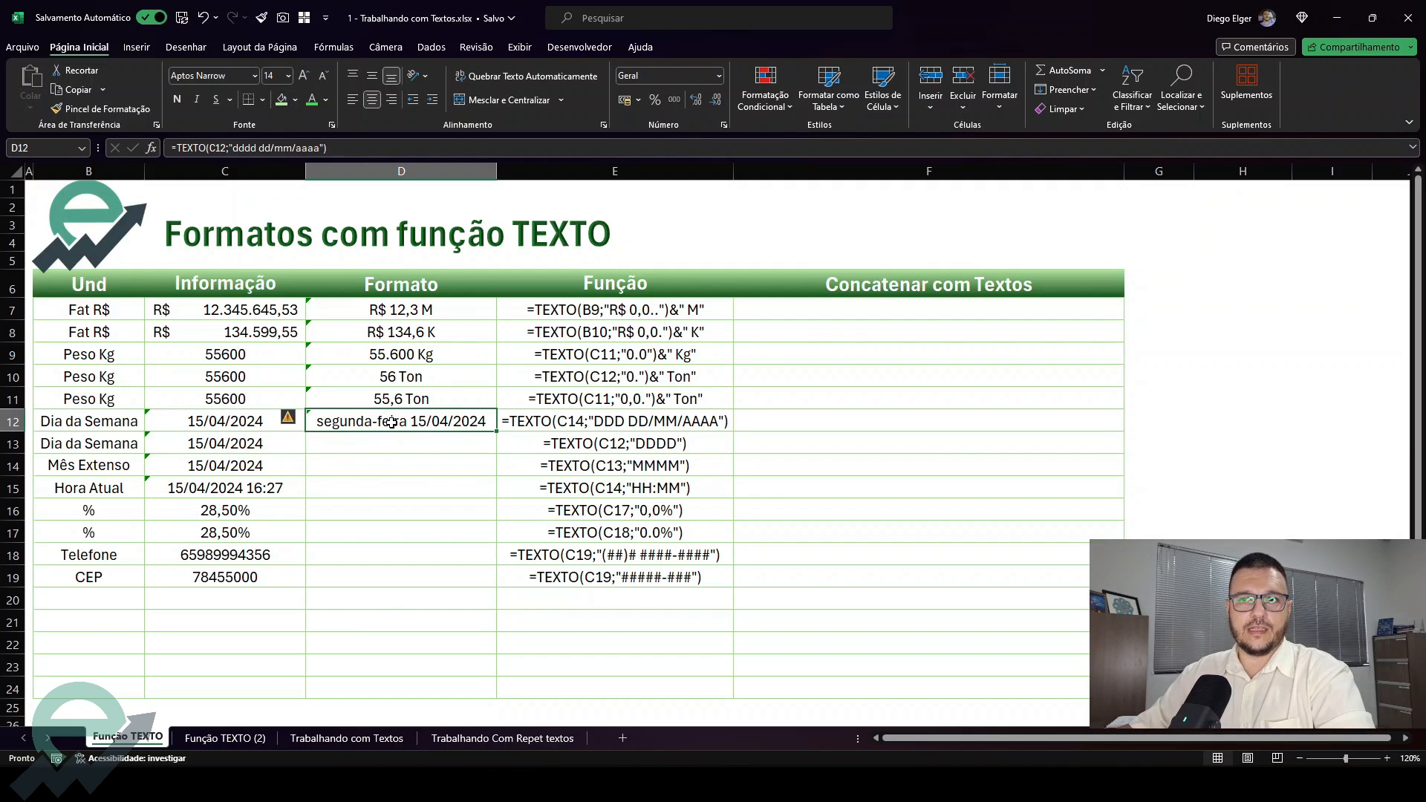
Undo the column D width and D12 format changes, and review the ddd code in D12's formula
key("ctrl+z")
key("ctrl+z")
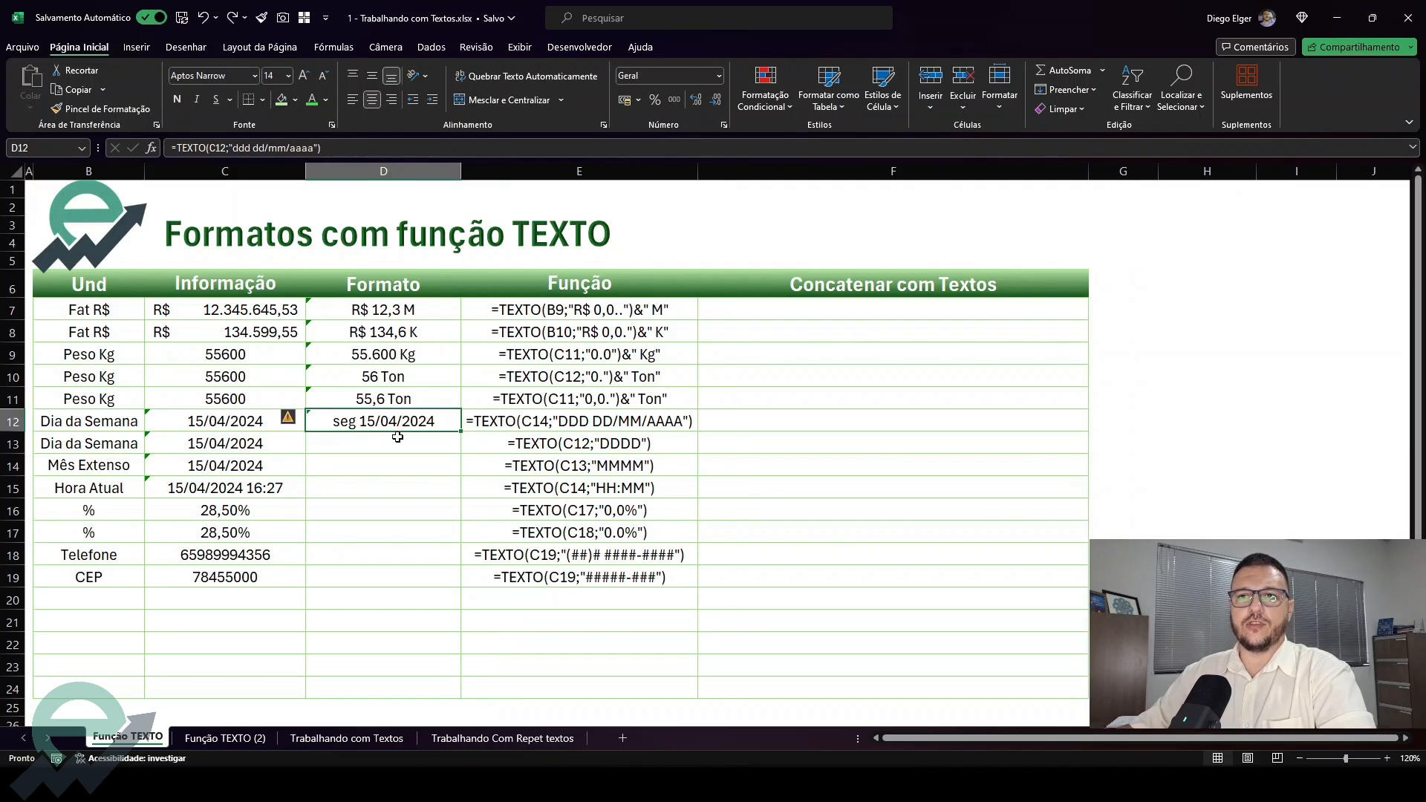
double_click(357, 421)
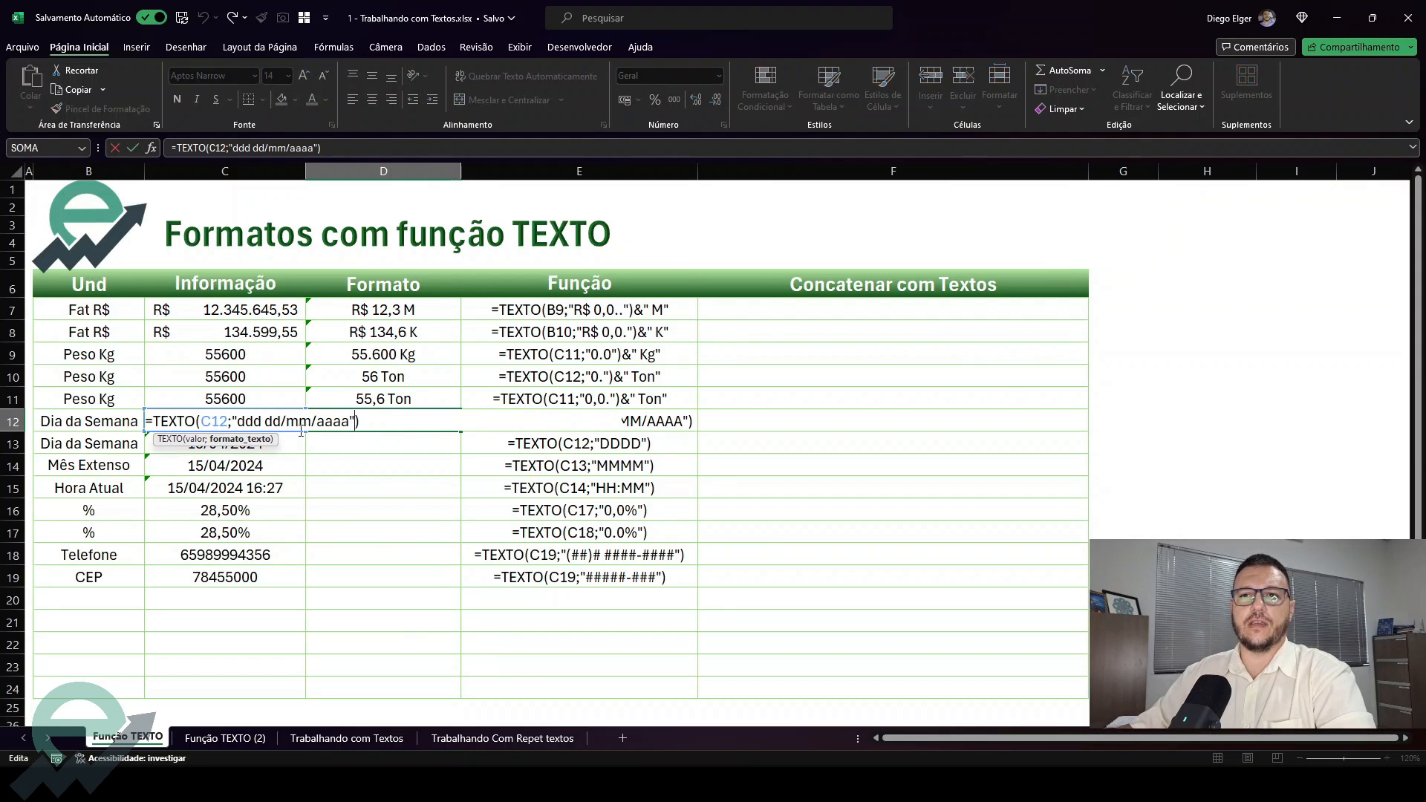
left_click(257, 422)
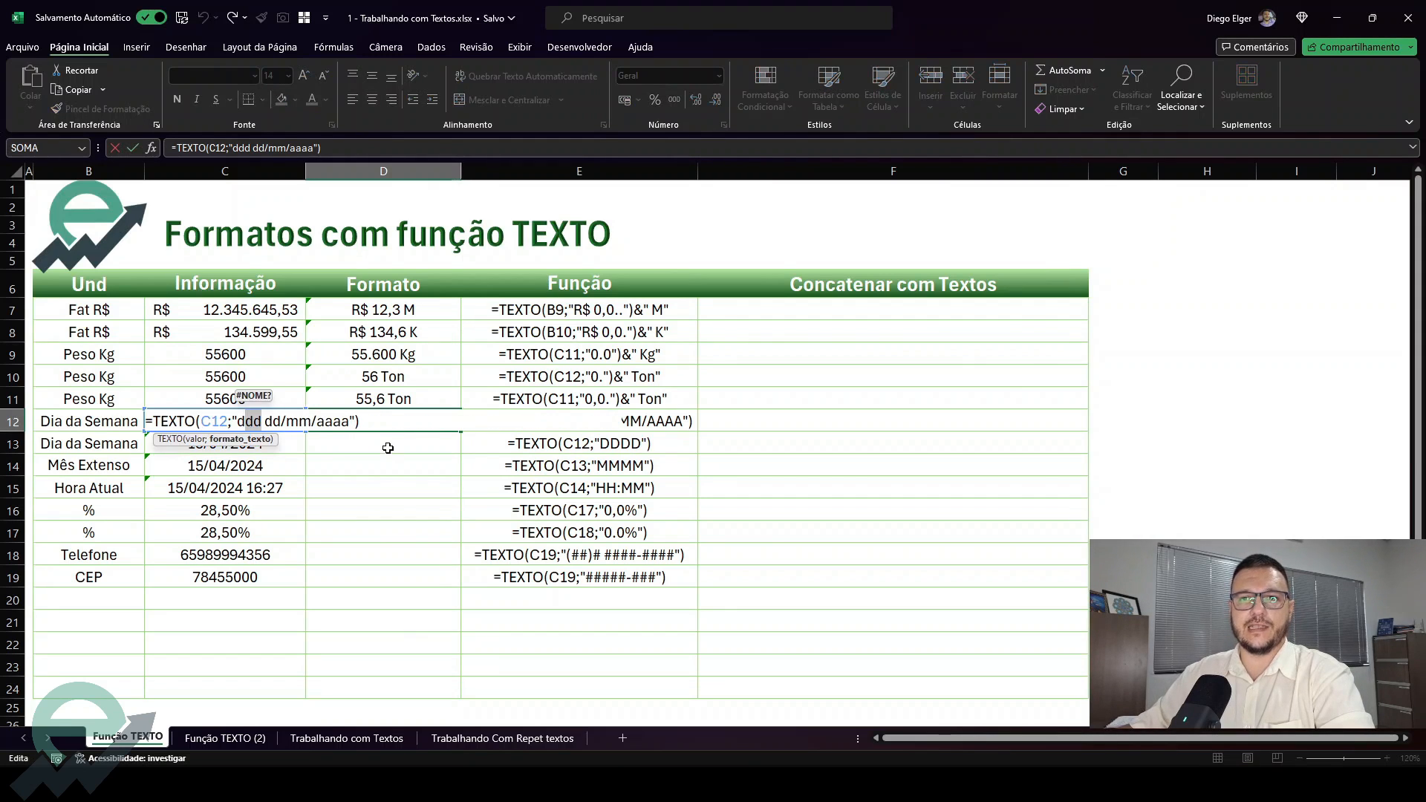
key("Return")
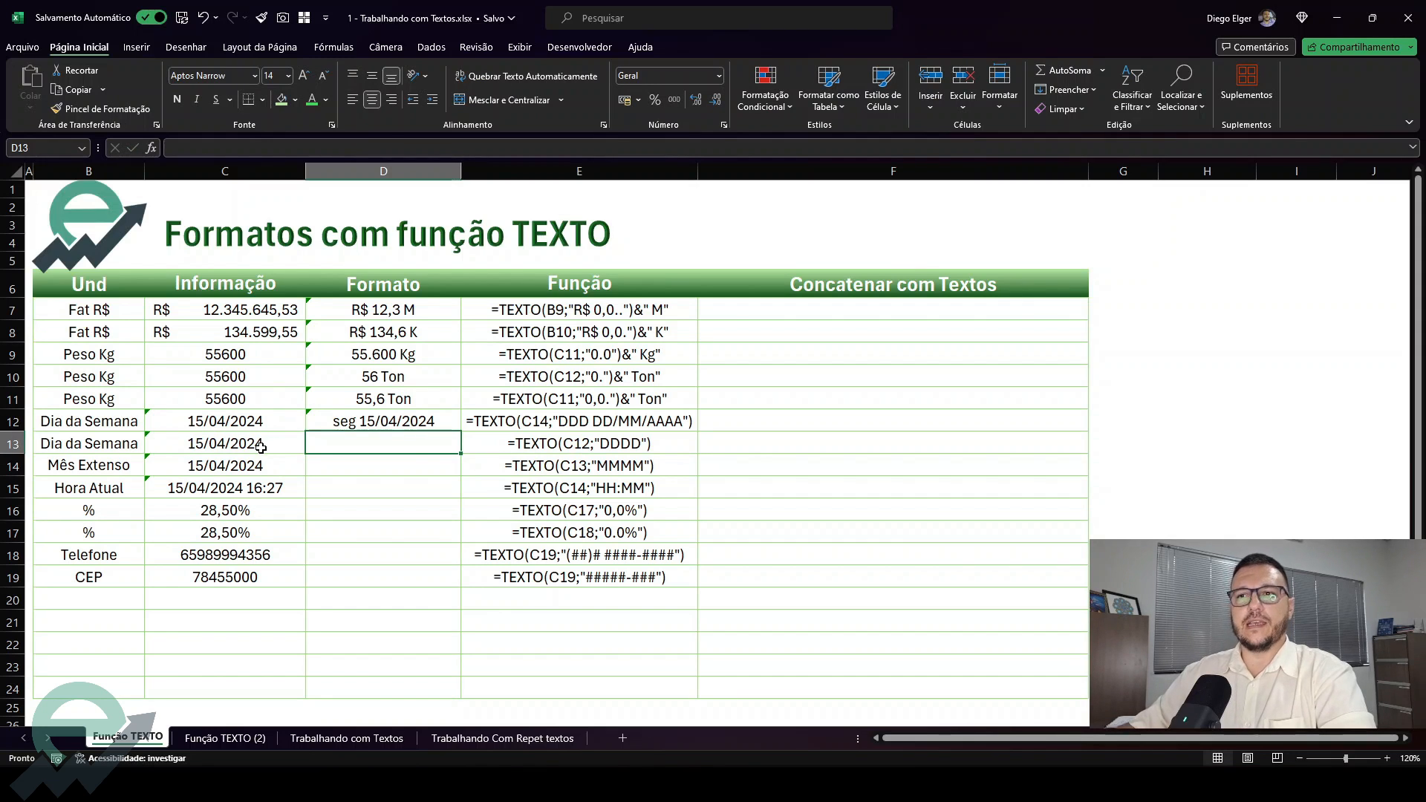
Enter =TEXTO(C13;"dddd") in D13 to show the full weekday name, and check it against its source date
type("=e")
key("BackSpace")
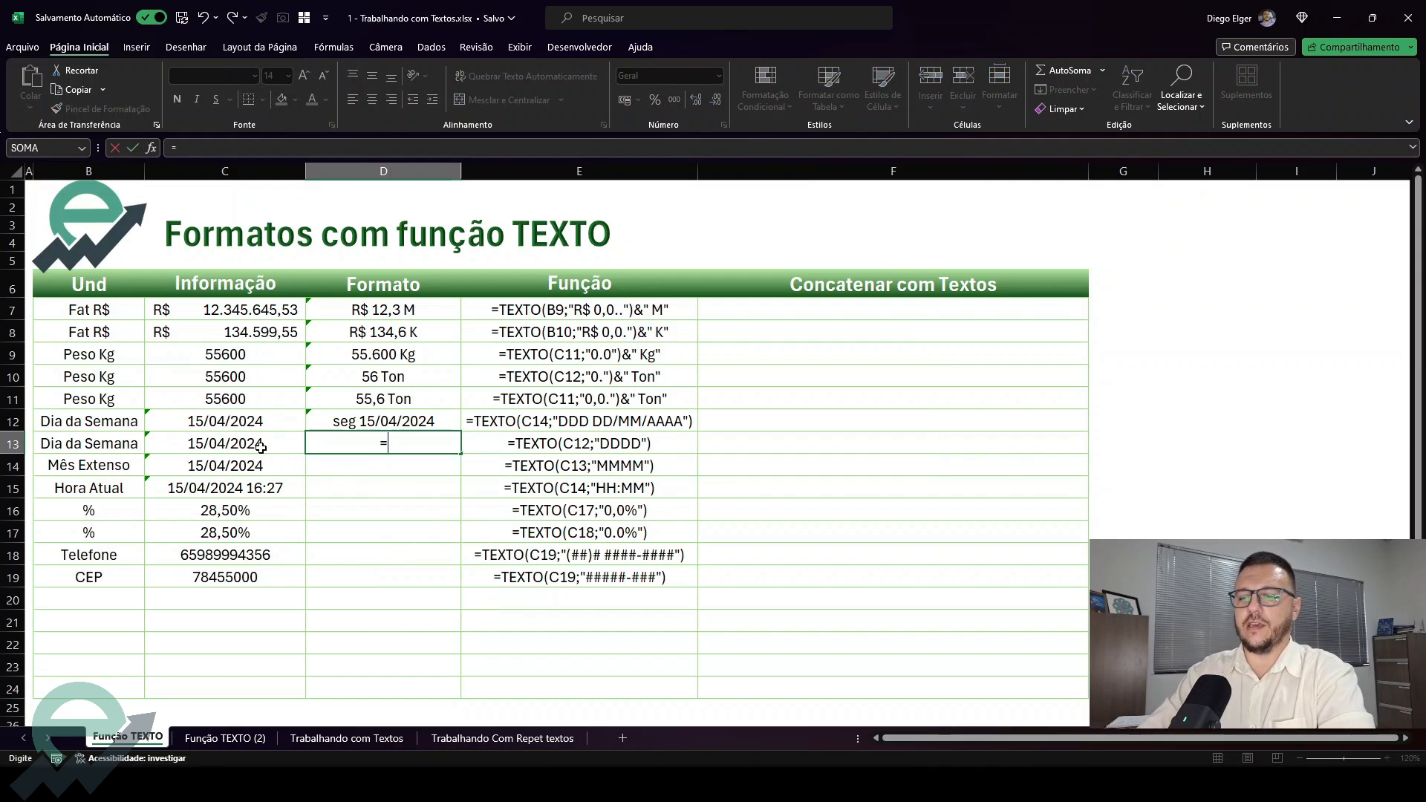
type("te")
key("Tab")
key("BackSpace")
key("BackSpace")
key("BackSpace")
key("BackSpace")
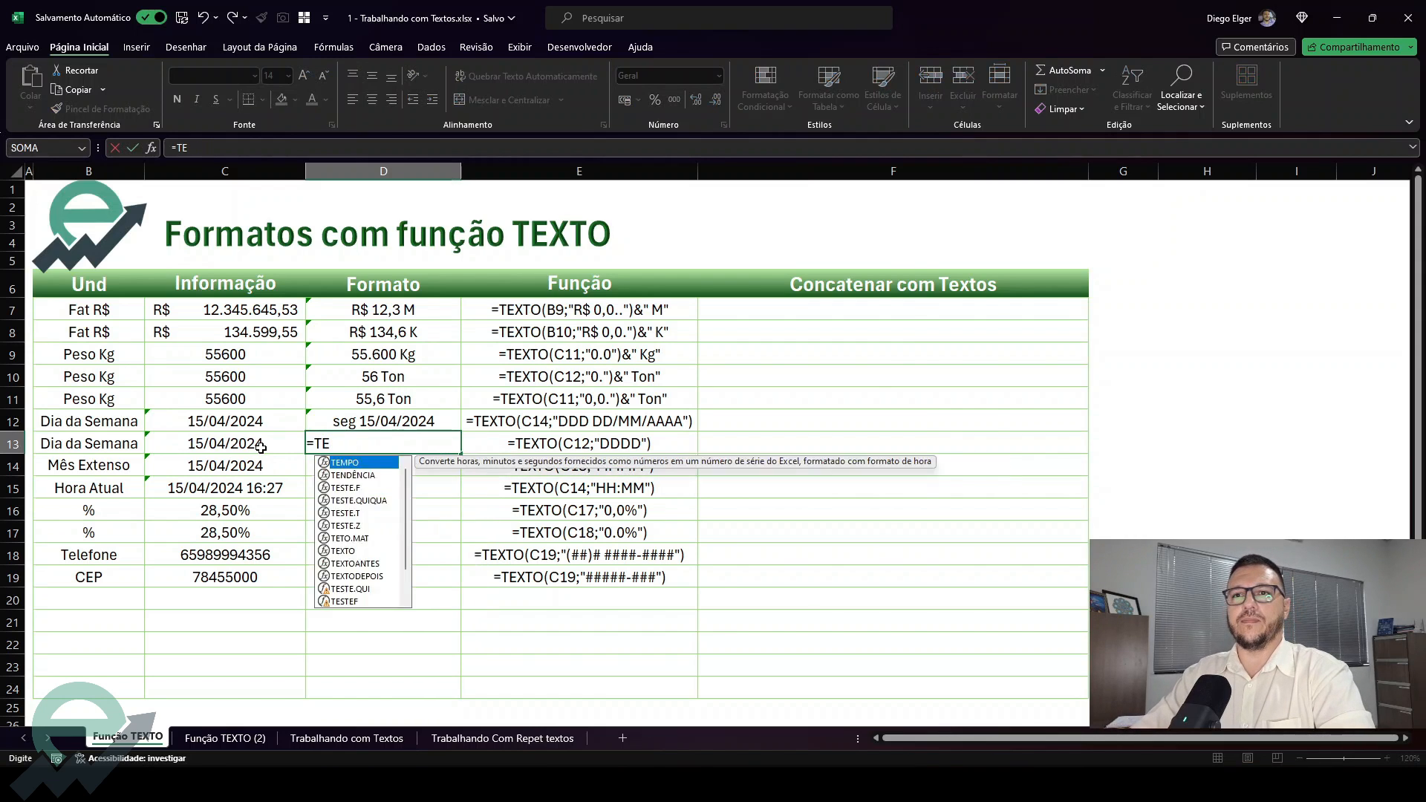
type("x")
key("Tab")
left_click(260, 445)
type(";")
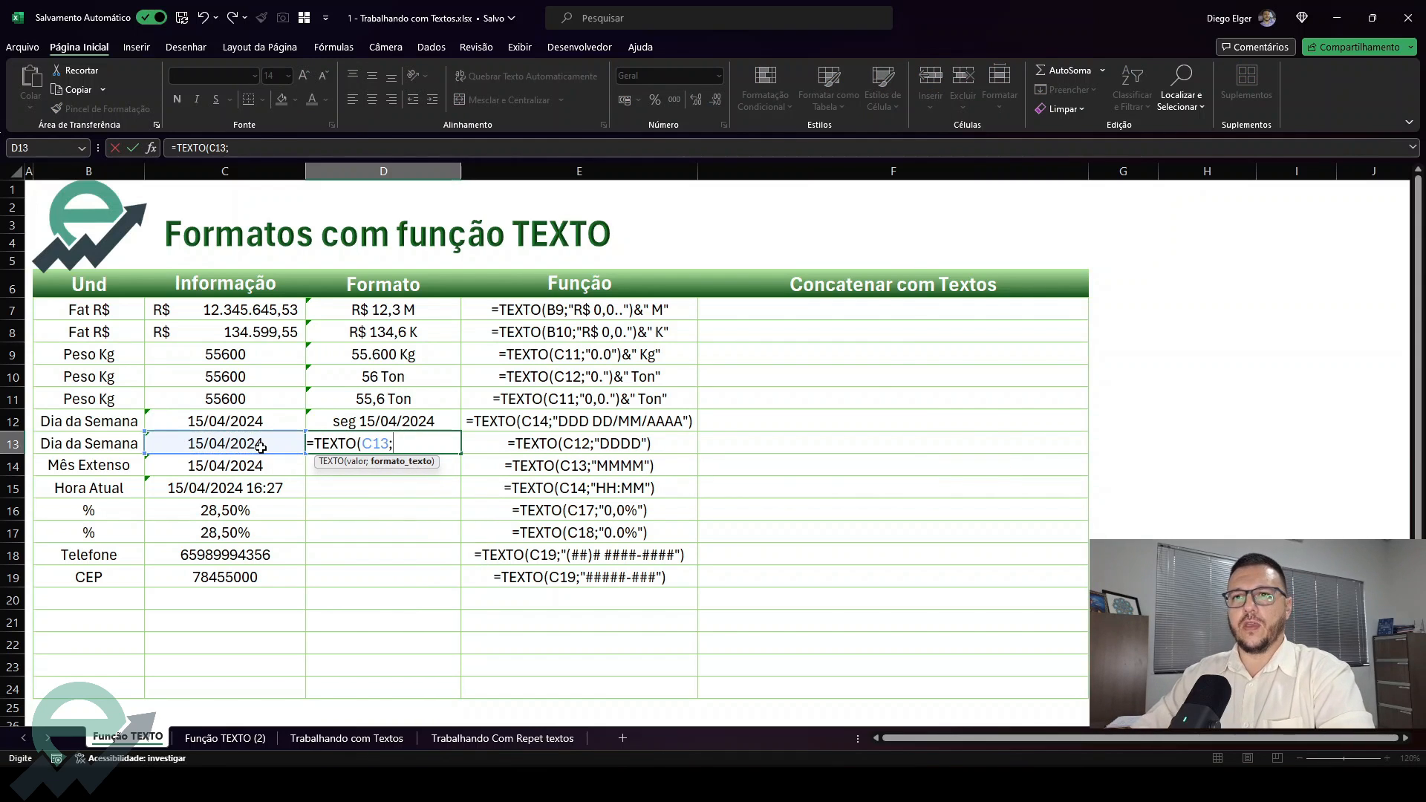
type("\"dddd")
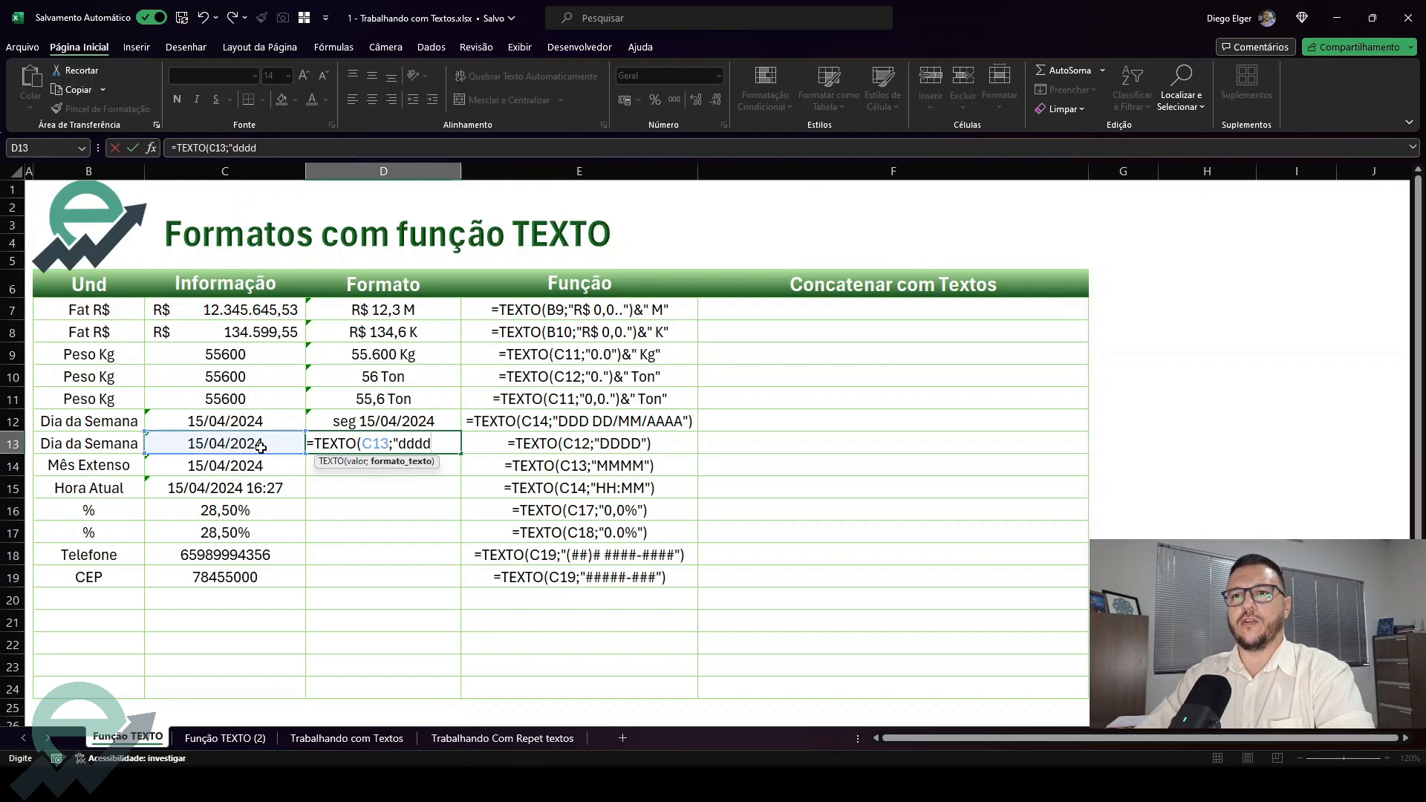
type("\")")
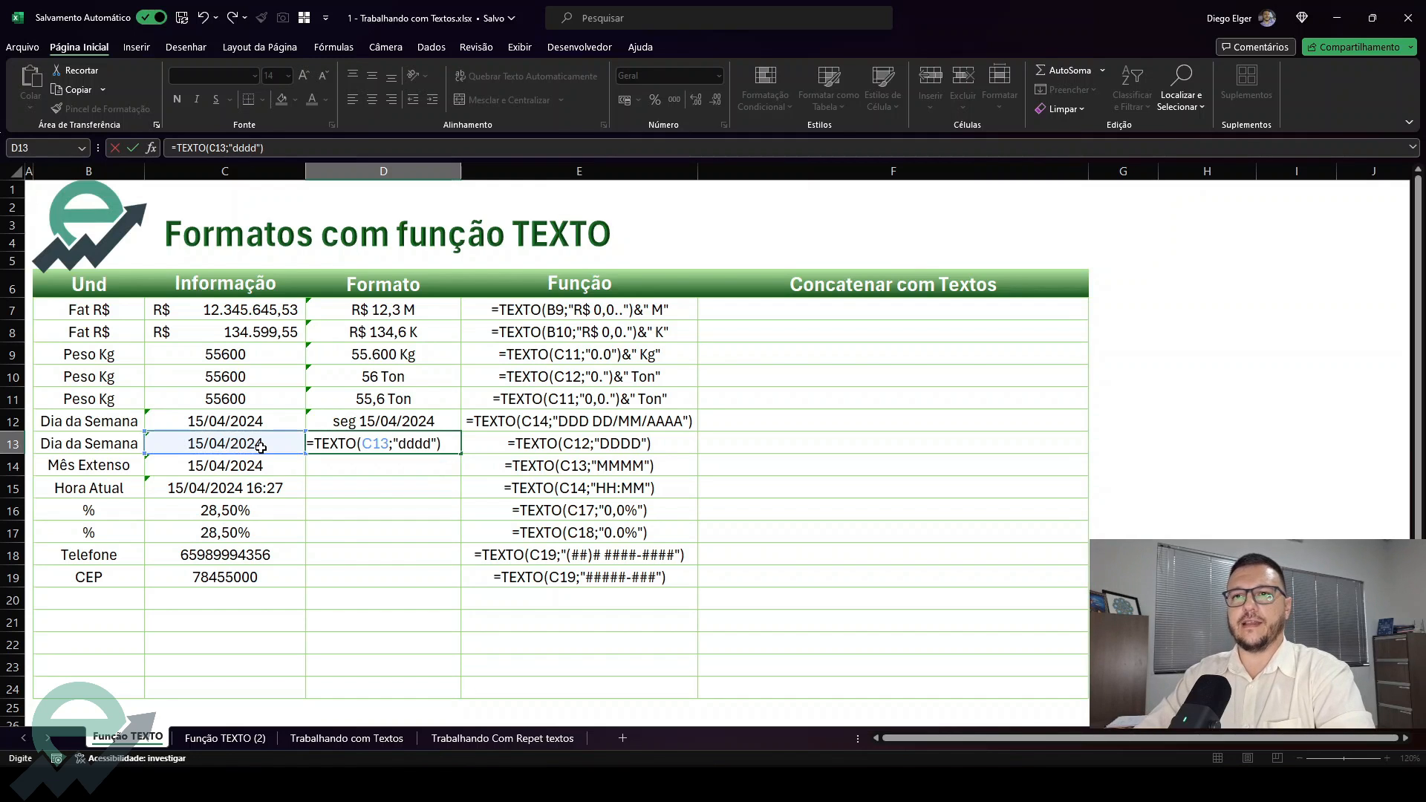
key("Return")
left_click(262, 440)
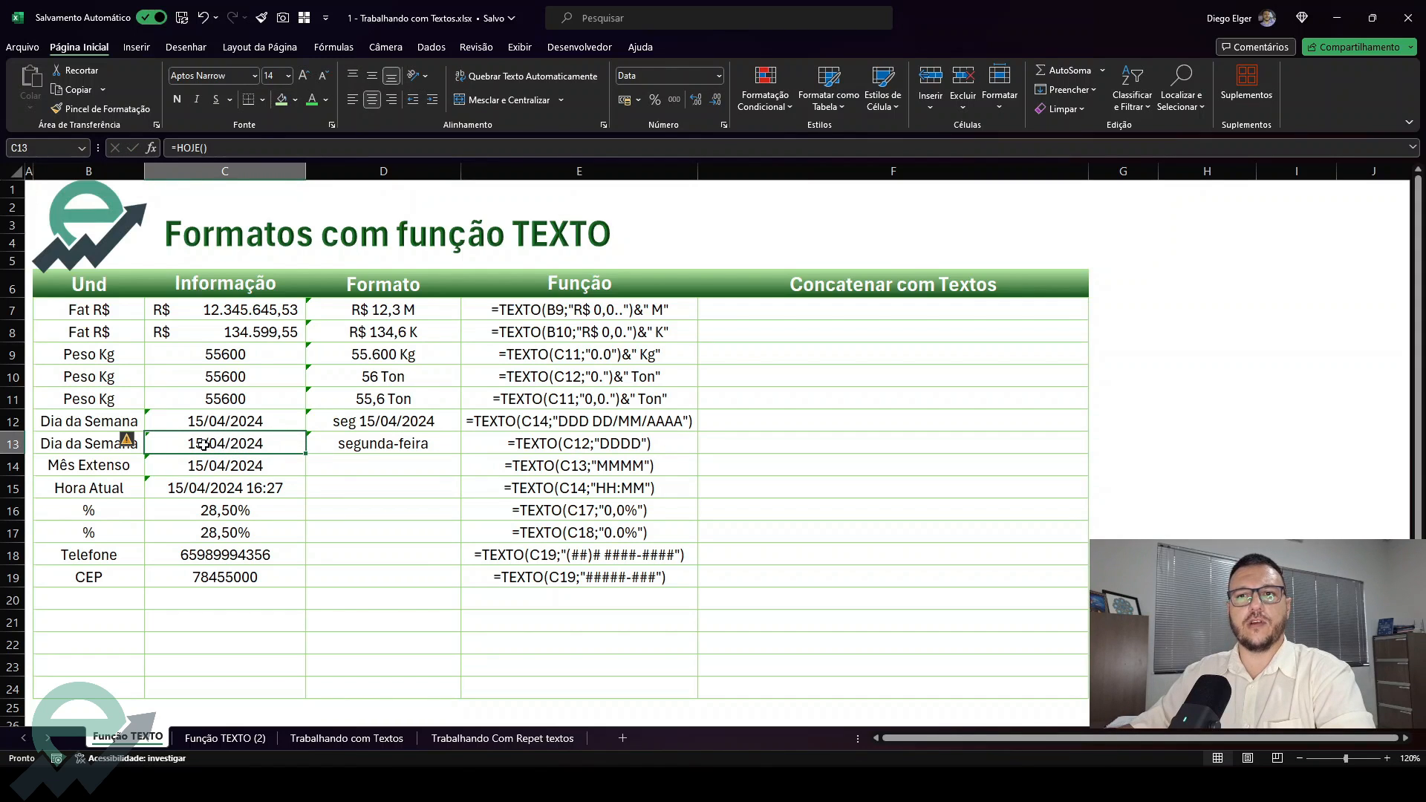
Enter =TEXTO(C14;"mmmm") in D14 to show the full month name
left_click(369, 456)
type("=t")
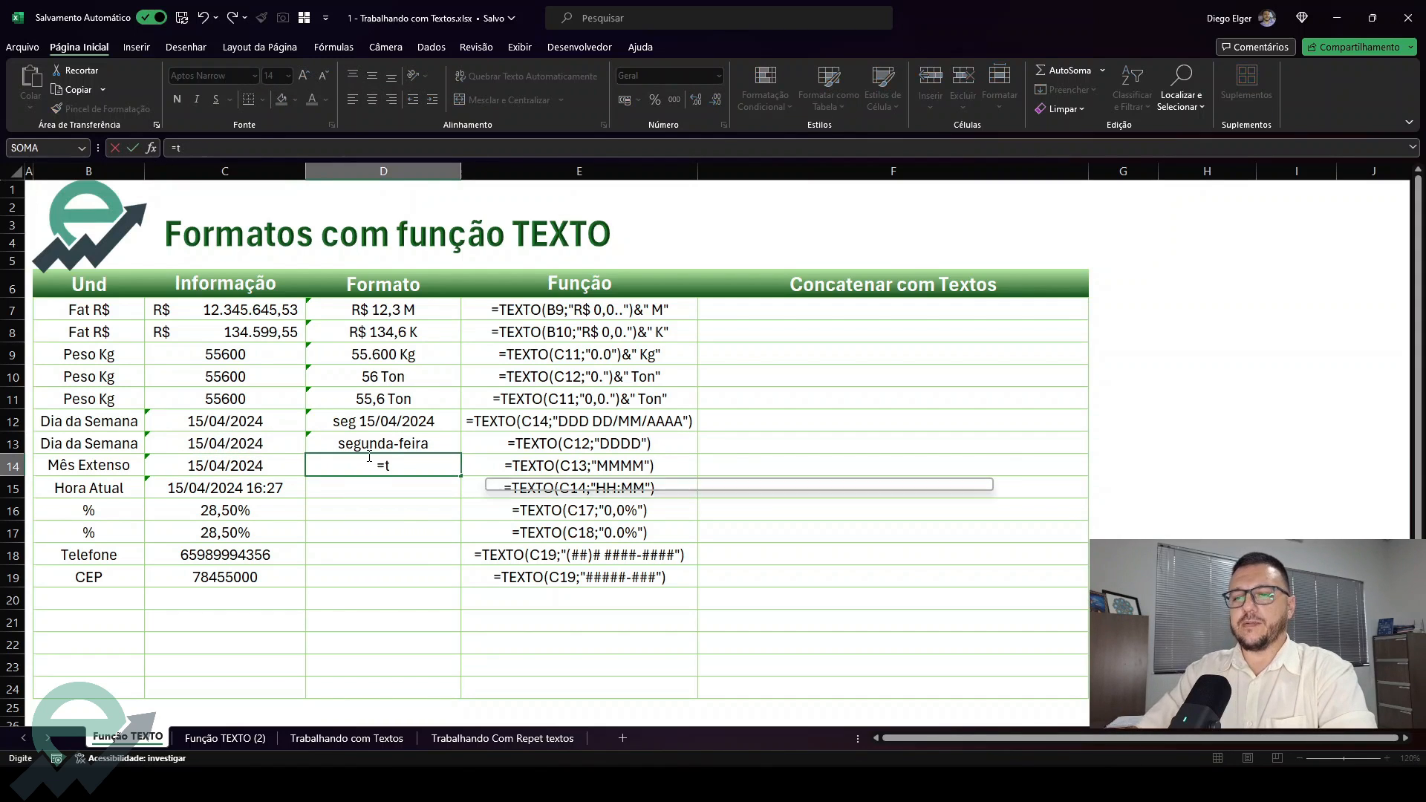
type("ext")
key("Tab")
key("Left")
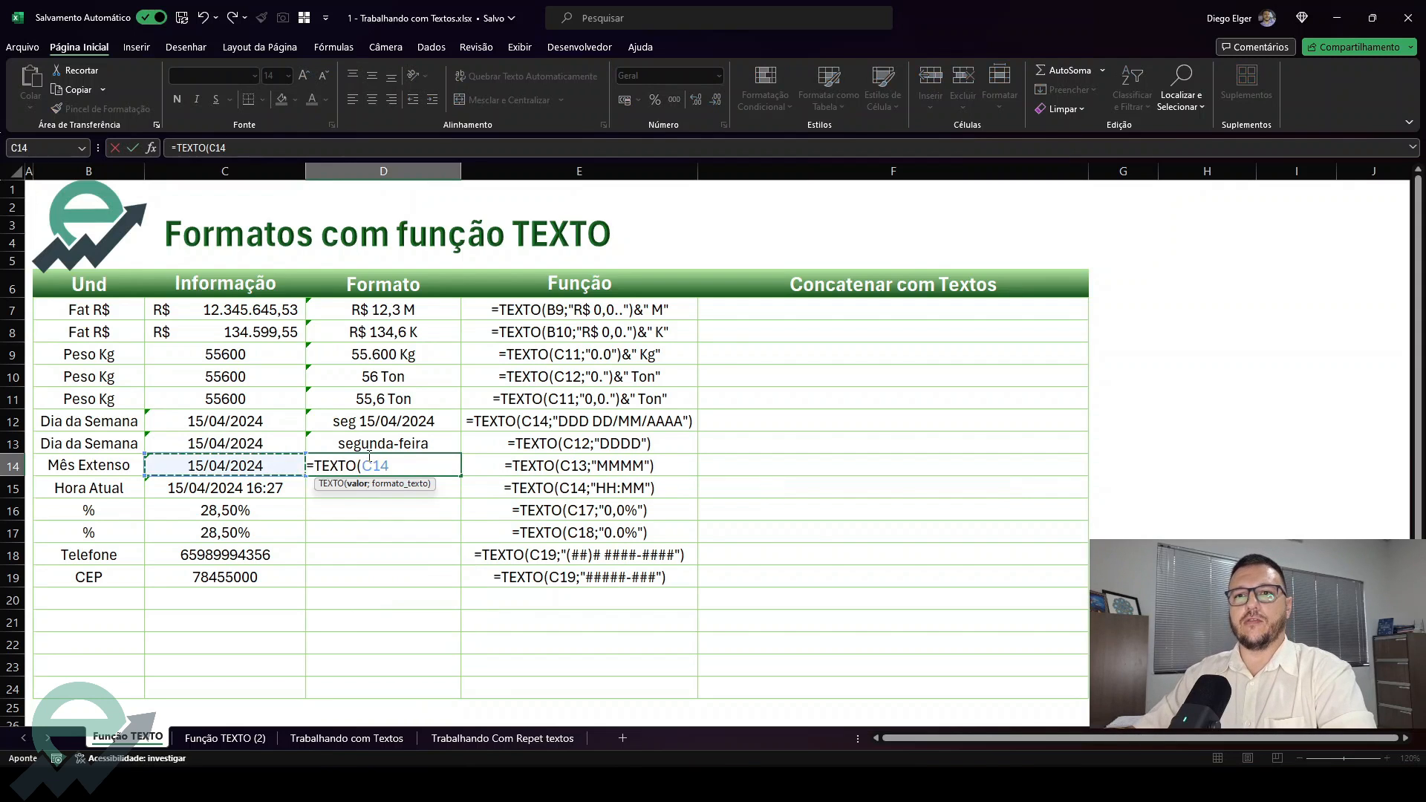
type(";\"")
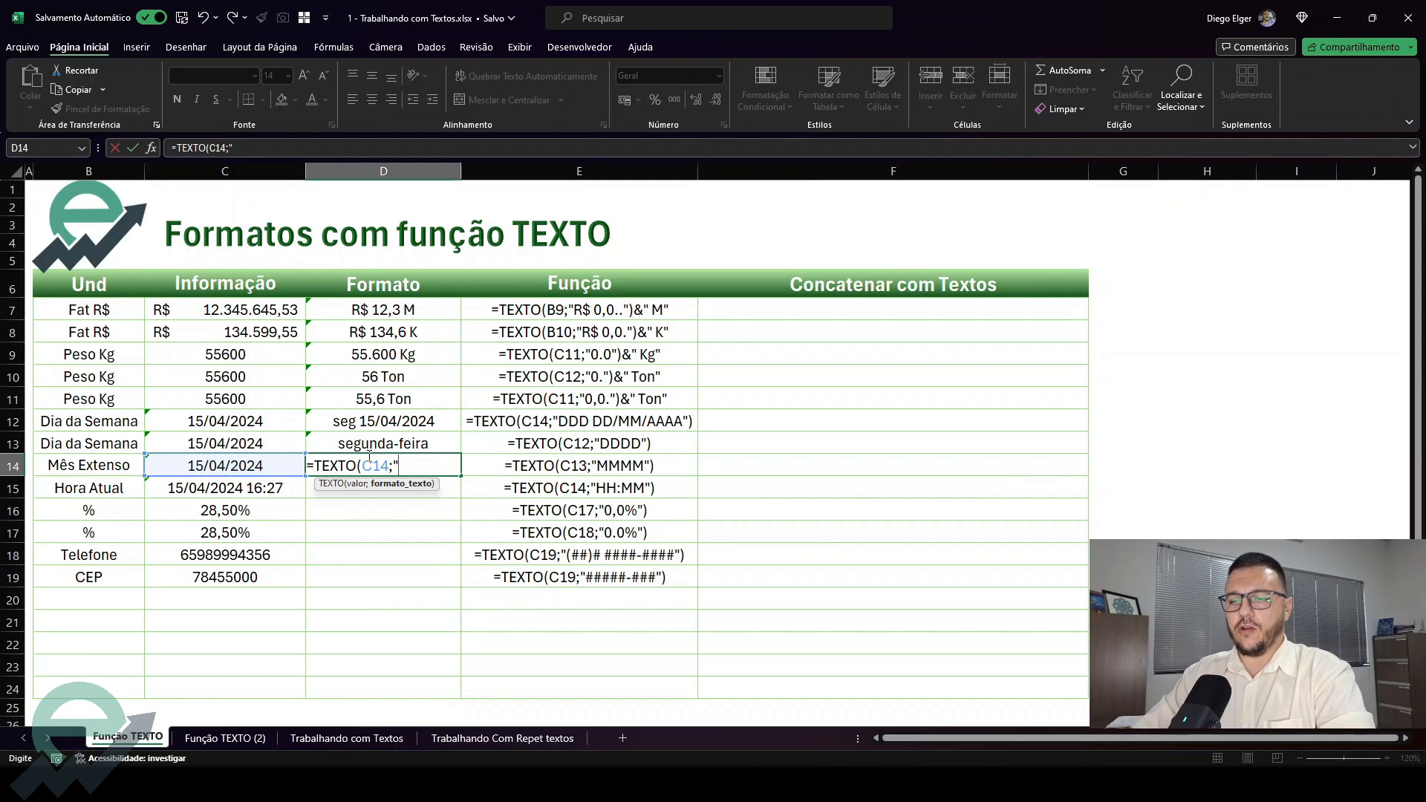
type("mmmm\"")
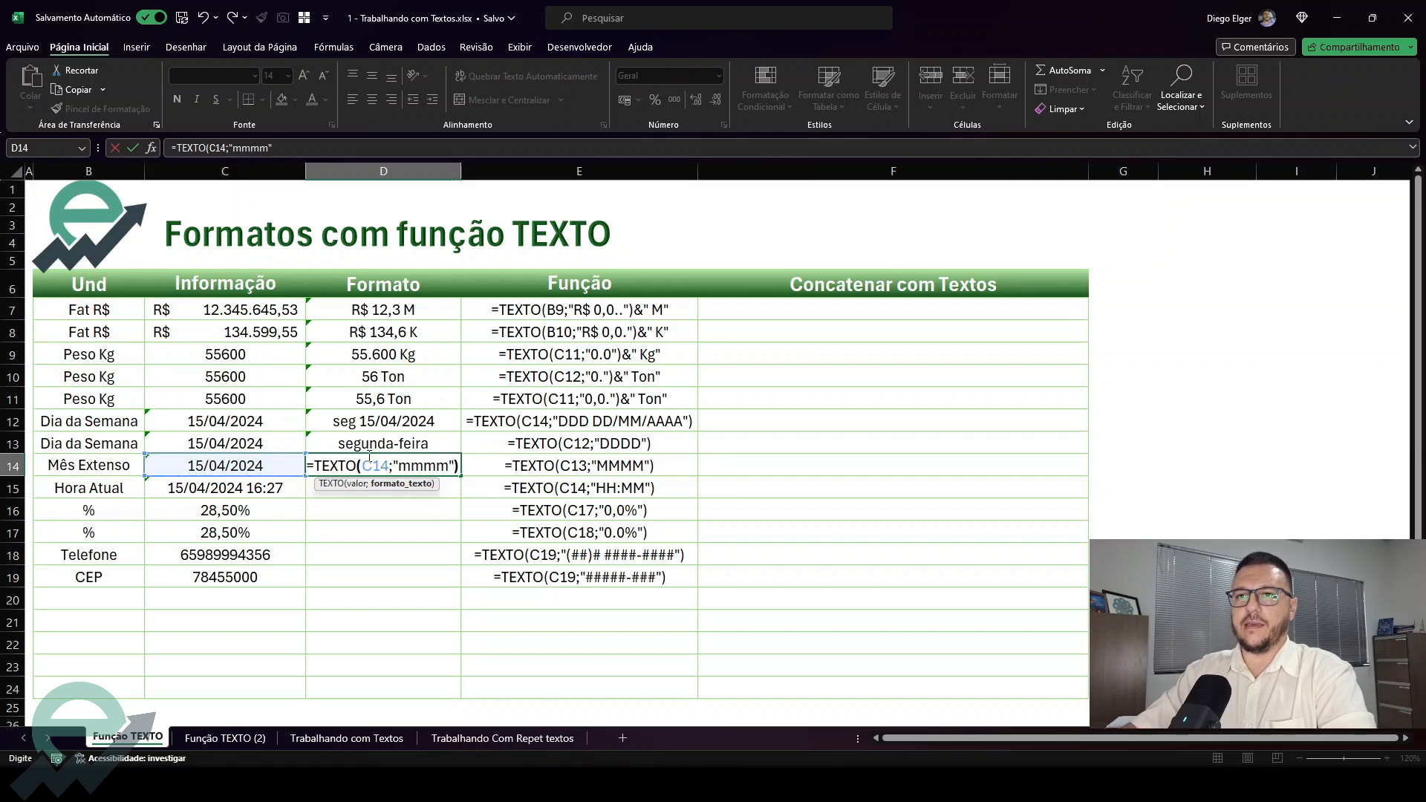
type(")")
key("ctrl+Return")
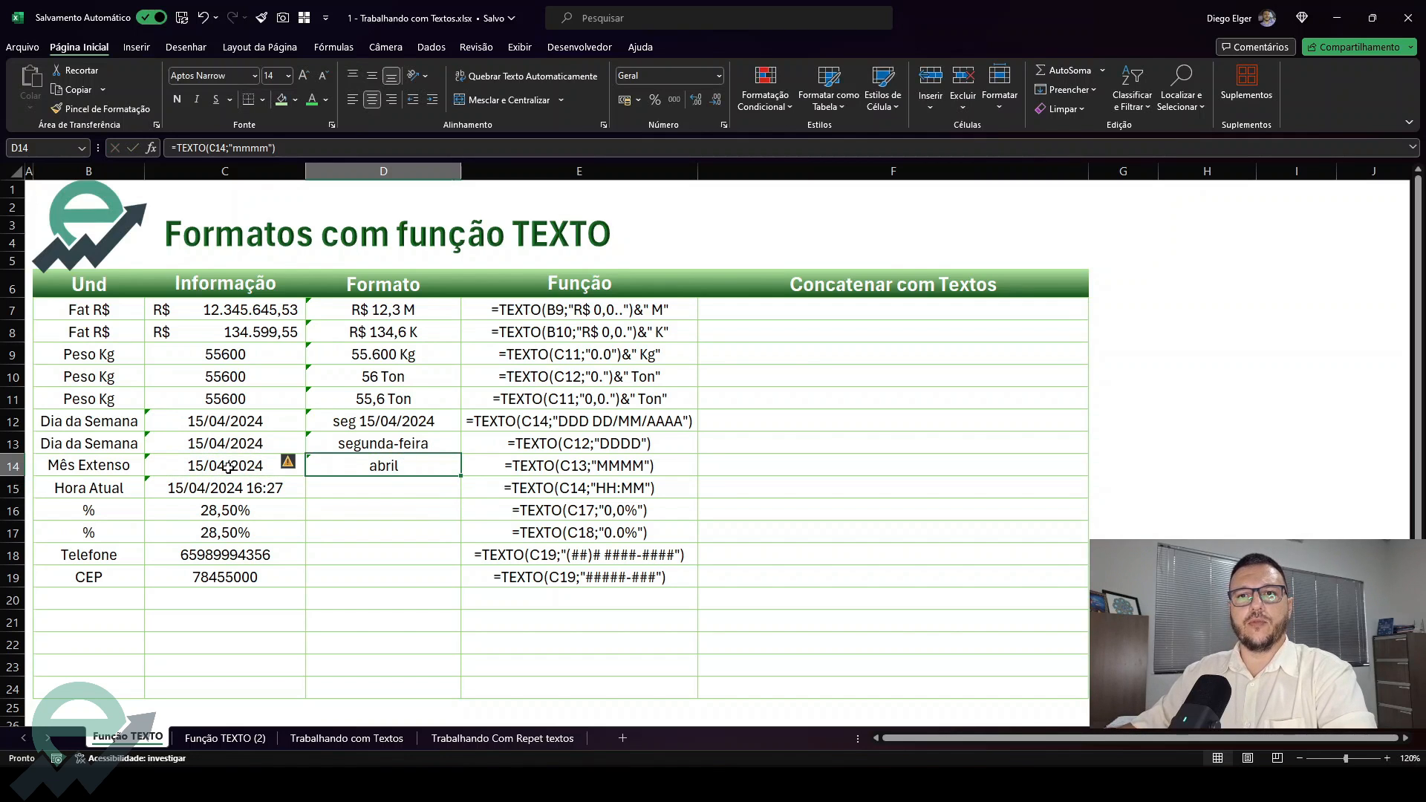
Try the abbreviated month format "mmm" in D14's formula
double_click(444, 461)
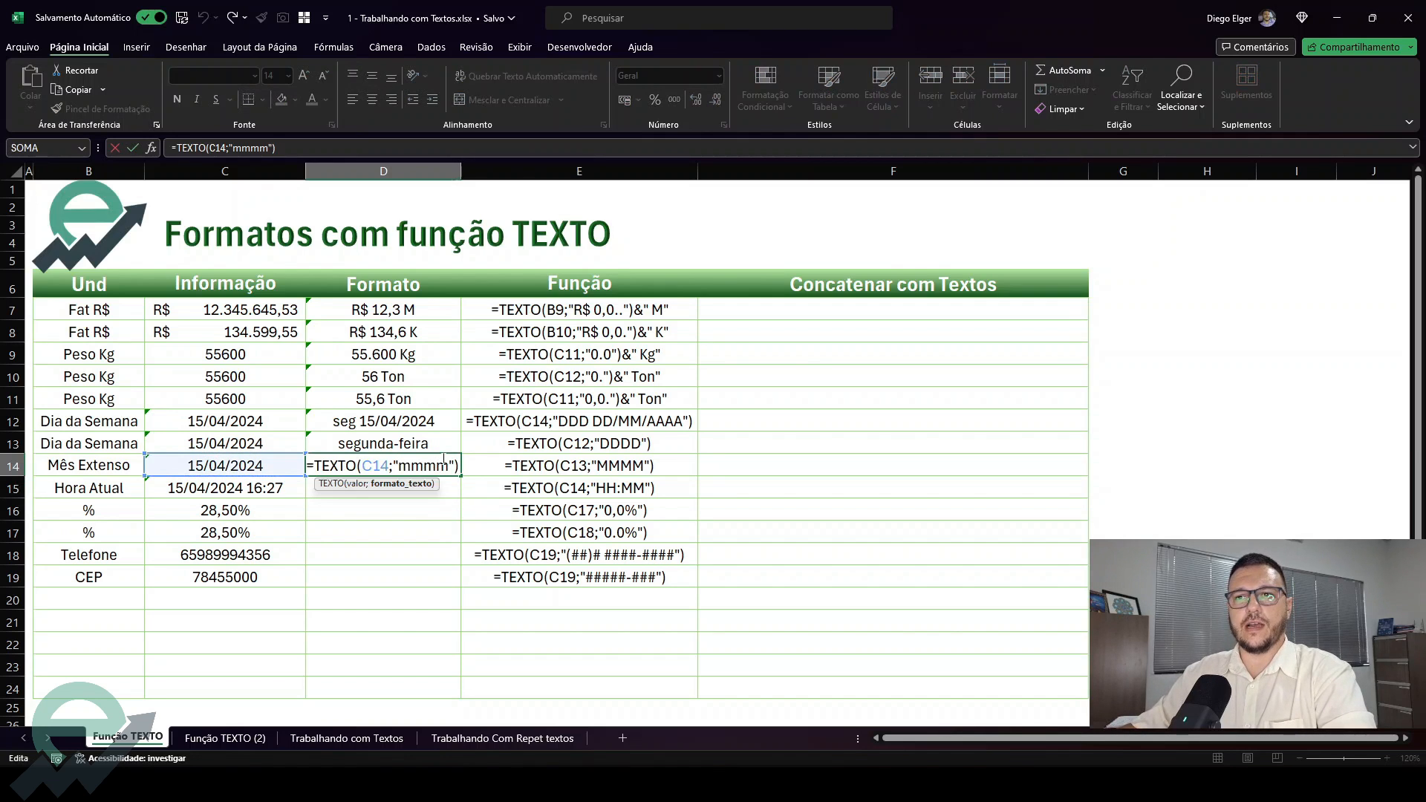
key("BackSpace")
key("ctrl+Return")
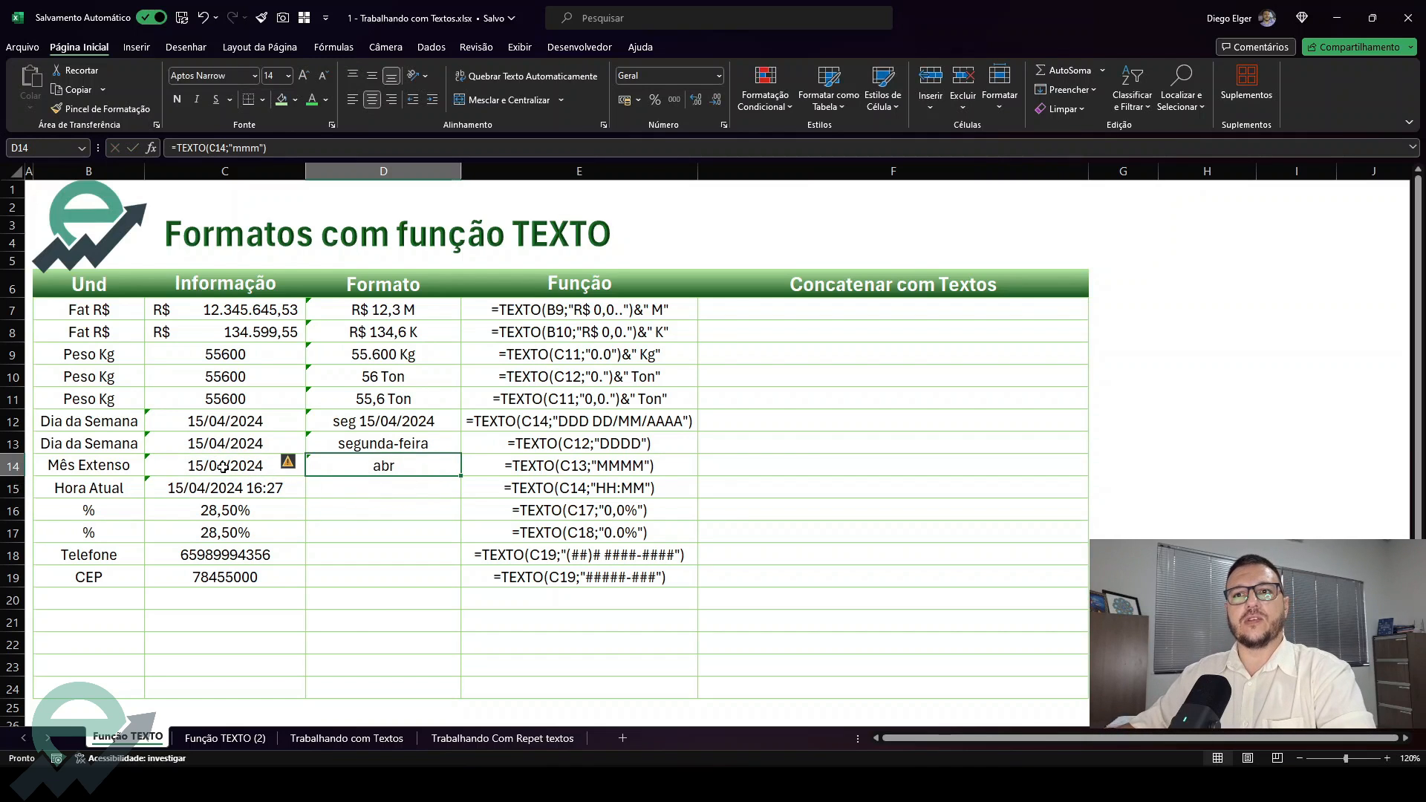
Restore the format code in D14's formula to "mmmm" for the full month name
double_click(415, 468)
type("m")
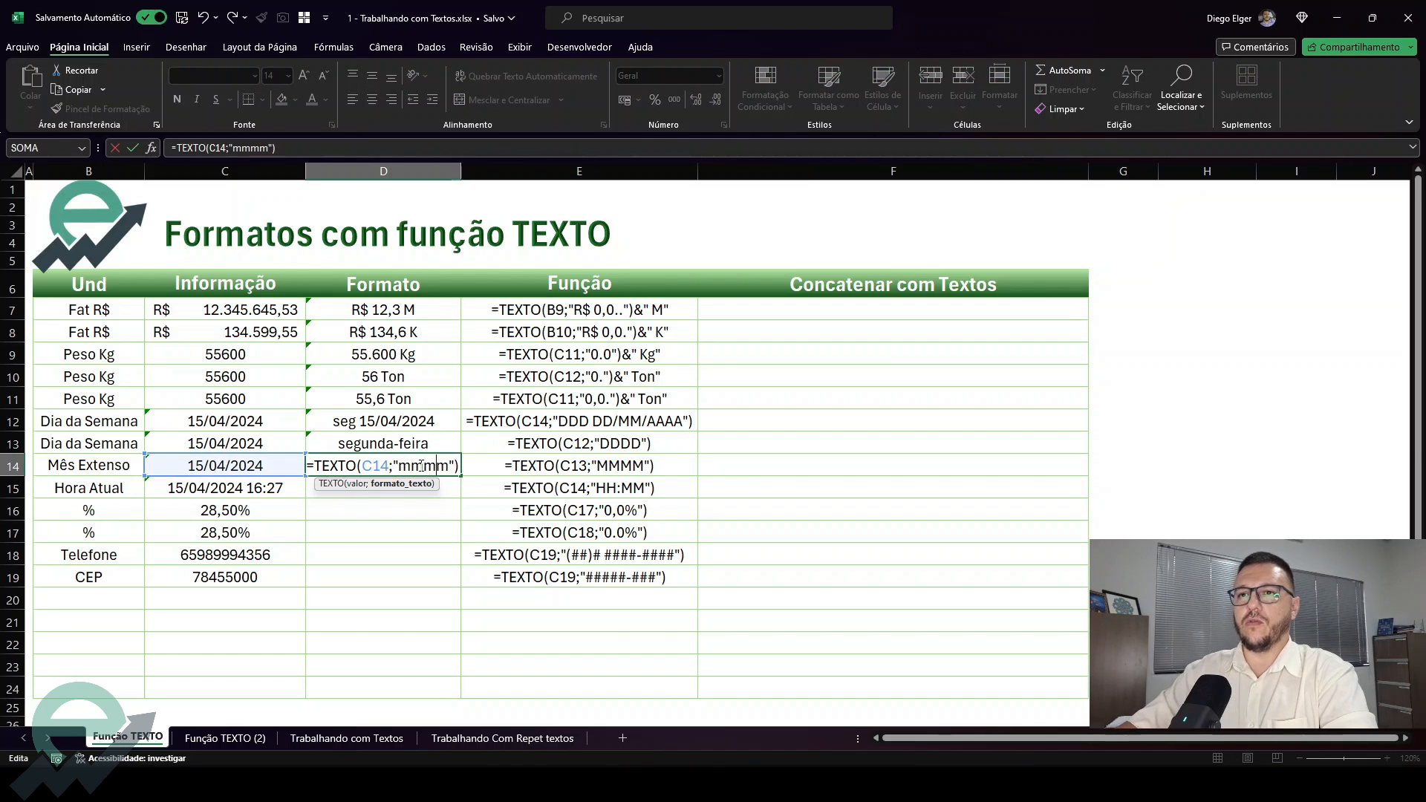
key("Return")
left_click(402, 456)
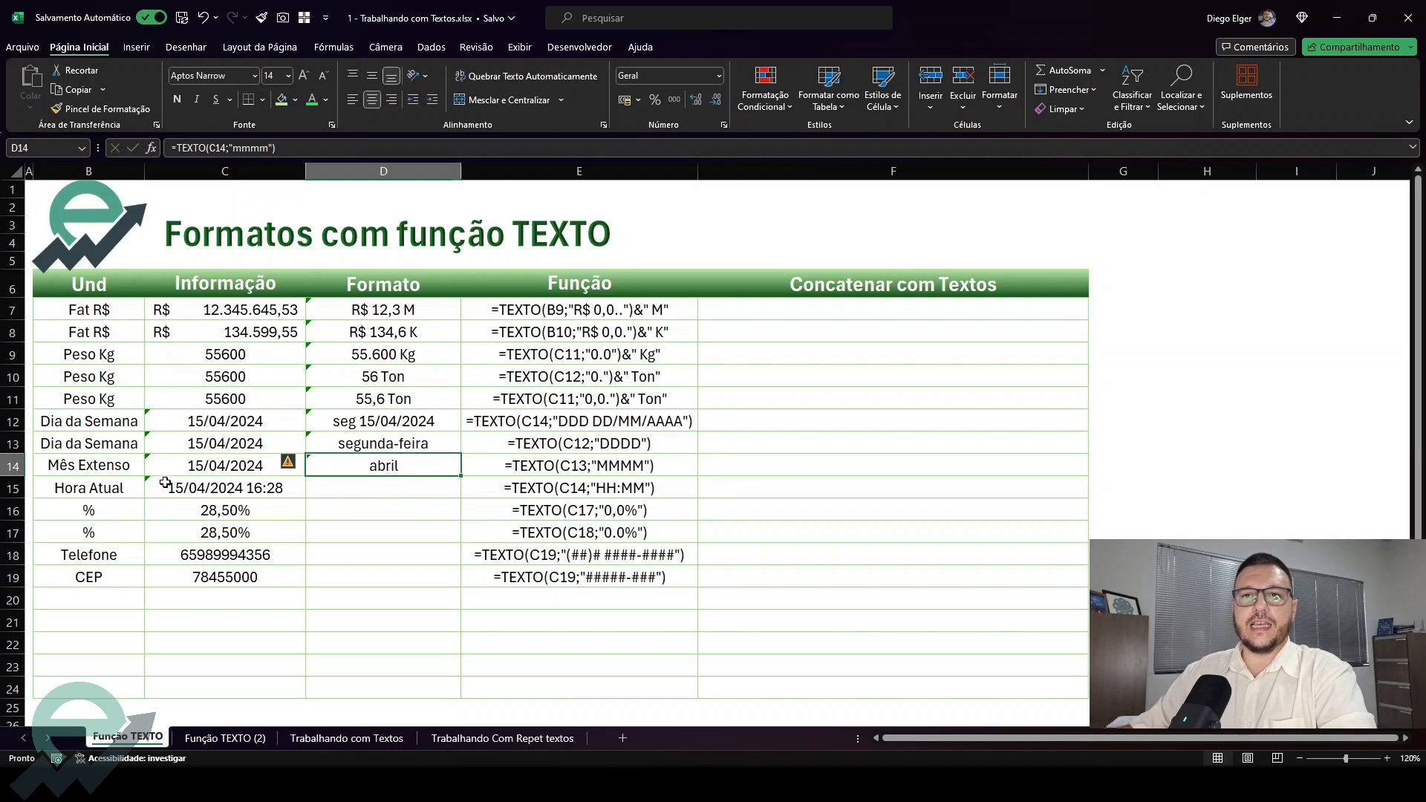
Enter =TEXTO(C15;"HH:MM") in D15 to show only the hours and minutes of the current time
left_click(332, 490)
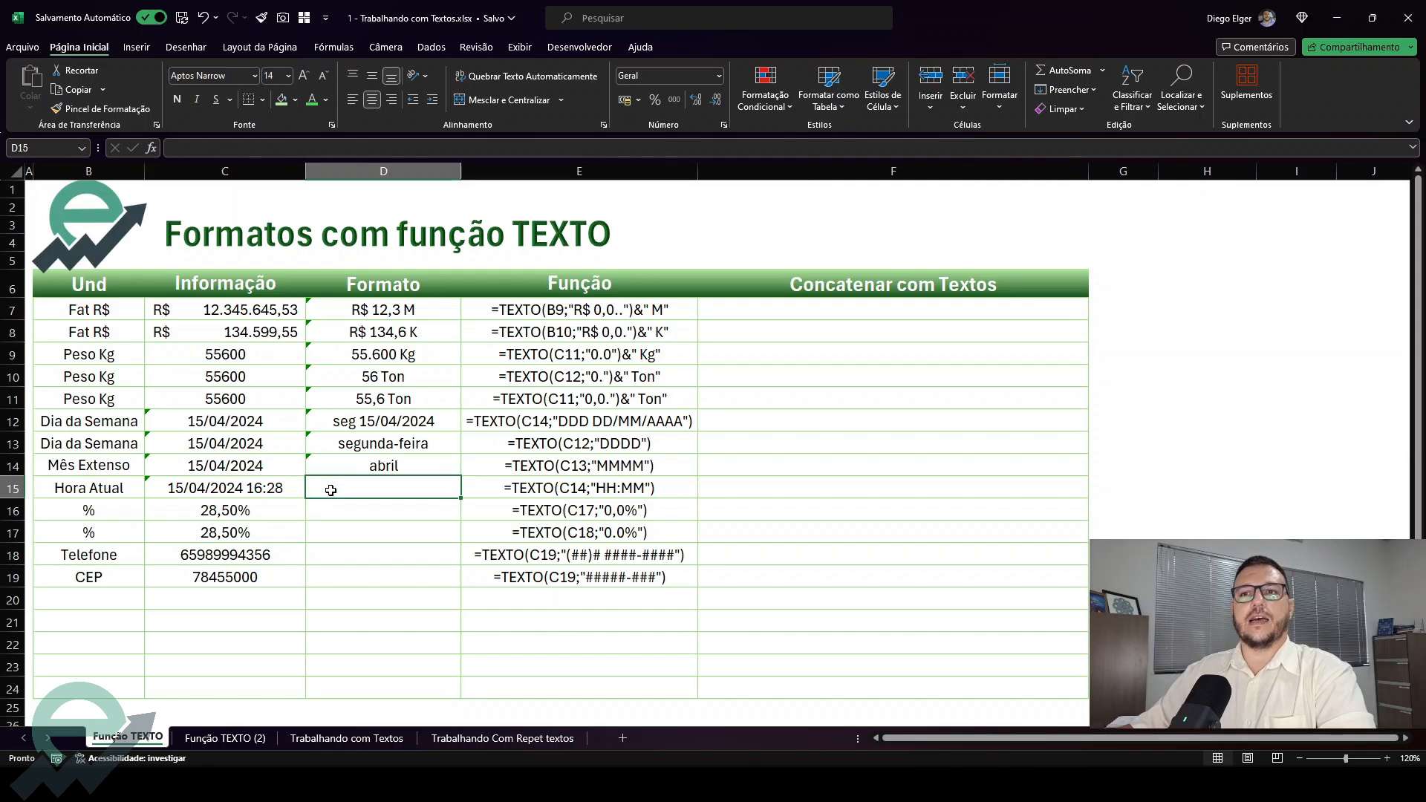
type("=text")
key("Tab")
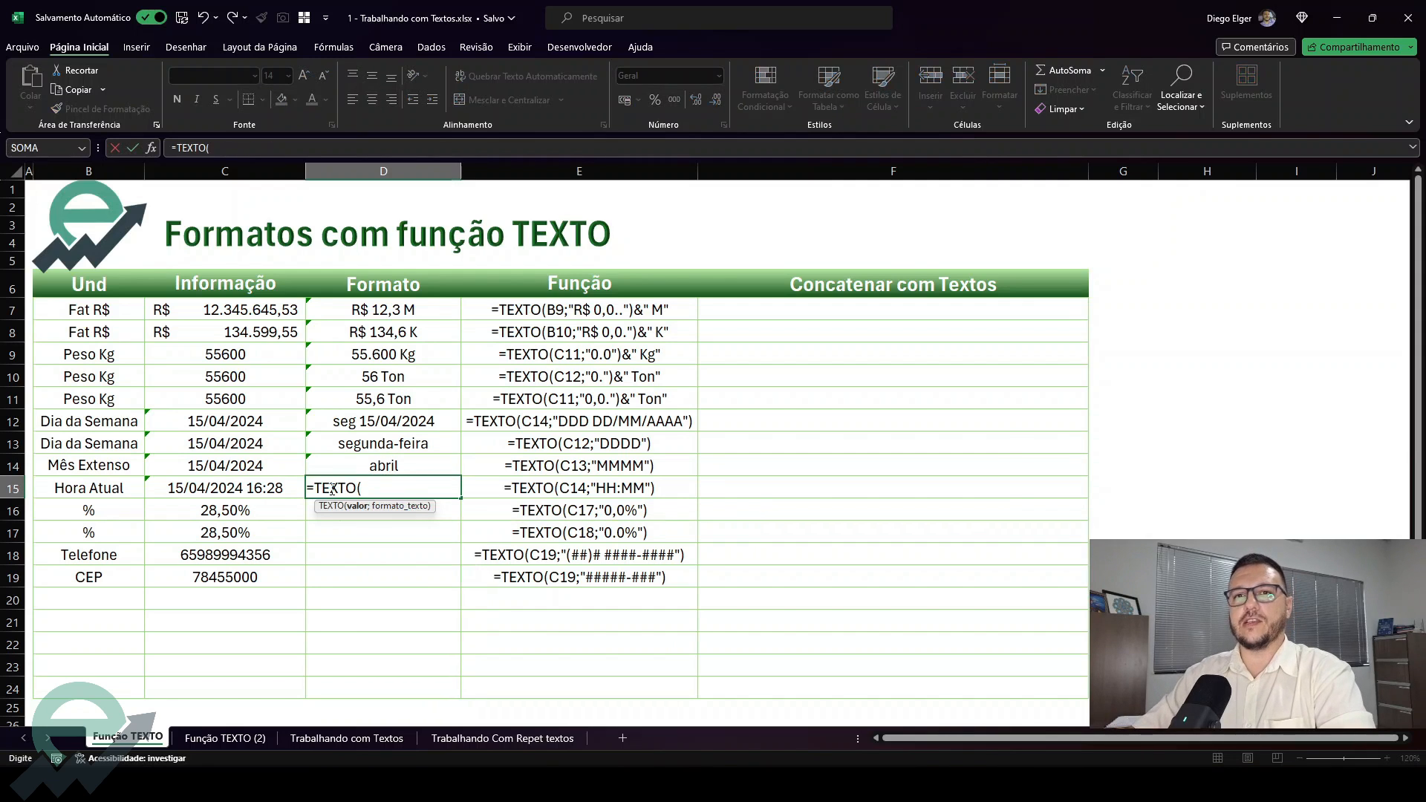
key("Left")
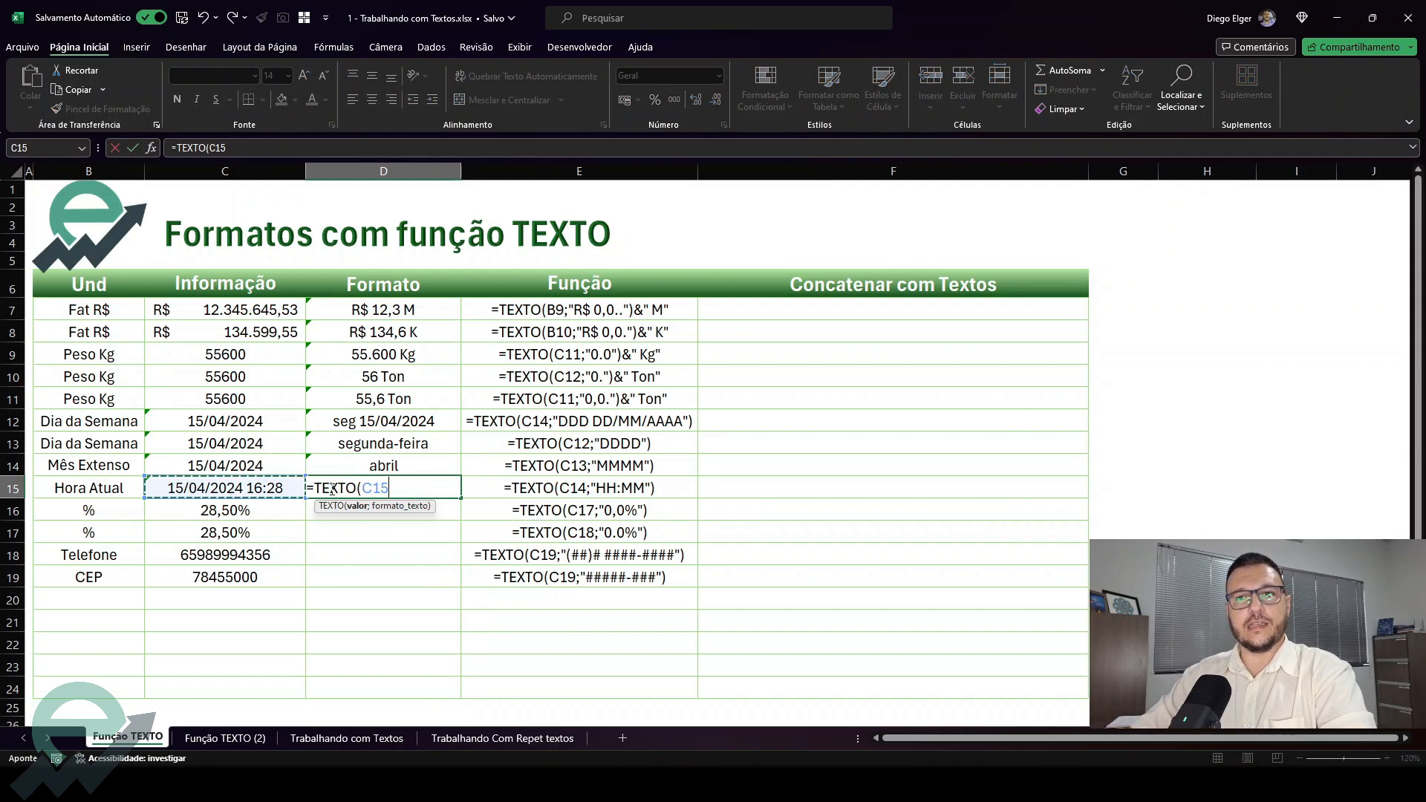
type(";\"HH:MM")
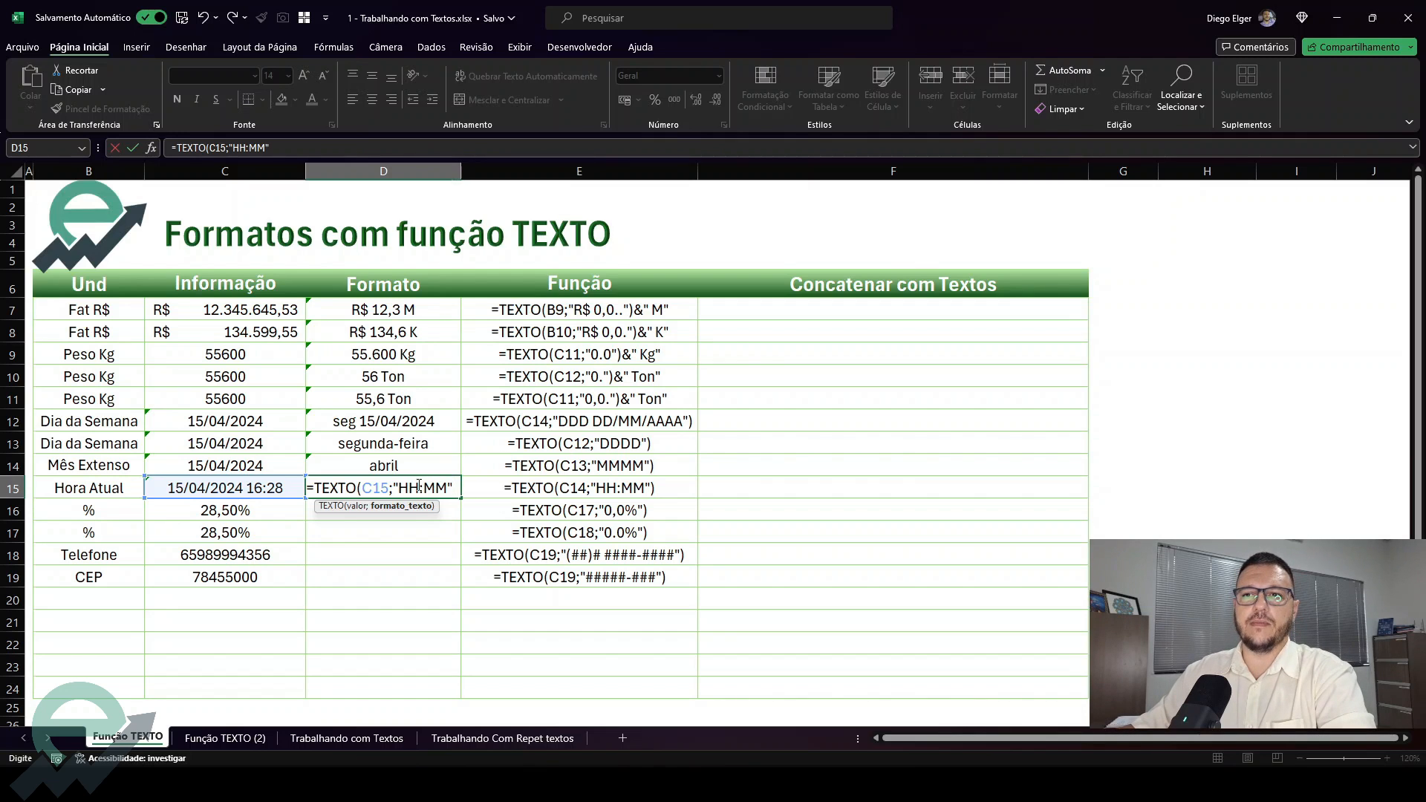
type(")")
key("Return")
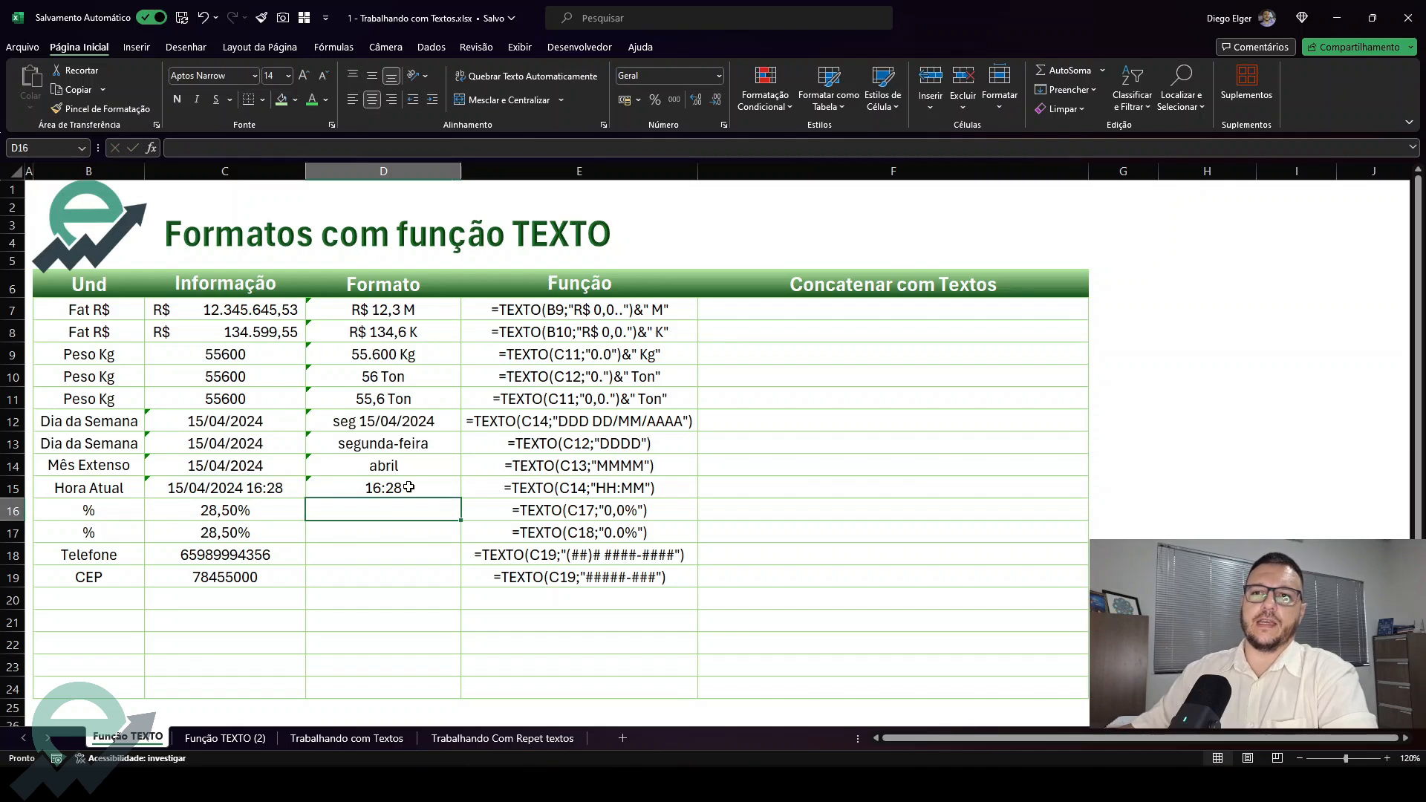
Inspect the formula behind the current date and time in C15
left_click(283, 489)
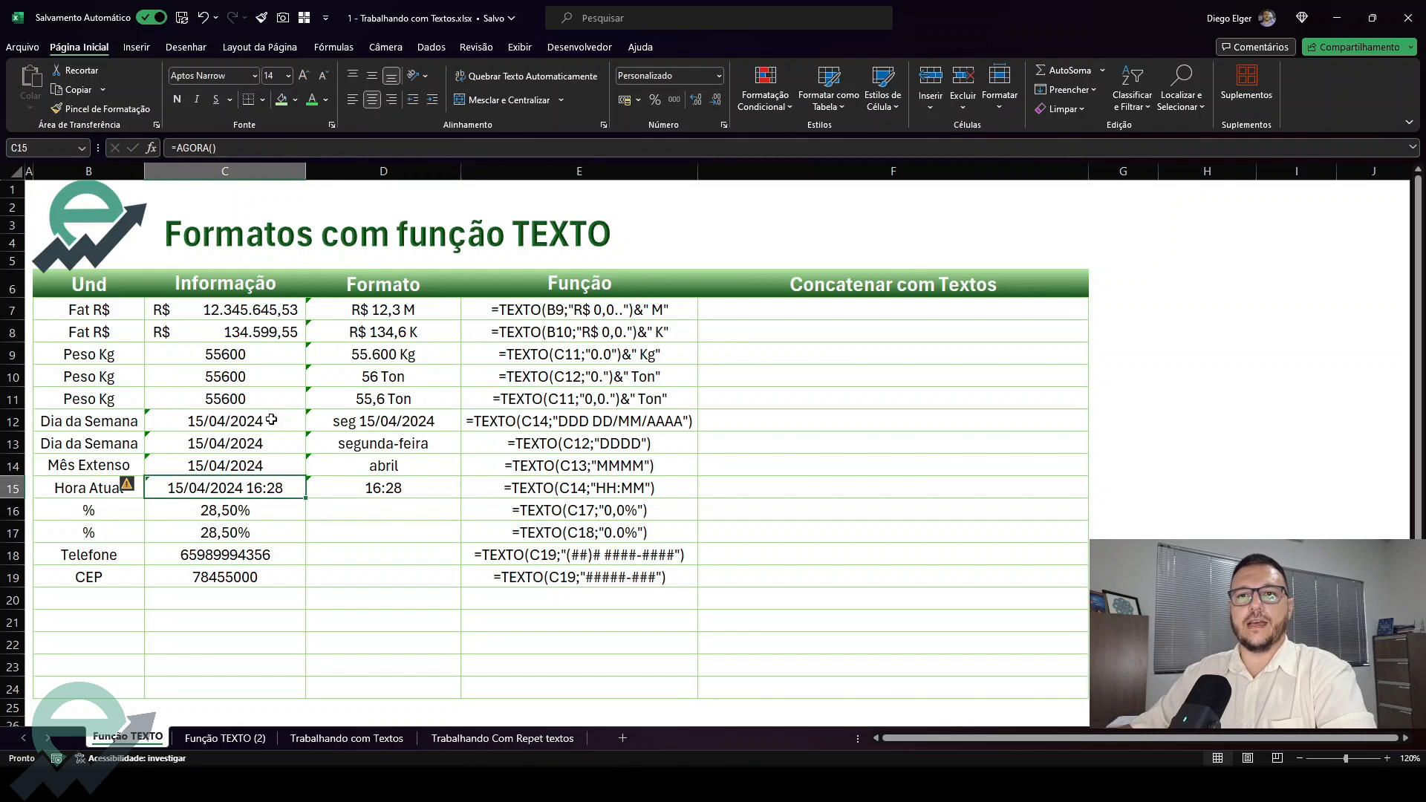
double_click(266, 485)
key("ctrl+Return")
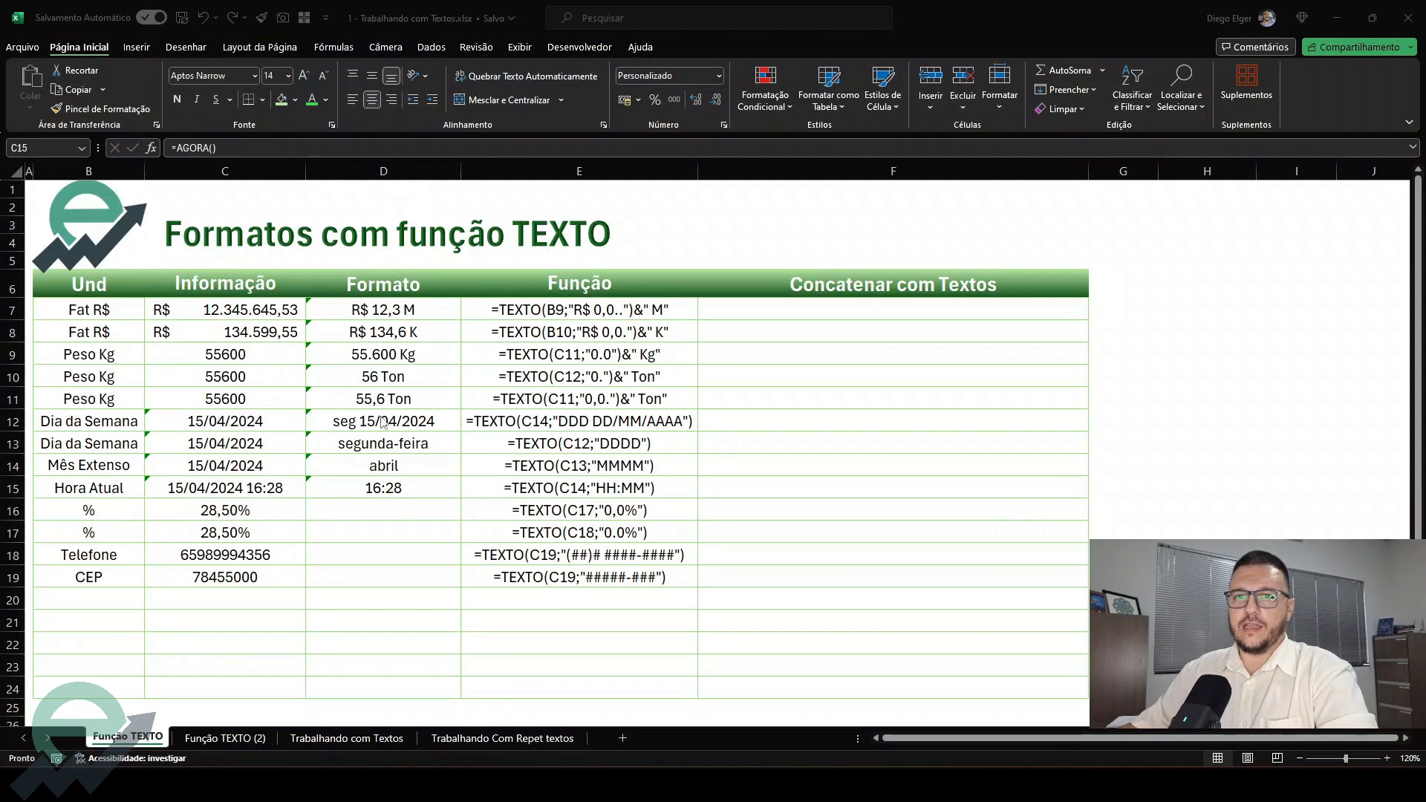
Enter =TEXTO(C16;"0,0%") in D16 to format the percentage with one decimal place
left_click(399, 528)
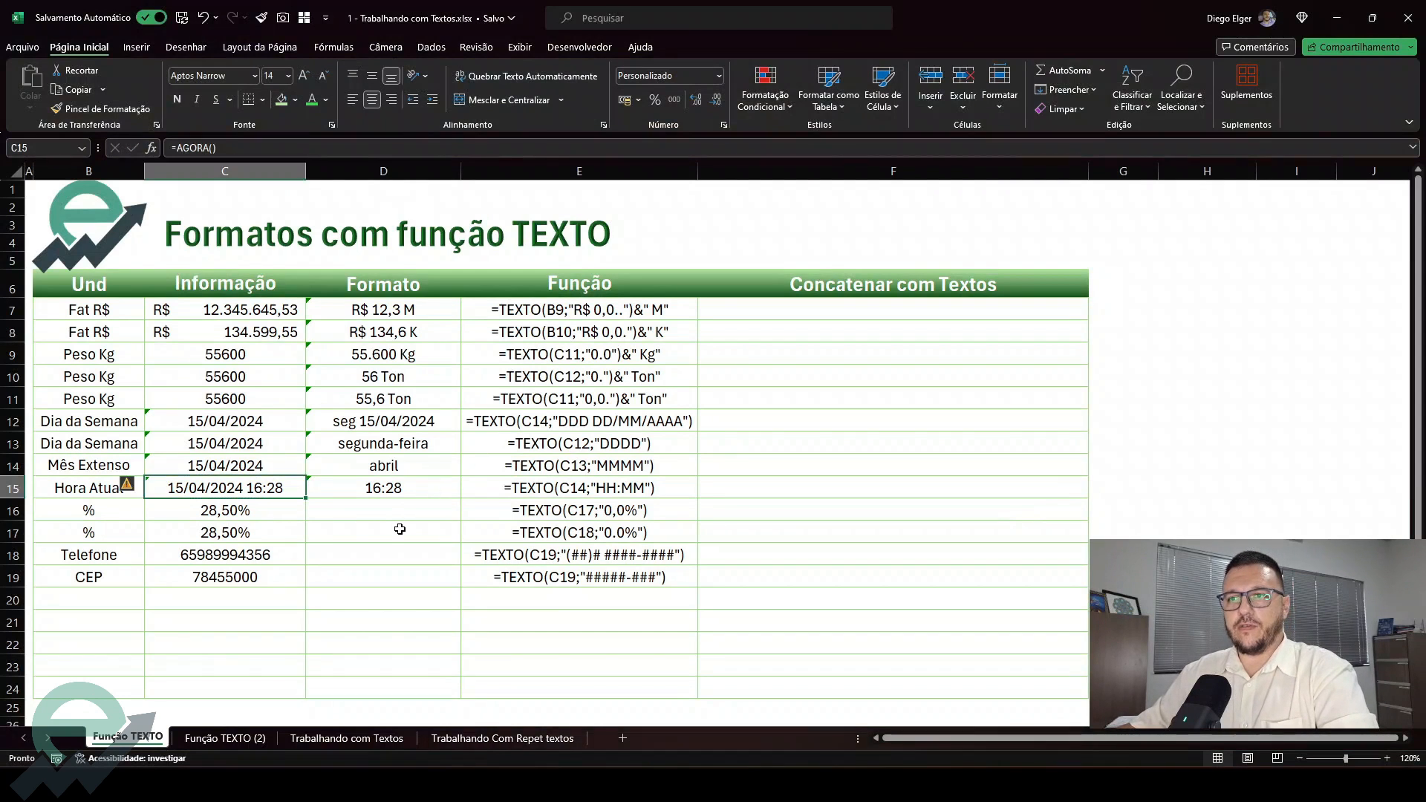
left_click(348, 511)
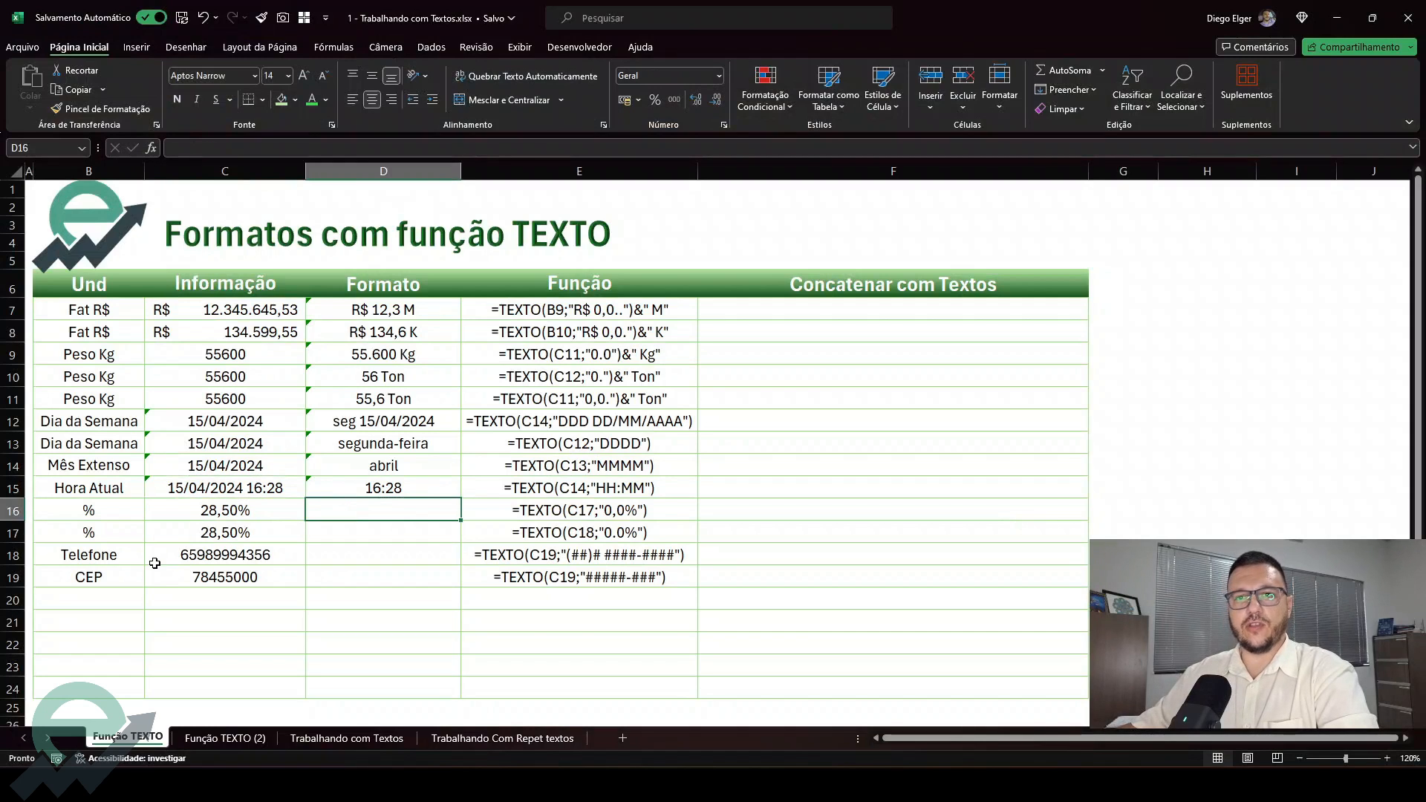
type("=text")
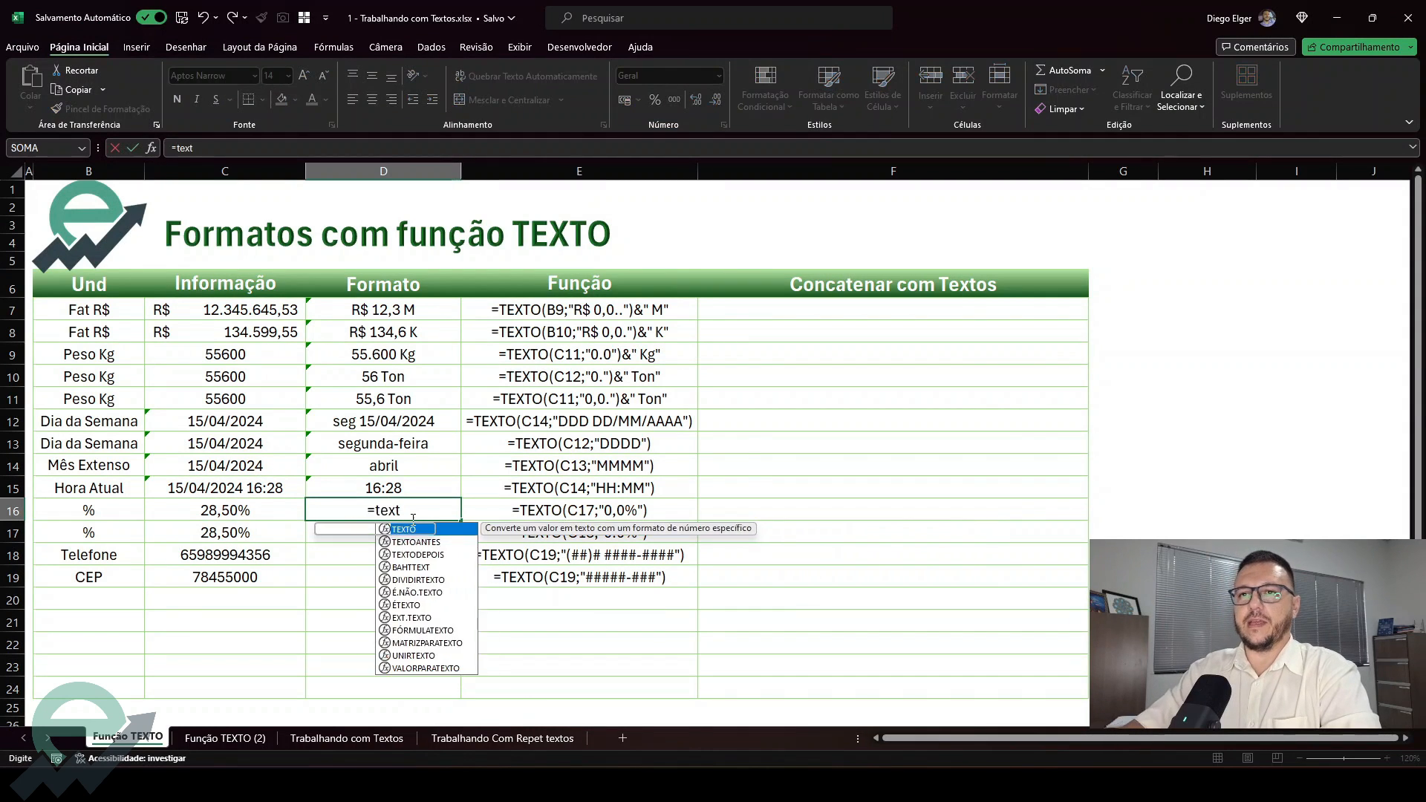
key("Tab")
key("Left")
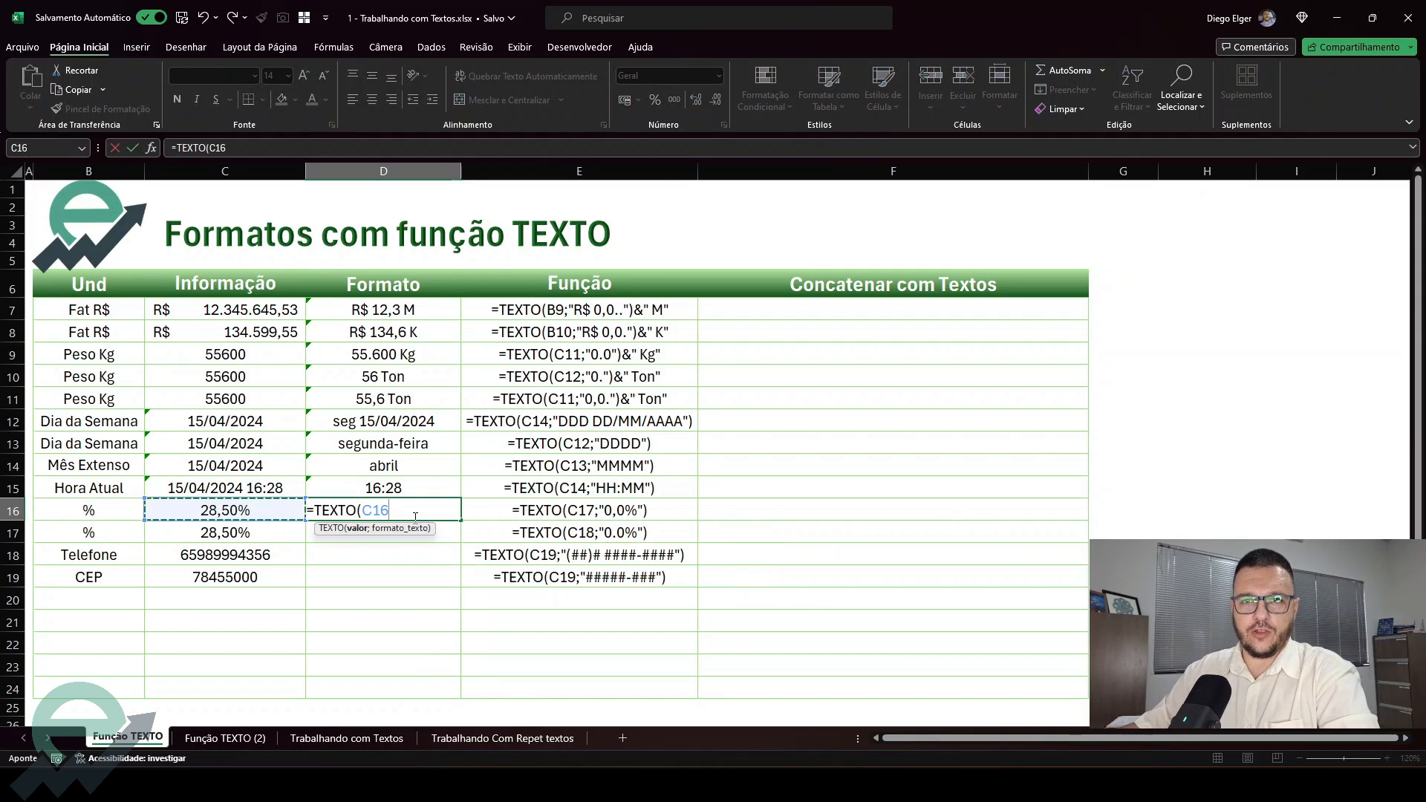
type(";")
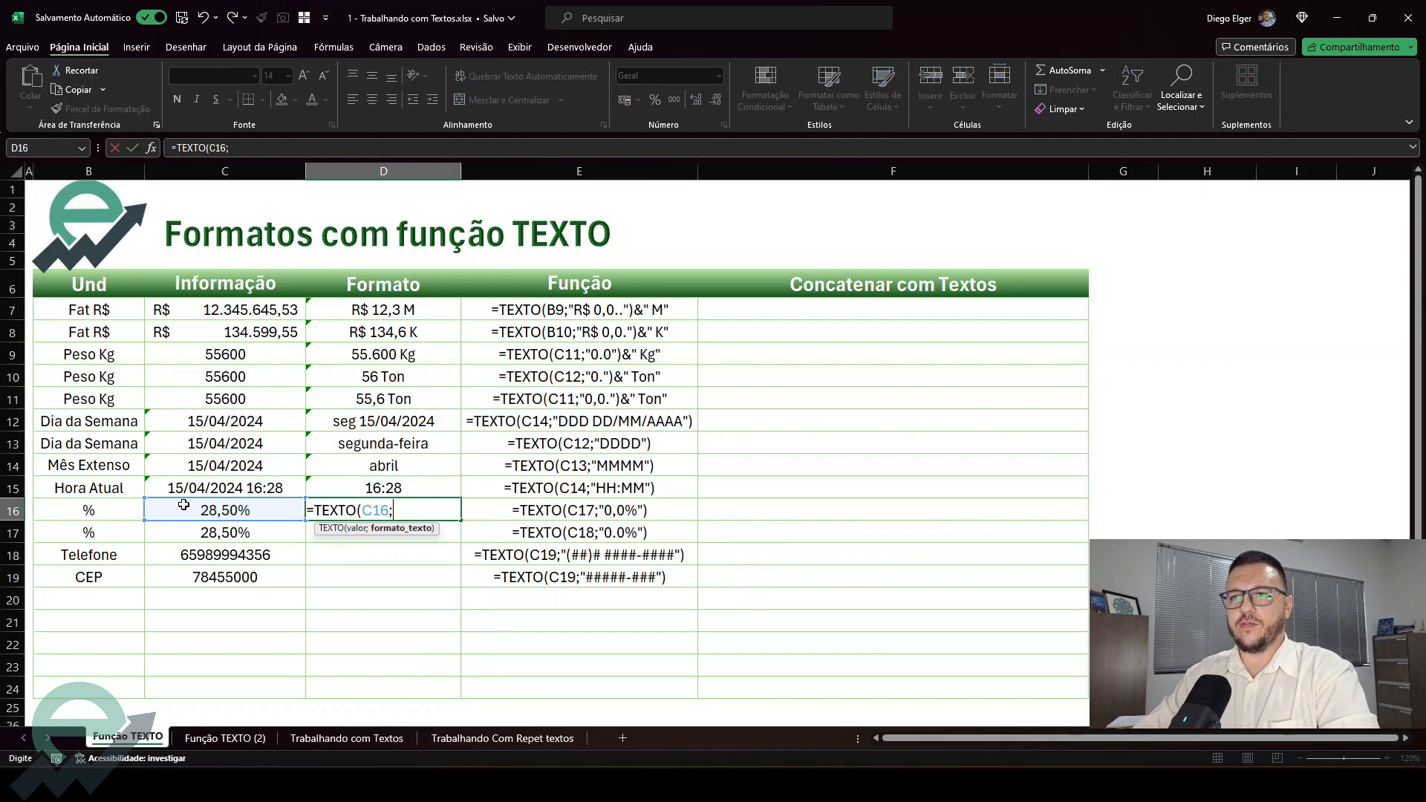
type("\"0,0%")
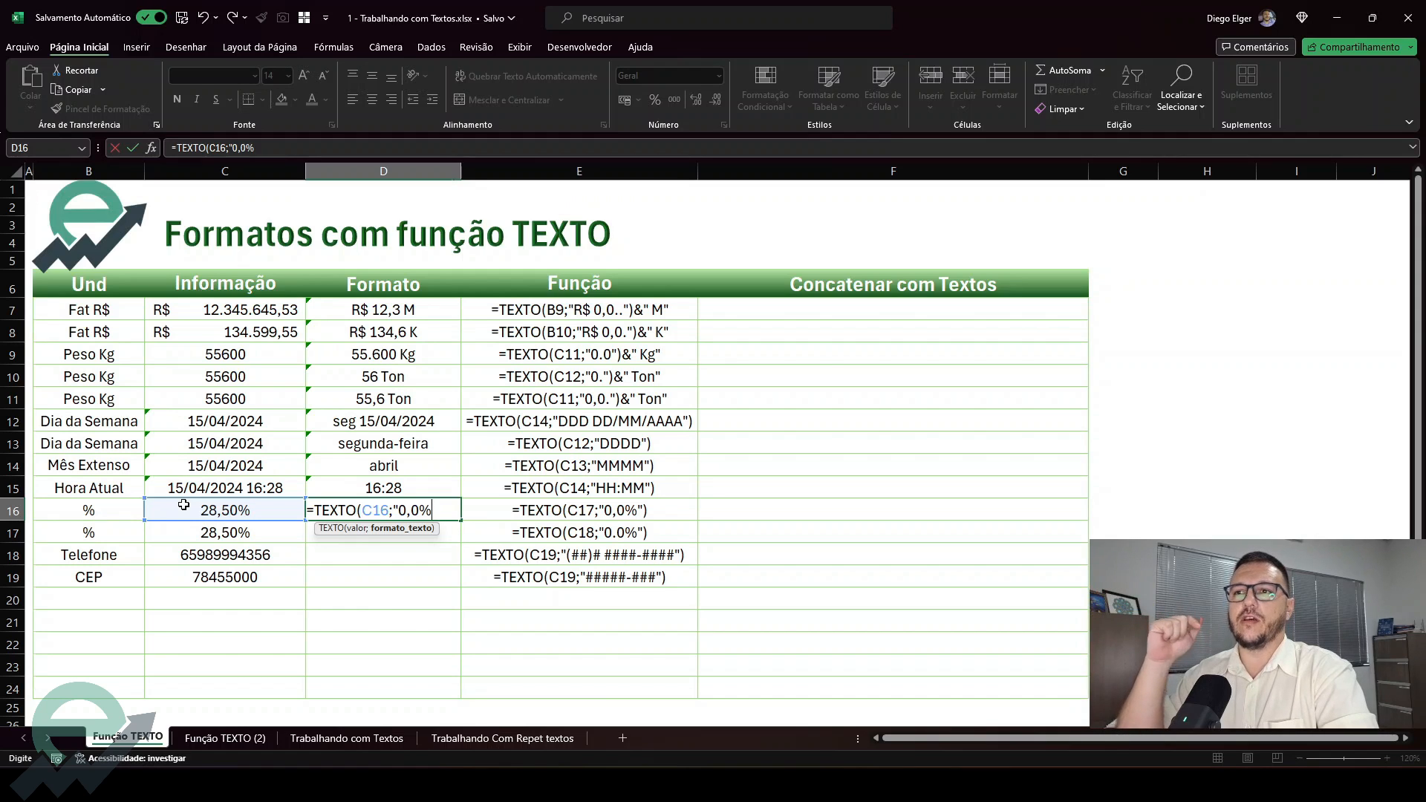
type("\"")
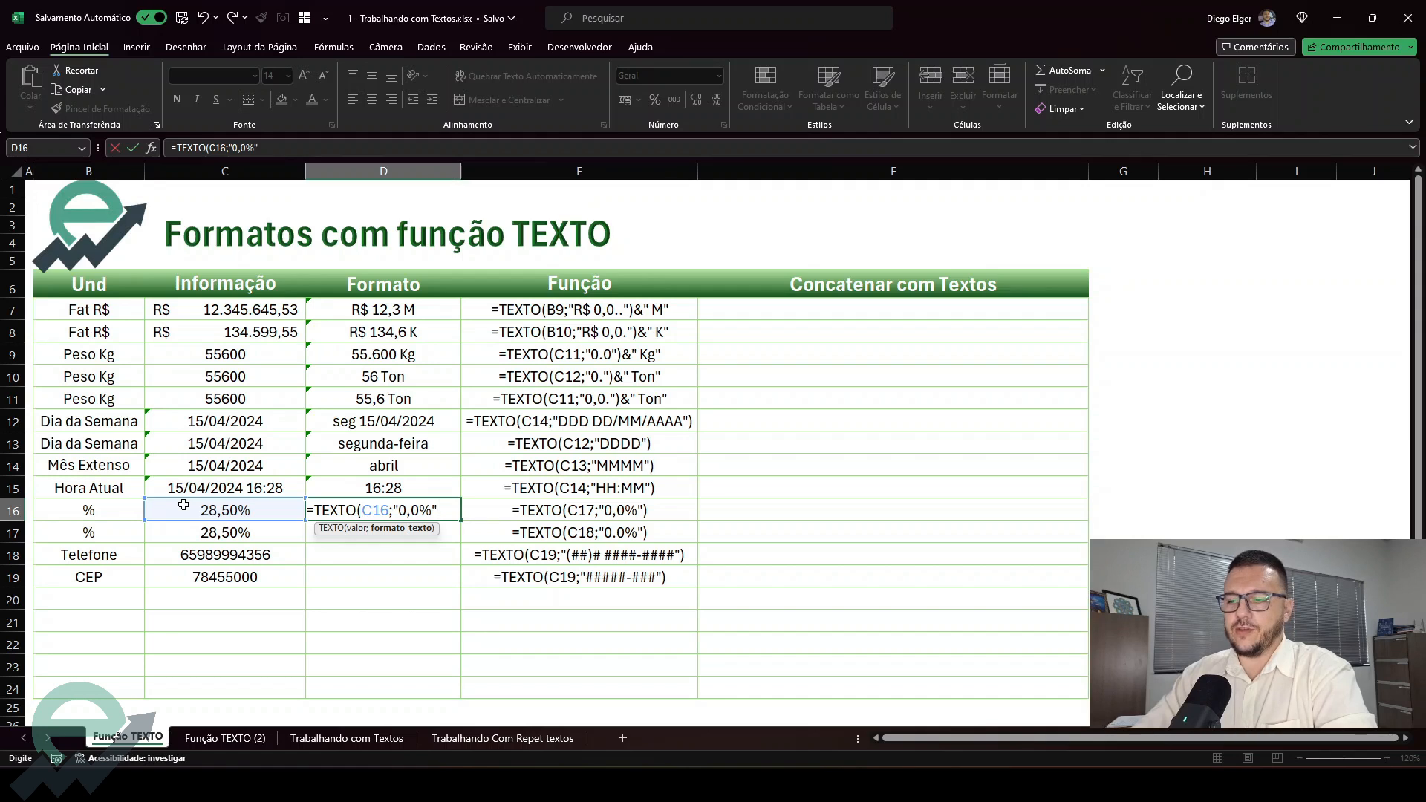
type(")")
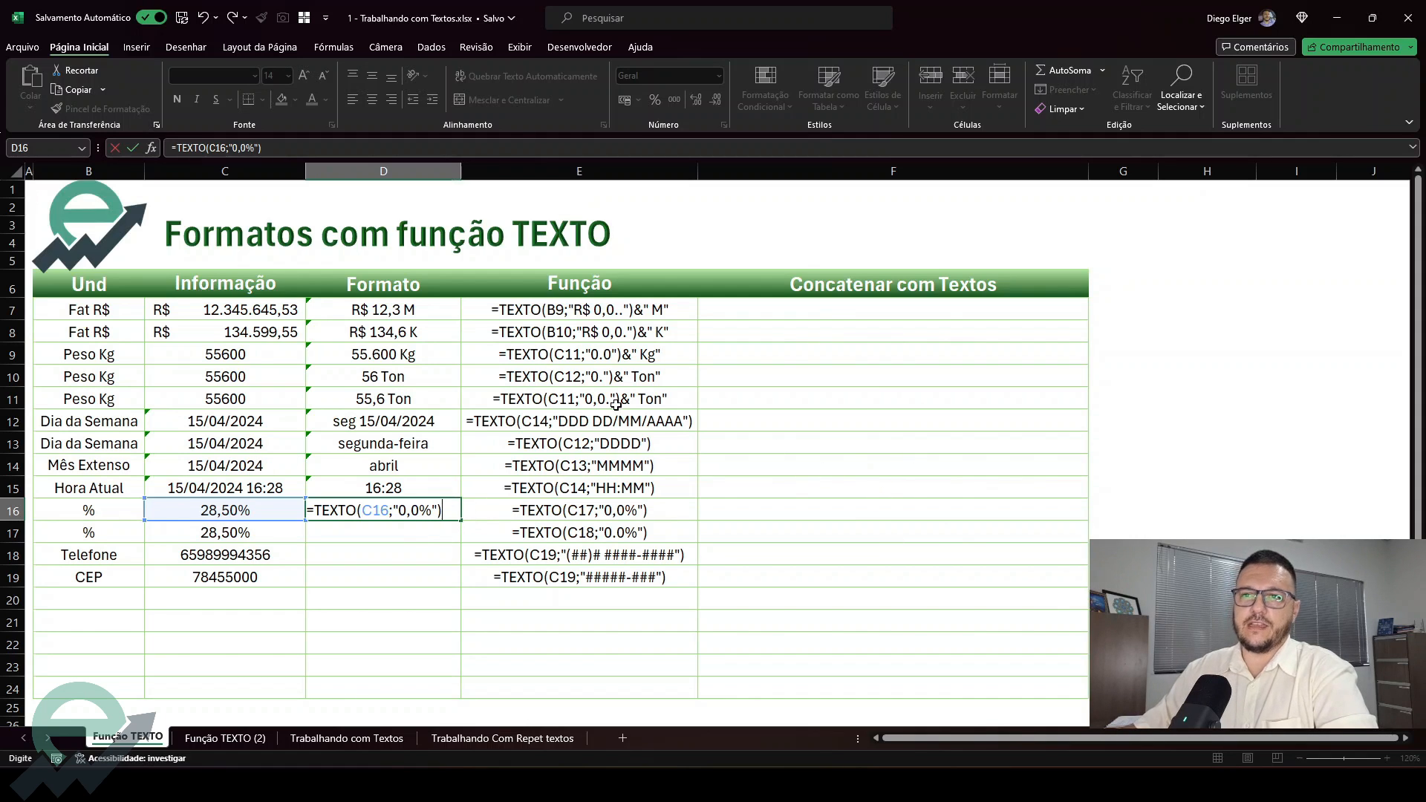
key("ctrl+Return")
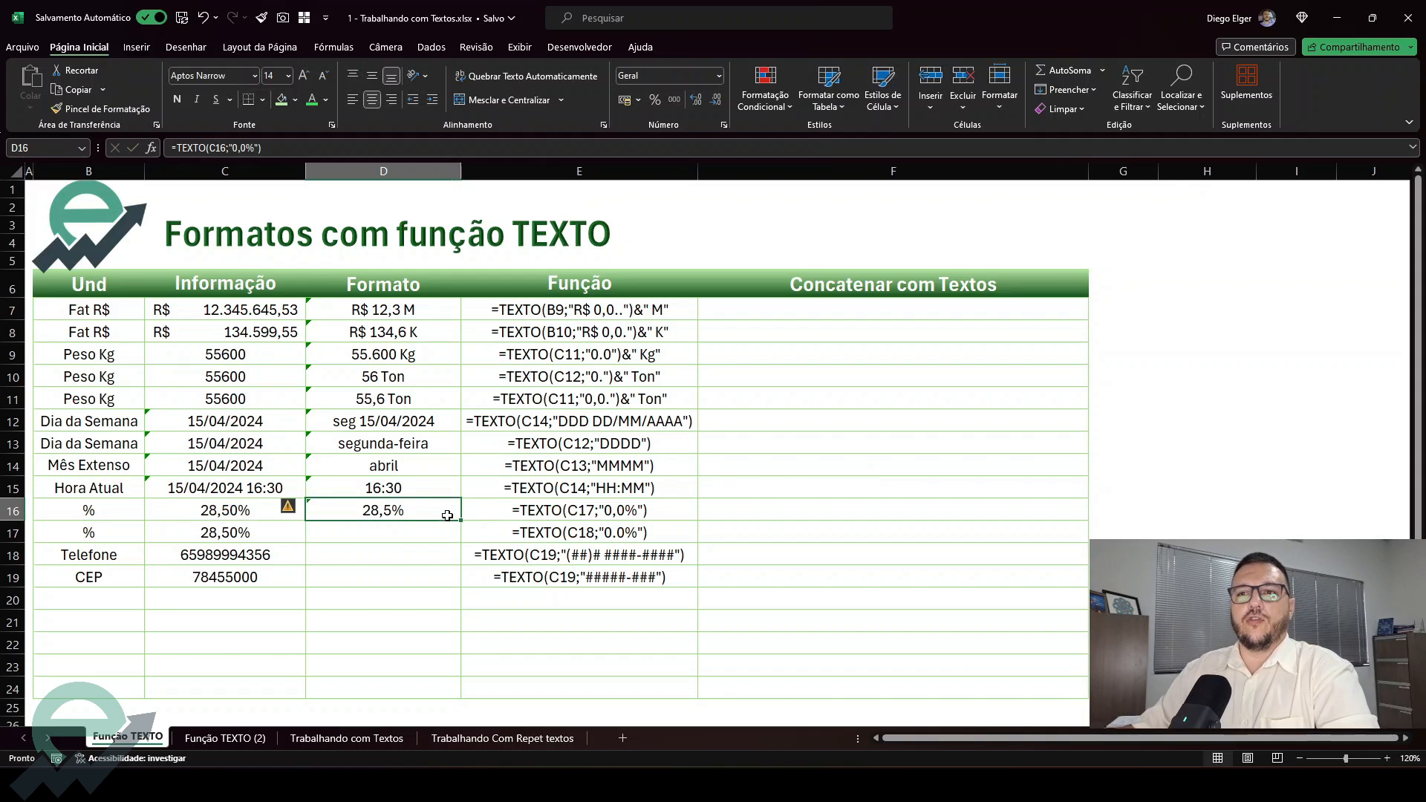
Try the two-decimal format code "0,00%" in D16's formula, and undo the change
double_click(440, 515)
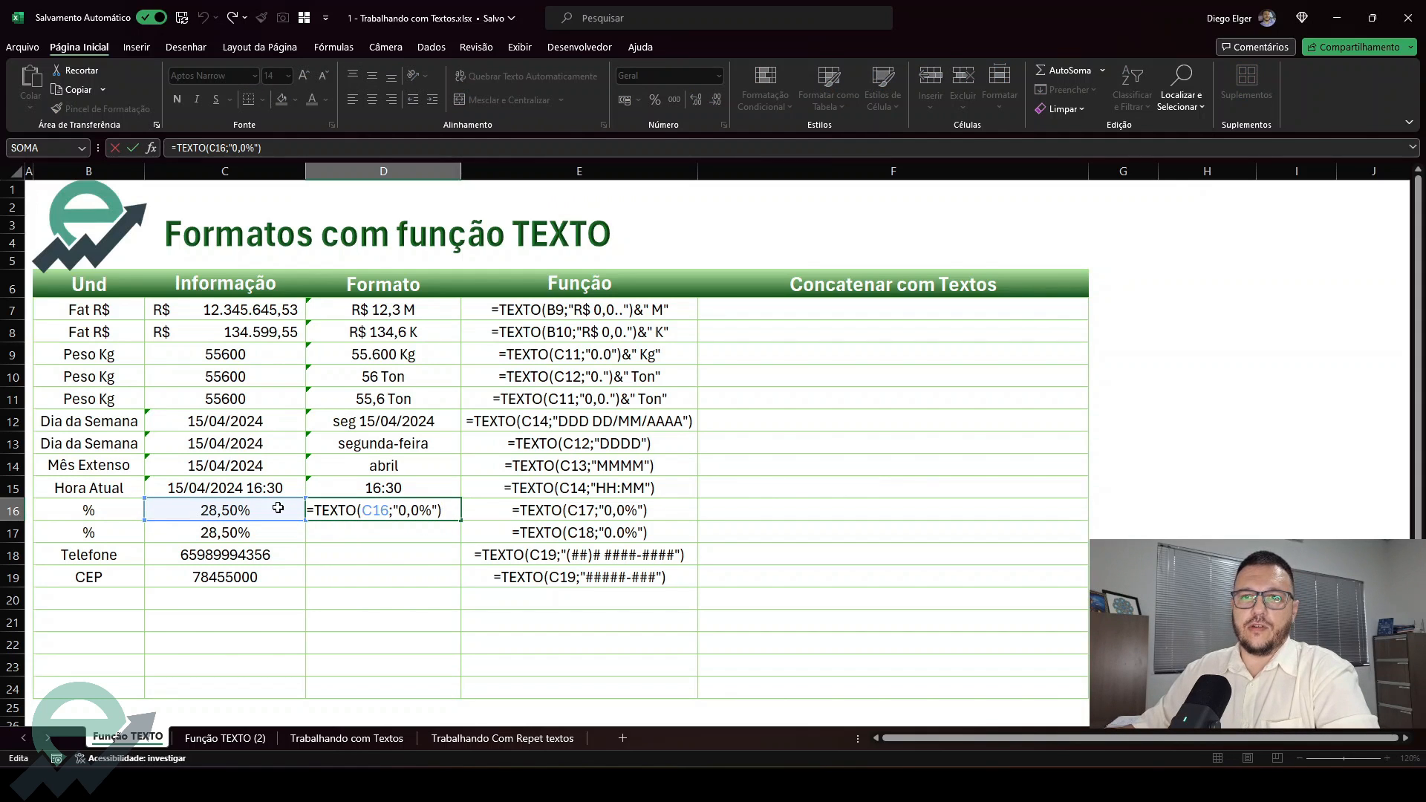
key("Escape")
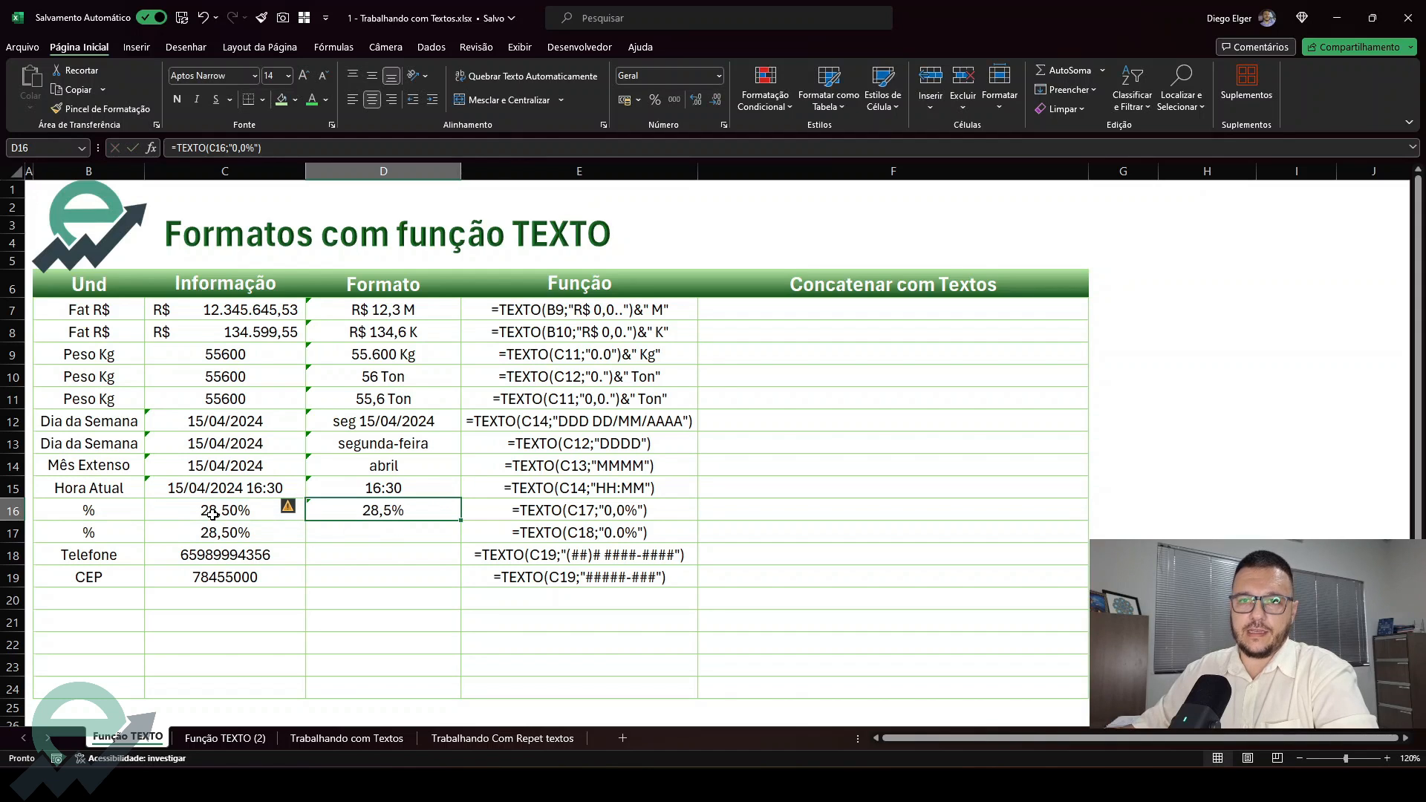
left_click(216, 512)
double_click(378, 516)
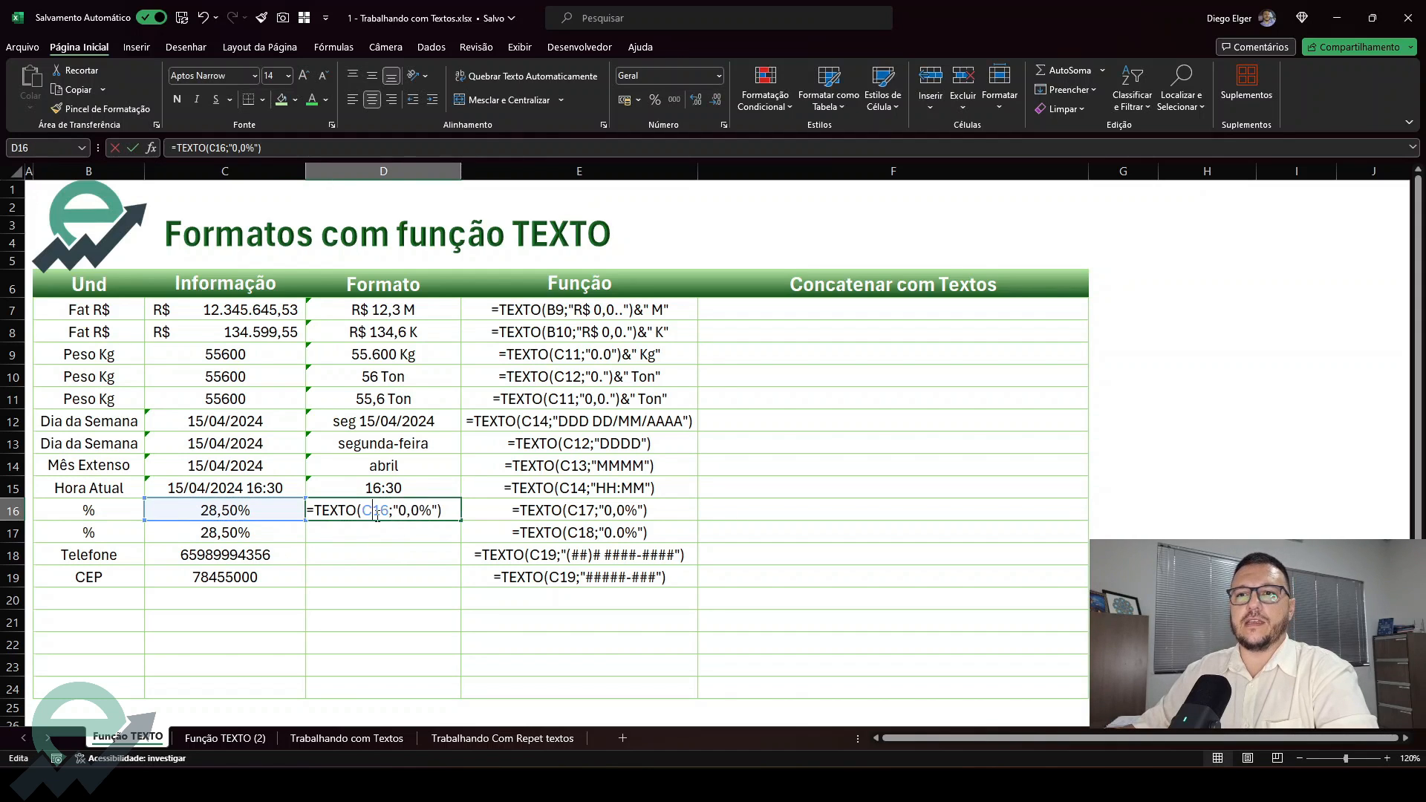
left_click(418, 512)
type("0")
key("Return")
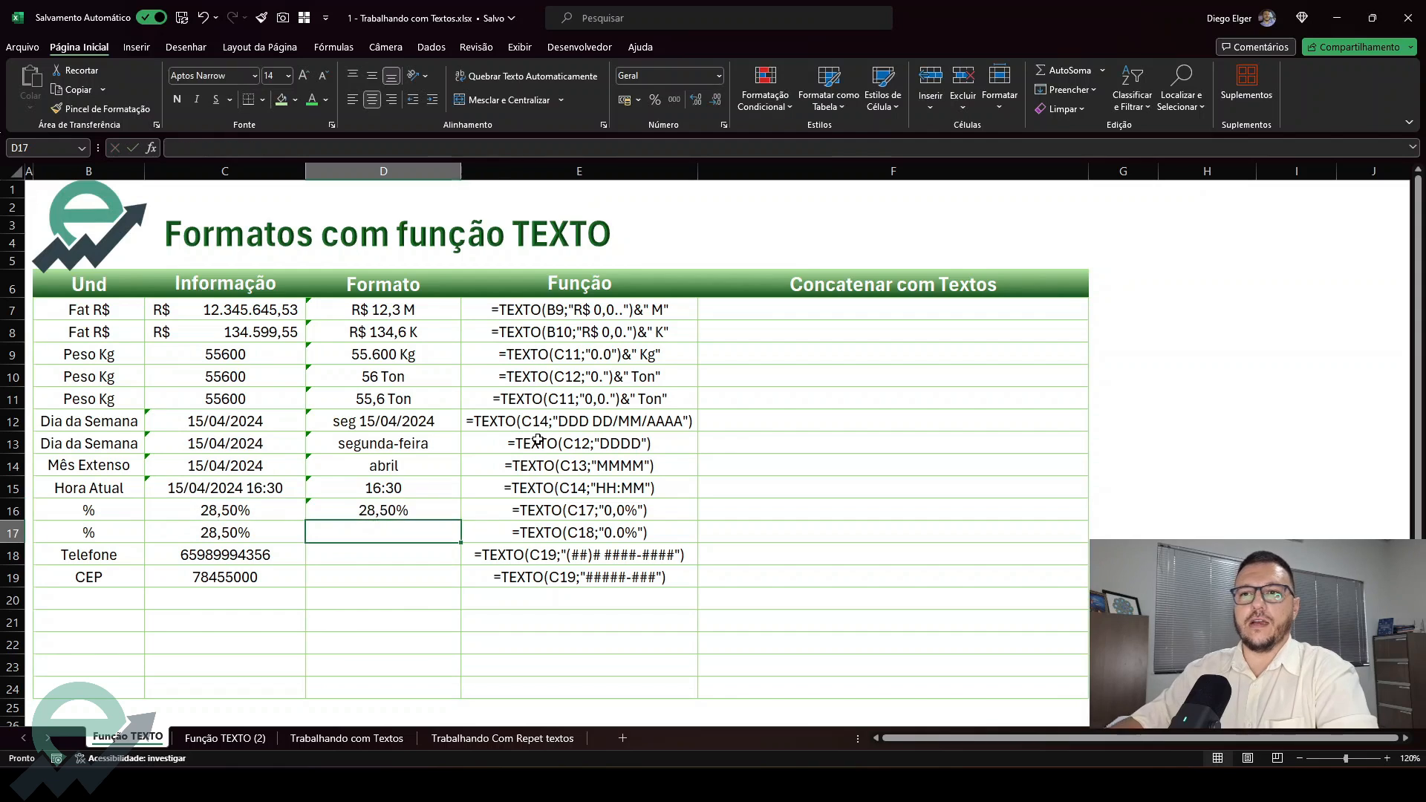
left_click(417, 503)
key("ctrl+z")
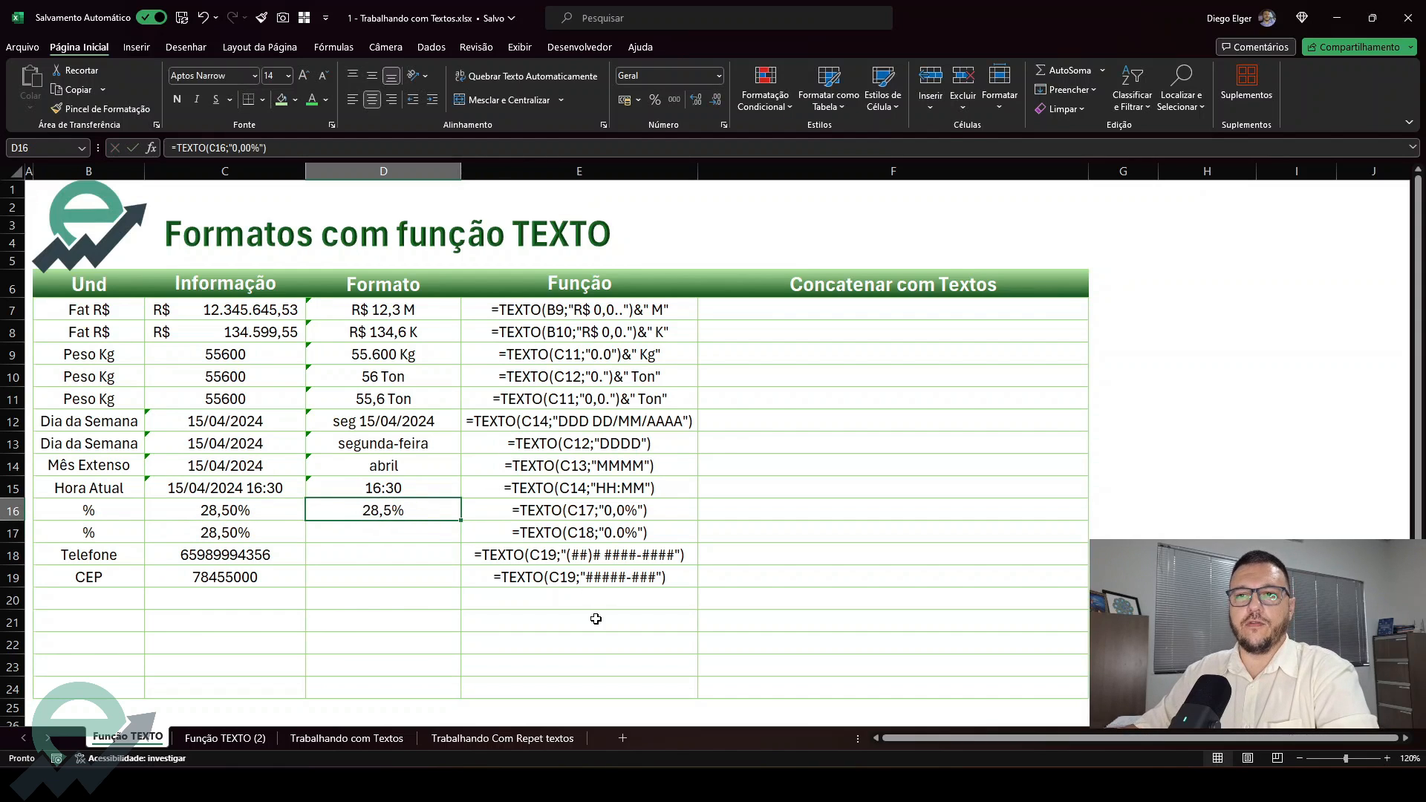
Enter =TEXTO(C17;"0.0%") in D17 to format the second percentage without decimal places
left_click(426, 528)
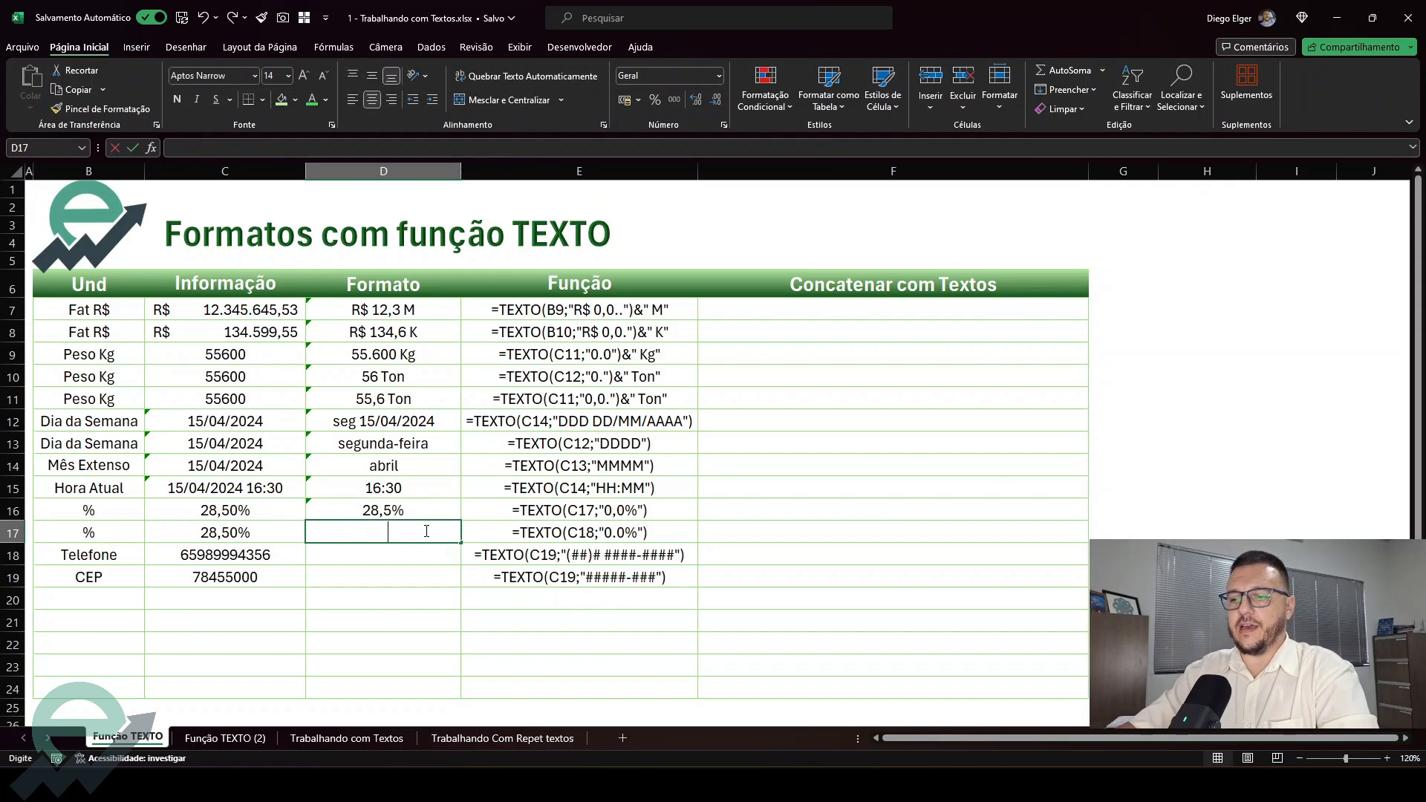
type("=tex")
key("Tab")
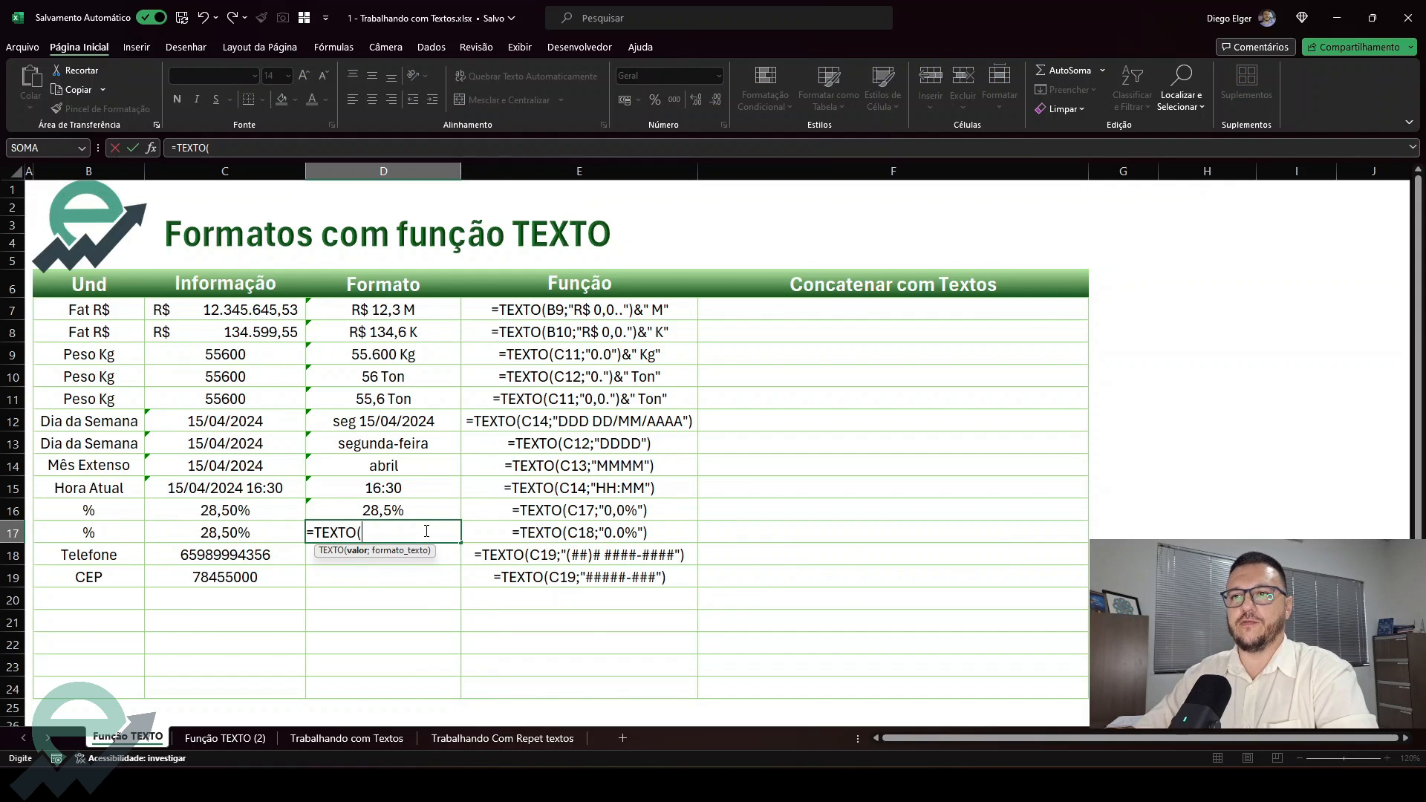
key("Left")
type(";")
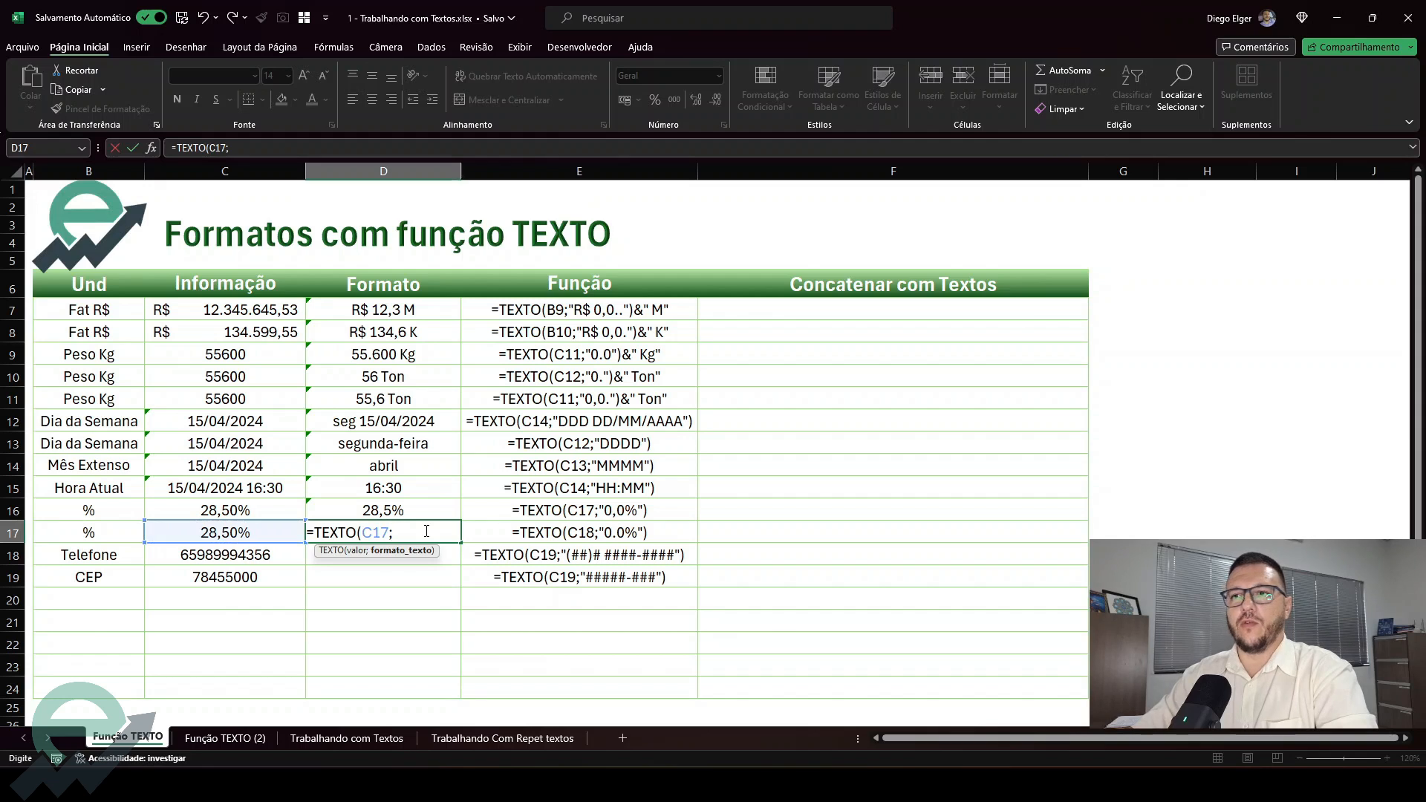
type("\"")
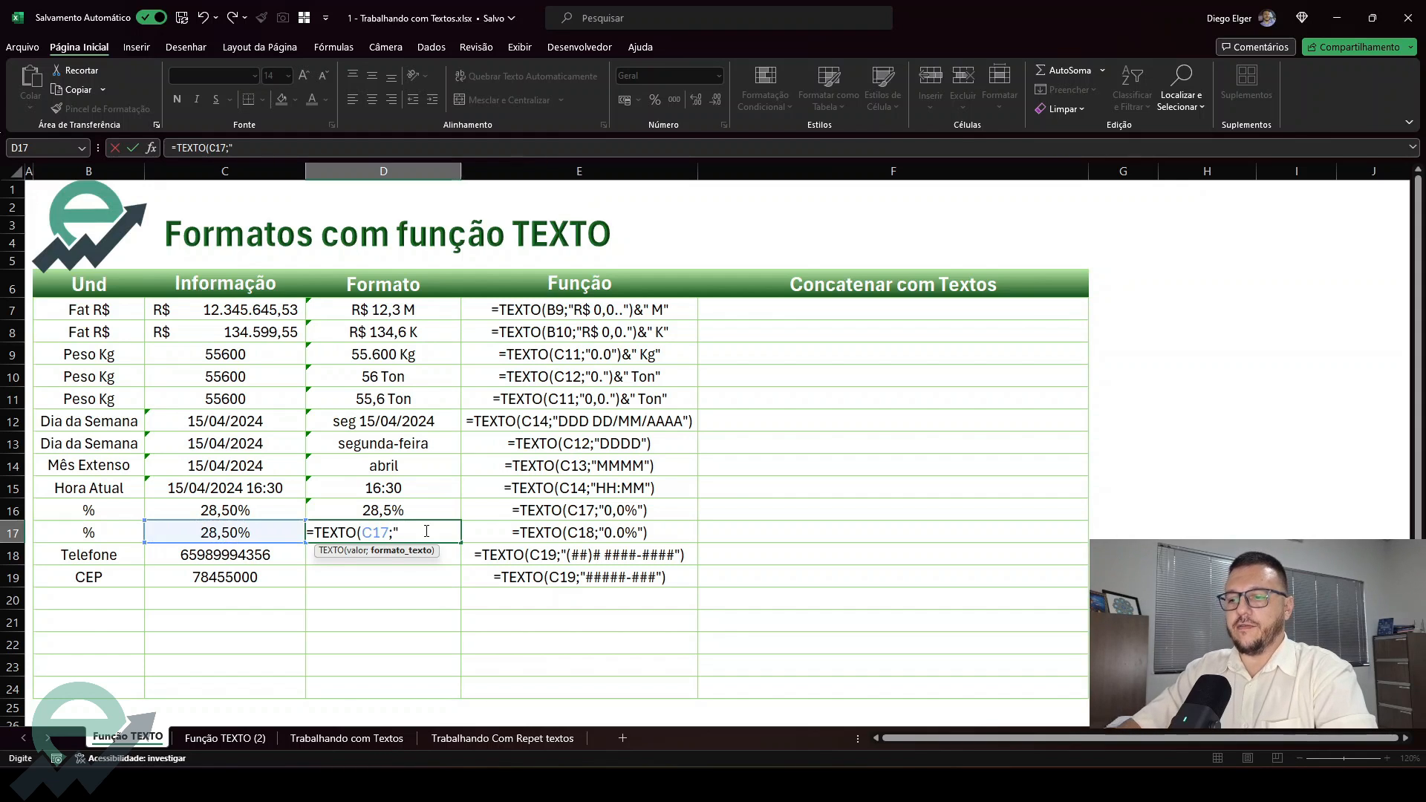
type("0.0")
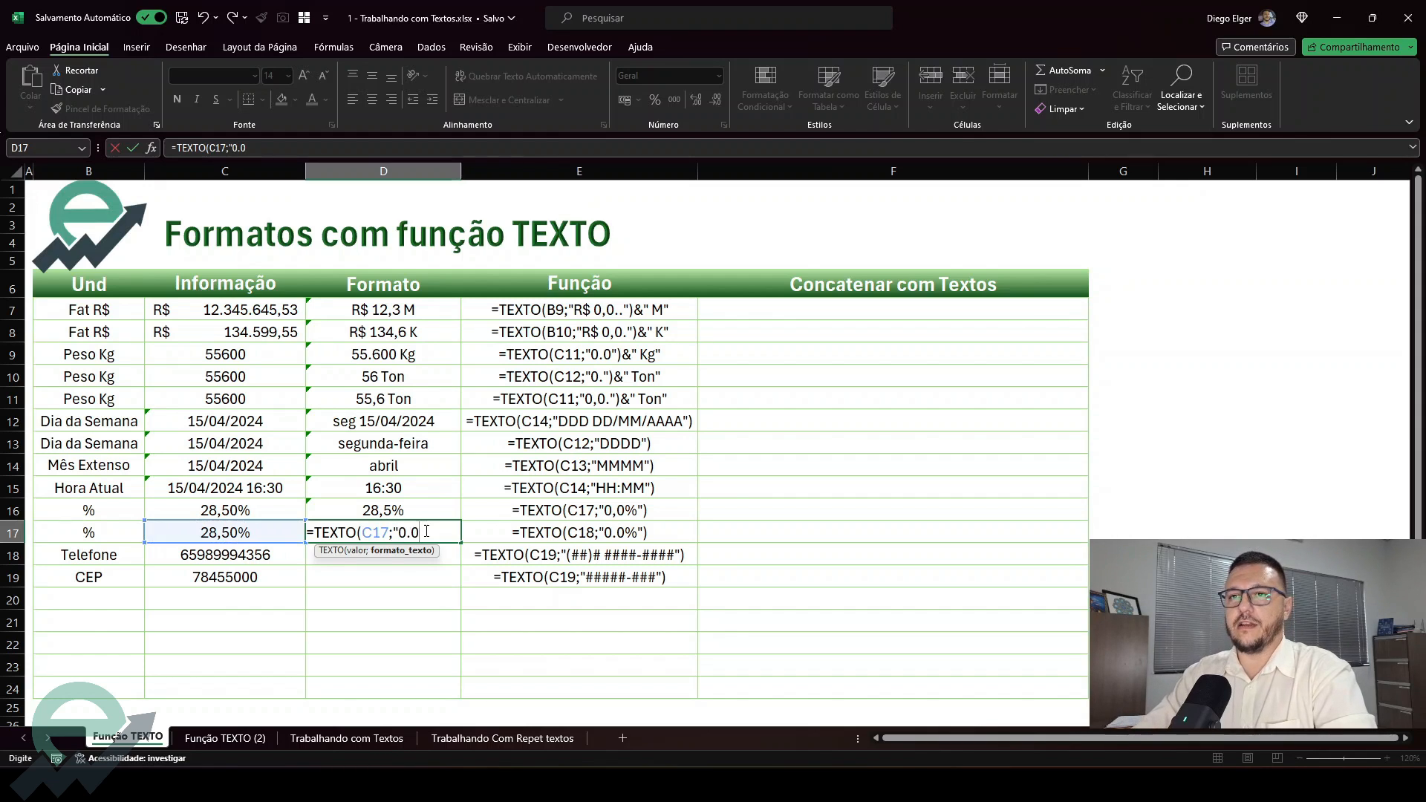
type(".0%")
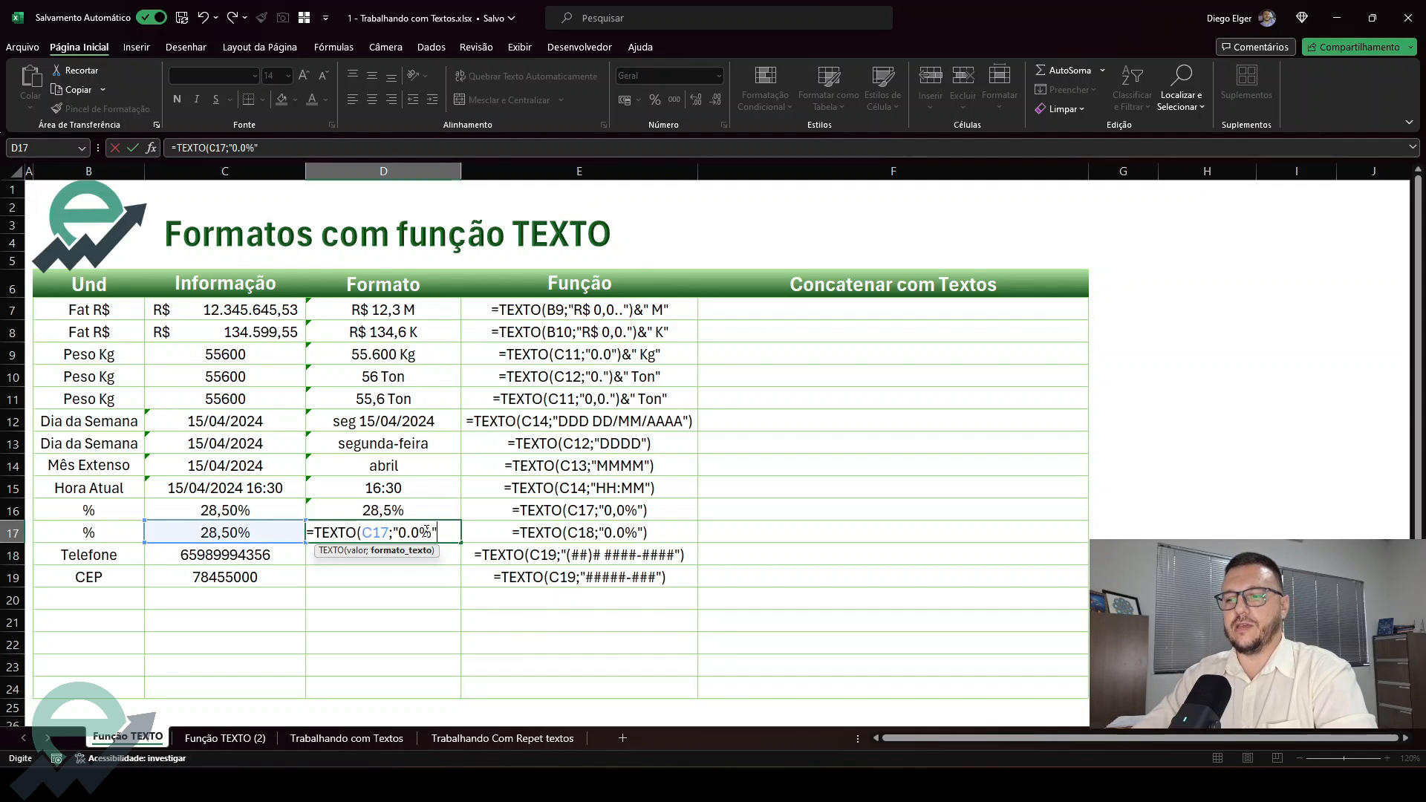
type("\")")
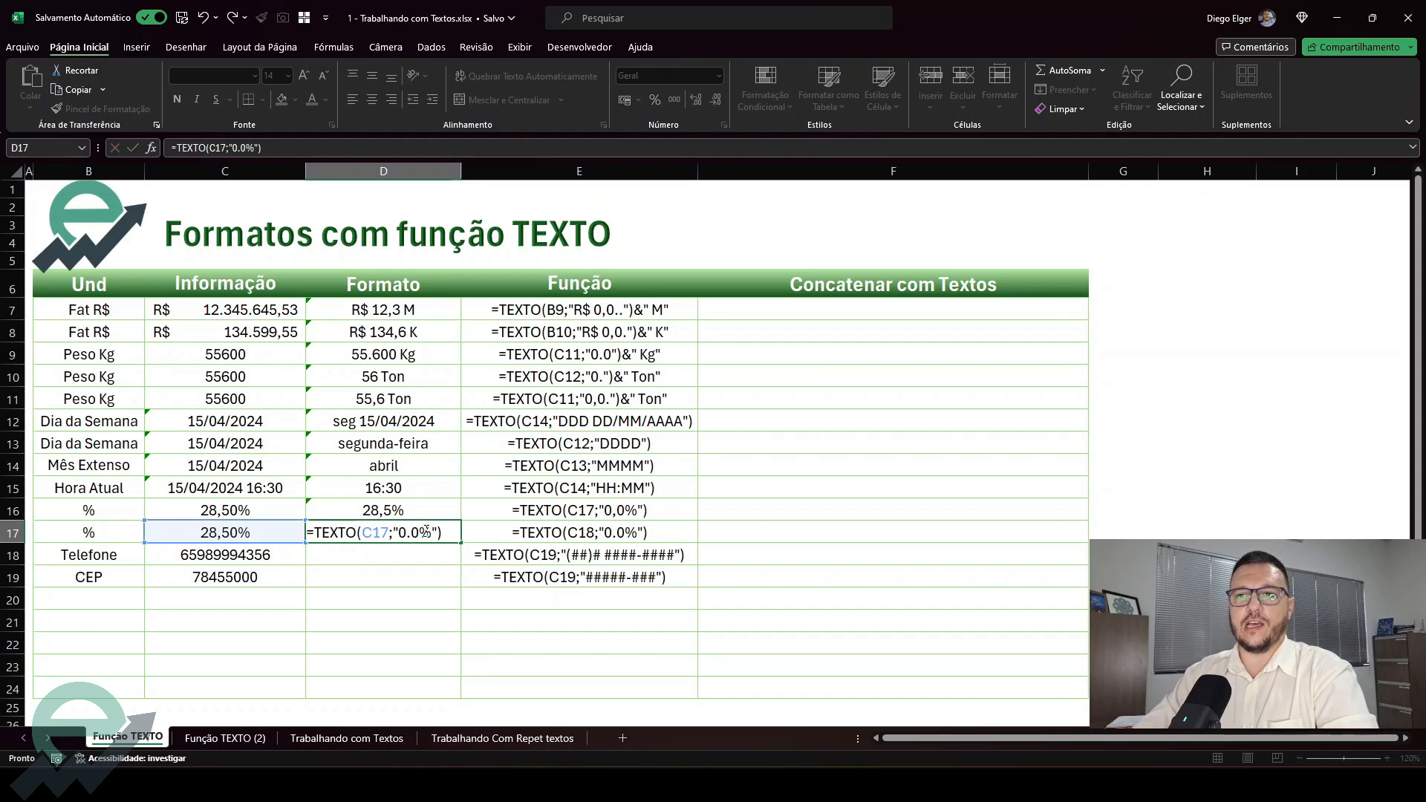
key("Return")
Compare the percentage formulas and their results in D16 and D17
left_click(406, 533)
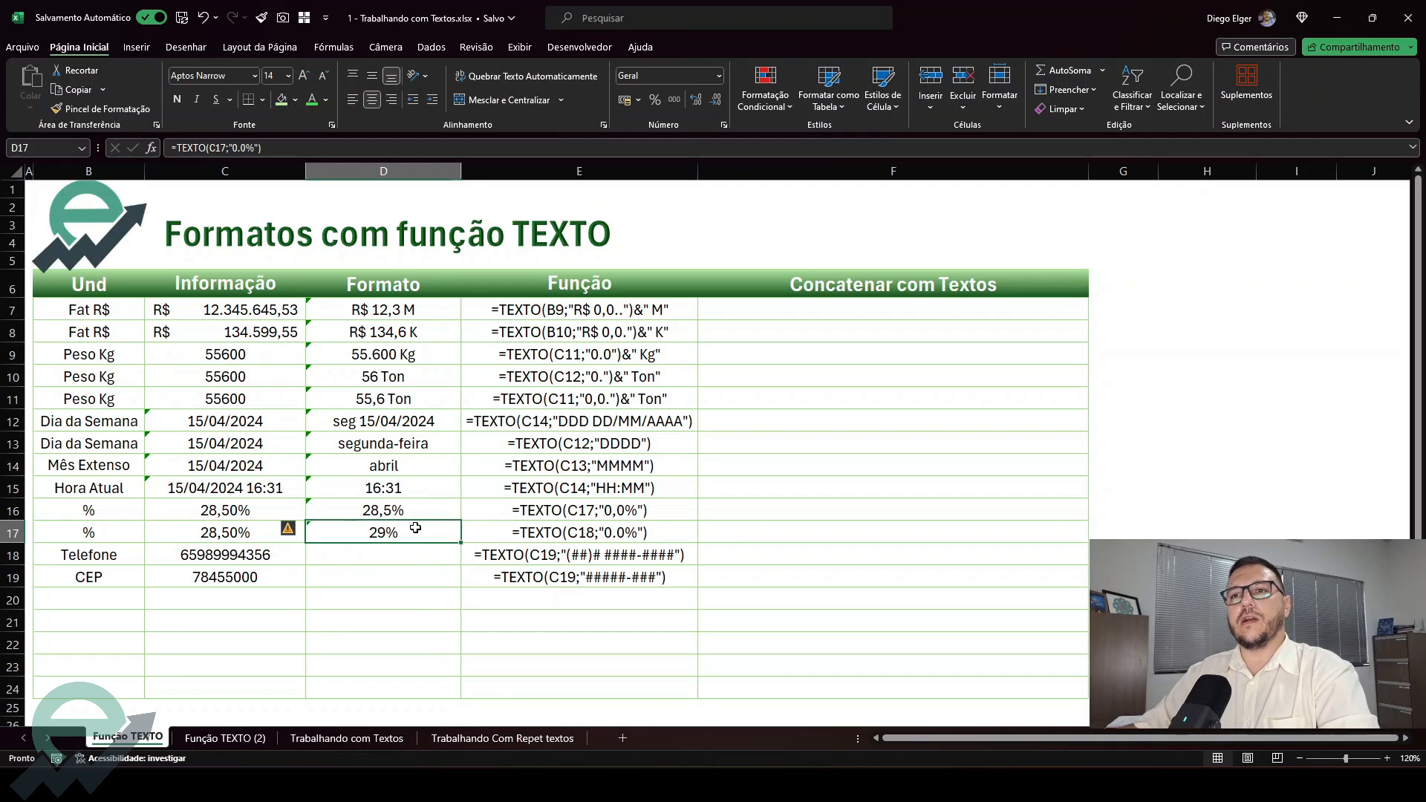
left_click(413, 510)
left_click(422, 528)
left_click(426, 513)
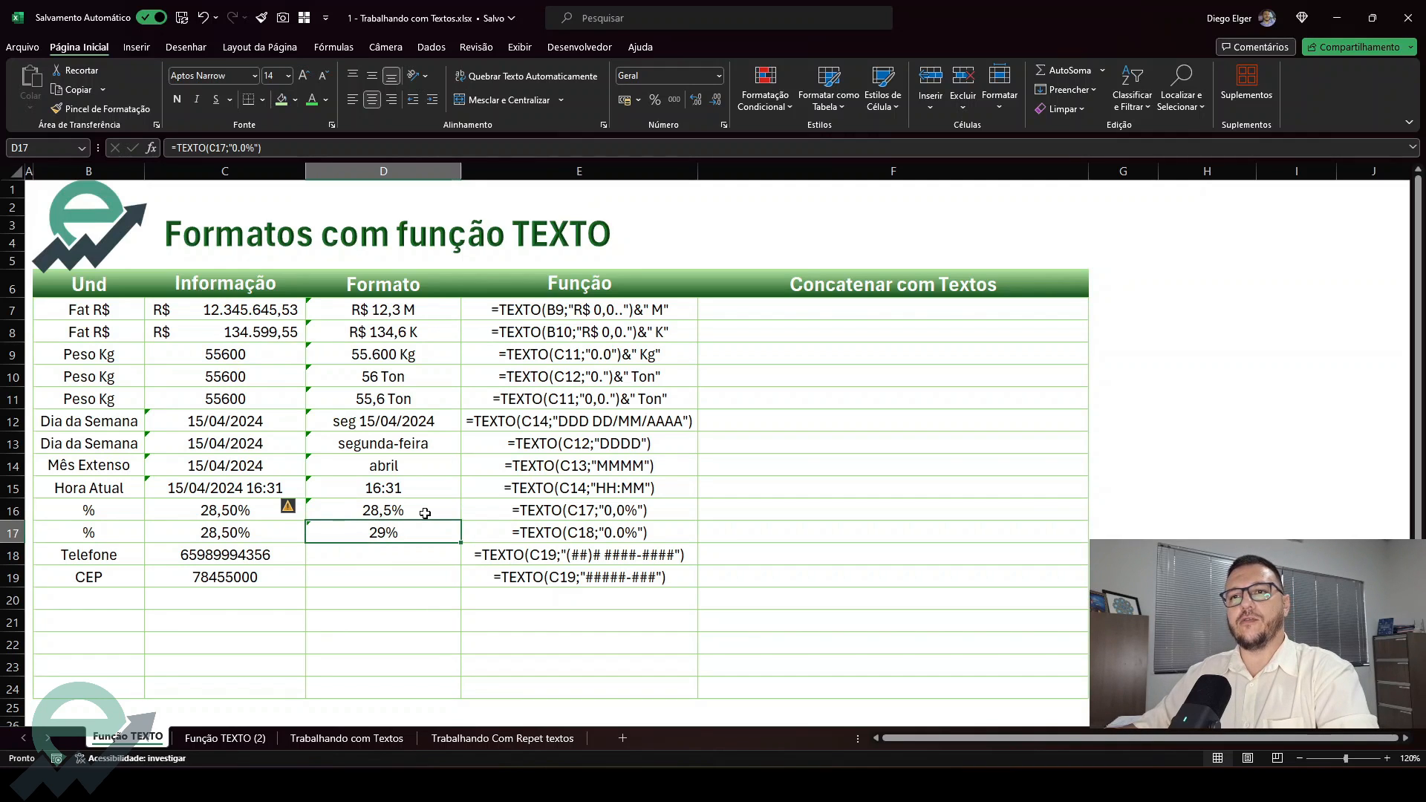
left_click(419, 533)
left_click(429, 513)
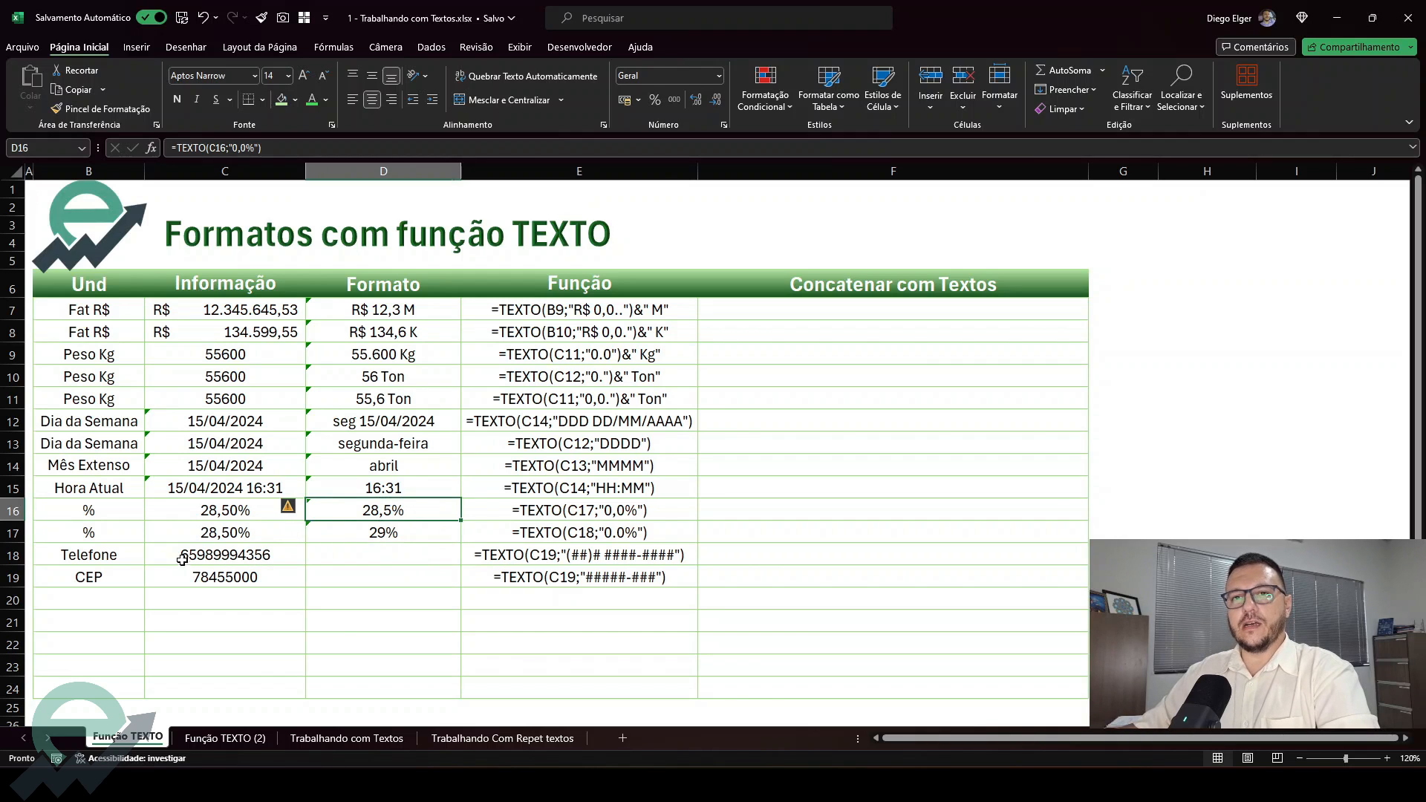
Enter =TEXTO(C18;"(##)# ####-####") in D18 to format the phone number with area code and hyphen
left_click(210, 554)
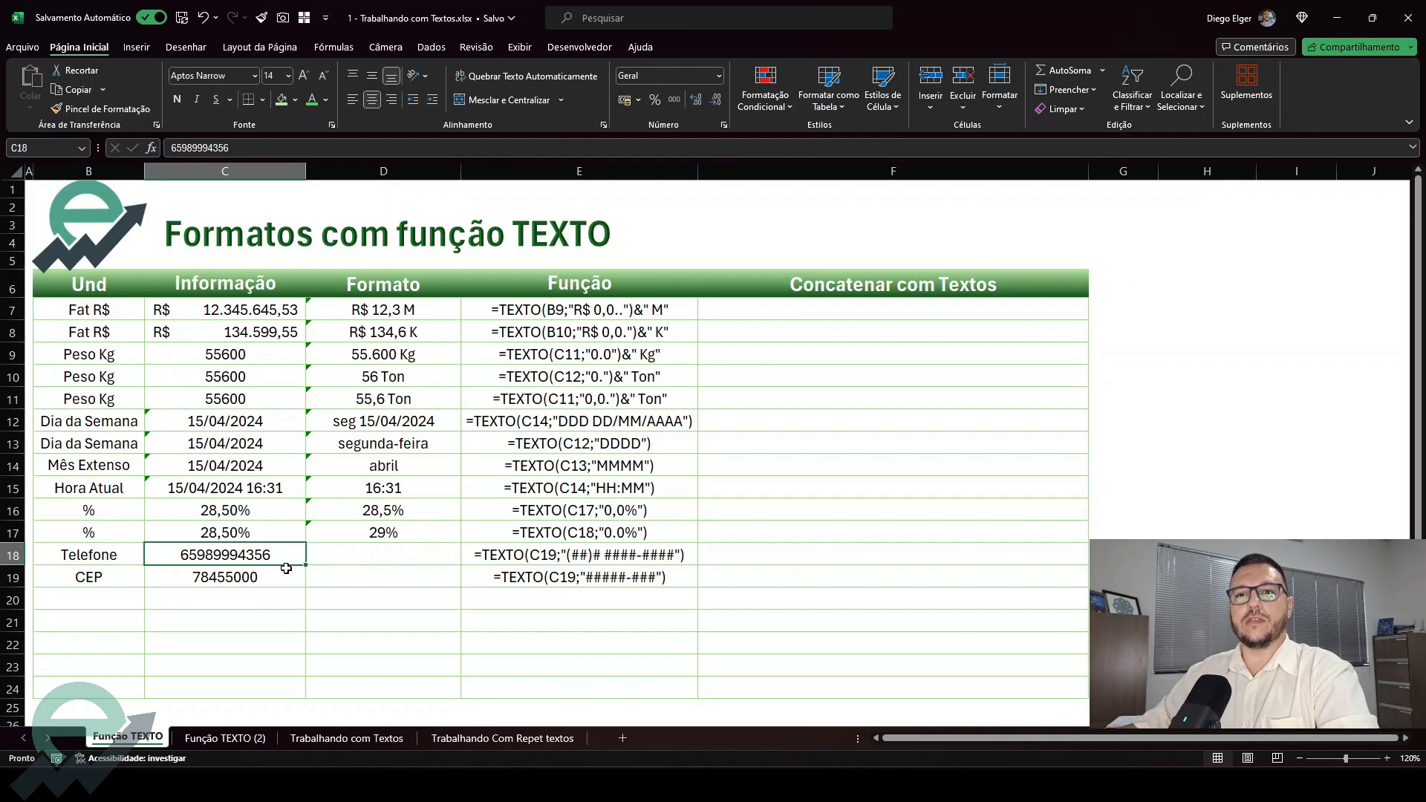
left_click(374, 560)
type("=TEXTO(")
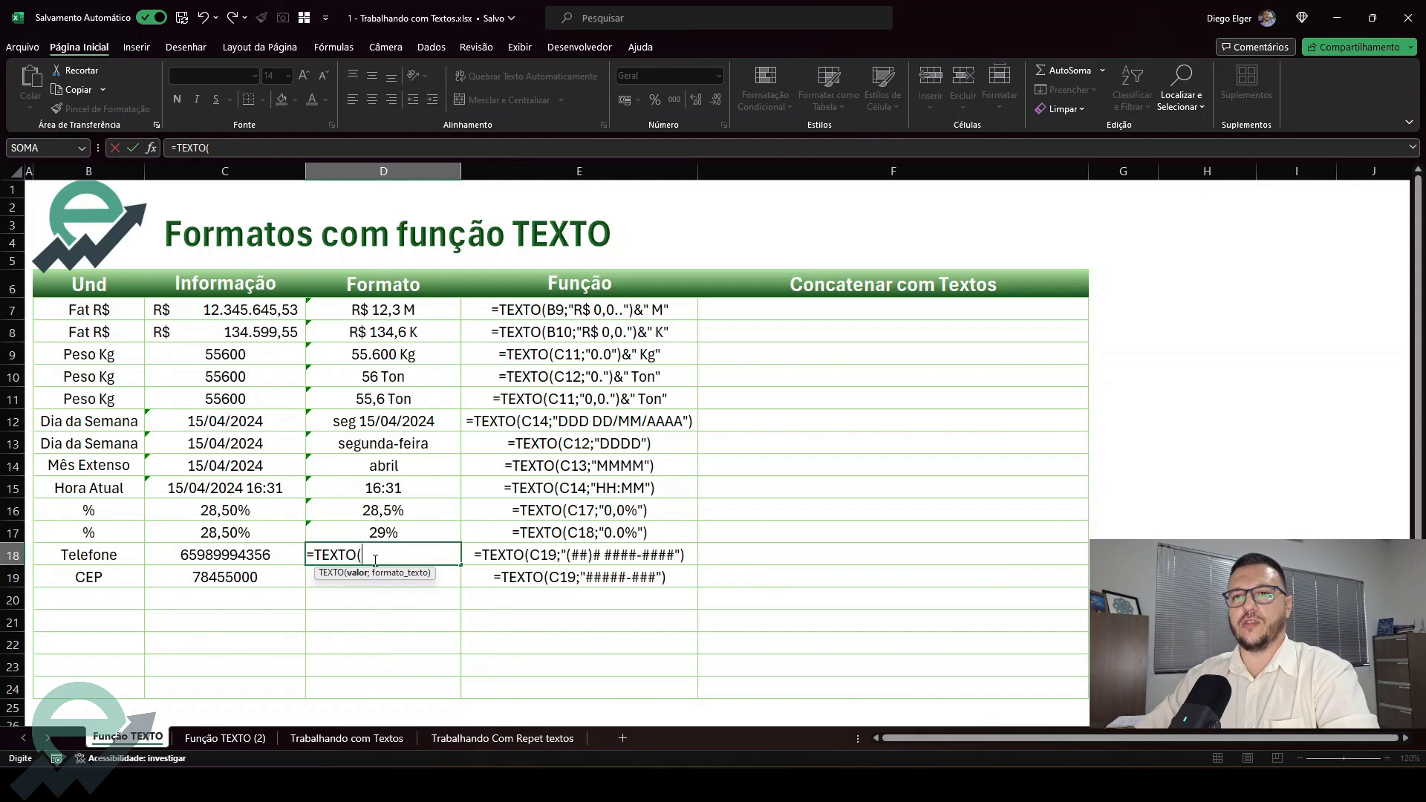
left_click(281, 551)
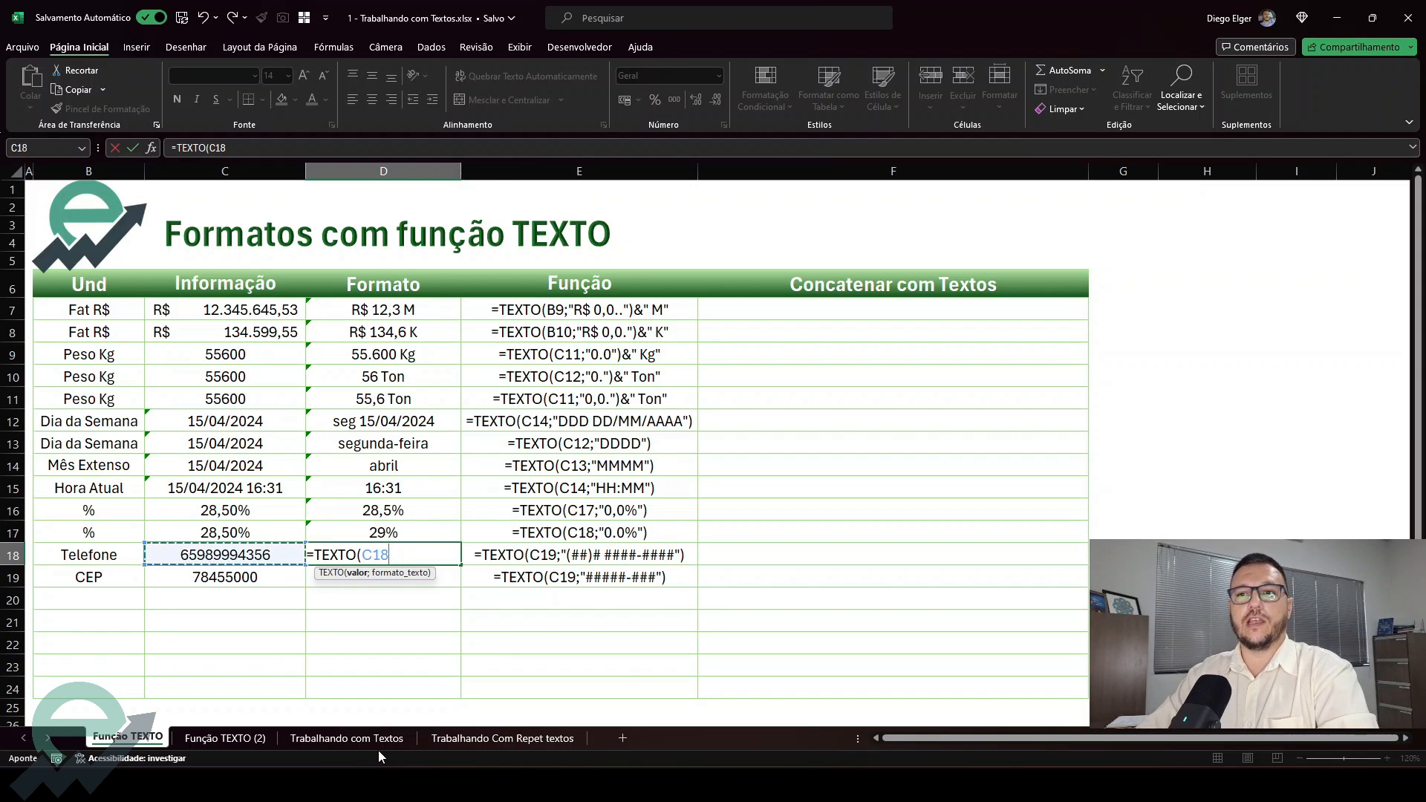
type(";\"")
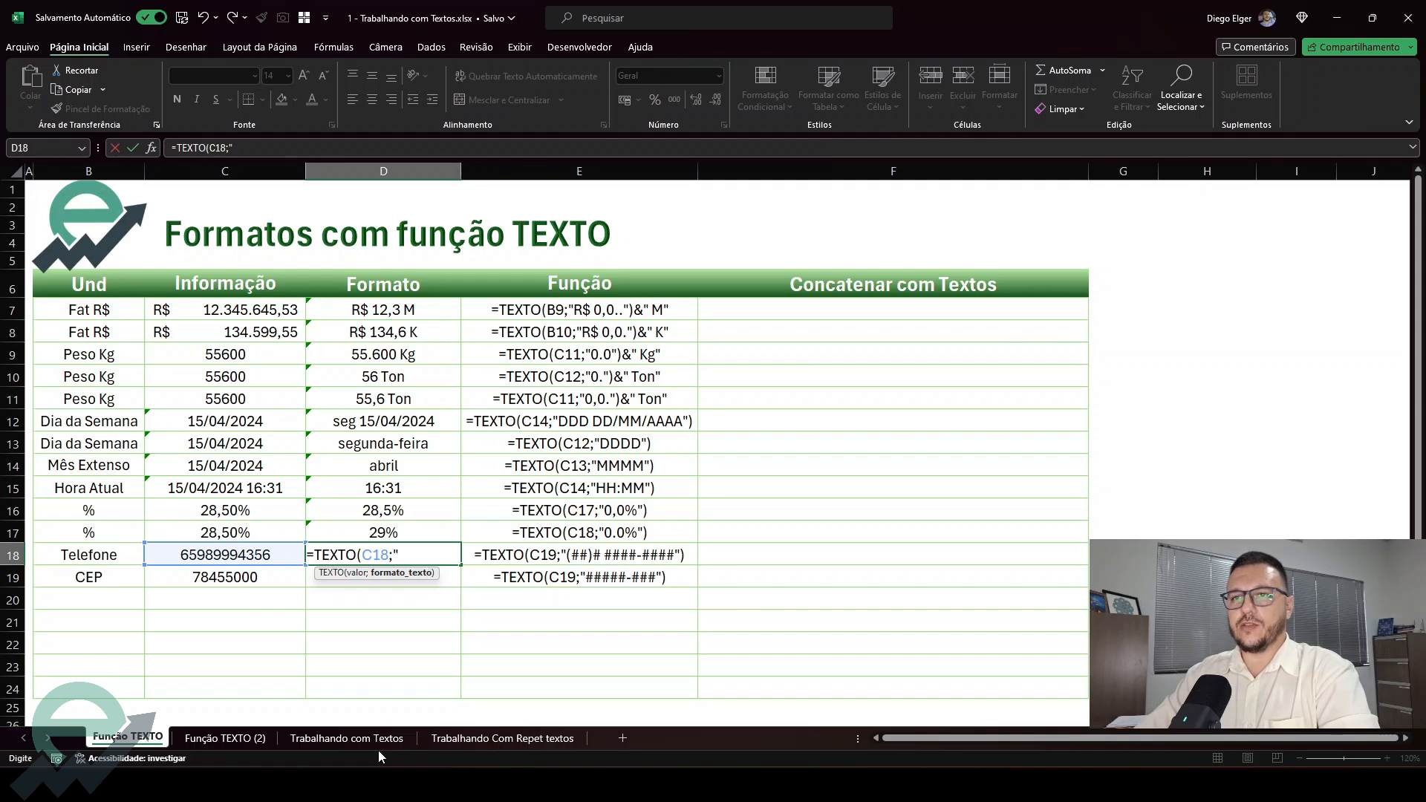
type("(")
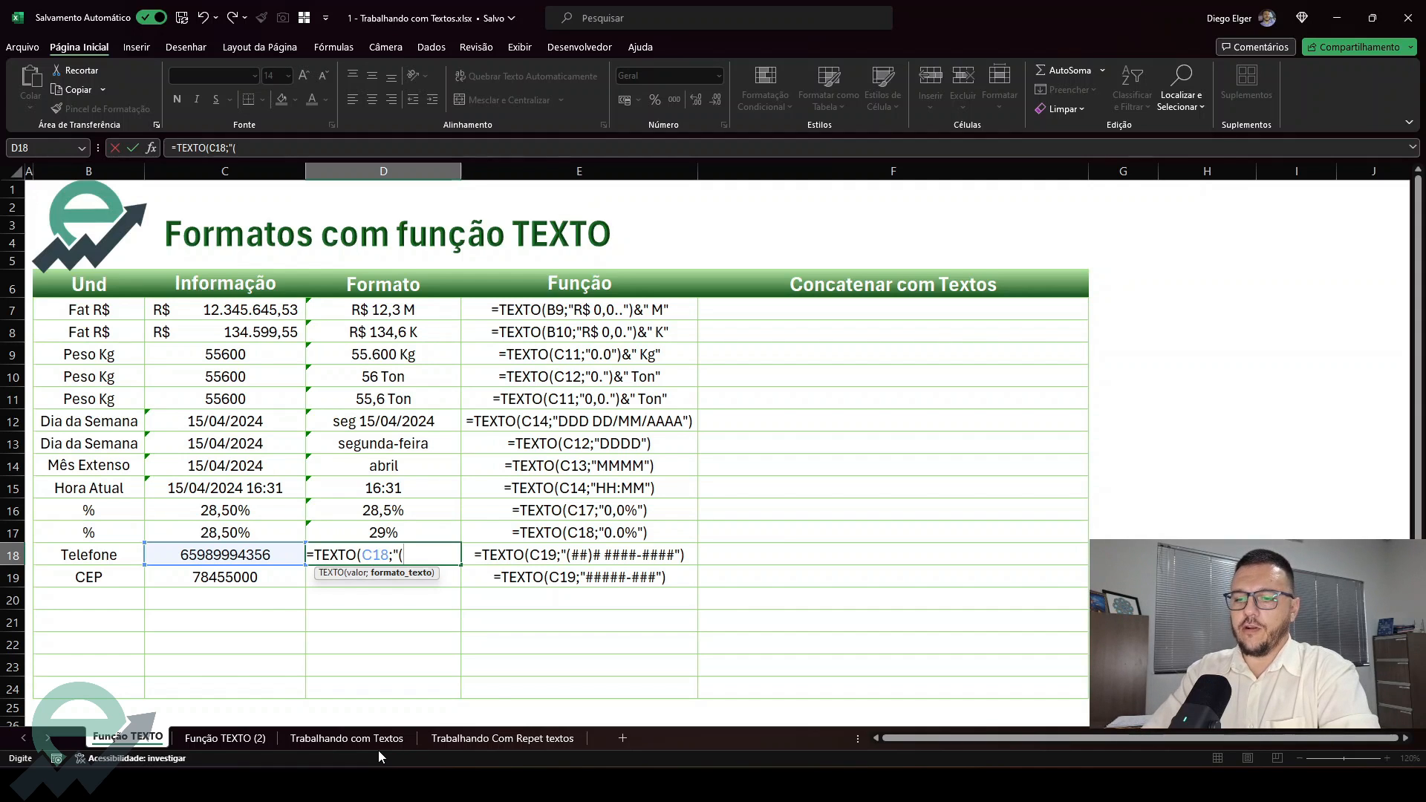
type("##)")
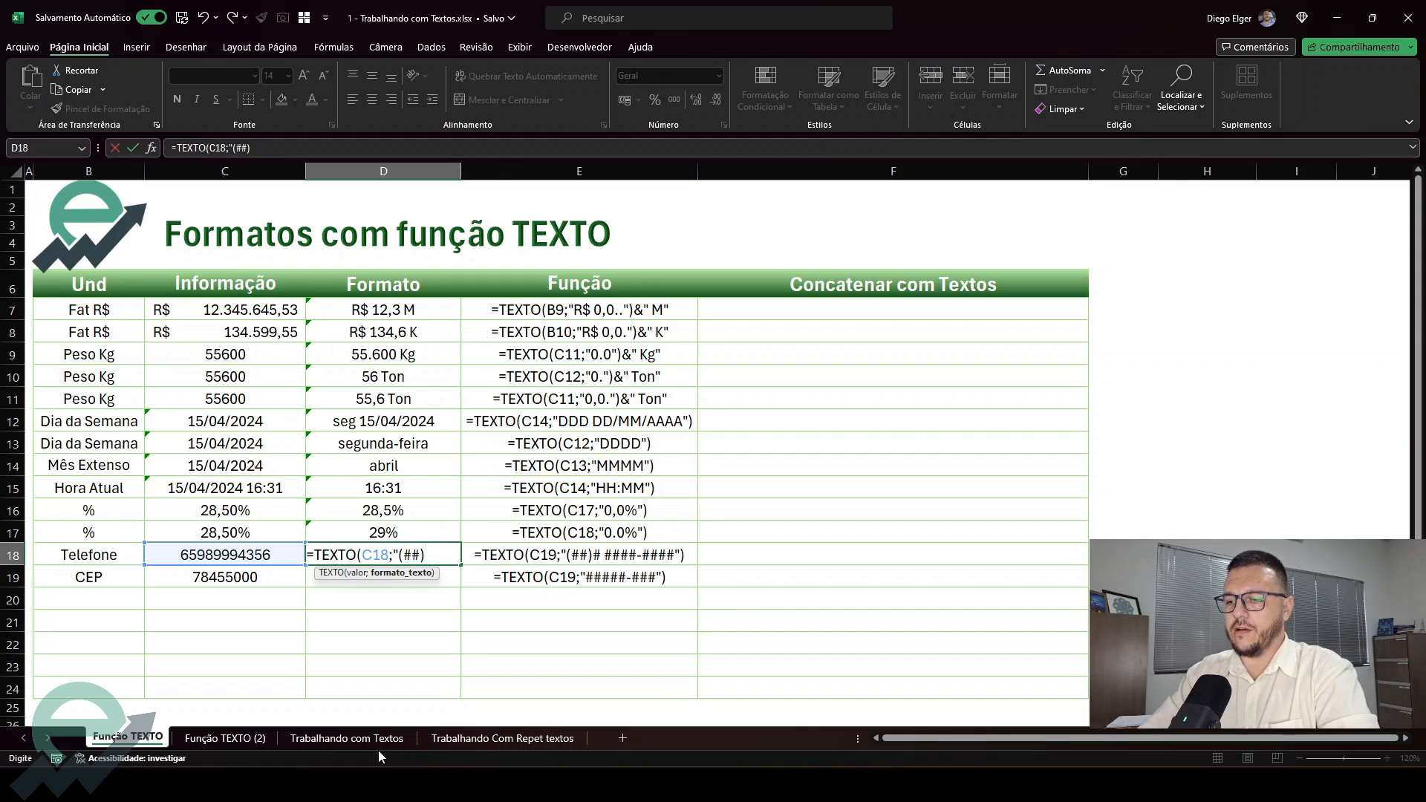
type("#")
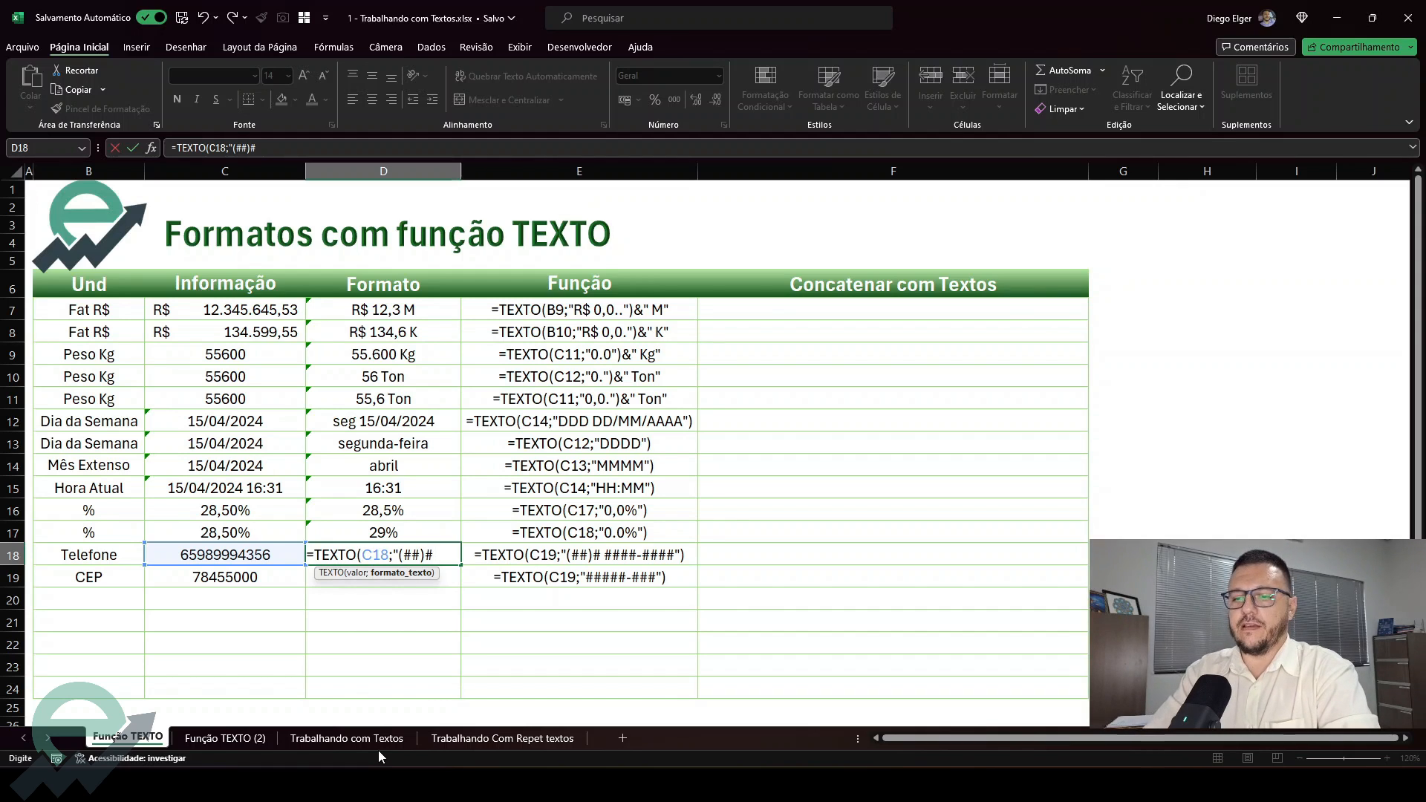
type(" ####")
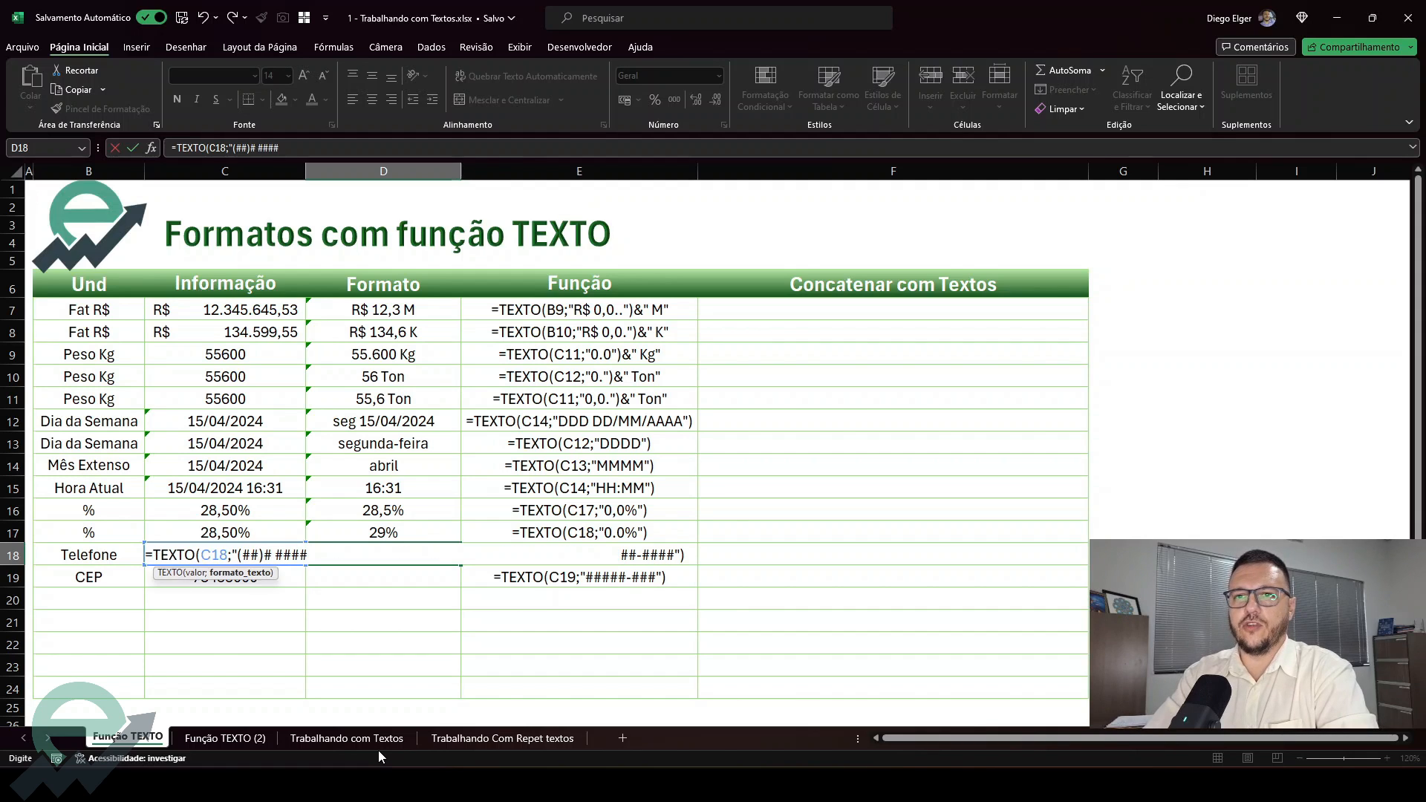
type("-####\"")
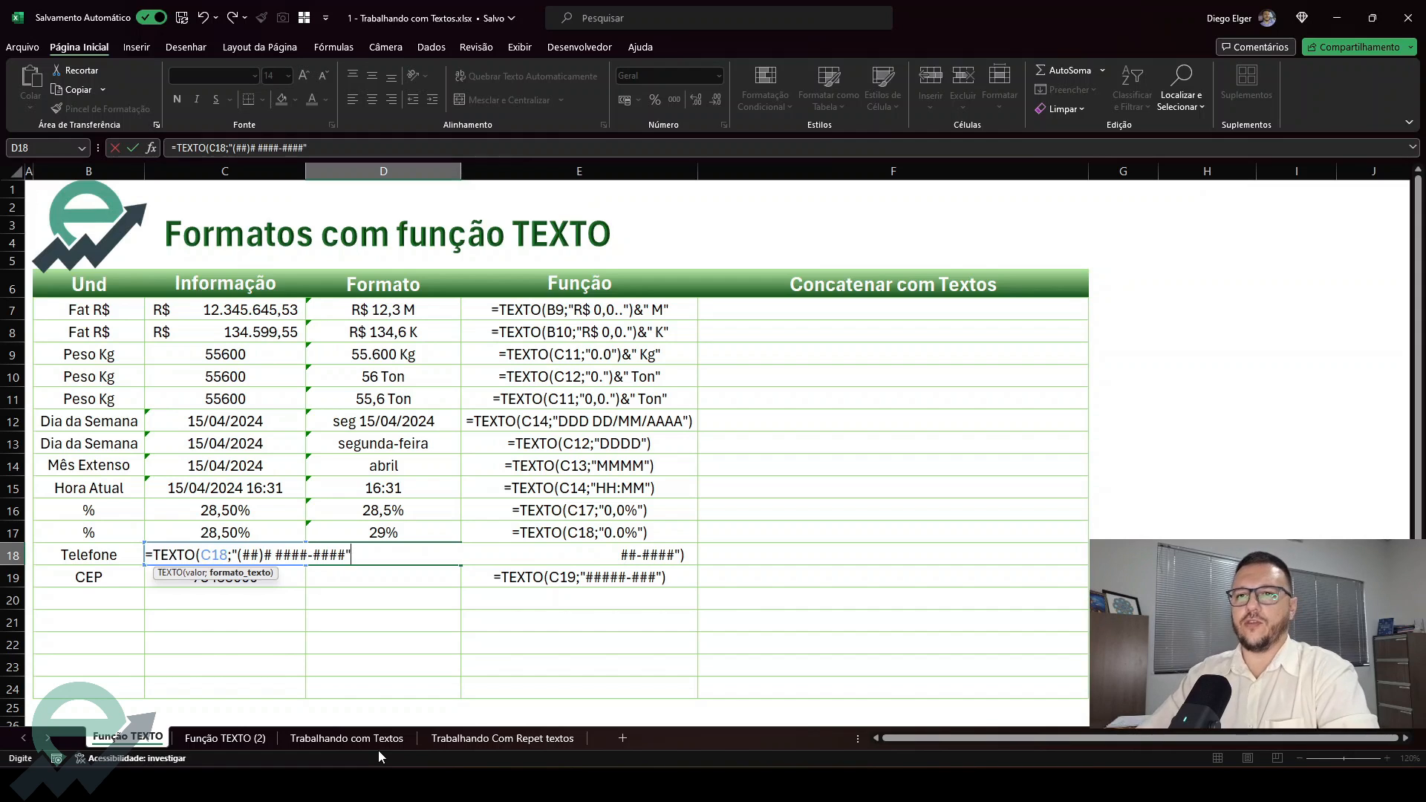
type(")")
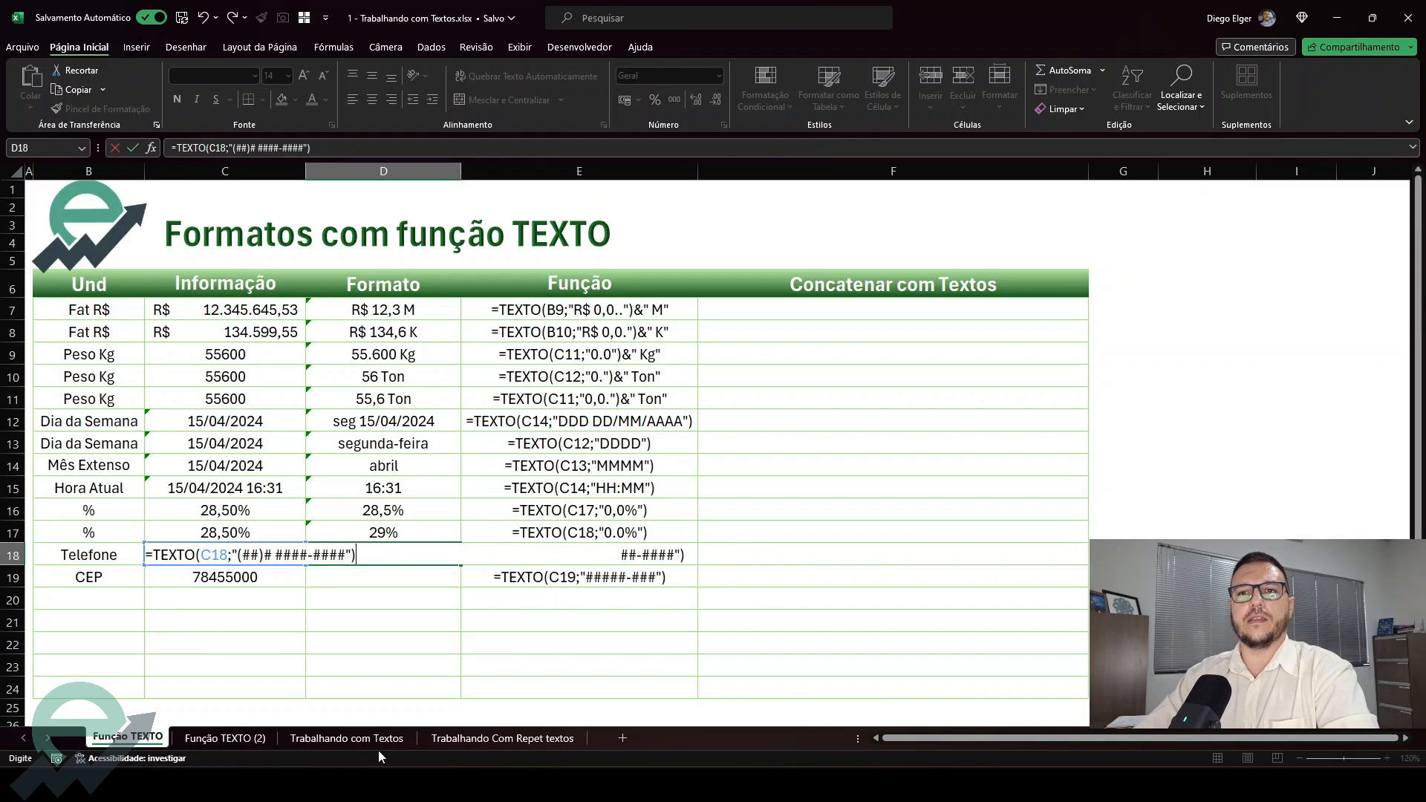
key("Return")
key("Up")
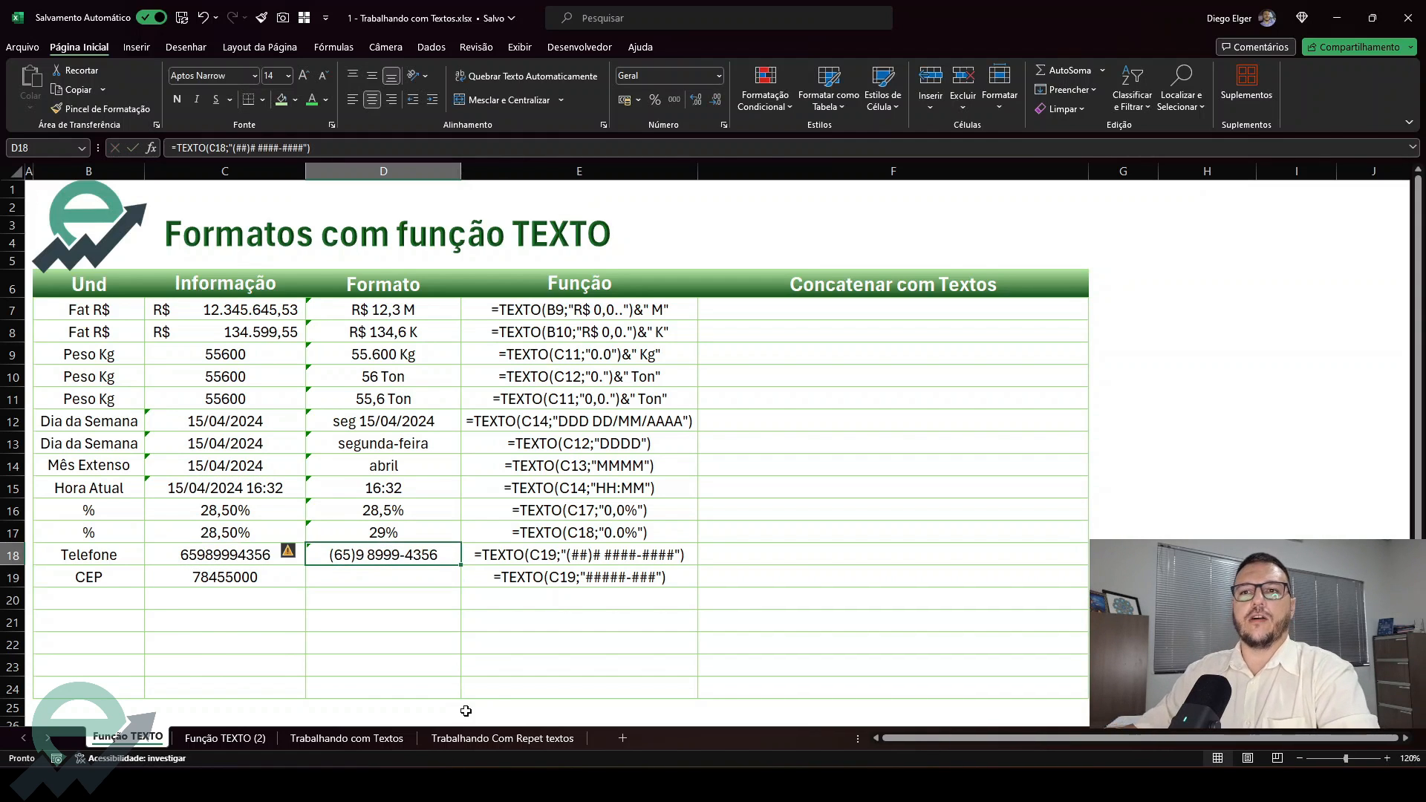
Enter =TEXTO(C19;"#####-###") in D19 to format the postal code with a hyphen
left_click(407, 578)
type("=TEXTO(")
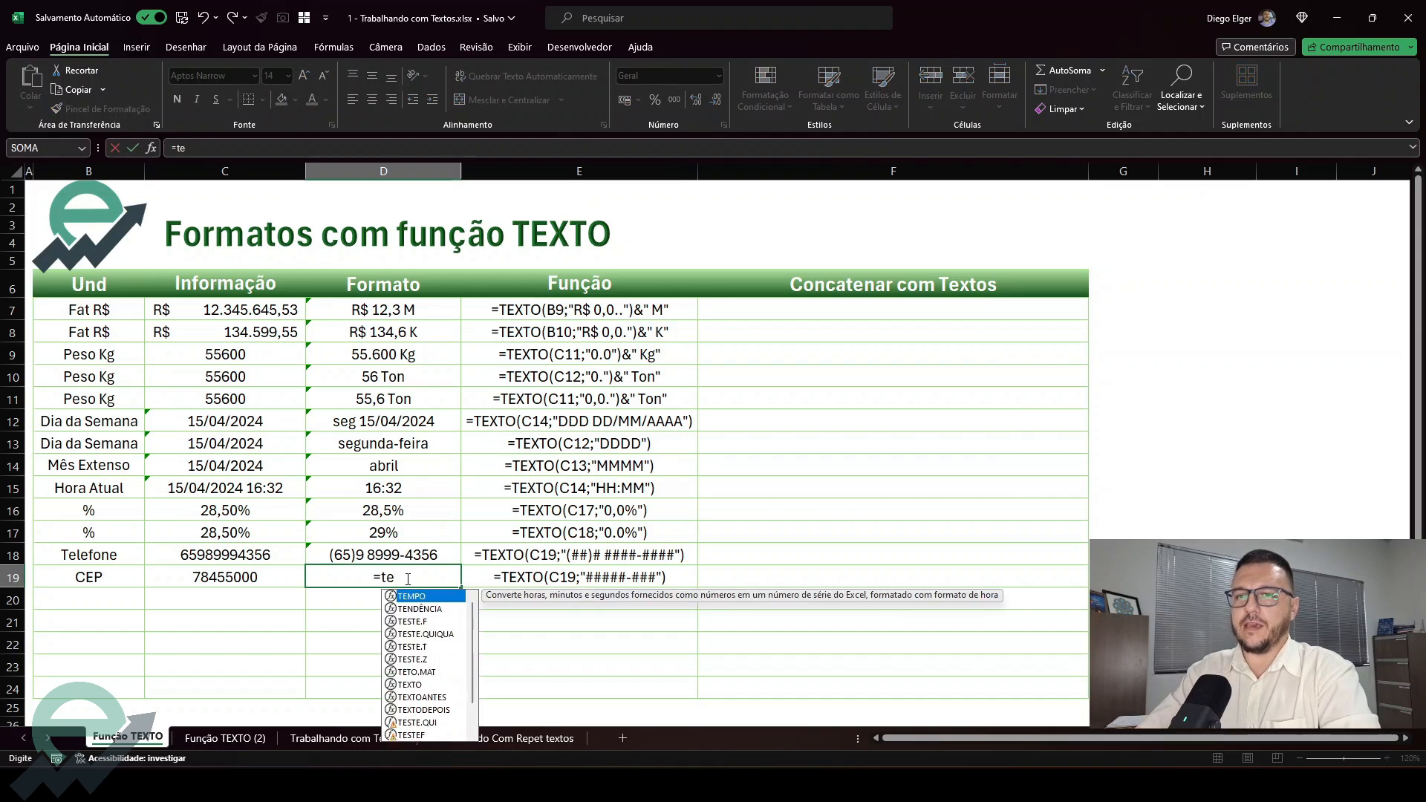
key("Left")
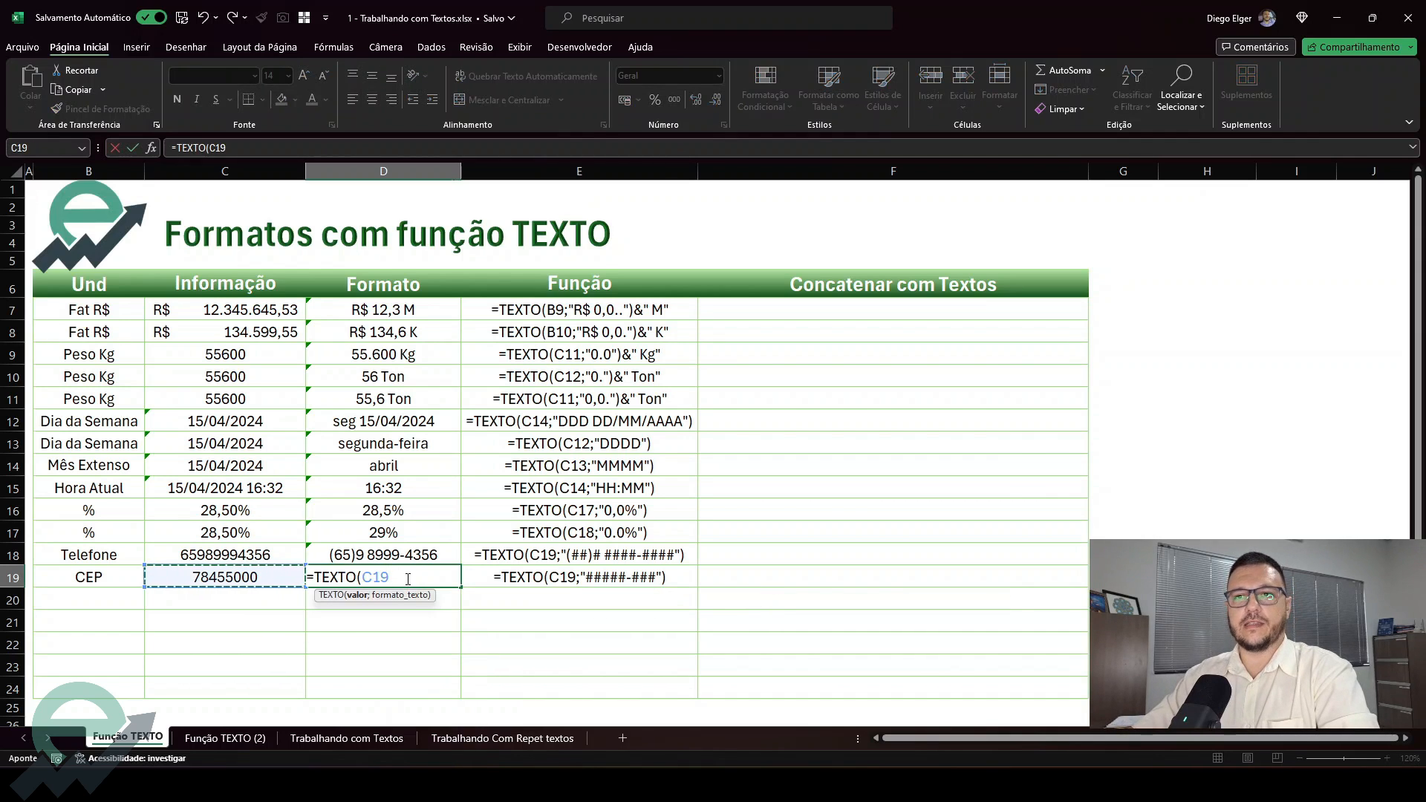
type(";")
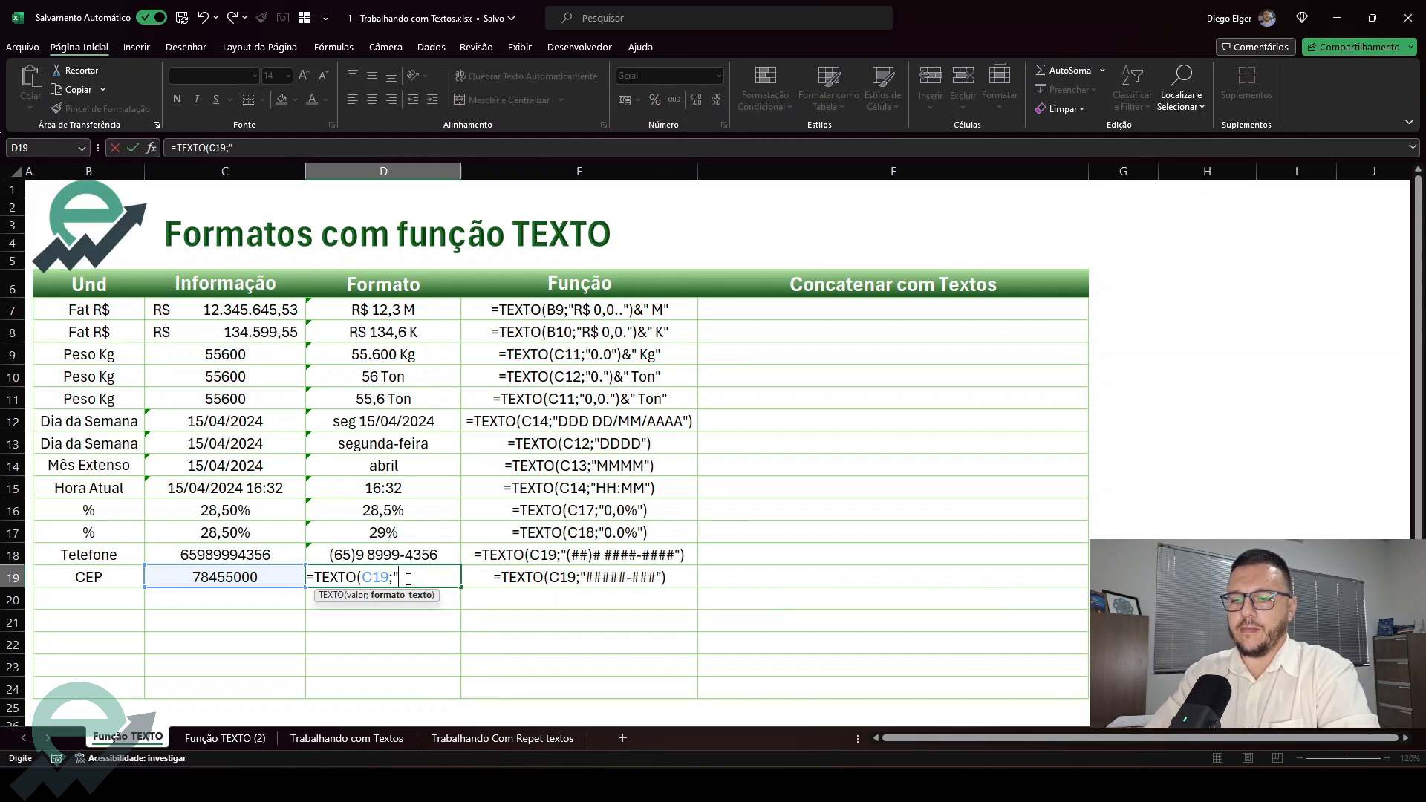
type("\"####")
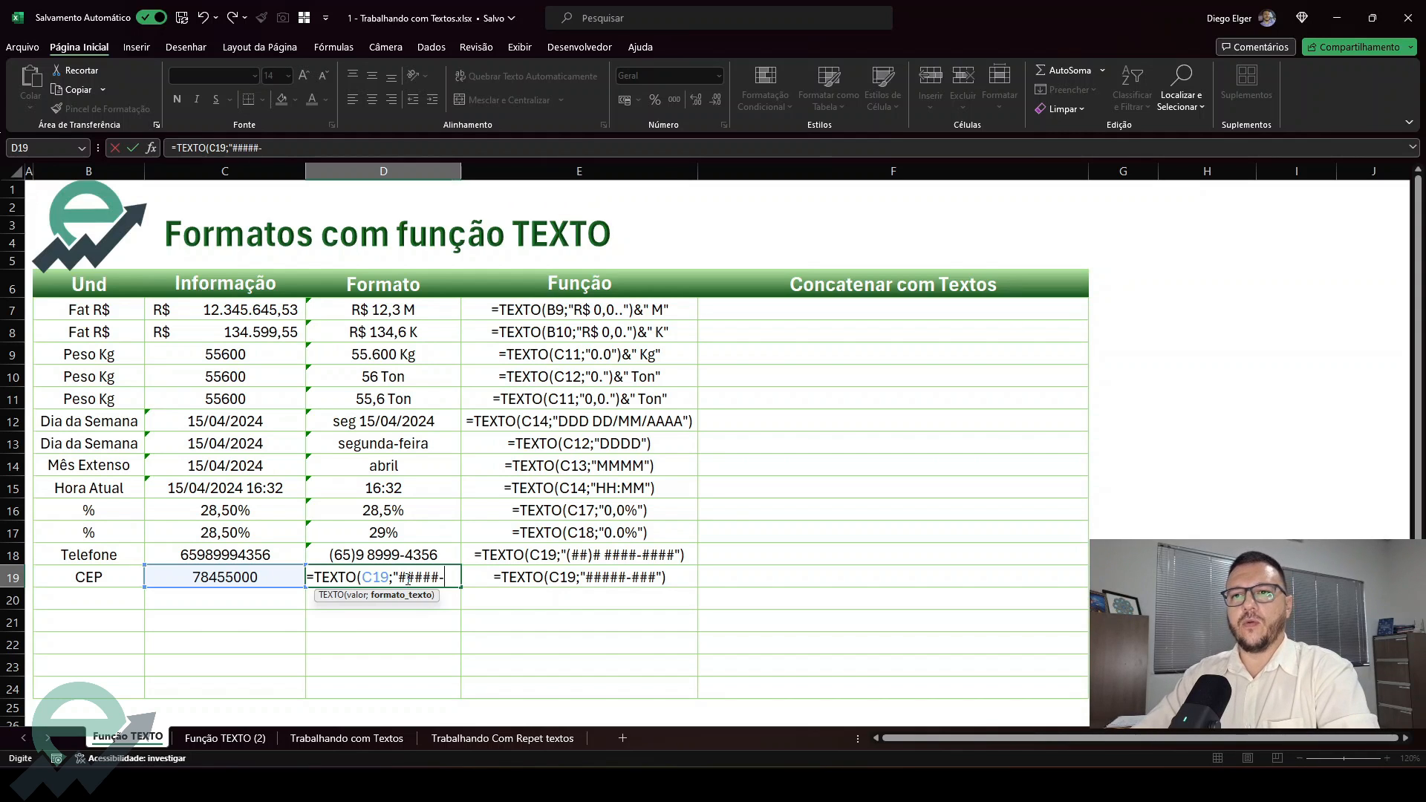
type("#-###")
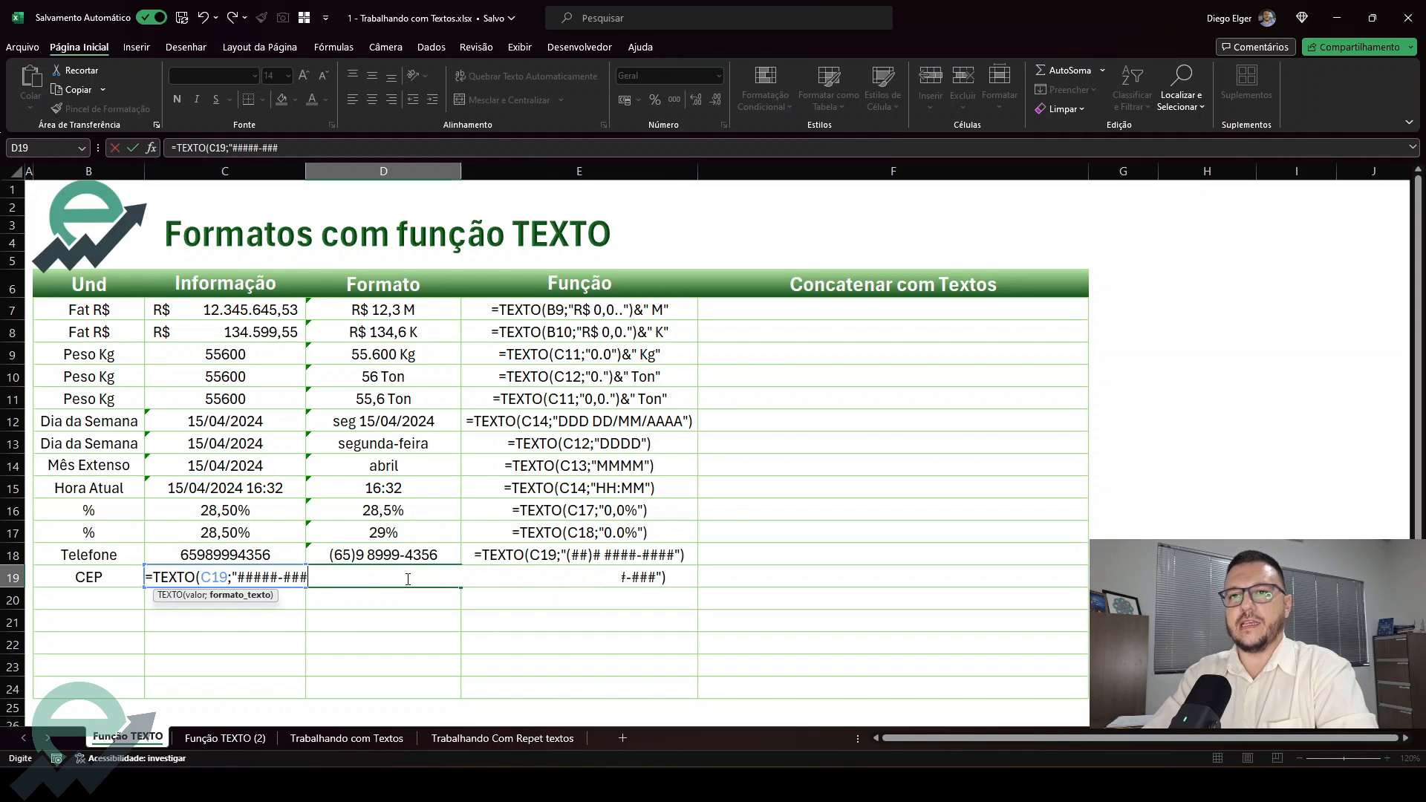
type("\"")
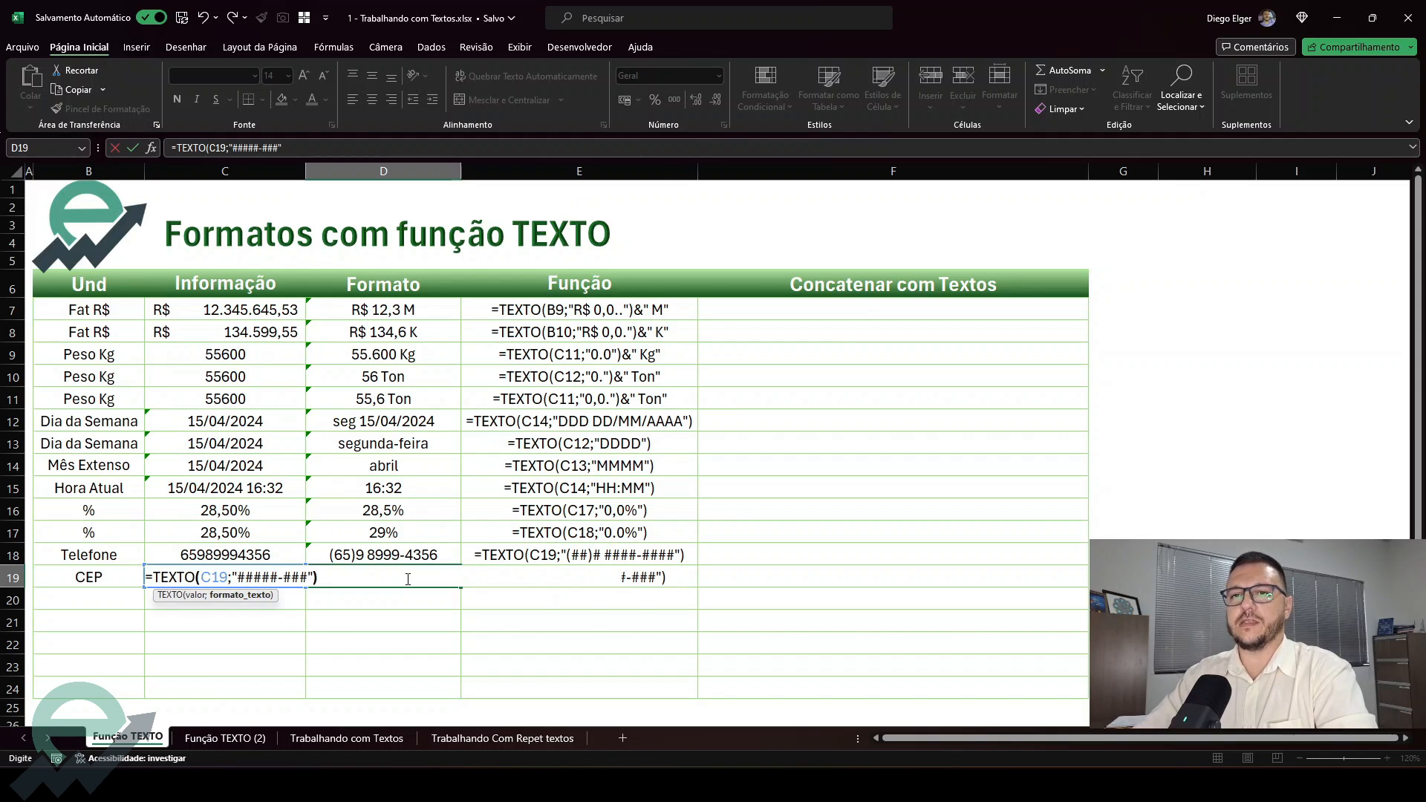
key("Return")
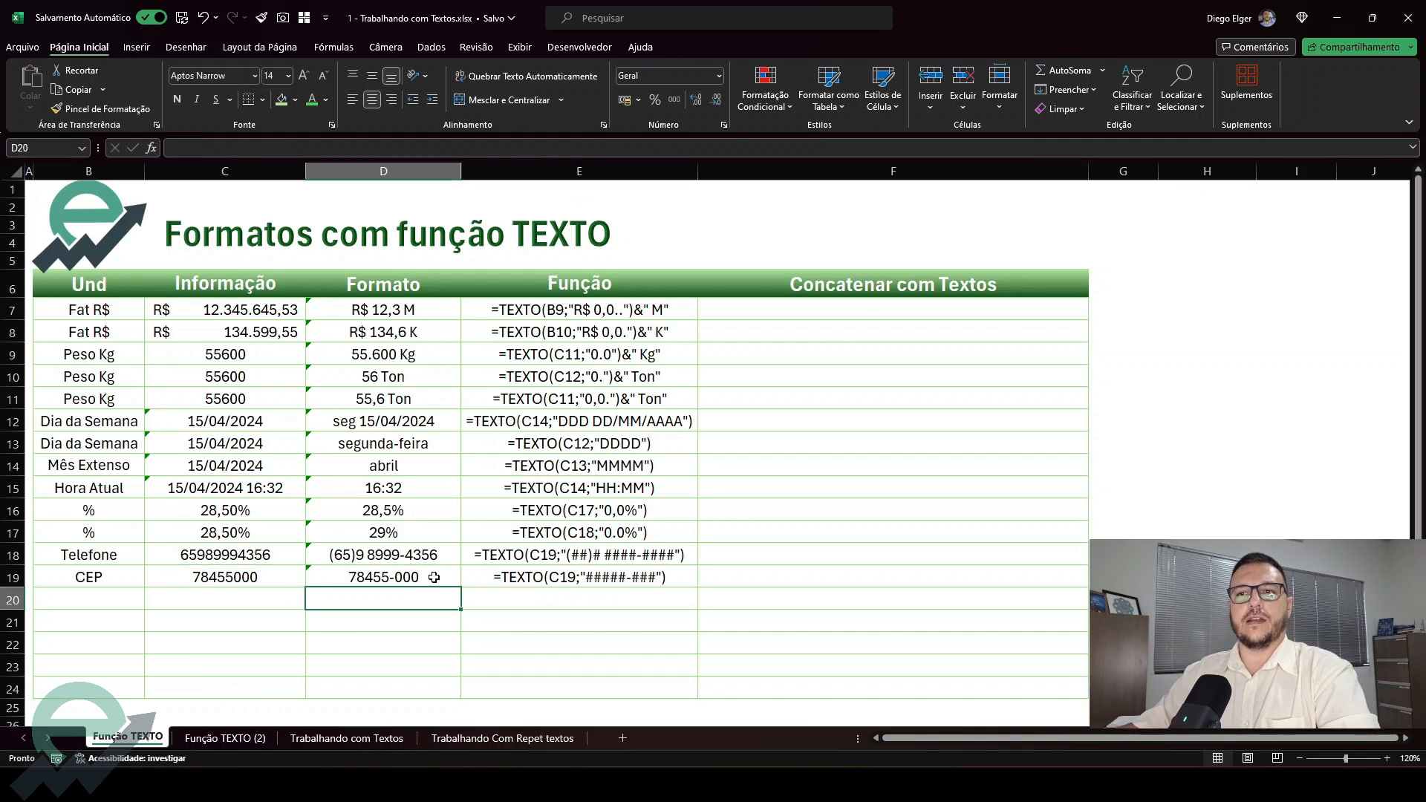
Review the postal code formula in D19 and the reference formulas in E7 and E15 of the Função column
left_click(434, 577)
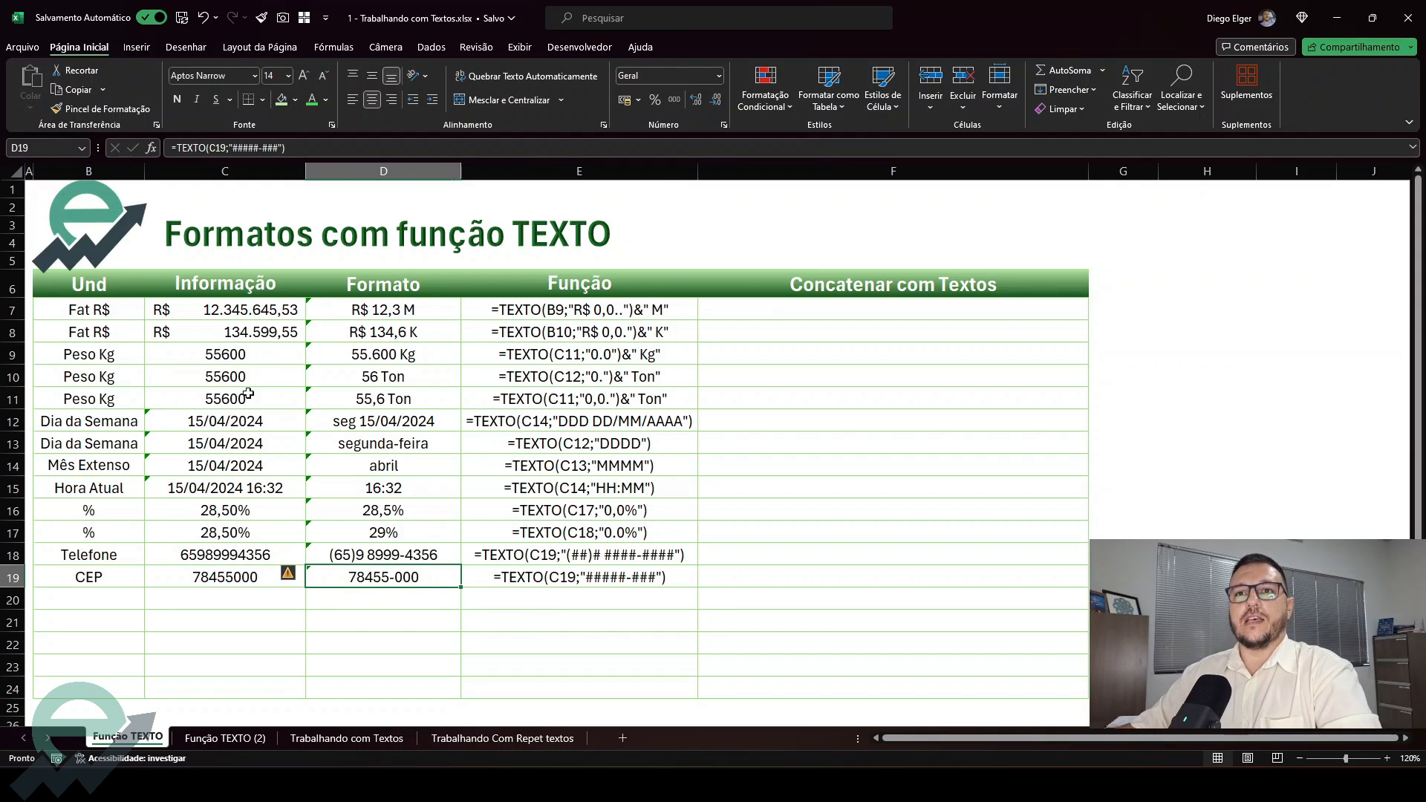
left_click(553, 315)
left_click(577, 494)
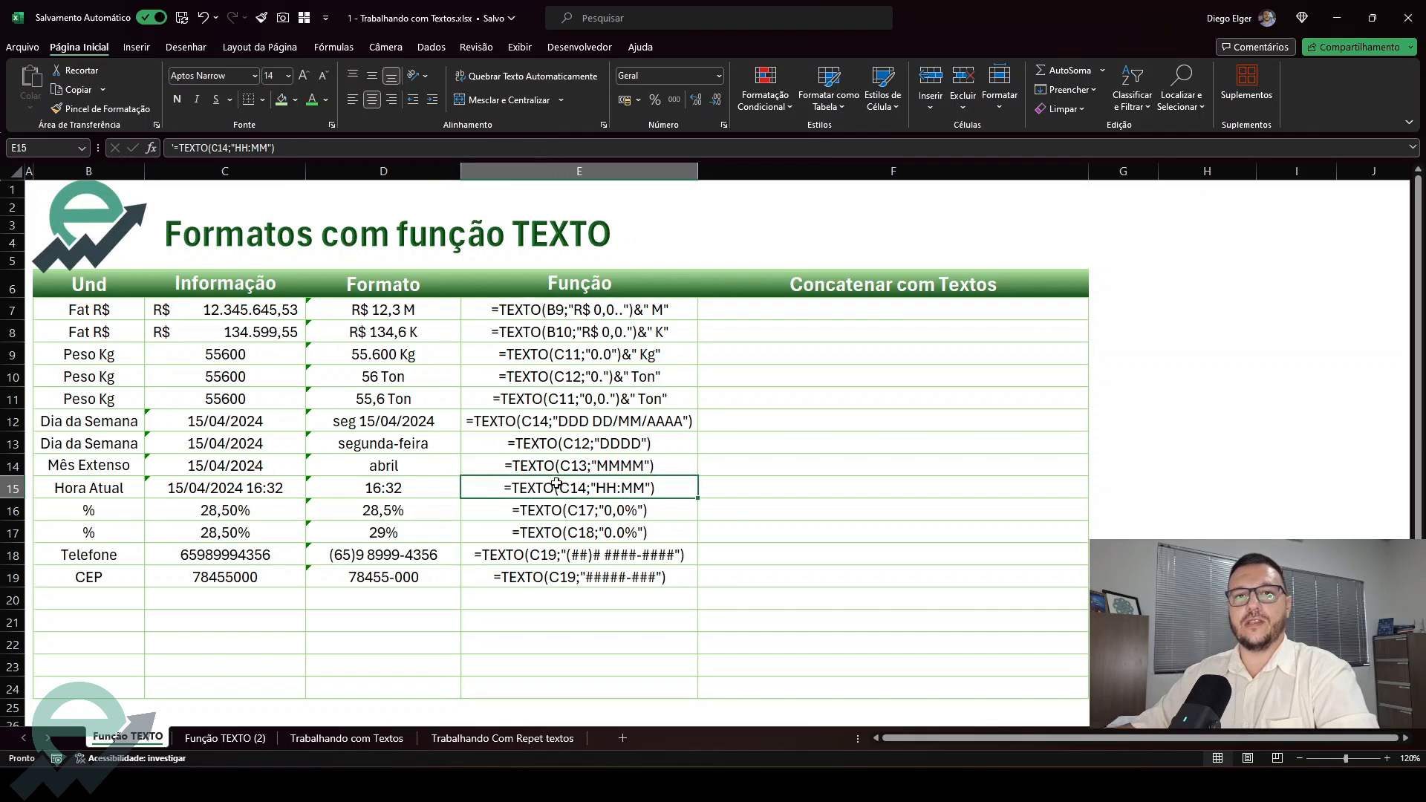